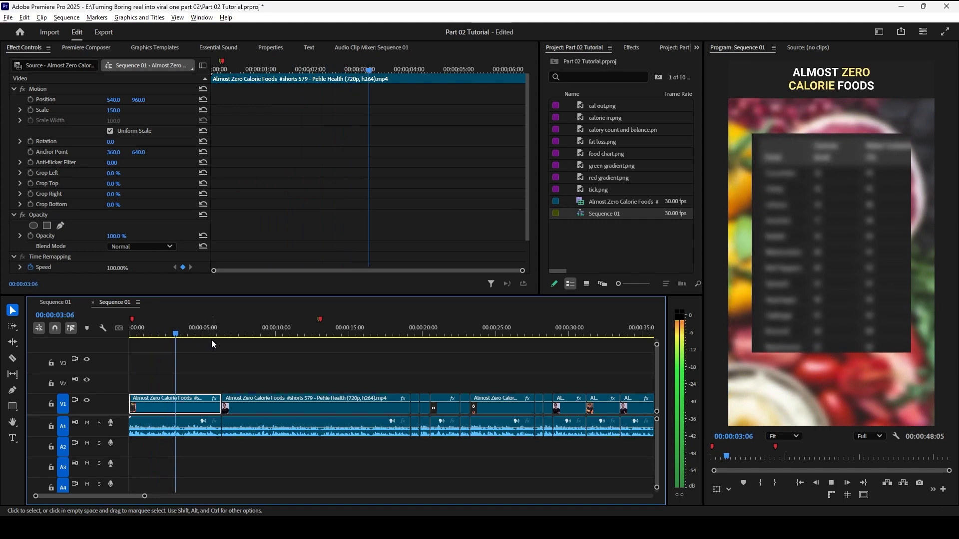
# Step: Return to the start of the sequence and place food chart.png on track V3, spanning the length of the first video clip
pyautogui.press('space')
pyautogui.moveTo(178, 333); pyautogui.dragTo(118, 334)
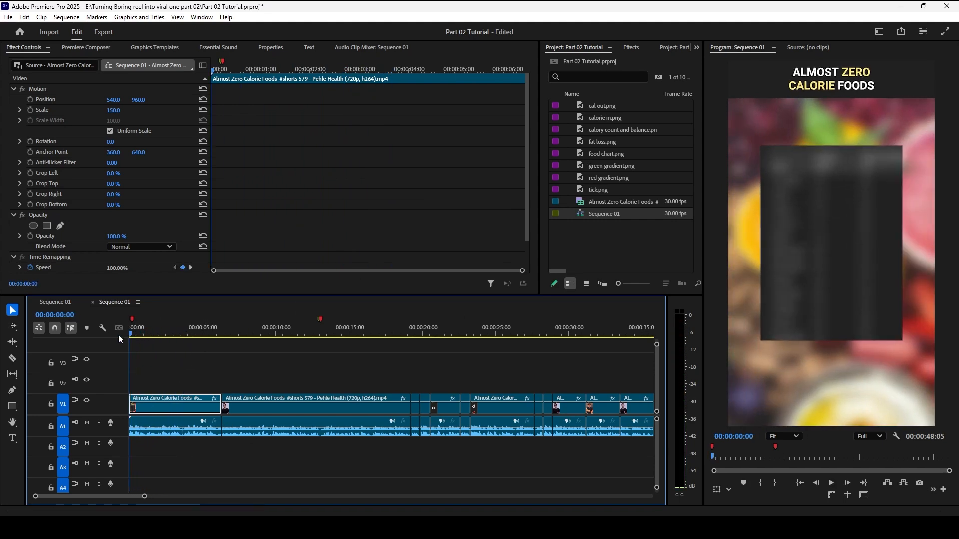
pyautogui.click(196, 361)
pyautogui.moveTo(607, 154); pyautogui.dragTo(221, 364)
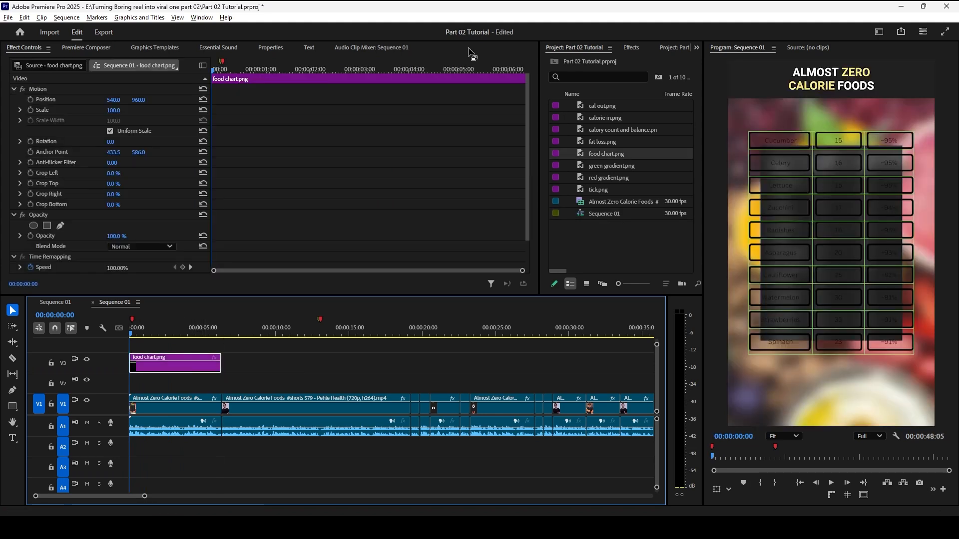
# Step: Find the Ultra Key effect and apply it to the food chart clip
pyautogui.click(632, 48)
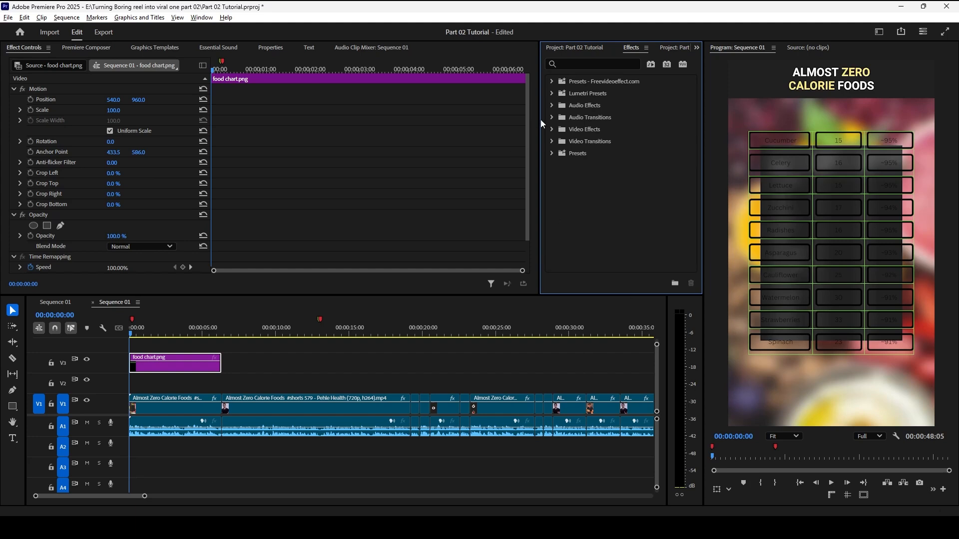
pyautogui.click(583, 63)
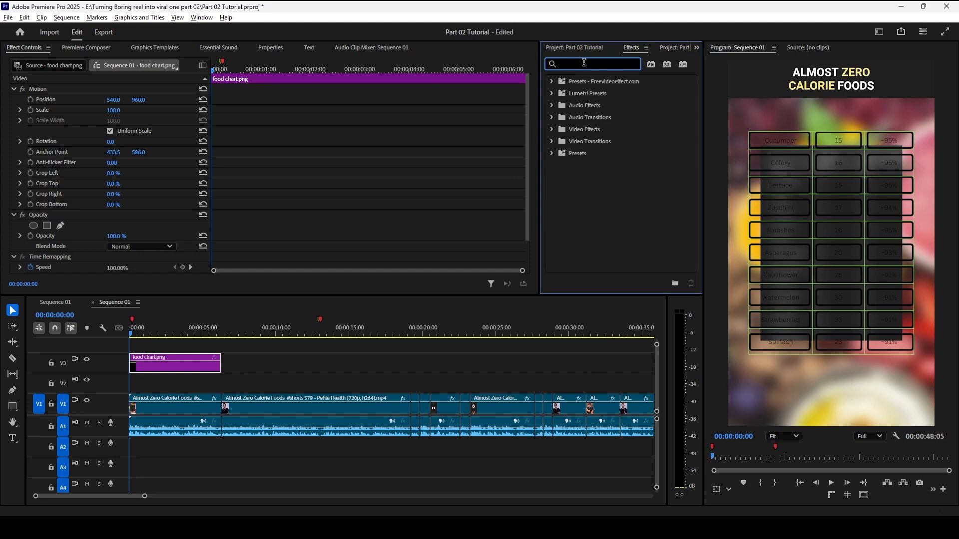
pyautogui.write('ultra')
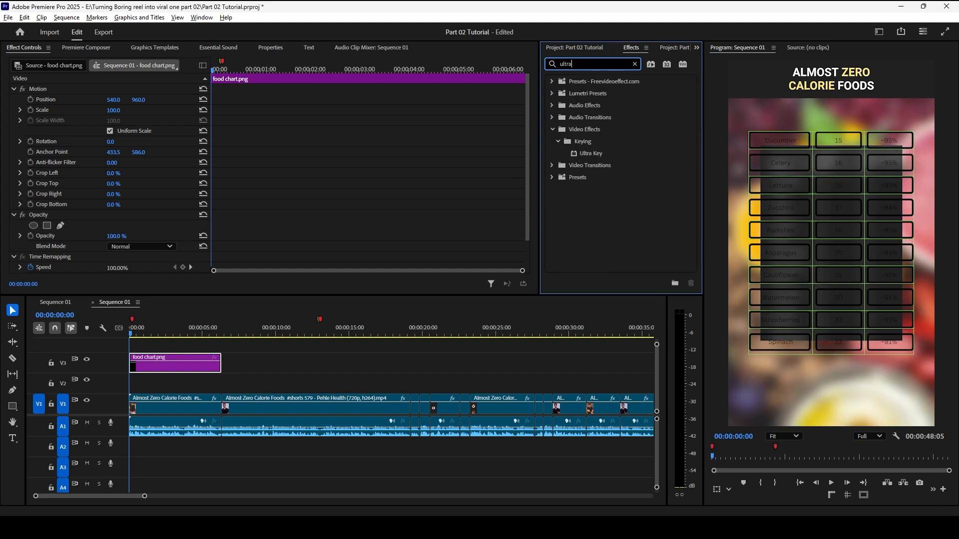
pyautogui.moveTo(592, 153); pyautogui.dragTo(200, 362)
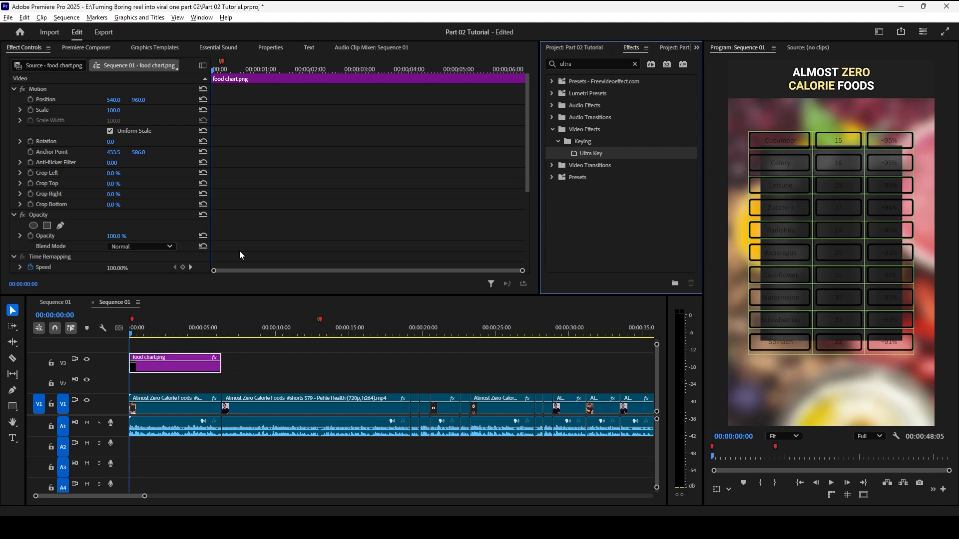
# Step: Find the Panda's White glow 02 preset and apply it to the food chart clip
pyautogui.click(585, 68)
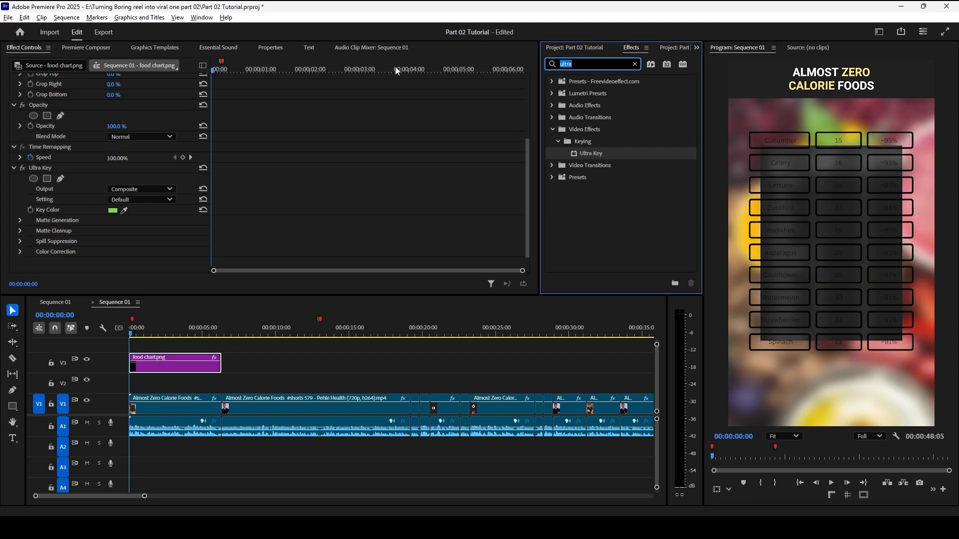
pyautogui.write('whi')
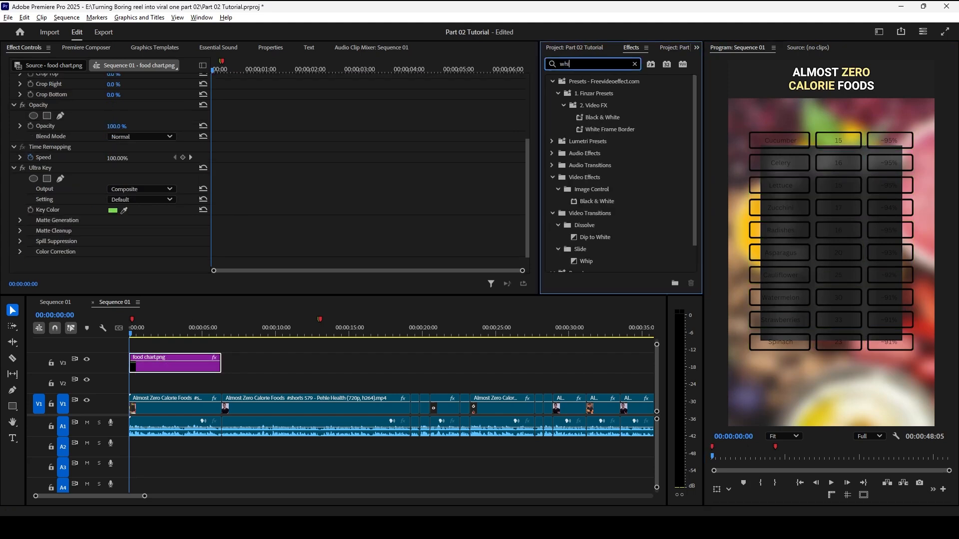
pyautogui.write('te glow')
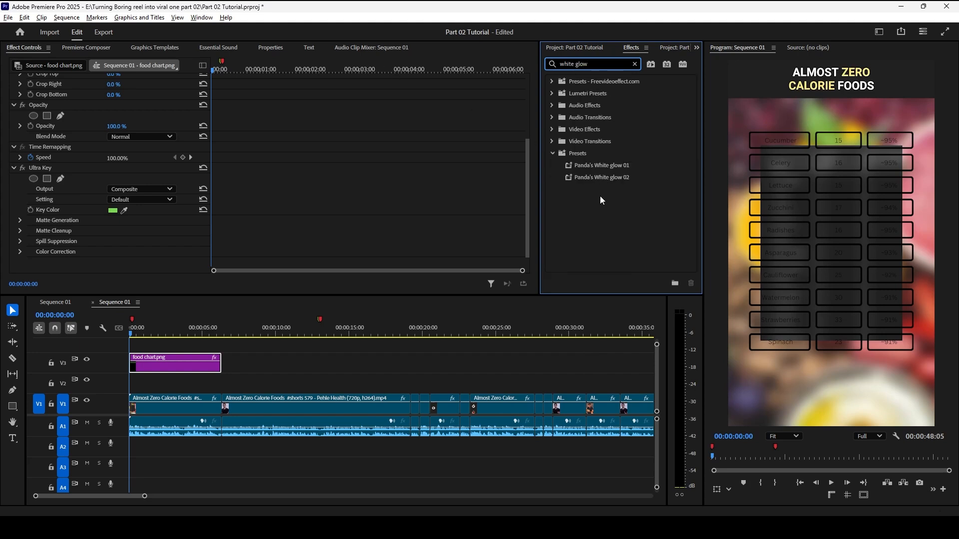
pyautogui.moveTo(595, 178); pyautogui.dragTo(189, 363)
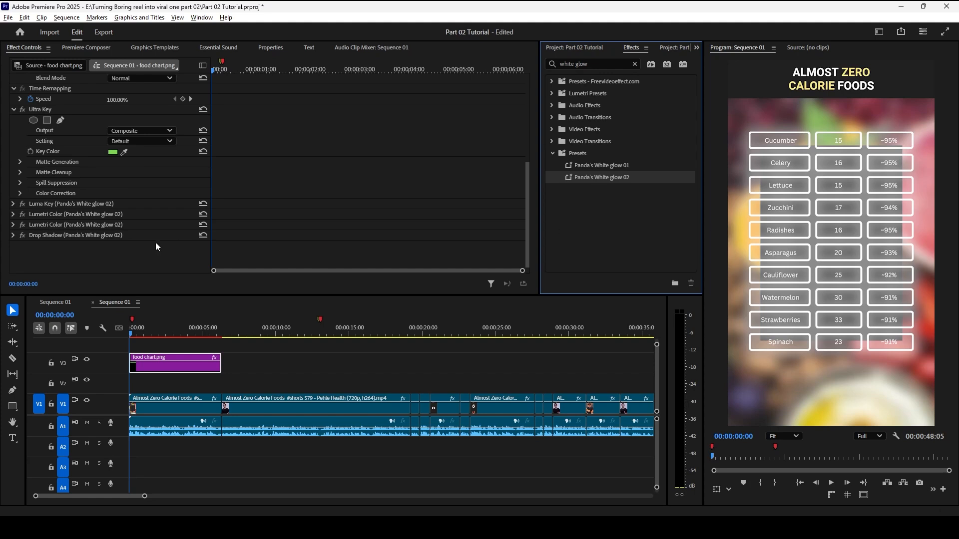
# Step: In the white glow preset's Drop Shadow on the food chart, set Opacity to 35% and Softness to 26
pyautogui.click(10, 238)
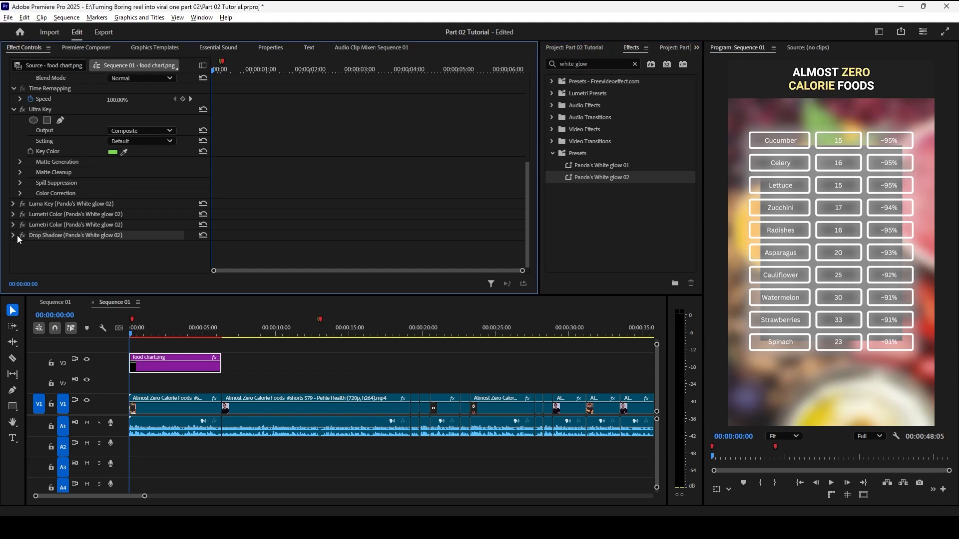
pyautogui.click(14, 236)
pyautogui.scroll(-3, 125, 224)
pyautogui.click(118, 194)
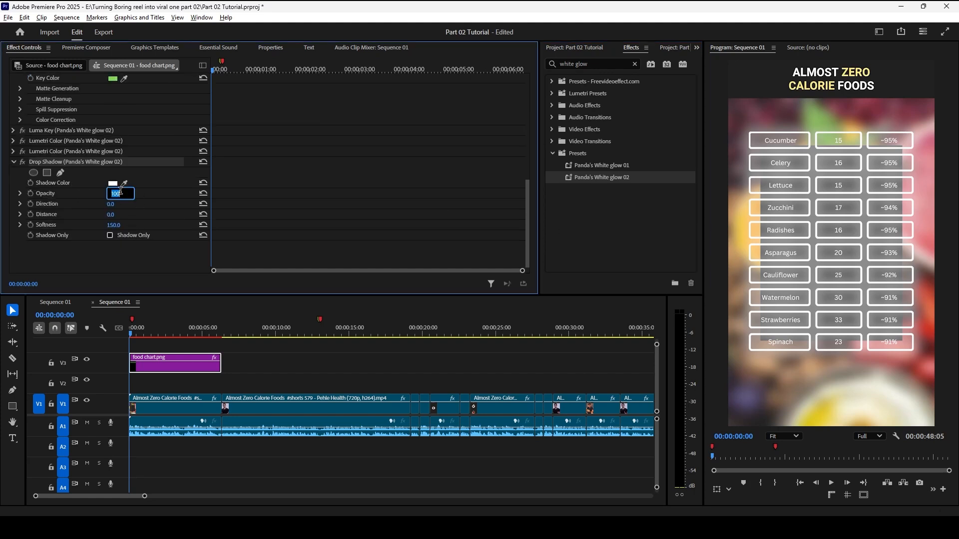
pyautogui.write('35')
pyautogui.press('Return')
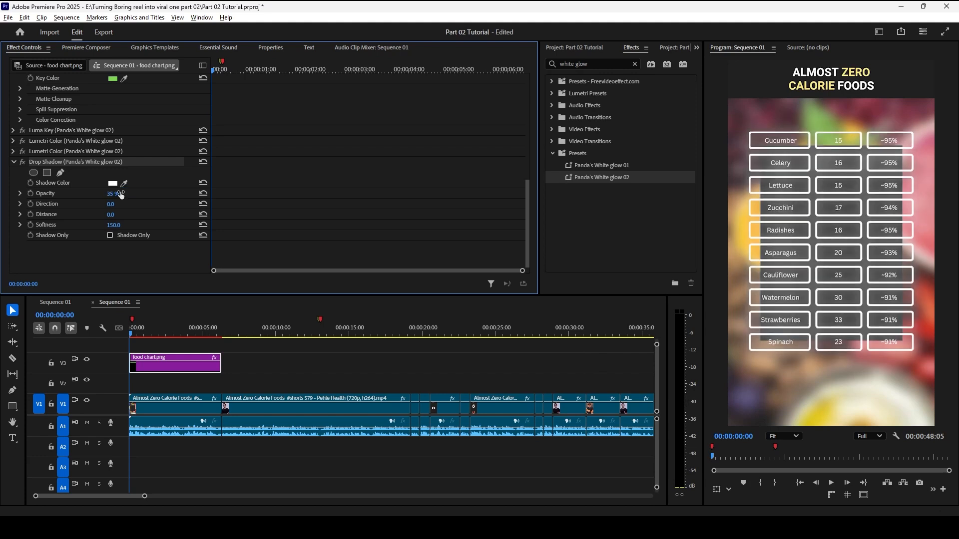
pyautogui.click(120, 225)
pyautogui.write('35')
pyautogui.press('Return')
pyautogui.moveTo(121, 225); pyautogui.dragTo(102, 225)
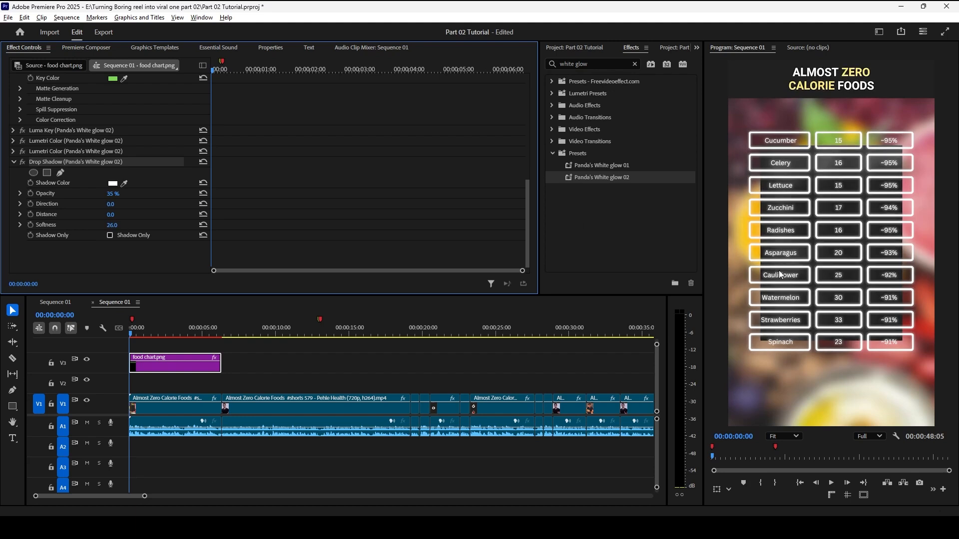
# Step: Apply the PNG Drop Shadow preset and the Main Tools Drop Shadow preset to the food chart clip
pyautogui.click(594, 64)
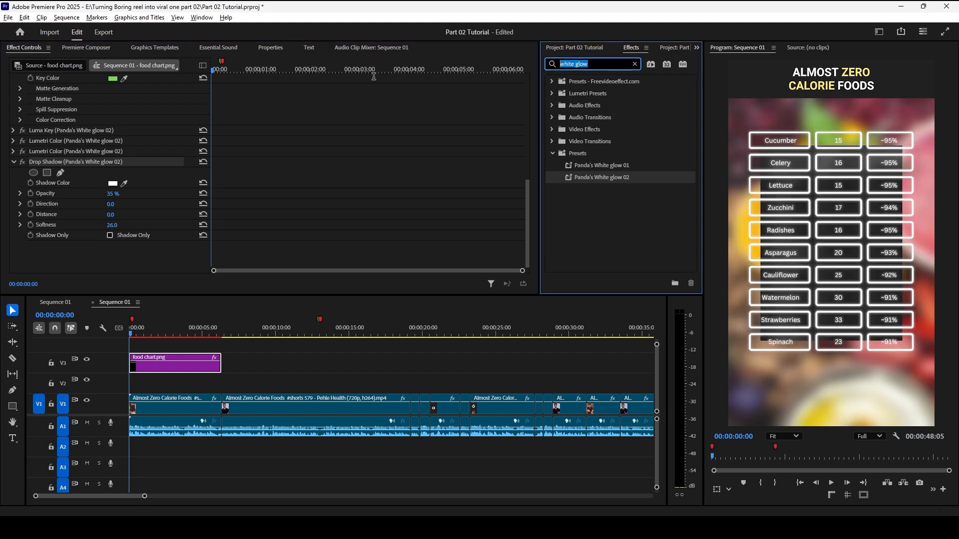
pyautogui.write('drop')
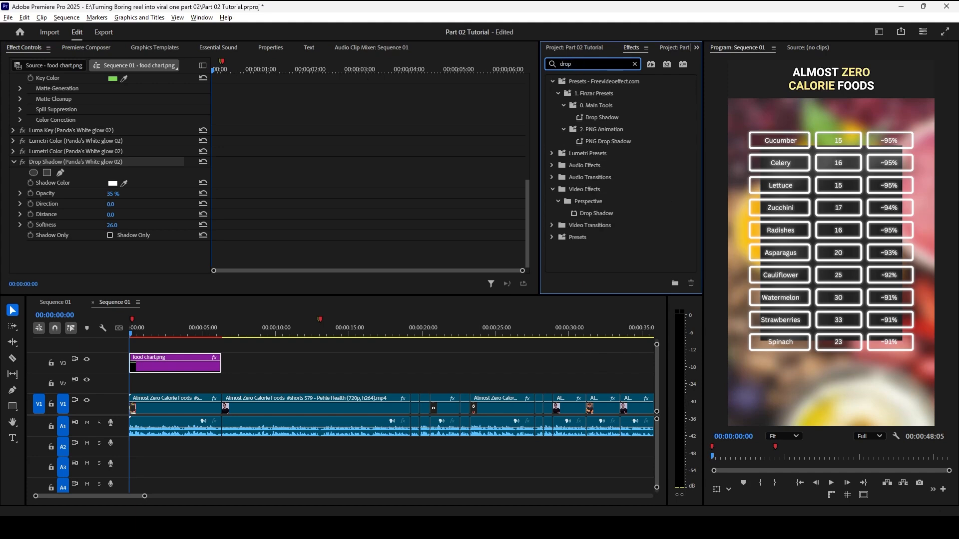
pyautogui.click(605, 142)
pyautogui.doubleClick(601, 139)
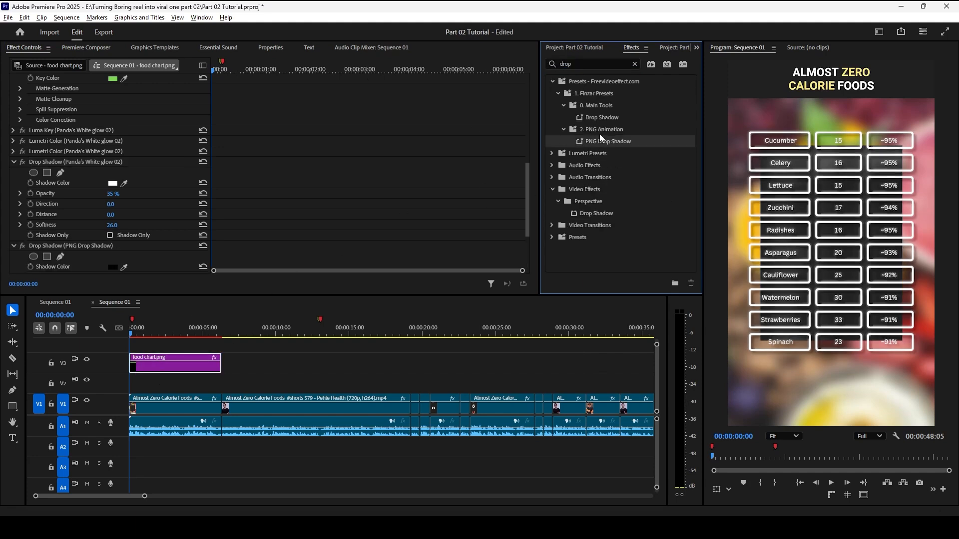
pyautogui.moveTo(600, 120); pyautogui.dragTo(151, 370)
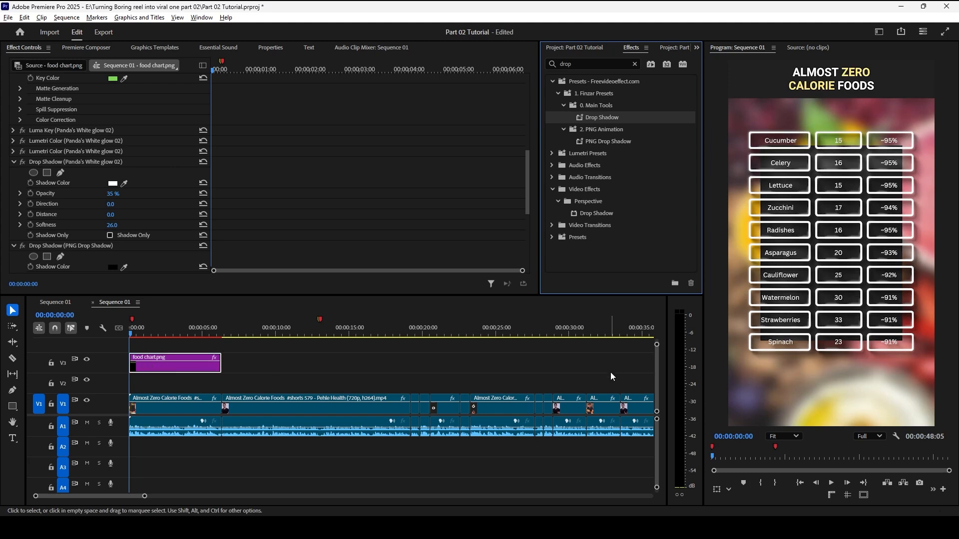
# Step: Create a #313131 color matte named gray and place it on track V2, spanning the length of the food chart clip
pyautogui.click(256, 369)
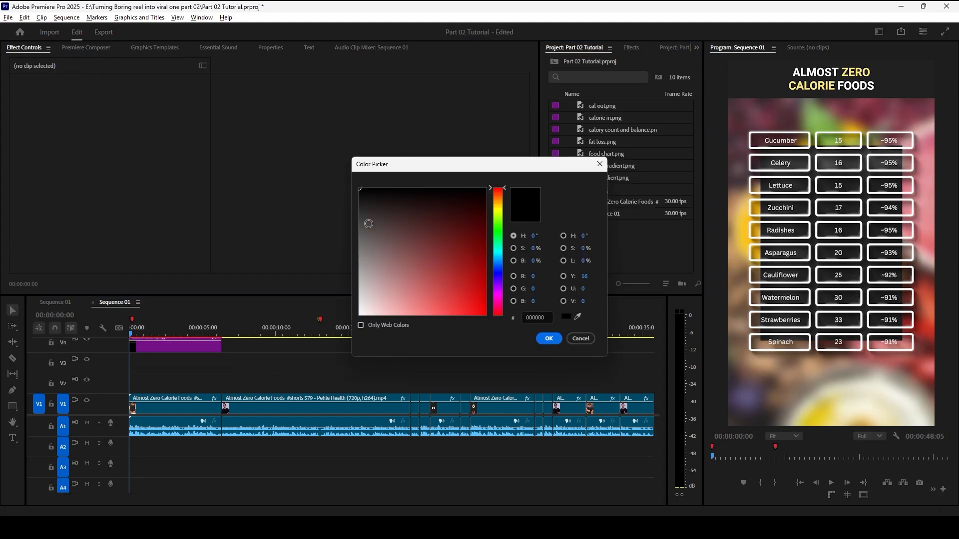
pyautogui.moveTo(369, 223); pyautogui.dragTo(347, 212)
pyautogui.click(549, 339)
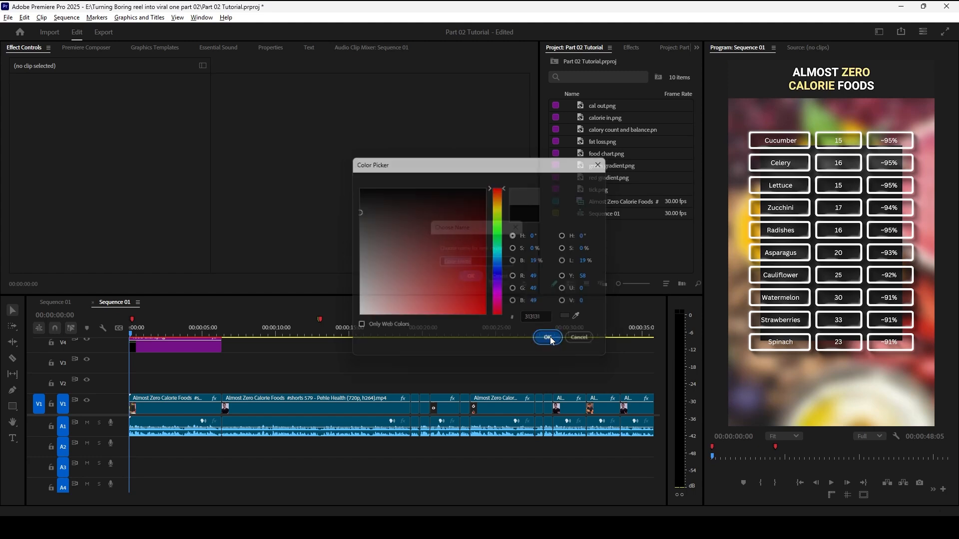
pyautogui.write('g')
pyautogui.press('Return')
pyautogui.moveTo(594, 165); pyautogui.dragTo(131, 382)
pyautogui.moveTo(211, 382); pyautogui.dragTo(231, 382)
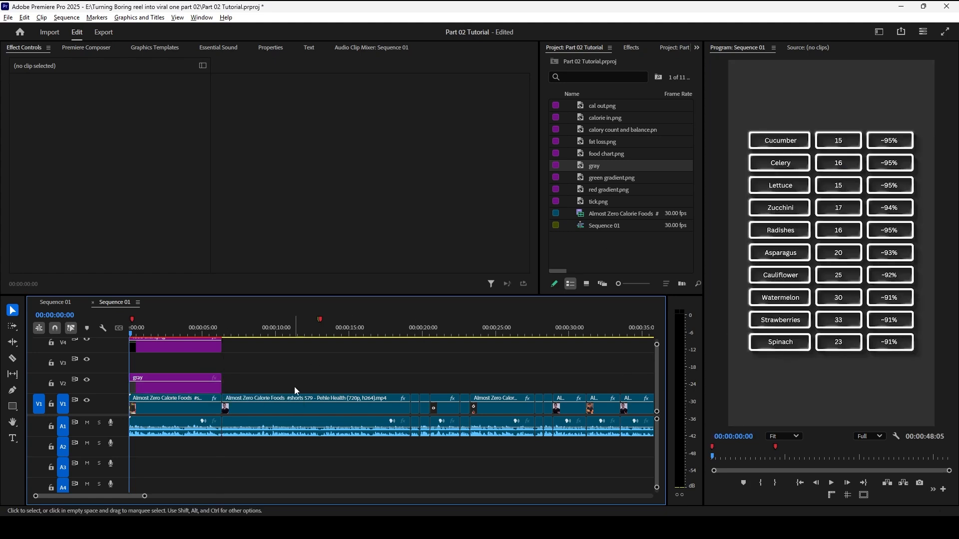
# Step: Set the food chart clip's Scale to 90 and its vertical Position to 760
pyautogui.click(150, 349)
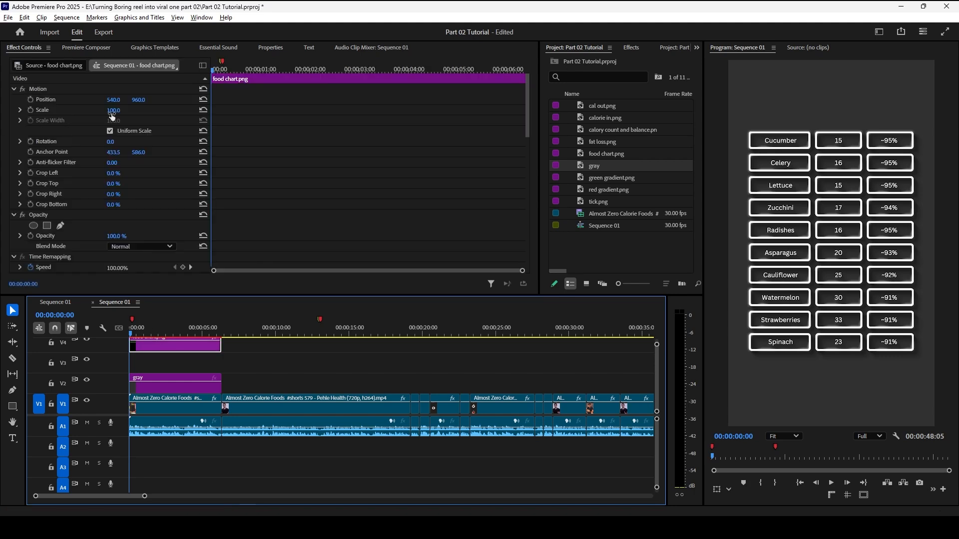
pyautogui.click(113, 111)
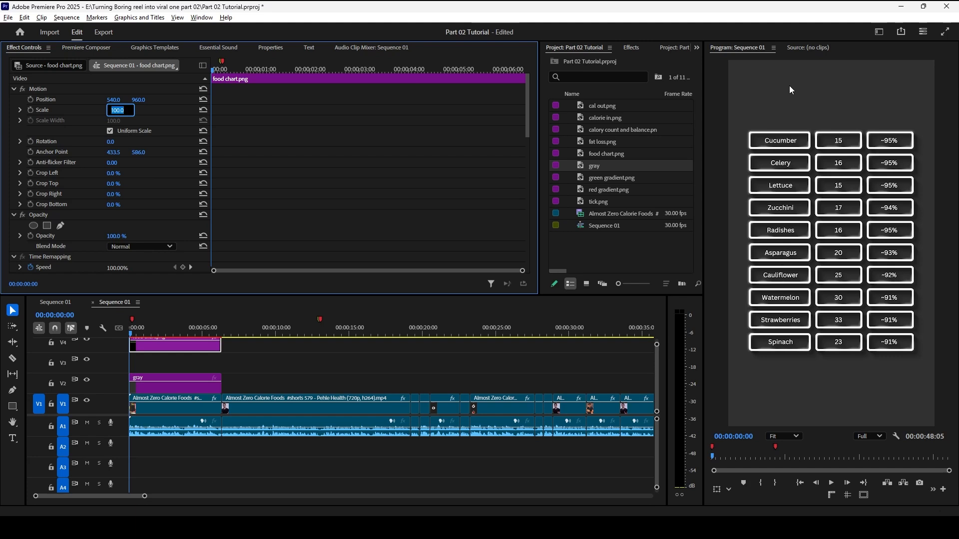
pyautogui.write('90')
pyautogui.press('Return')
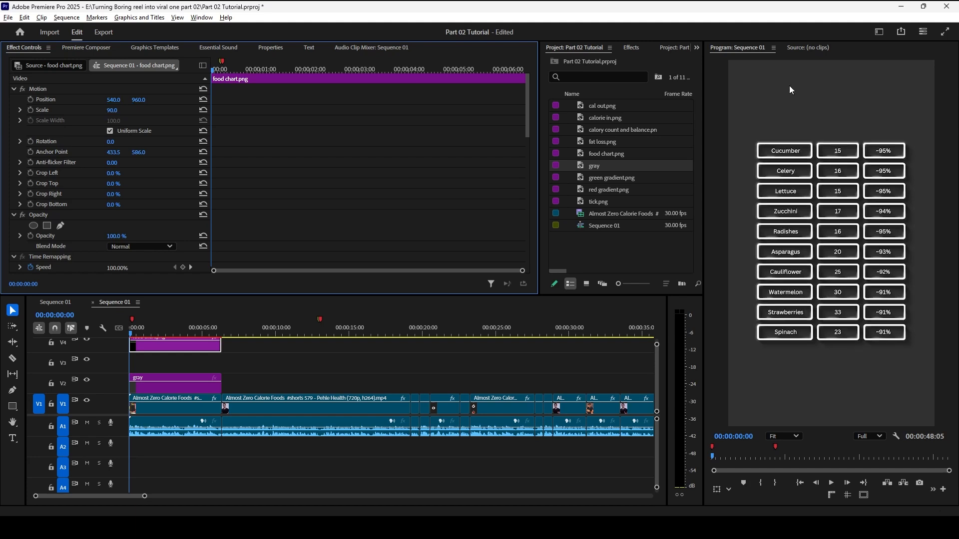
pyautogui.moveTo(139, 100)
pyautogui.mouseDown()
pyautogui.moveTo(52, 100)
pyautogui.moveTo(144, 100)
pyautogui.moveTo(127, 100)
pyautogui.mouseUp()
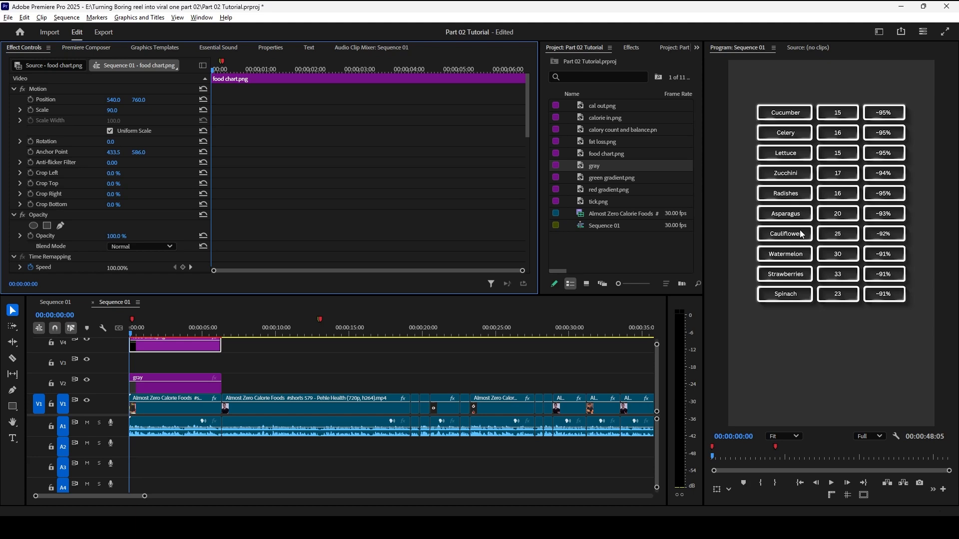
# Step: Move the food chart clip up to track V5
pyautogui.click(241, 366)
pyautogui.scroll(1, 241, 366)
pyautogui.moveTo(187, 361); pyautogui.dragTo(190, 345)
pyautogui.scroll(1, 203, 389)
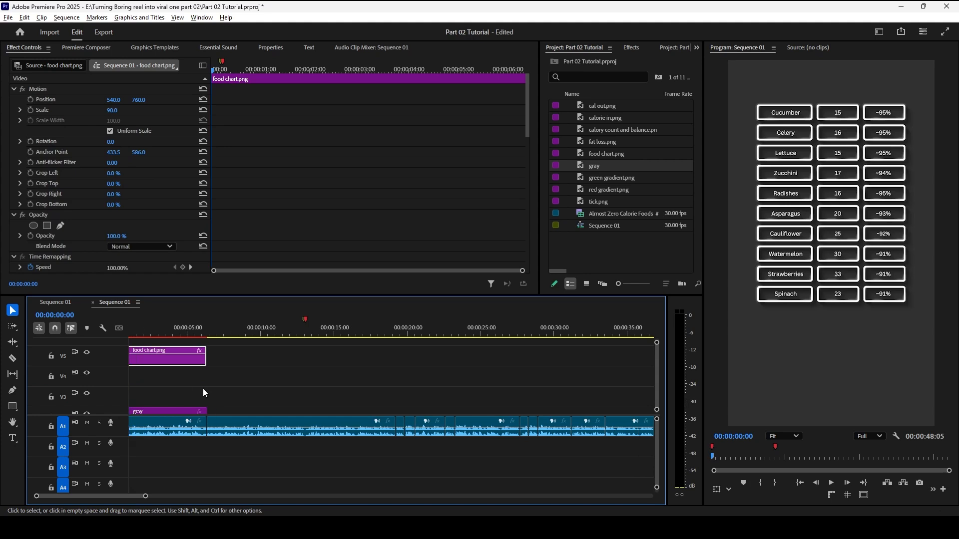
# Step: Create a Black Video item and place it on track V3, extended to match the food chart clip's length
pyautogui.press('-')
pyautogui.rightClick(592, 253)
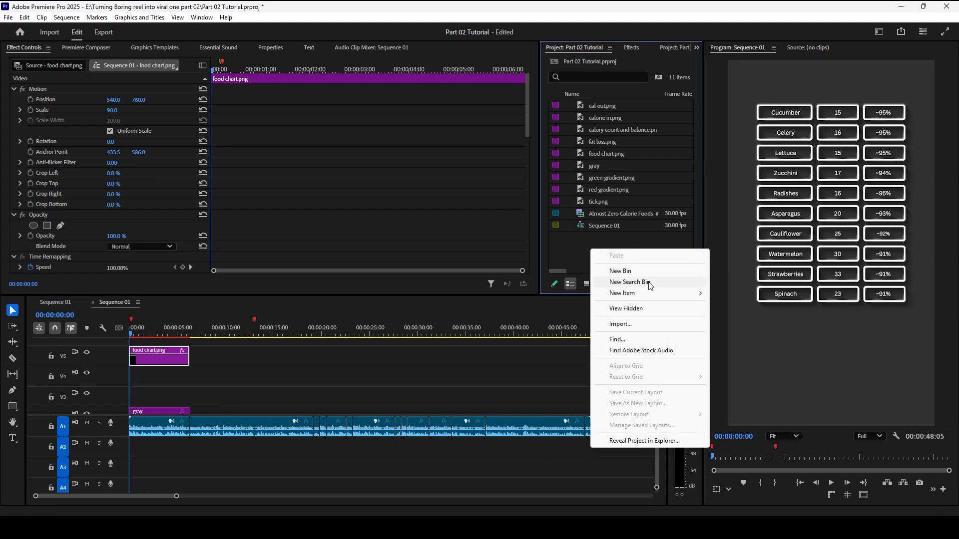
pyautogui.moveTo(654, 293)
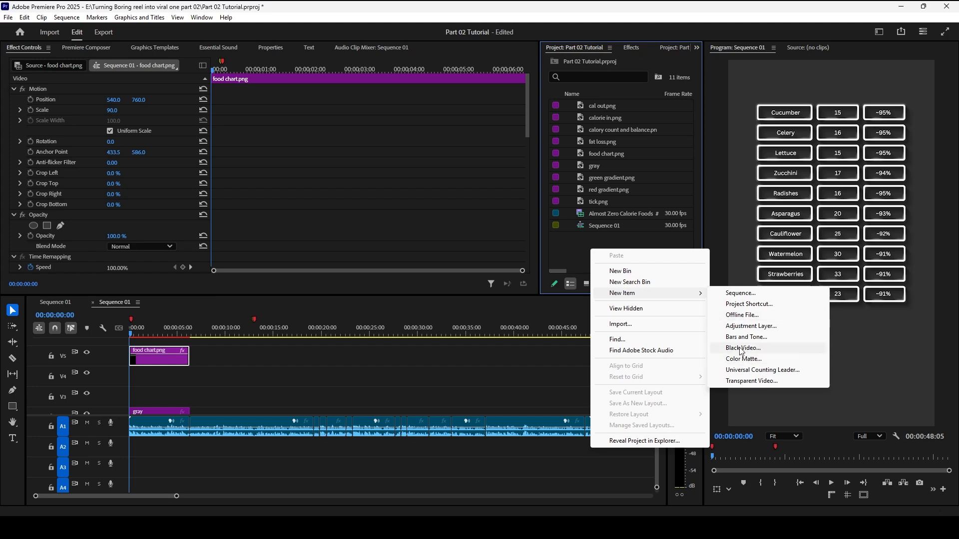
pyautogui.click(743, 348)
pyautogui.click(513, 312)
pyautogui.moveTo(604, 106); pyautogui.dragTo(189, 393)
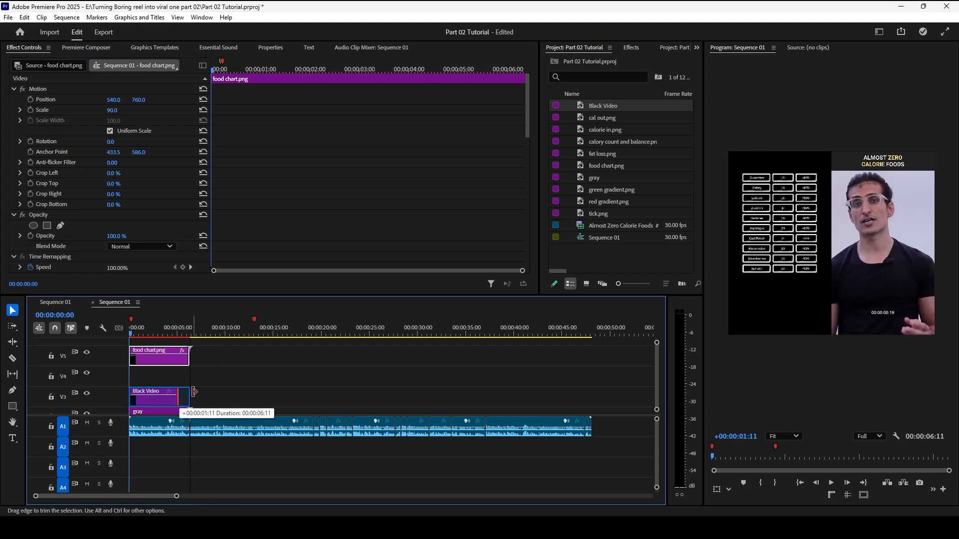
# Step: Add an inverted ellipse opacity mask to the Black Video clip with Mask Feather 970 and Mask Expansion 302
pyautogui.scroll(-2, 52, 204)
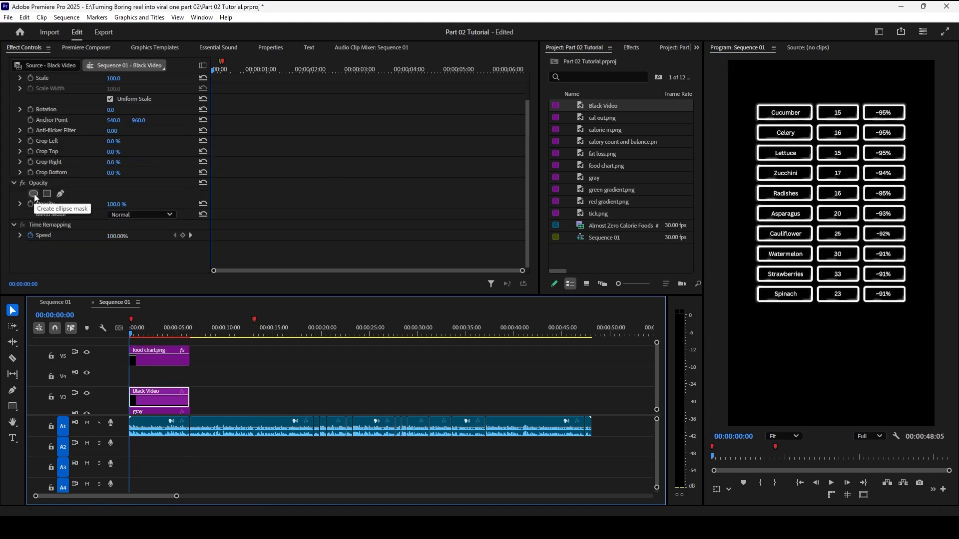
pyautogui.click(34, 194)
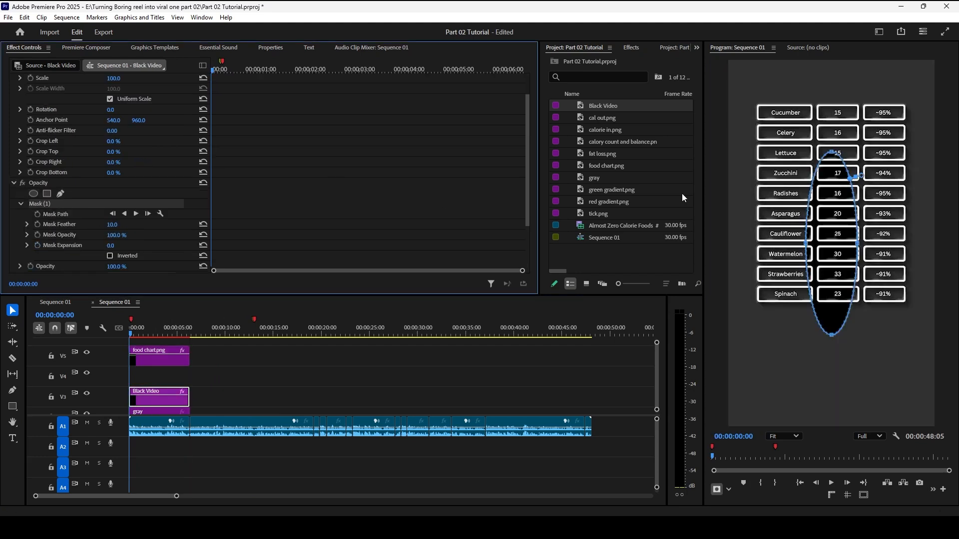
pyautogui.moveTo(113, 249); pyautogui.dragTo(347, 248)
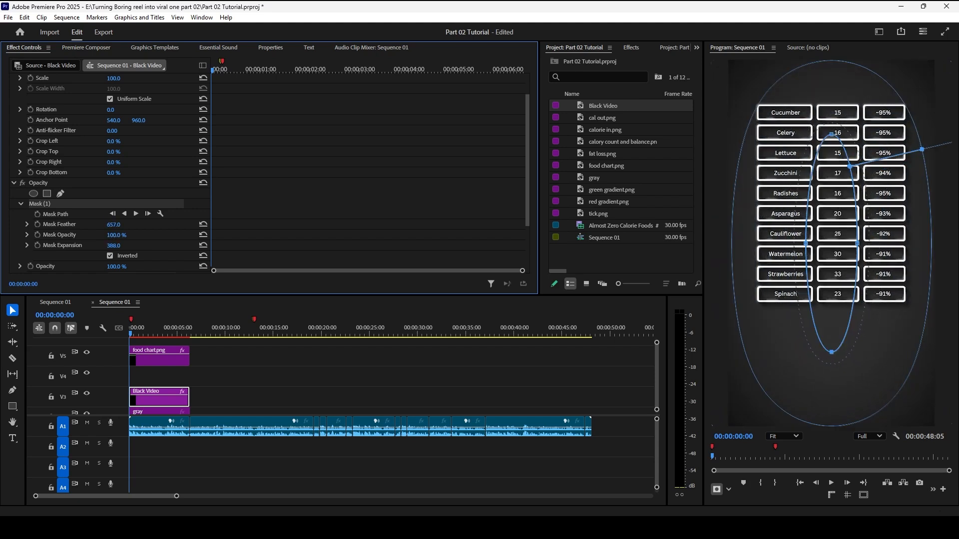
pyautogui.moveTo(114, 224); pyautogui.dragTo(145, 225)
pyautogui.click(328, 370)
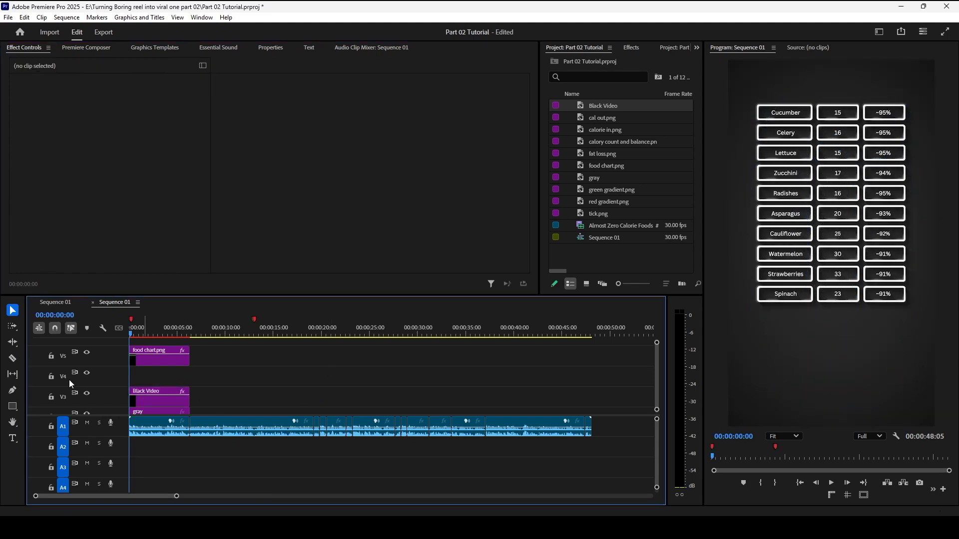
# Step: Compare the frame with track V3 hidden and shown, and select the Black Video clip
pyautogui.click(87, 394)
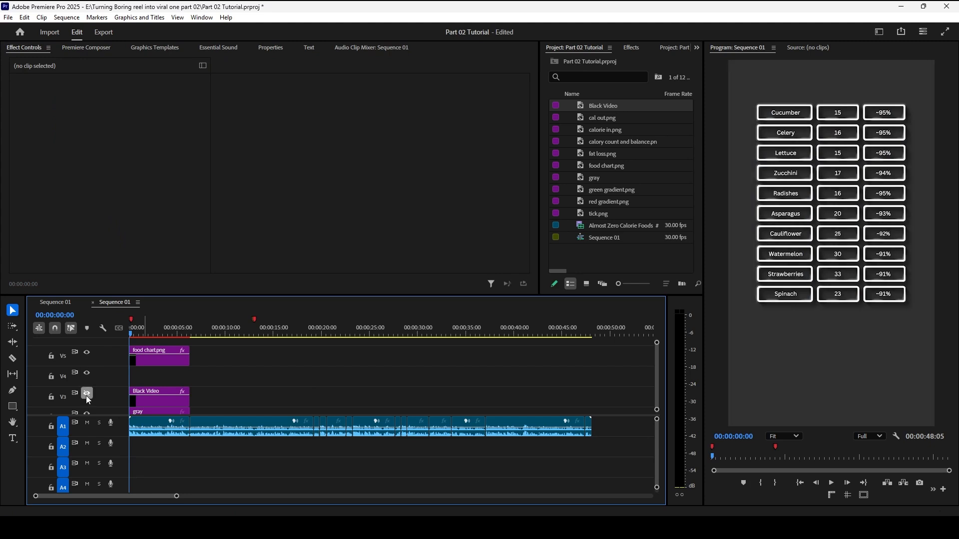
pyautogui.click(87, 394)
pyautogui.click(155, 400)
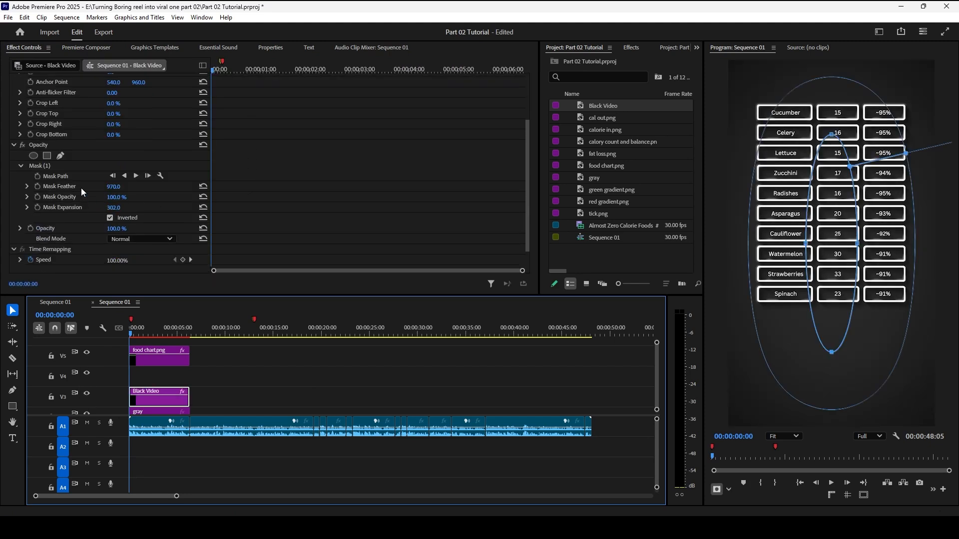
# Step: Play the sequence from the start to check the vignetted background behind the food chart
pyautogui.click(53, 332)
pyautogui.press('space')
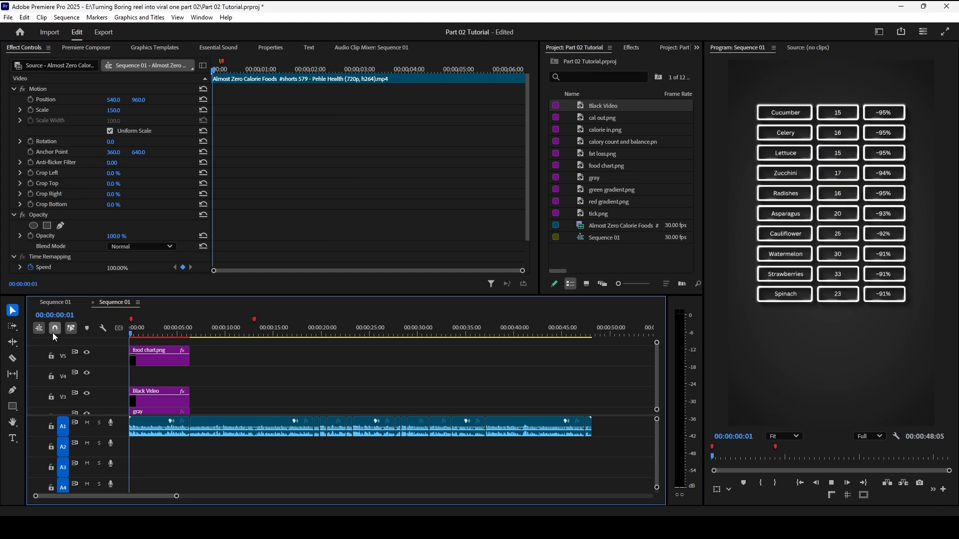
pyautogui.press('space')
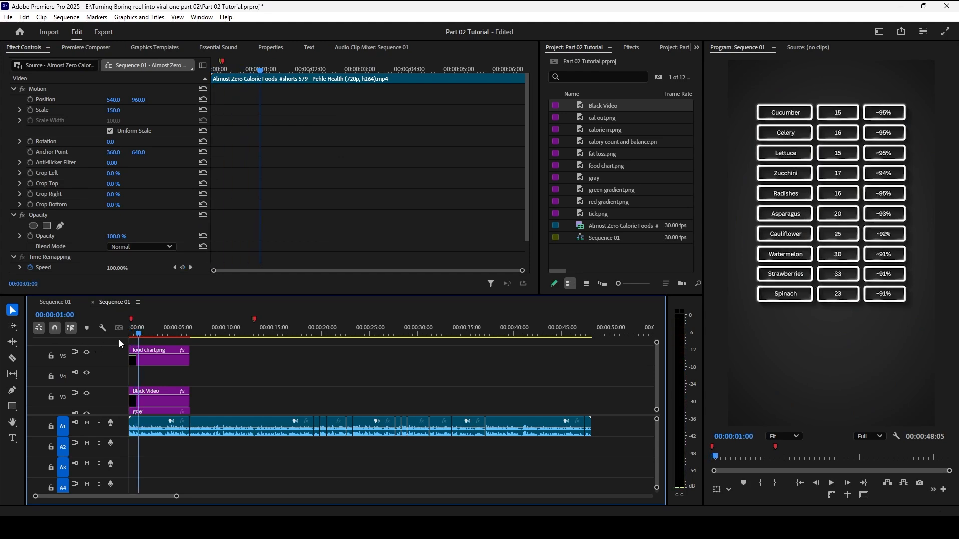
# Step: Place Film Scratches.mp4 on track V4 at the sequence start and trim its end to match the food chart clip
pyautogui.press('=')
pyautogui.press('=')
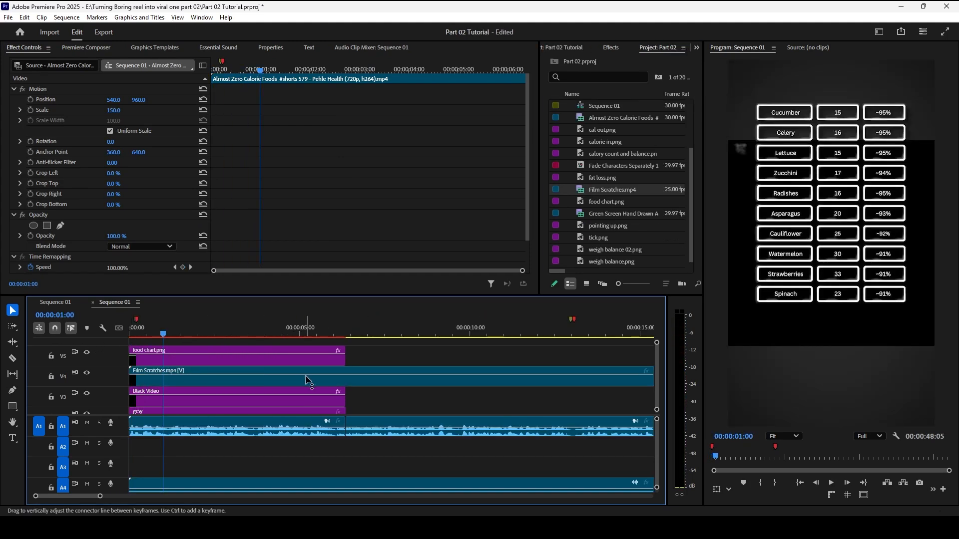
pyautogui.press('-')
pyautogui.press('-')
pyautogui.moveTo(495, 376); pyautogui.dragTo(220, 376)
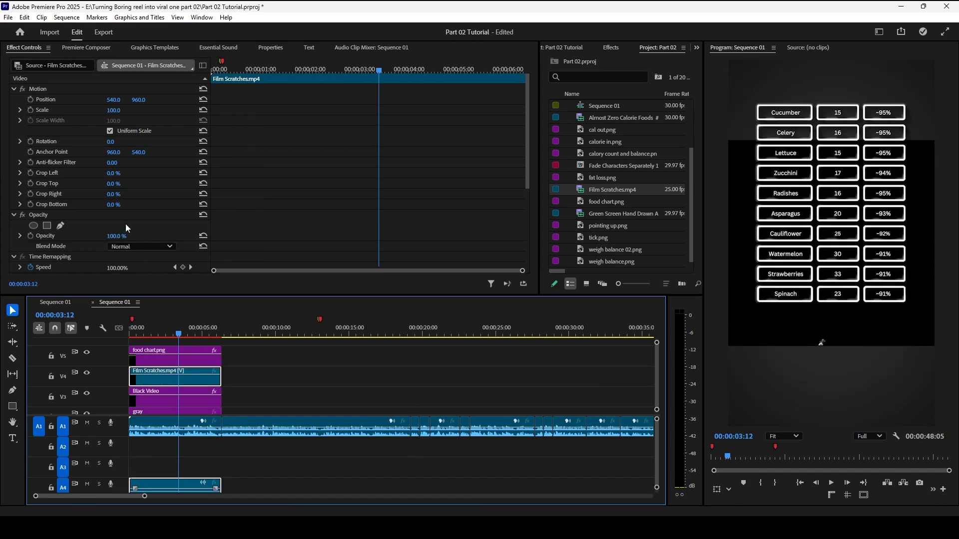
# Step: Rotate the Film Scratches clip by 90° and set its blend mode to Screen, checking the overlay along the clip
pyautogui.click(117, 141)
pyautogui.write('90')
pyautogui.press('Return')
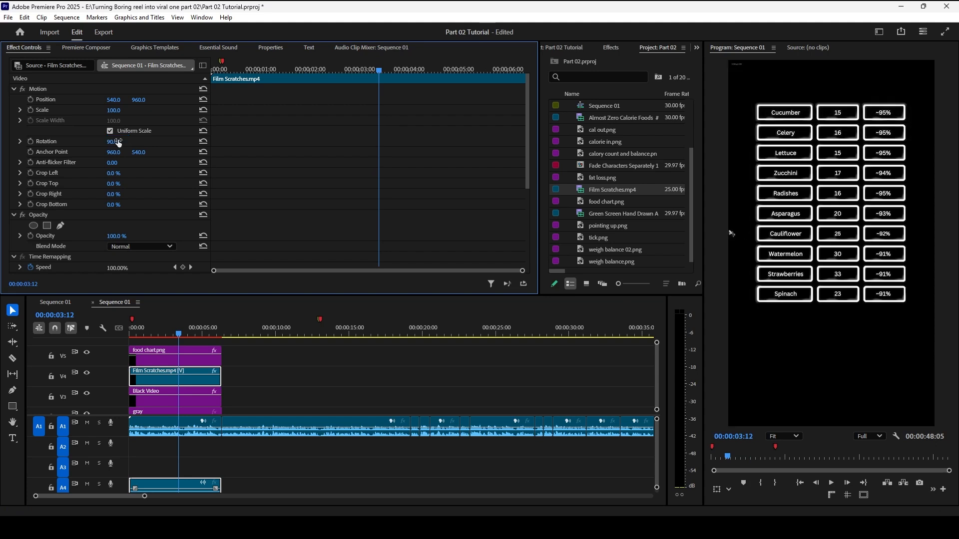
pyautogui.click(141, 246)
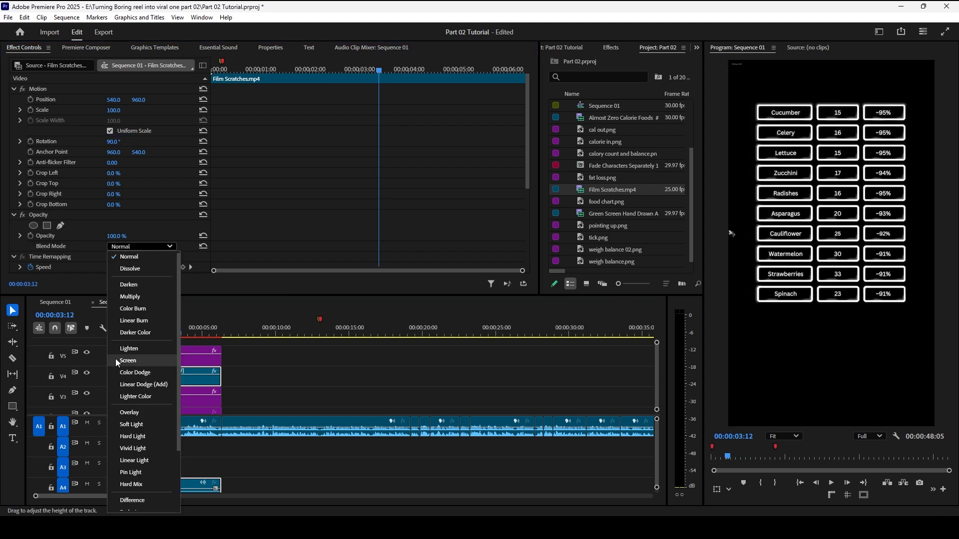
pyautogui.click(132, 361)
pyautogui.click(168, 327)
pyautogui.moveTo(169, 329); pyautogui.dragTo(176, 329)
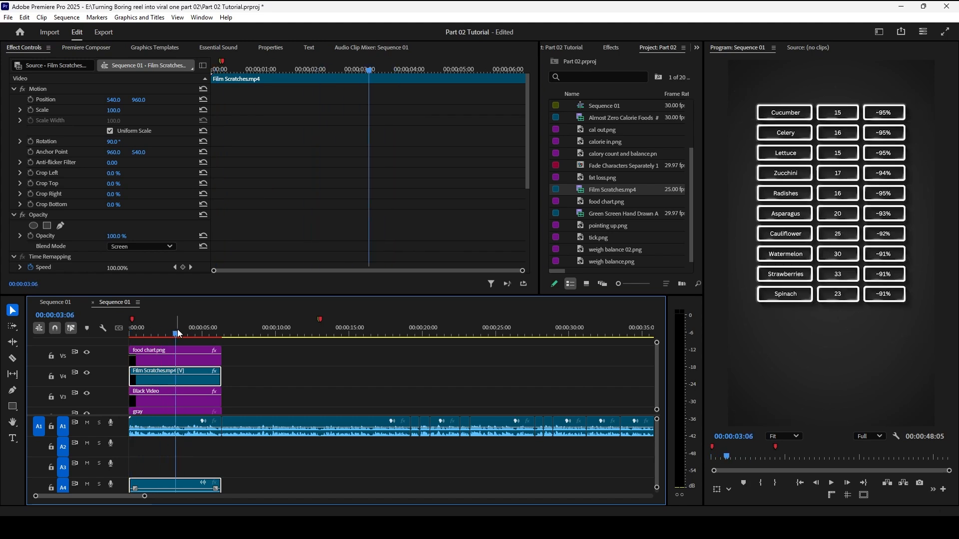
# Step: Lower the Film Scratches clip's opacity and play the opening to check the scratches
pyautogui.click(121, 233)
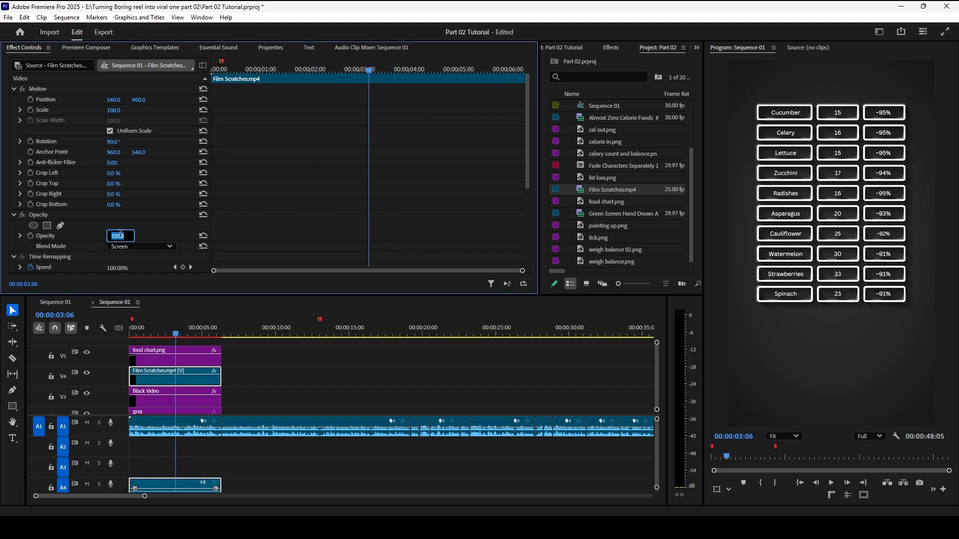
pyautogui.write('7')
pyautogui.press('Return')
pyautogui.press('Return')
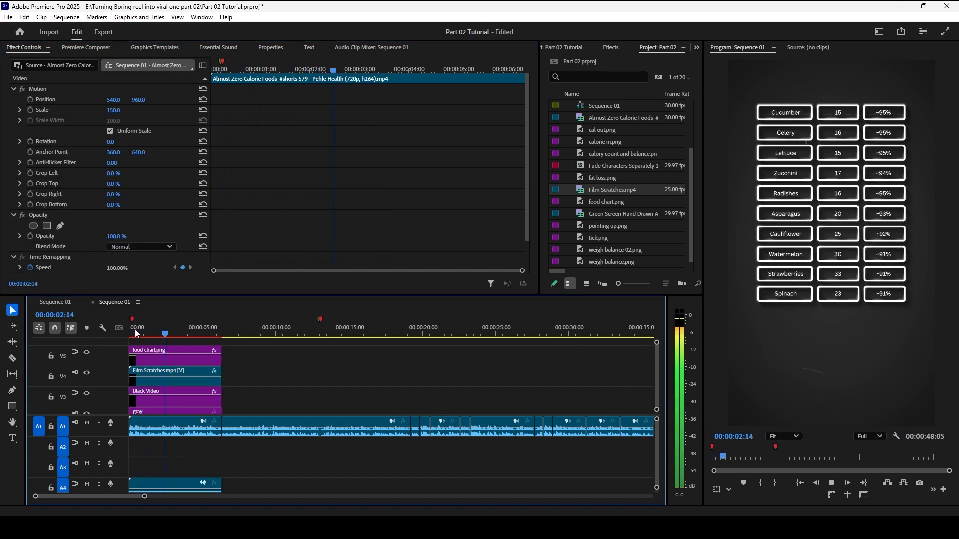
pyautogui.press('space')
# Step: Add the Zoom Out transition with sound from the Starter Pack transitions in Premiere Composer to the start of the sequence
pyautogui.scroll(2, 178, 374)
pyautogui.scroll(-1, 178, 374)
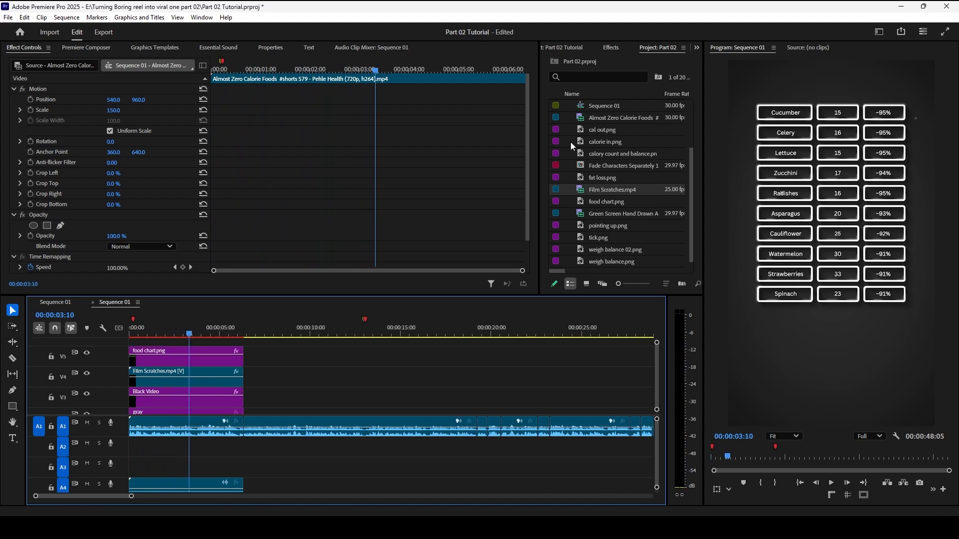
pyautogui.click(99, 47)
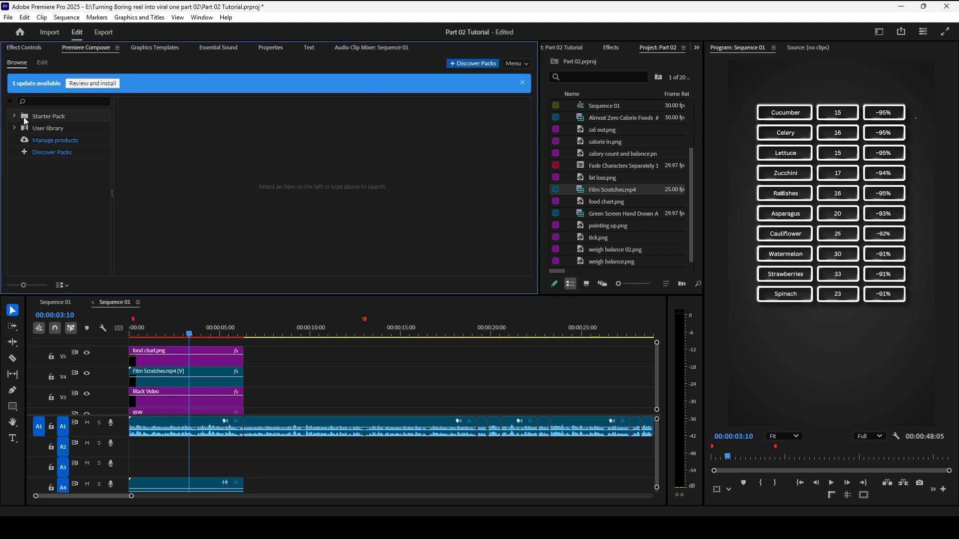
pyautogui.click(64, 149)
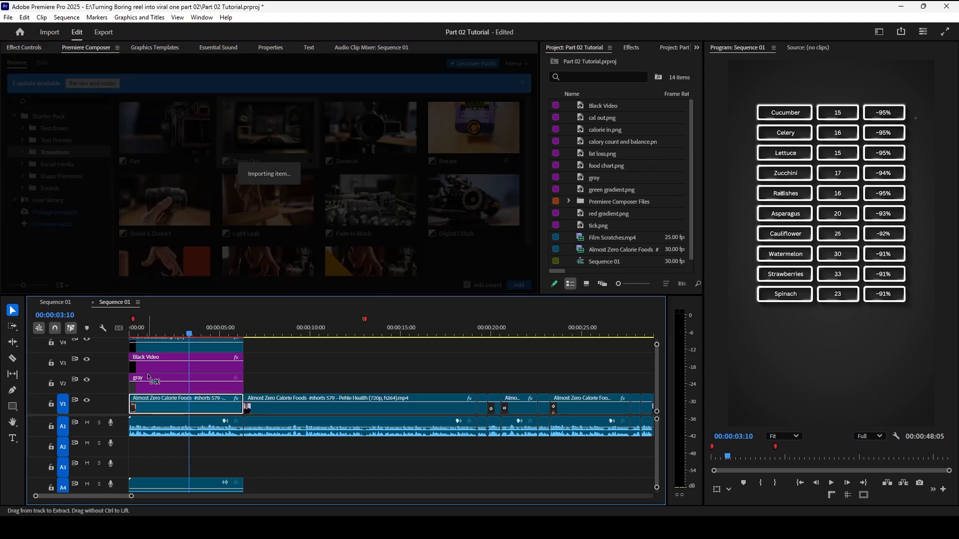
pyautogui.scroll(3, 148, 374)
pyautogui.scroll(5, 148, 375)
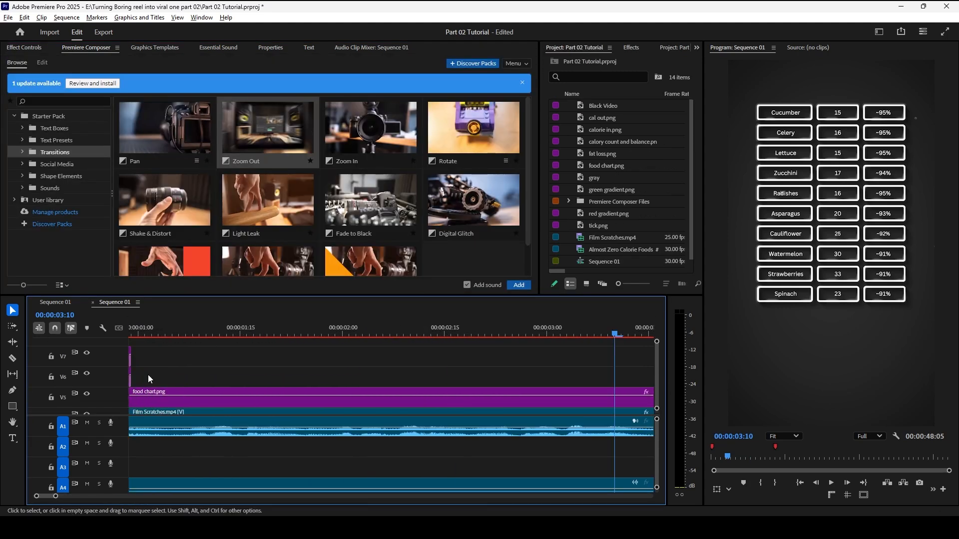
# Step: Move the transition's sound clip on track A5 to the very start of the sequence
pyautogui.click(163, 332)
pyautogui.scroll(-2, 170, 457)
pyautogui.moveTo(170, 457); pyautogui.dragTo(138, 455)
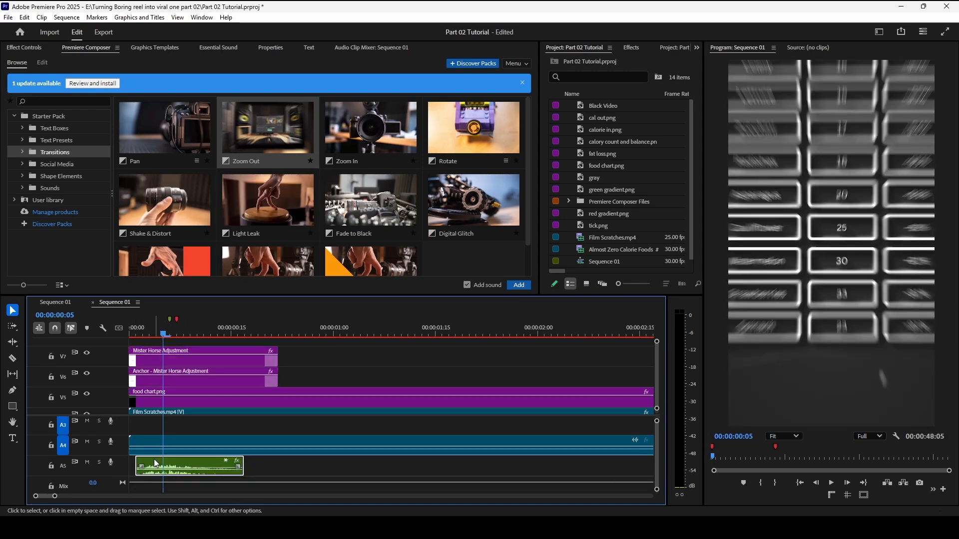
# Step: Play the opening repeatedly to check the zoom-out transition together with its sound effect
pyautogui.click(173, 331)
pyautogui.press('space')
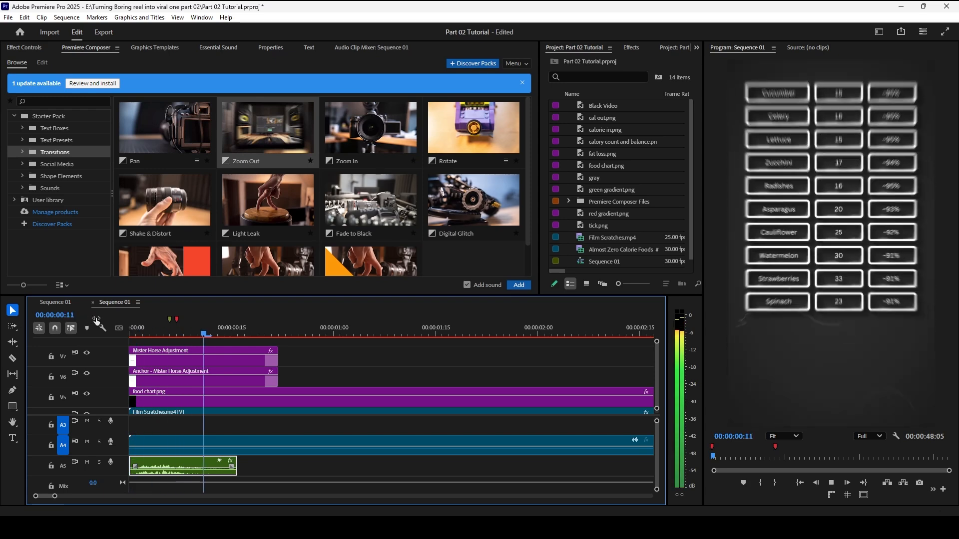
pyautogui.click(153, 320)
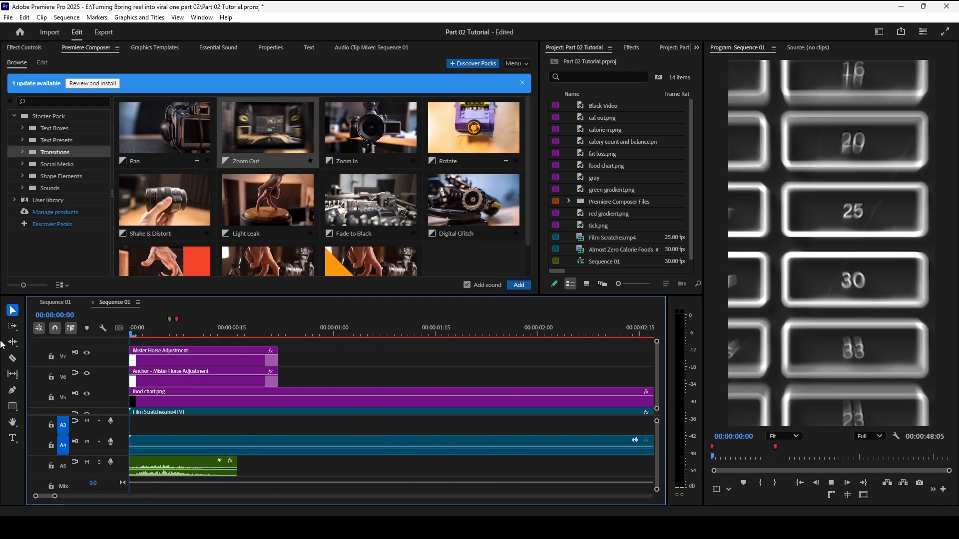
pyautogui.click(154, 320)
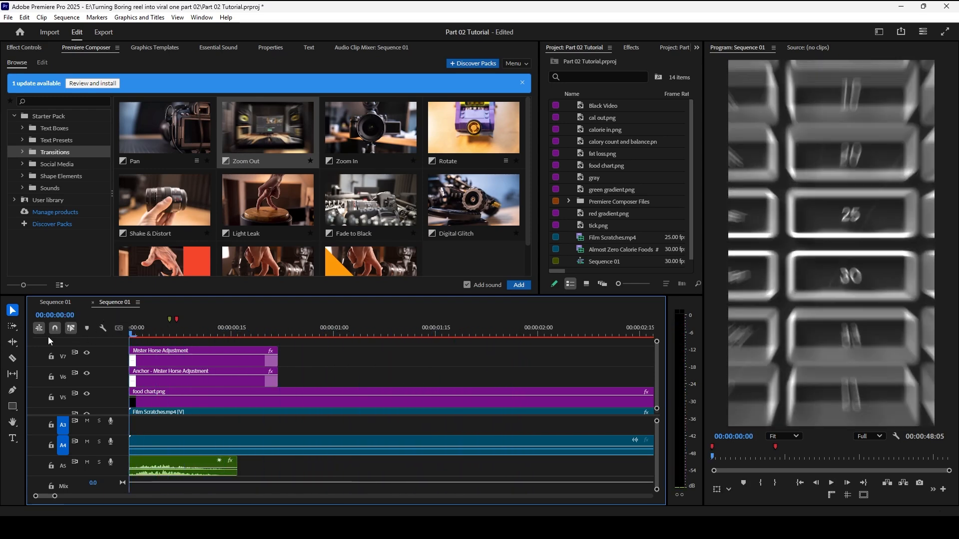
pyautogui.press('space')
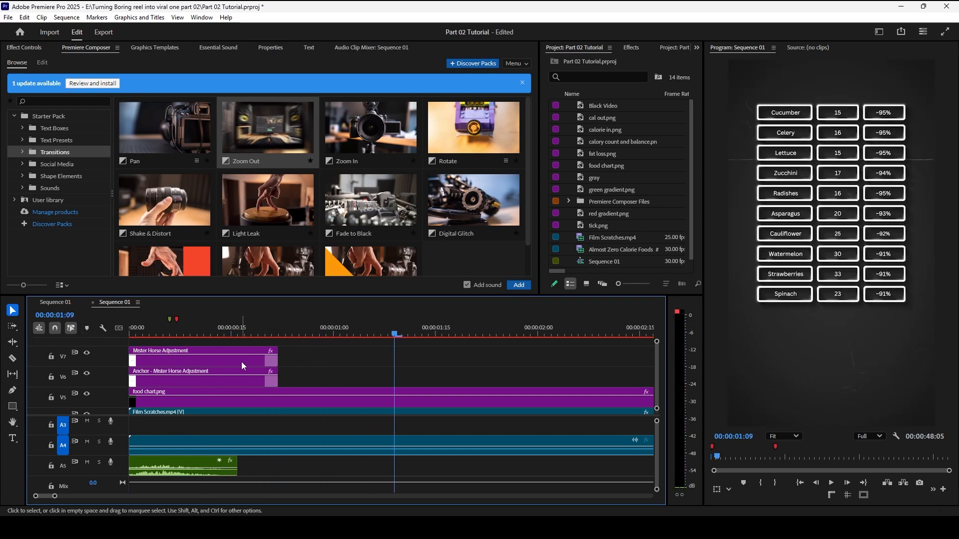
pyautogui.press('Home')
pyautogui.press('space')
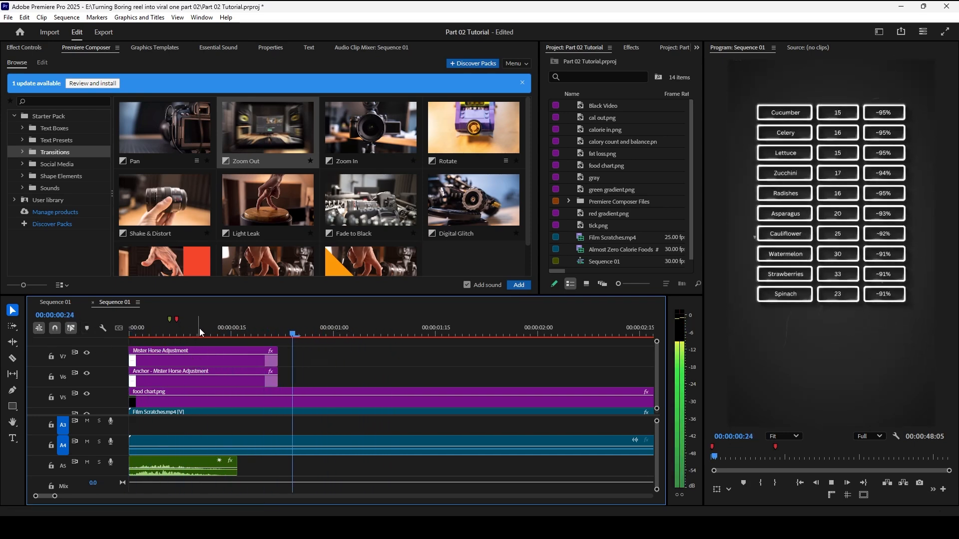
# Step: Find the Mosaic video effect and apply it to the food chart clip on track V5
pyautogui.scroll(-2, 202, 354)
pyautogui.click(165, 358)
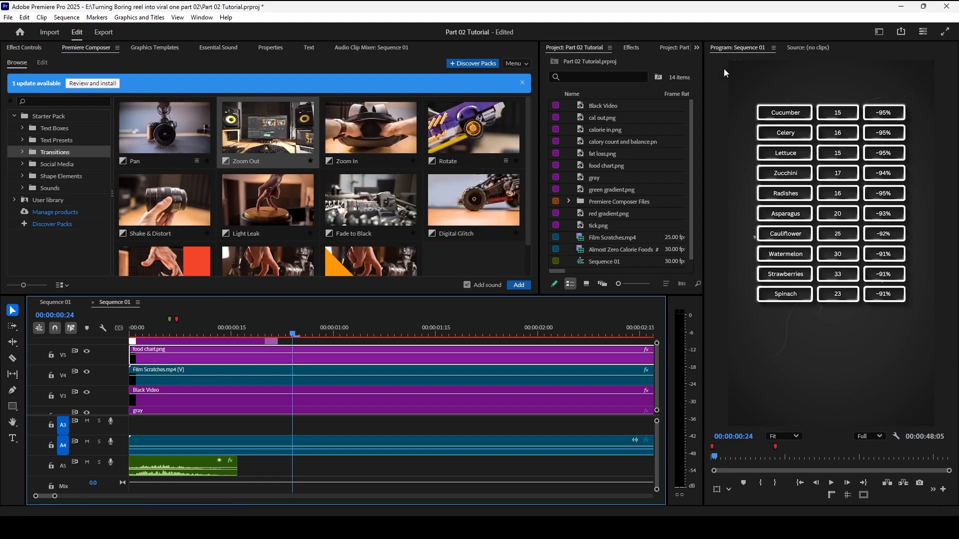
pyautogui.click(631, 47)
pyautogui.click(589, 64)
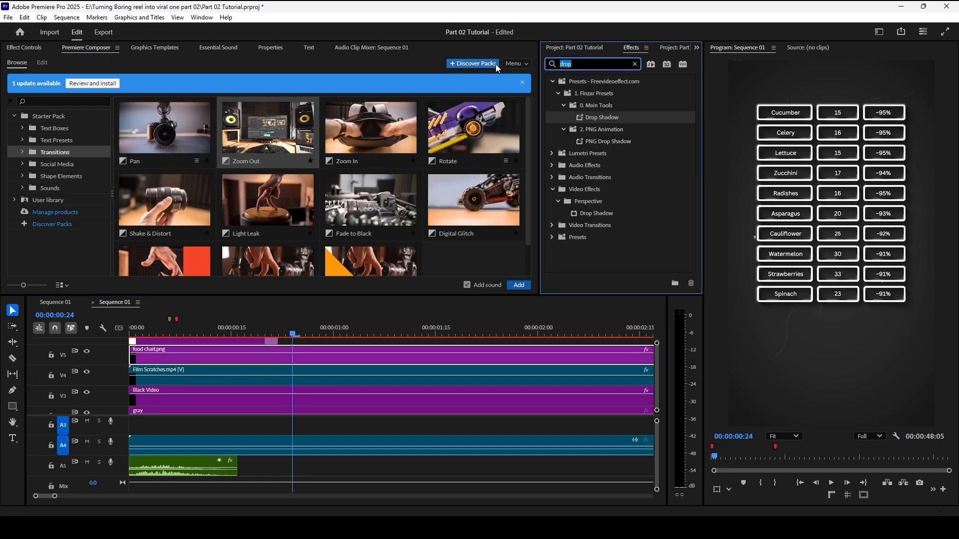
pyautogui.write('mosaic')
pyautogui.moveTo(589, 153); pyautogui.dragTo(165, 358)
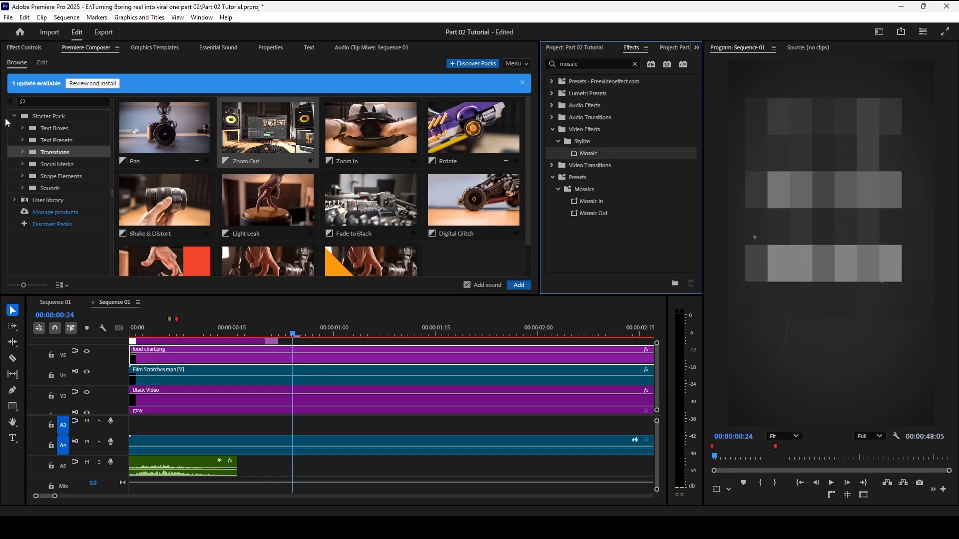
# Step: Set the food chart's Mosaic effect to 80 horizontal blocks and 236 vertical blocks
pyautogui.scroll(-4, 281, 186)
pyautogui.scroll(-10, 114, 242)
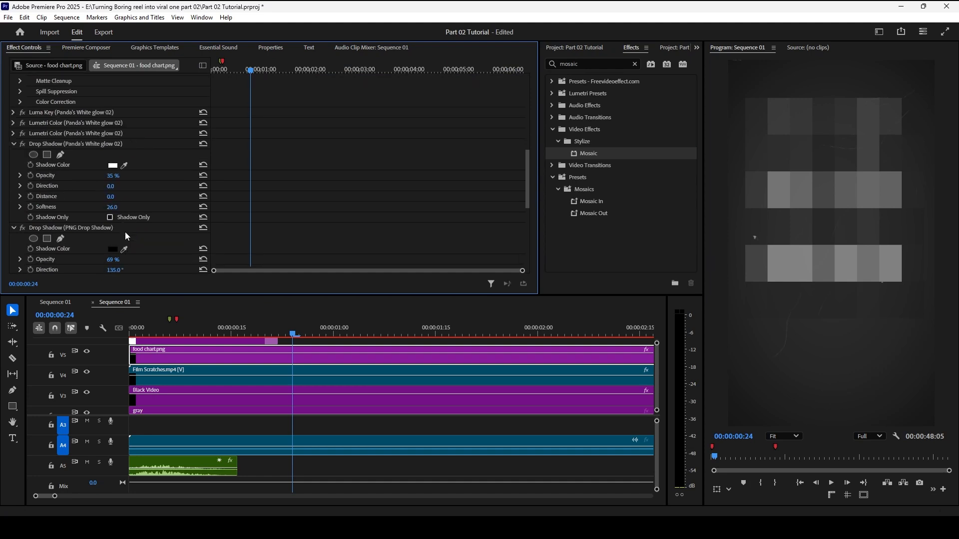
pyautogui.click(109, 215)
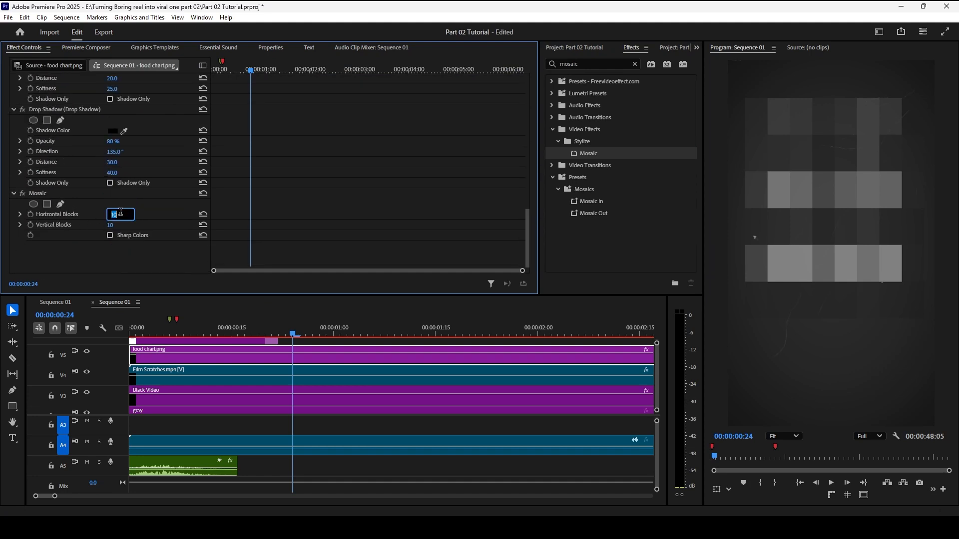
pyautogui.press('Return')
pyautogui.click(121, 223)
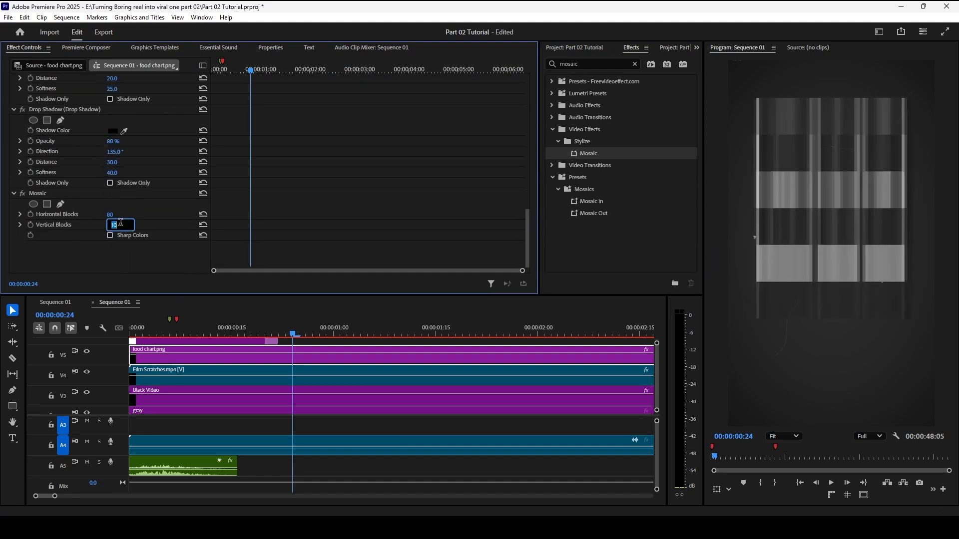
pyautogui.write('236')
pyautogui.press('Return')
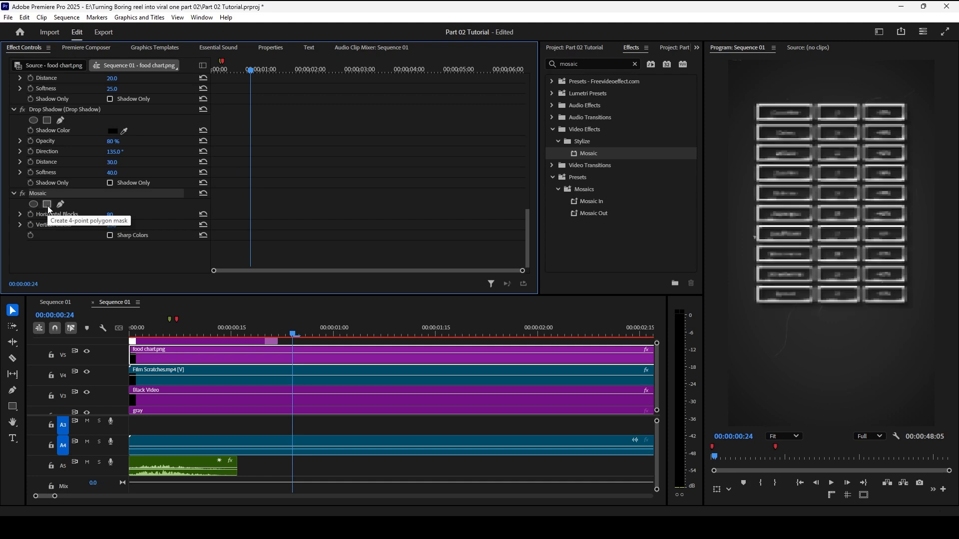
pyautogui.click(47, 205)
pyautogui.click(60, 214)
pyautogui.press('Delete')
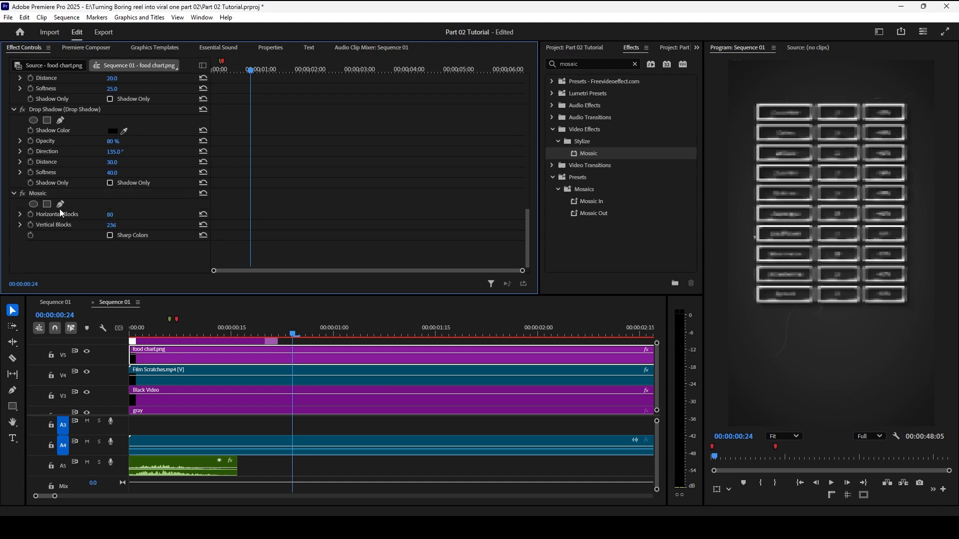
# Step: Draw a closed four-point pen mask on the Mosaic effect around the chart's food names column
pyautogui.click(60, 206)
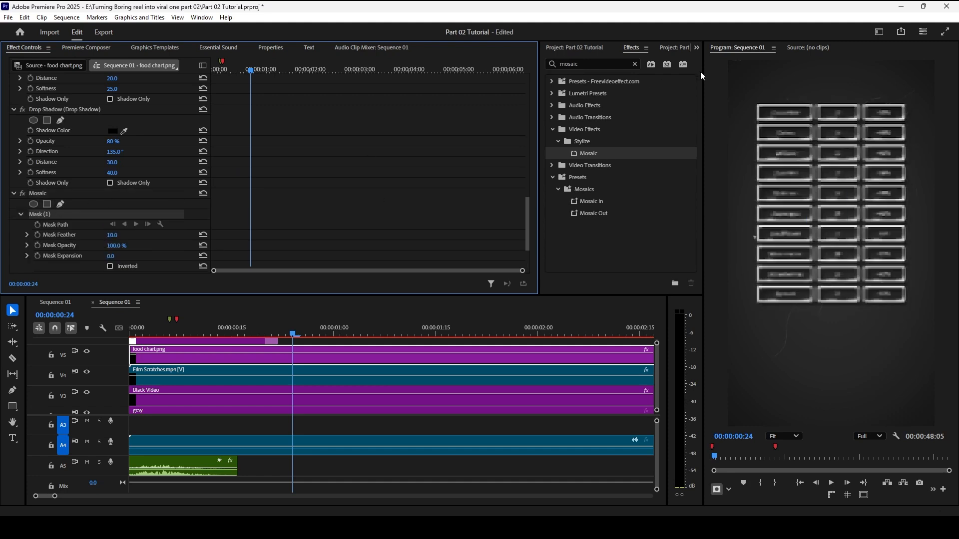
pyautogui.click(755, 99)
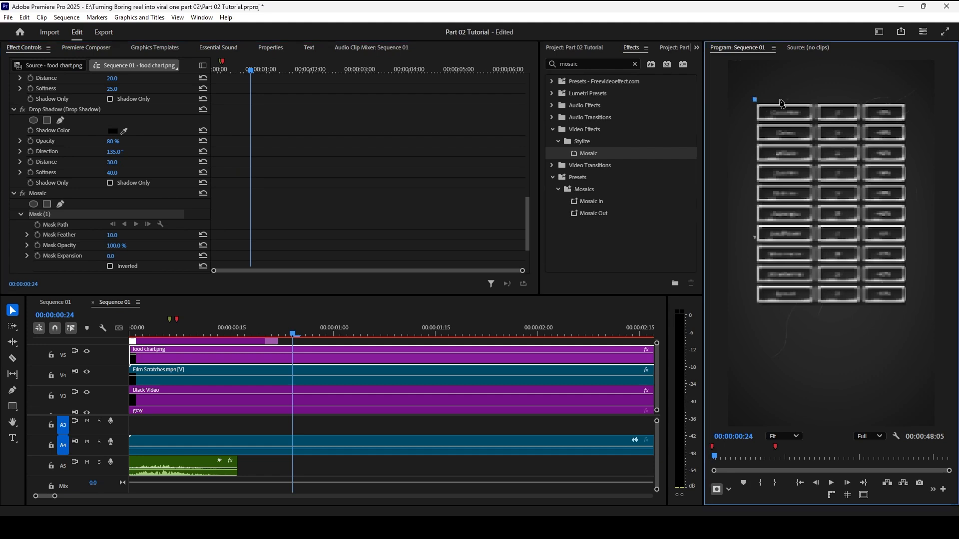
pyautogui.click(814, 99)
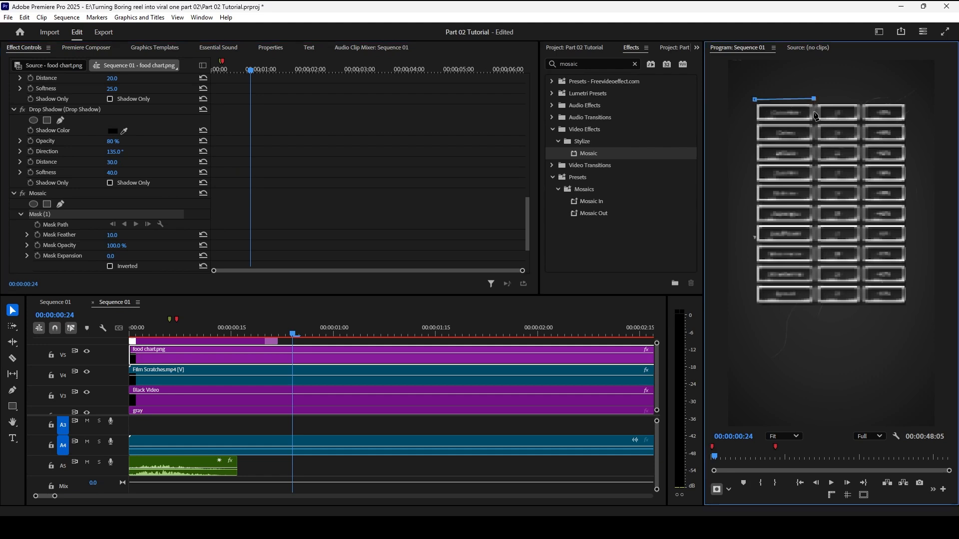
pyautogui.click(814, 315)
pyautogui.click(754, 313)
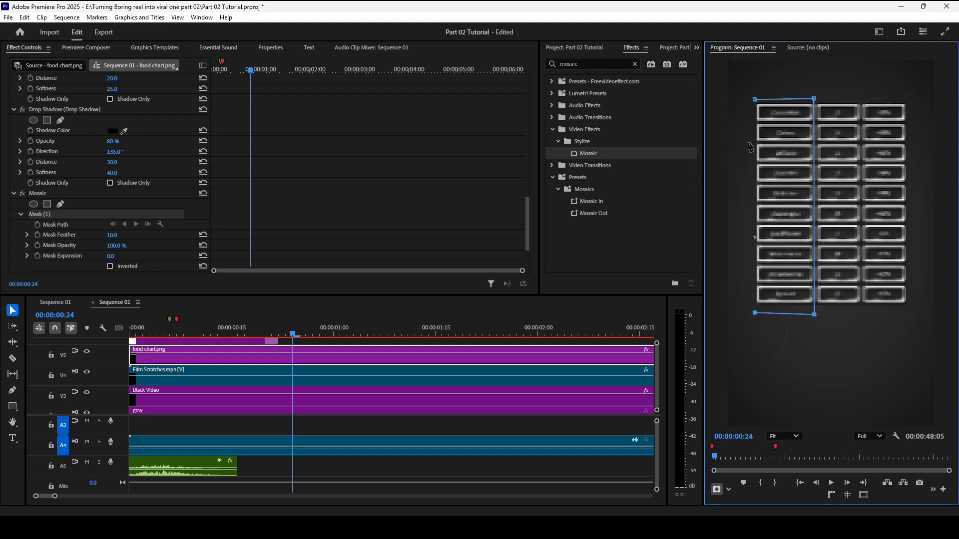
pyautogui.click(755, 100)
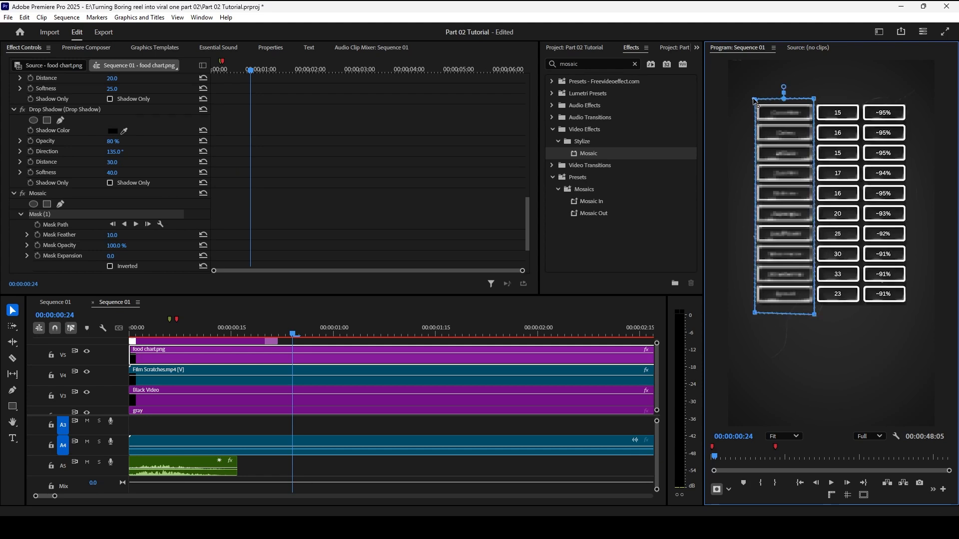
# Step: Draw a second closed pen mask on the Mosaic effect around the chart's middle column of numbers
pyautogui.click(61, 203)
pyautogui.click(815, 100)
pyautogui.click(861, 99)
pyautogui.click(862, 316)
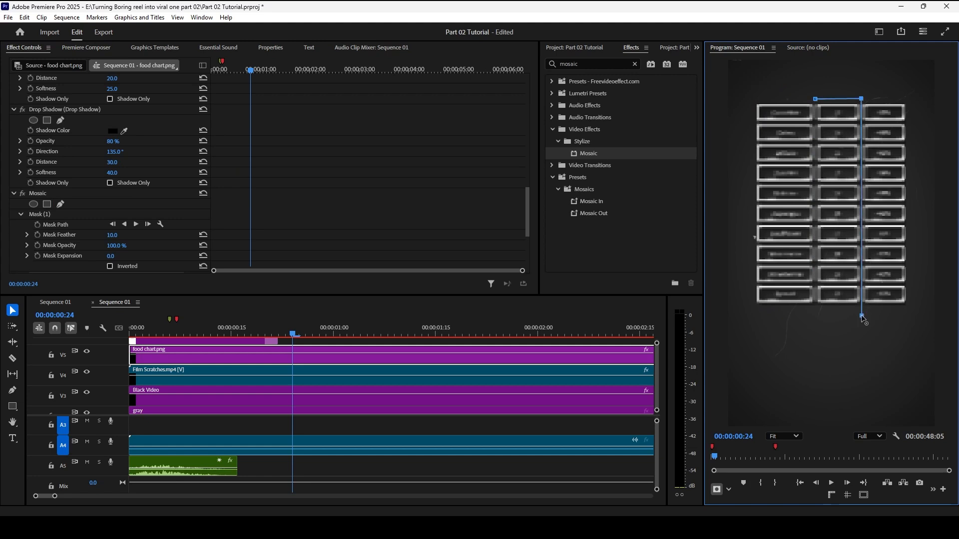
pyautogui.click(814, 315)
pyautogui.click(815, 100)
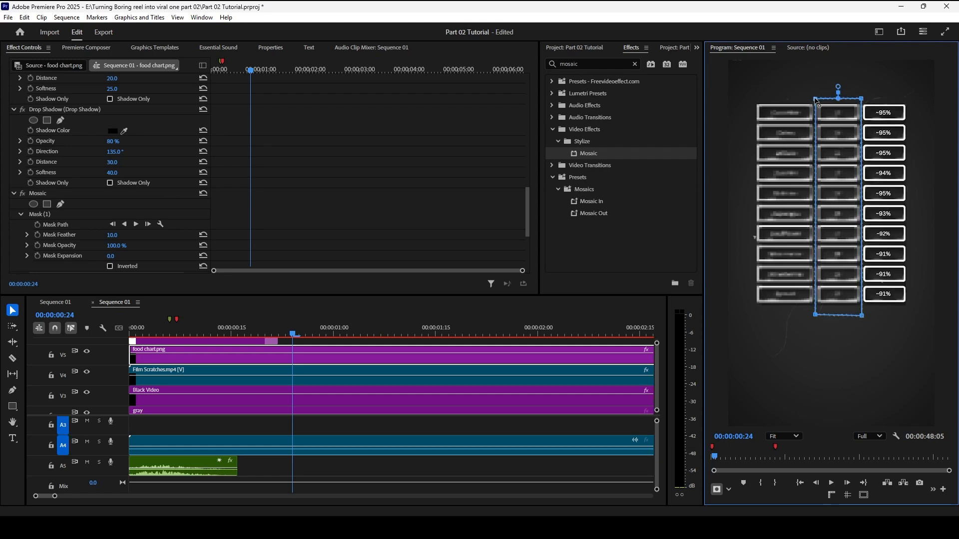
# Step: Draw a third closed pen mask on the Mosaic effect around the chart's percentage column
pyautogui.click(61, 203)
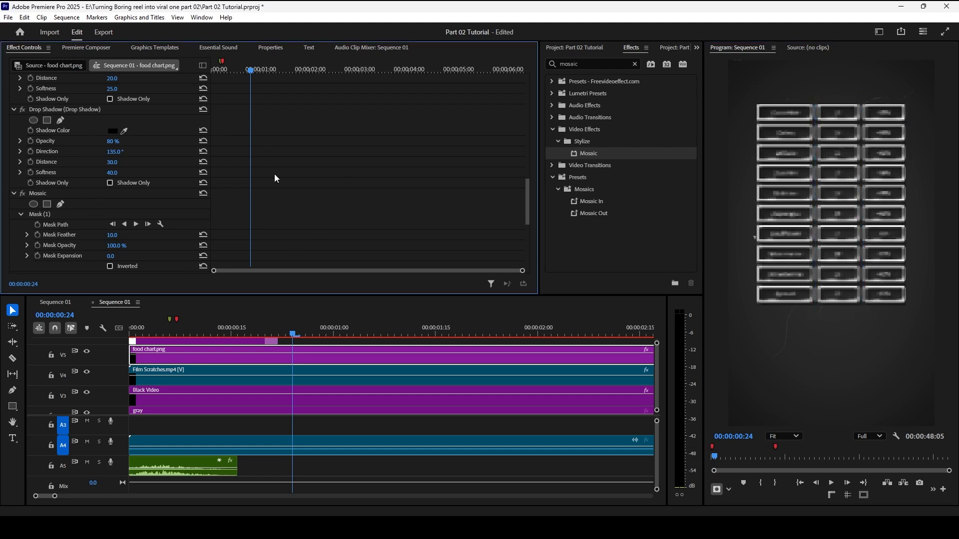
pyautogui.click(862, 101)
pyautogui.click(908, 100)
pyautogui.click(909, 308)
pyautogui.click(861, 310)
pyautogui.click(862, 100)
# Step: Play the opening from the start to check the masked mosaic over all three chart columns
pyautogui.click(357, 327)
pyautogui.moveTo(358, 327); pyautogui.dragTo(2, 327)
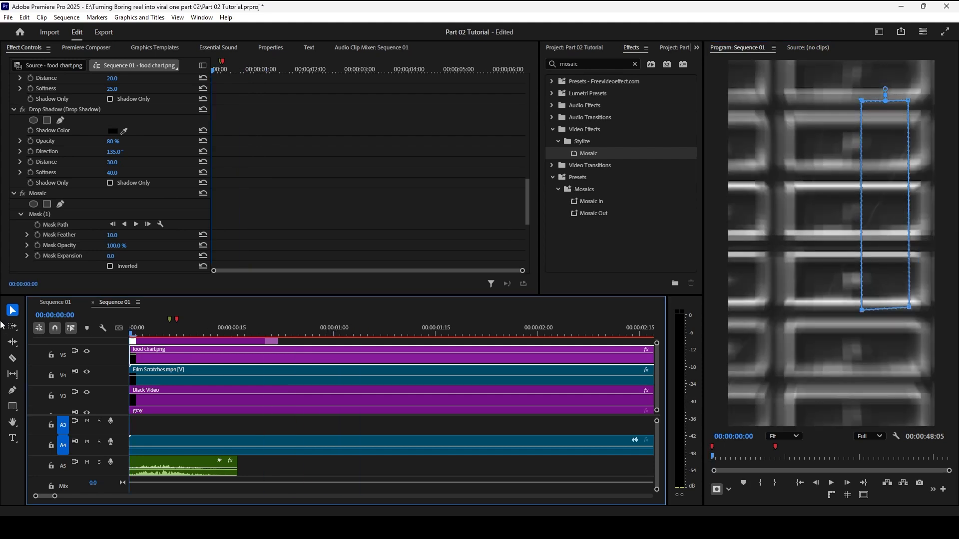
pyautogui.press('space')
pyautogui.scroll(1, 314, 335)
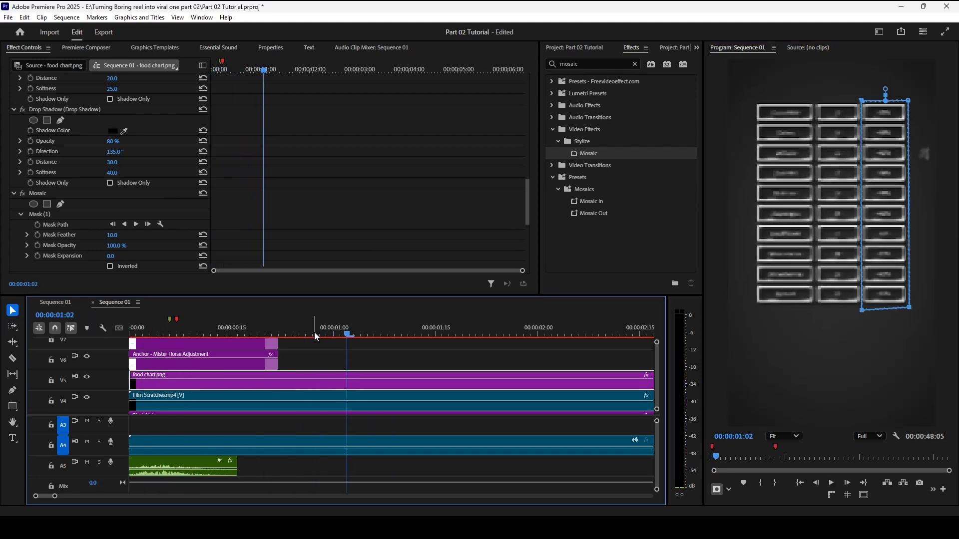
pyautogui.press('space')
pyautogui.moveTo(386, 329); pyautogui.dragTo(185, 338)
pyautogui.press('space')
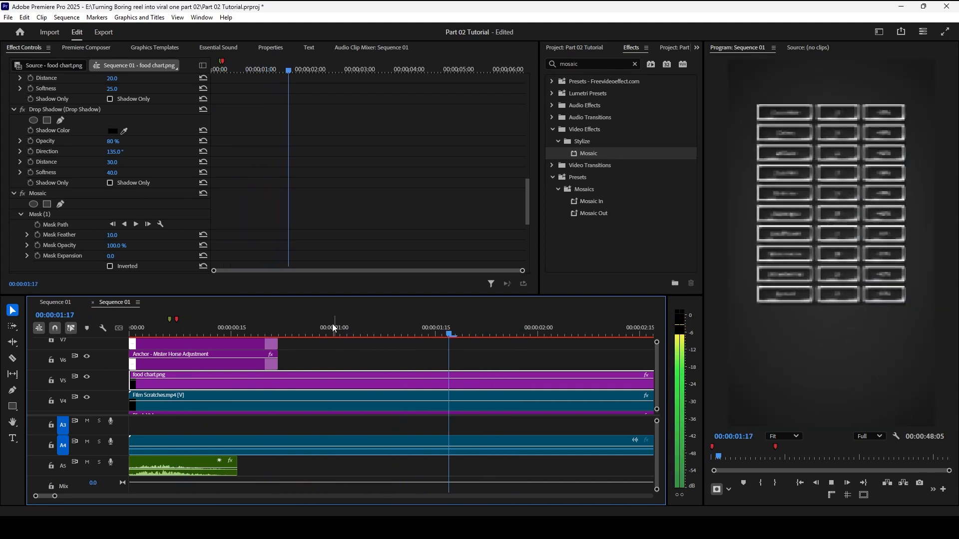
pyautogui.scroll(-2, 454, 351)
pyautogui.moveTo(364, 336); pyautogui.dragTo(344, 336)
pyautogui.press('space')
pyautogui.press('space')
pyautogui.scroll(2, 436, 424)
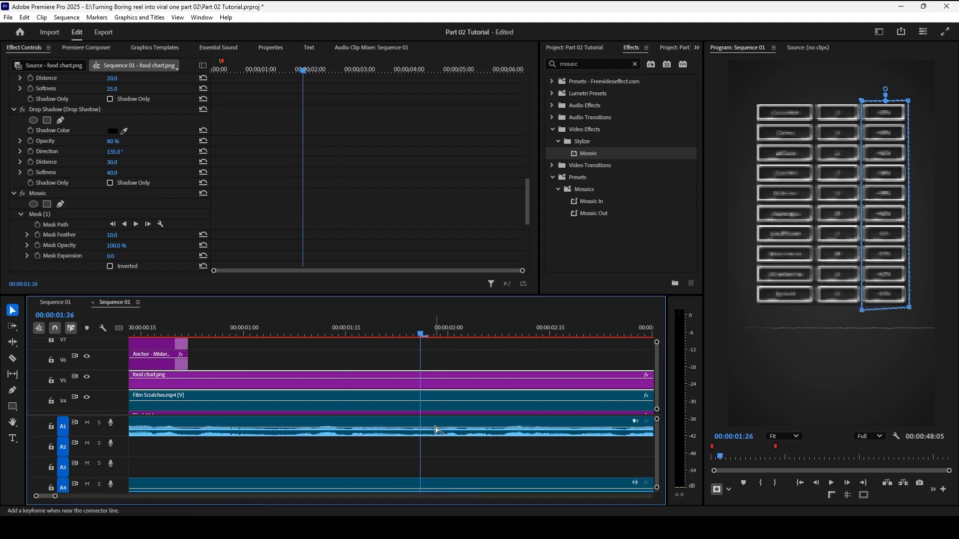
# Step: Replay the first two seconds or so to find the moment for revealing the chart's middle column
pyautogui.press('-')
pyautogui.press('-')
pyautogui.press('-')
pyautogui.click(167, 334)
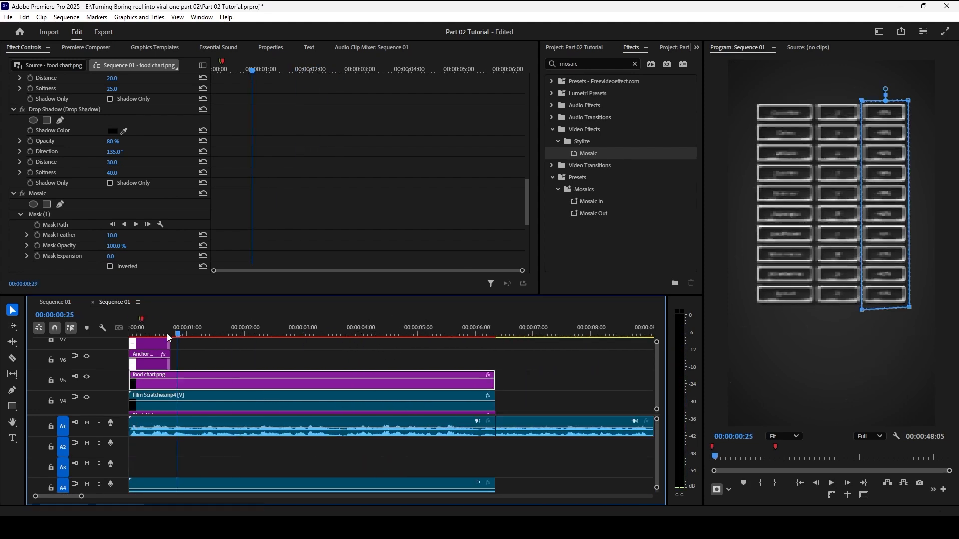
pyautogui.press('space')
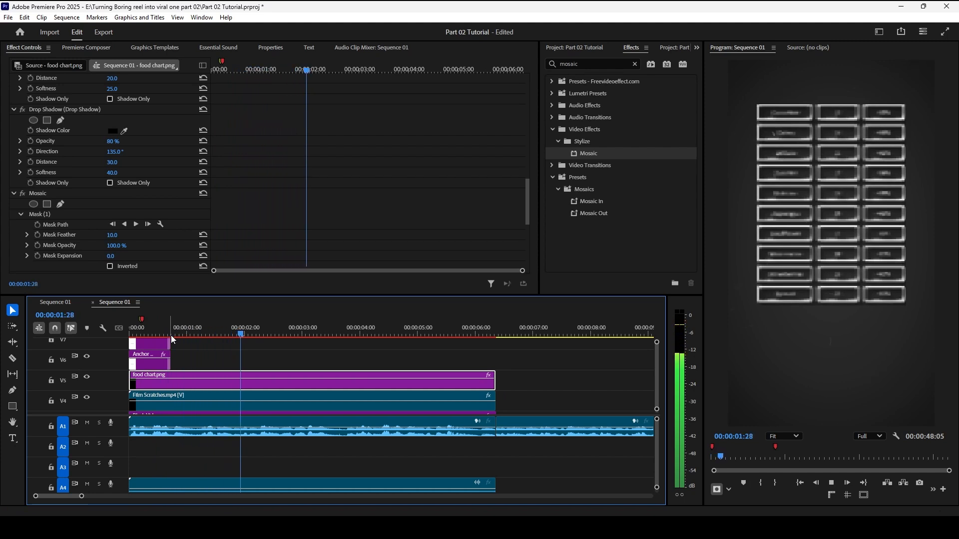
pyautogui.click(238, 329)
pyautogui.click(226, 331)
pyautogui.press('space')
pyautogui.click(213, 336)
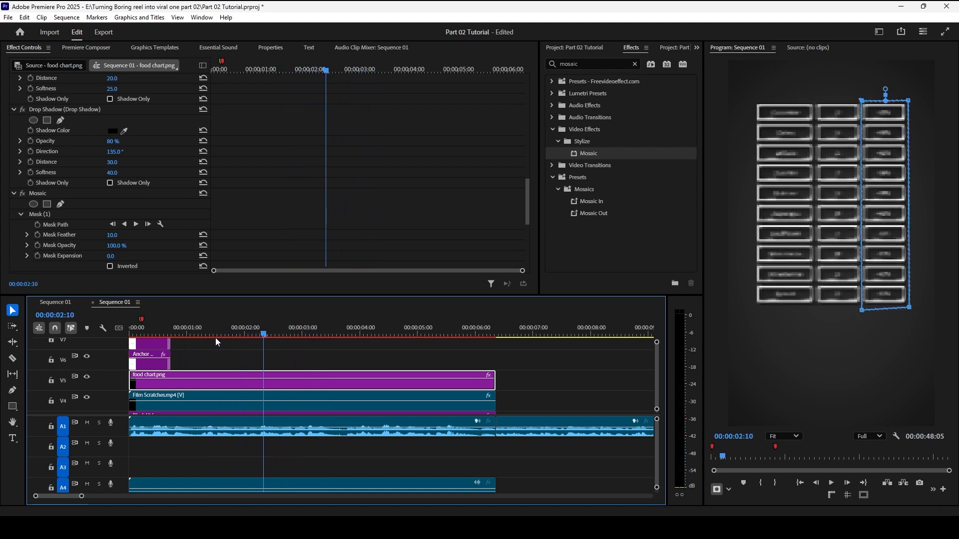
# Step: Start Mask Path keyframing on the Mosaic effect's Mask (2) at 00:00:02:08 on the food chart clip
pyautogui.moveTo(255, 328)
pyautogui.mouseDown()
pyautogui.moveTo(280, 327)
pyautogui.moveTo(260, 330)
pyautogui.mouseUp()
pyautogui.click(259, 392)
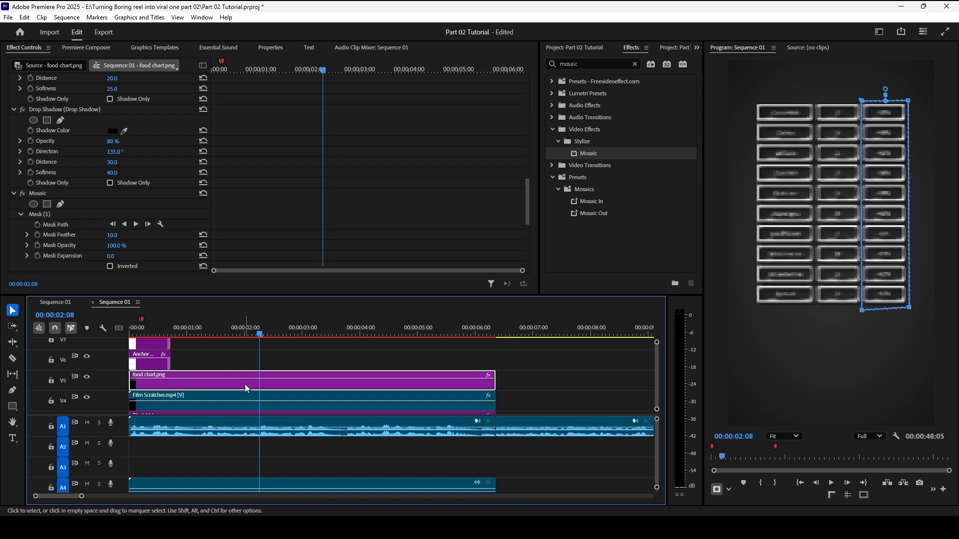
pyautogui.click(262, 384)
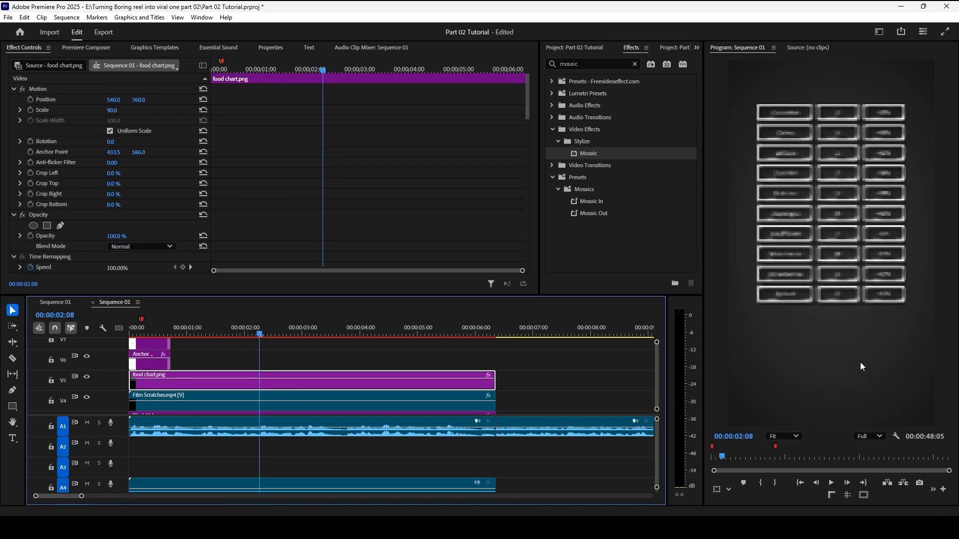
pyautogui.scroll(-15, 347, 153)
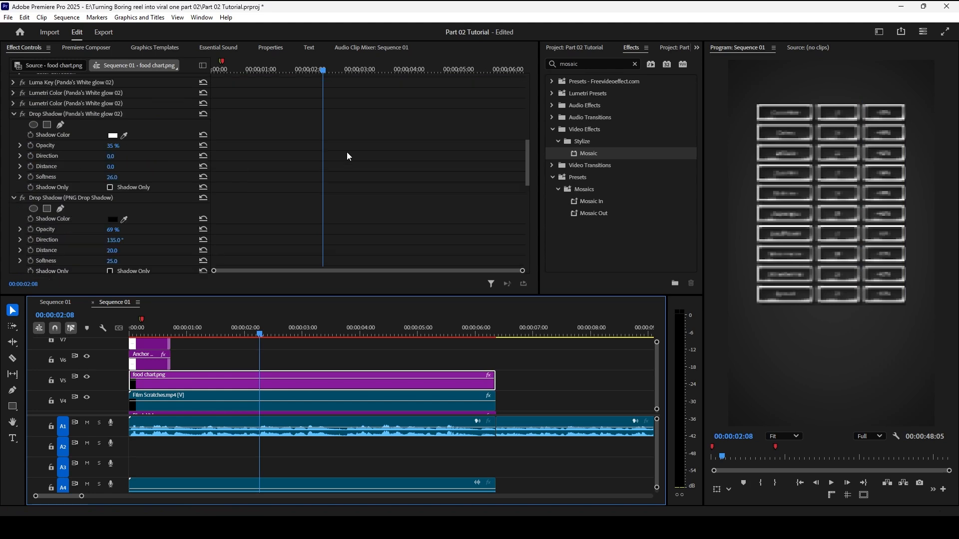
pyautogui.scroll(-5, 349, 145)
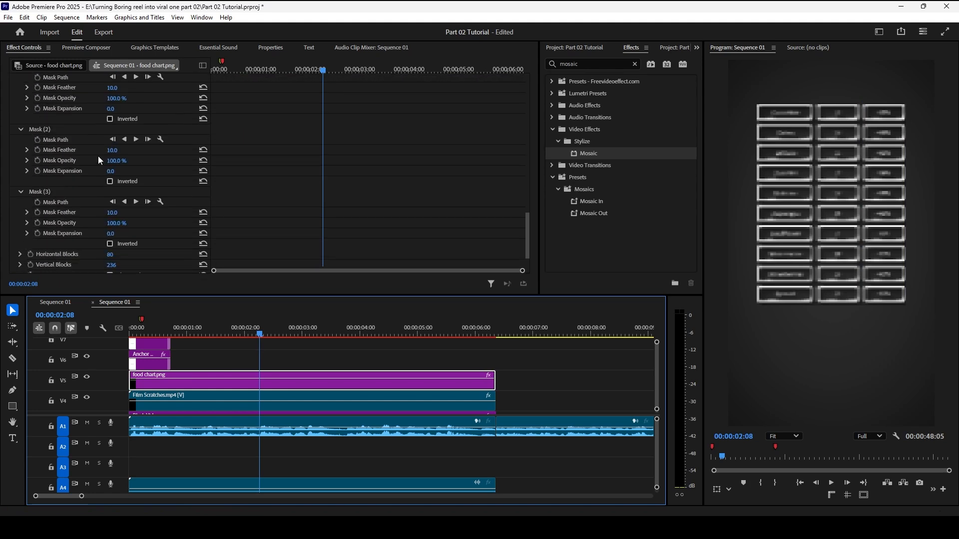
pyautogui.click(72, 132)
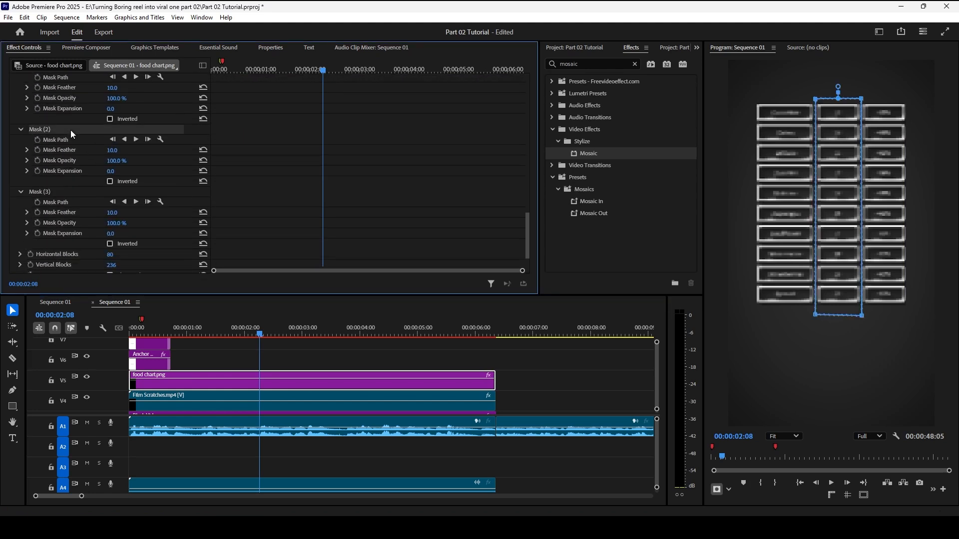
pyautogui.click(38, 140)
# Step: At 00:00:02:28, move Mask (2) down off the middle column's numbers, then shift that new Mask Path keyframe slightly later
pyautogui.moveTo(320, 71); pyautogui.dragTo(357, 71)
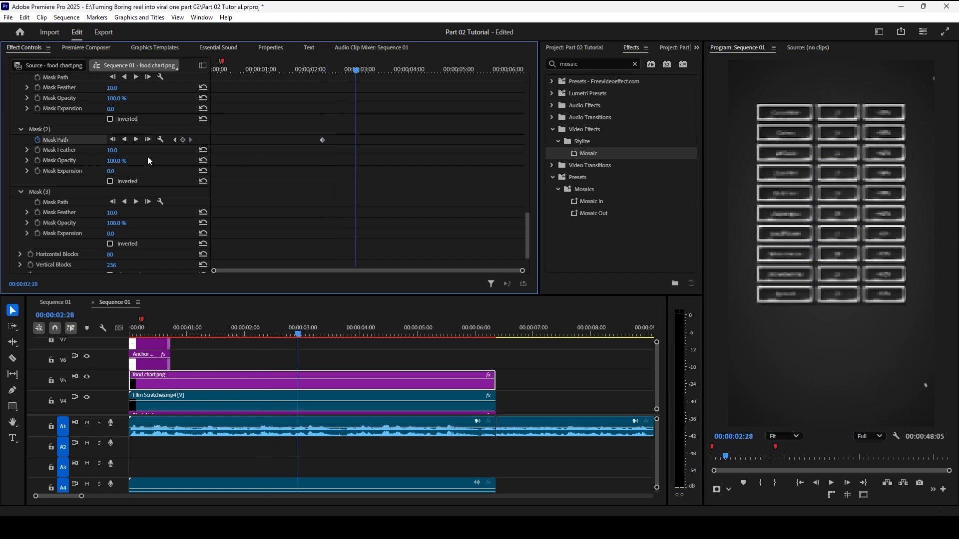
pyautogui.click(75, 132)
pyautogui.moveTo(852, 128); pyautogui.dragTo(847, 325)
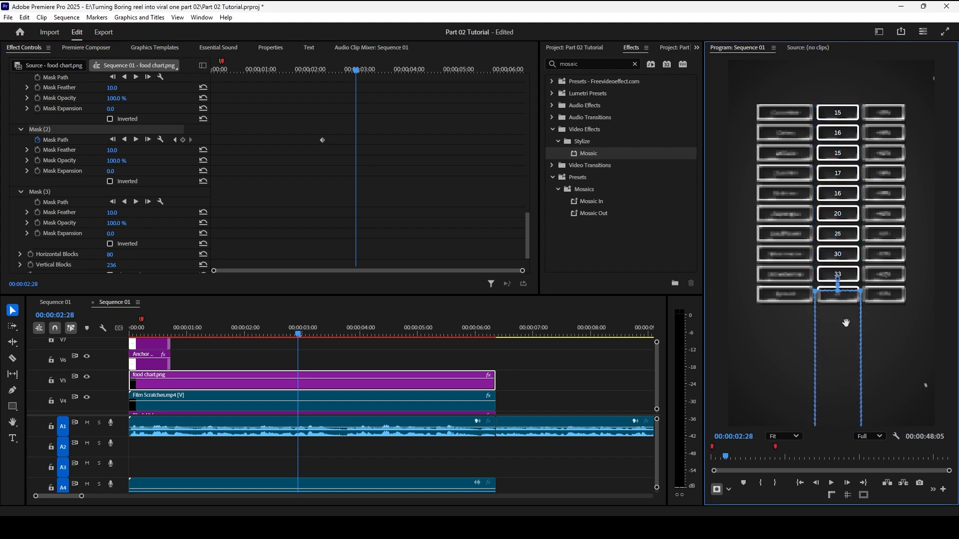
pyautogui.moveTo(356, 139); pyautogui.dragTo(367, 144)
# Step: Play the opening several times to check the timing of the middle column's top-to-bottom mosaic reveal
pyautogui.moveTo(363, 70); pyautogui.dragTo(179, 82)
pyautogui.press('space')
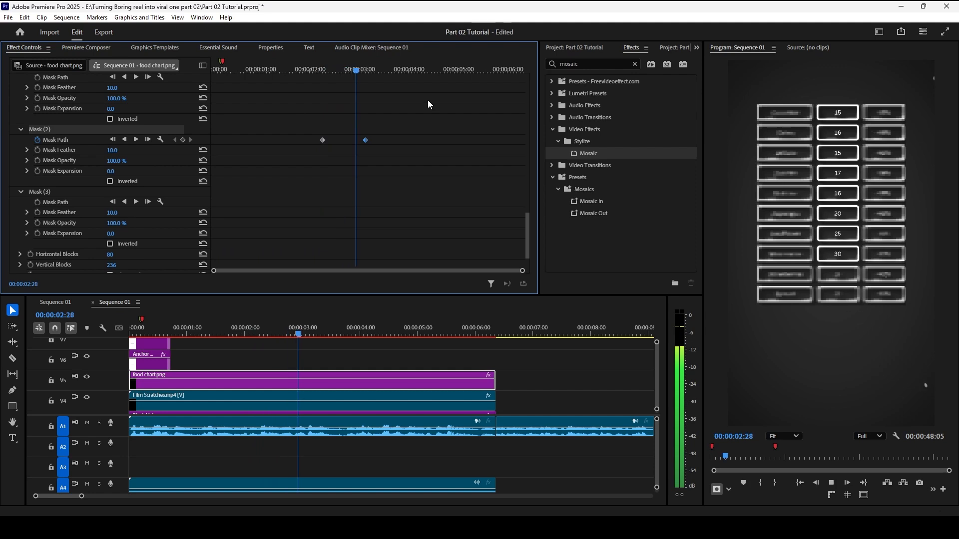
pyautogui.click(373, 69)
pyautogui.moveTo(373, 69); pyautogui.dragTo(290, 71)
pyautogui.press('space')
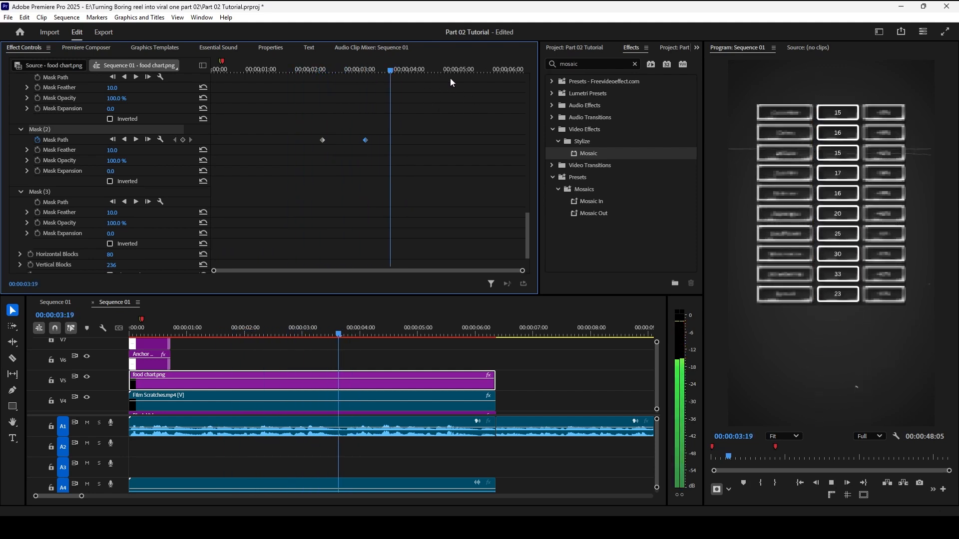
pyautogui.press('space')
pyautogui.moveTo(451, 71); pyautogui.dragTo(150, 94)
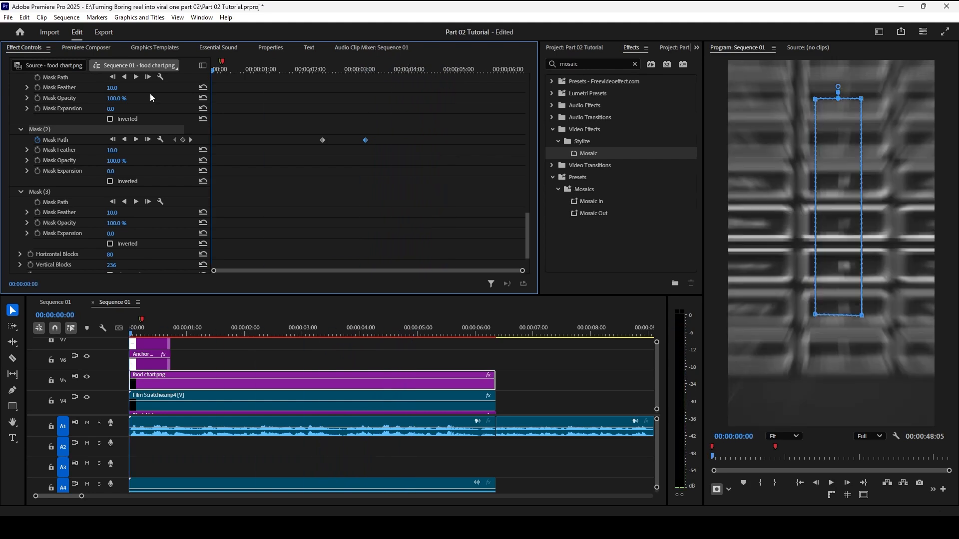
pyautogui.press('space')
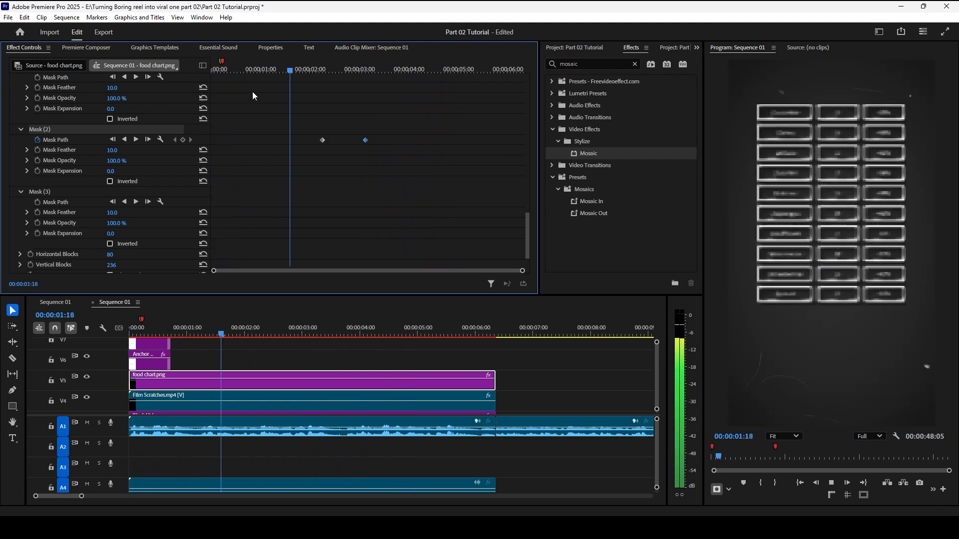
pyautogui.press('space')
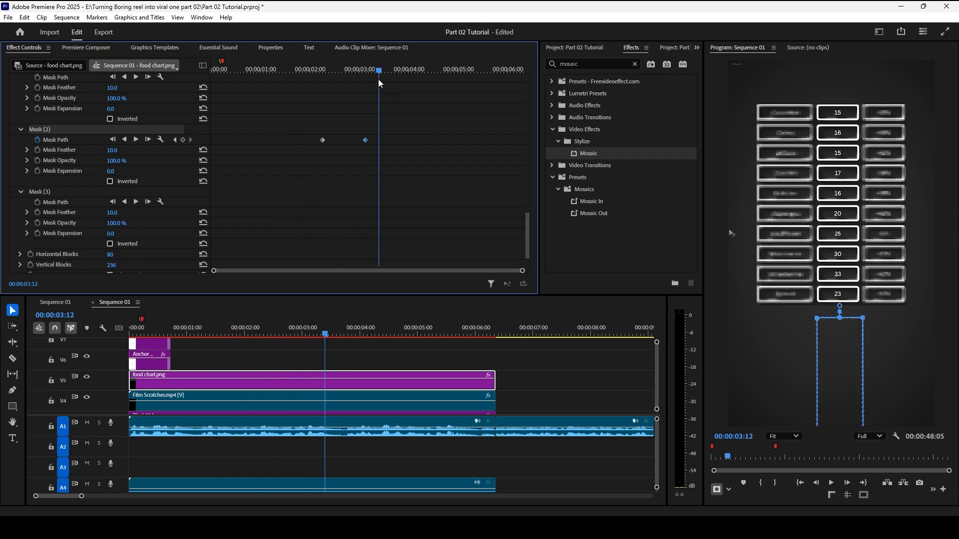
pyautogui.click(299, 71)
pyautogui.press('space')
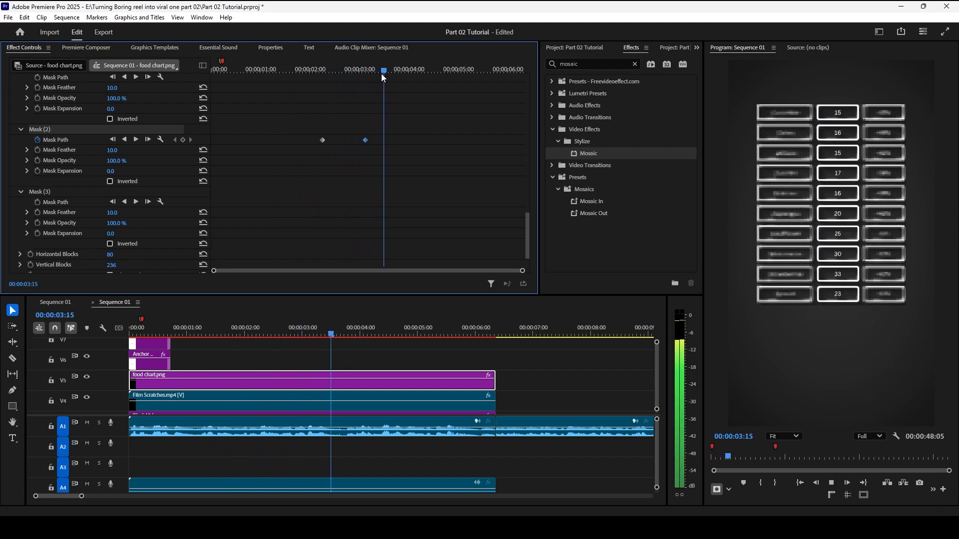
pyautogui.press('space')
pyautogui.press('space')
pyautogui.click(374, 334)
# Step: Move the Anchor - Mister Horse Adjustment clips at the sequence start up one track to free V6
pyautogui.press('Home')
pyautogui.scroll(1, 194, 364)
pyautogui.moveTo(195, 364); pyautogui.dragTo(150, 363)
pyautogui.scroll(-1, 185, 362)
pyautogui.click(227, 354)
# Step: Examine the clips stacked on tracks V1 to V5 and play the opening
pyautogui.press('-')
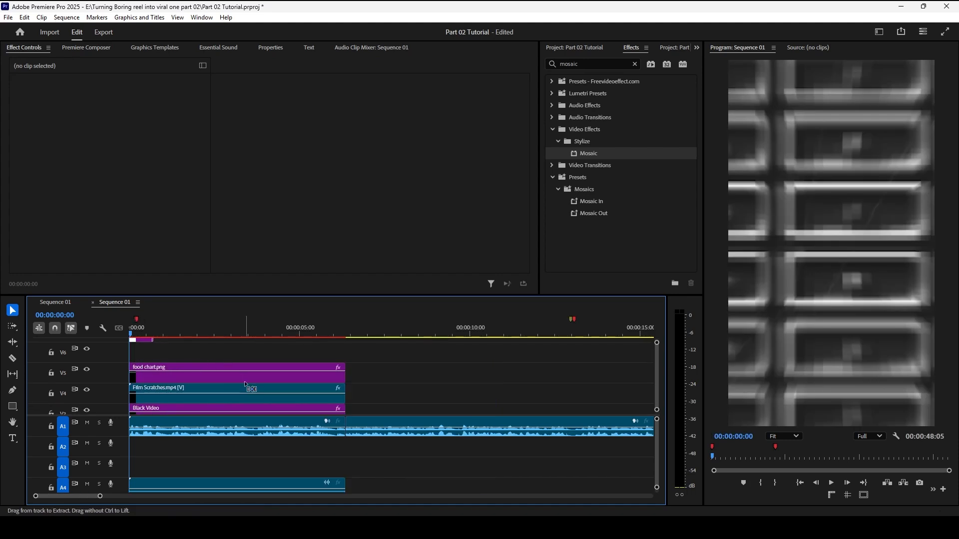
pyautogui.scroll(-2, 245, 381)
pyautogui.press('-')
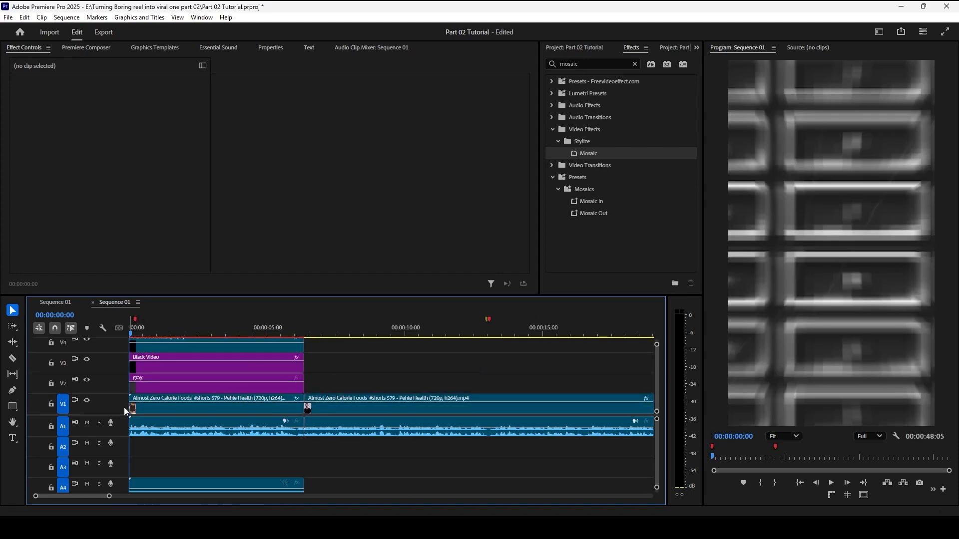
pyautogui.moveTo(122, 409); pyautogui.dragTo(122, 440)
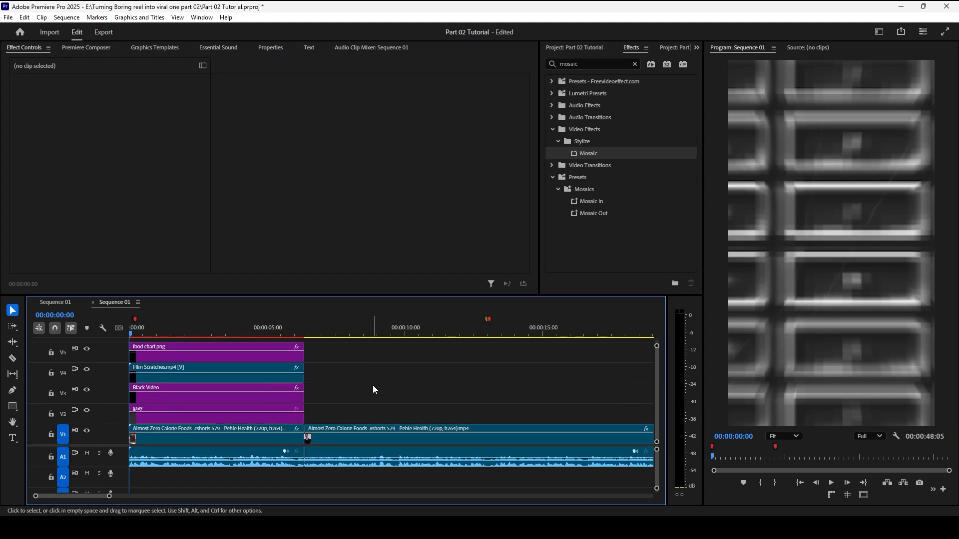
pyautogui.press('-')
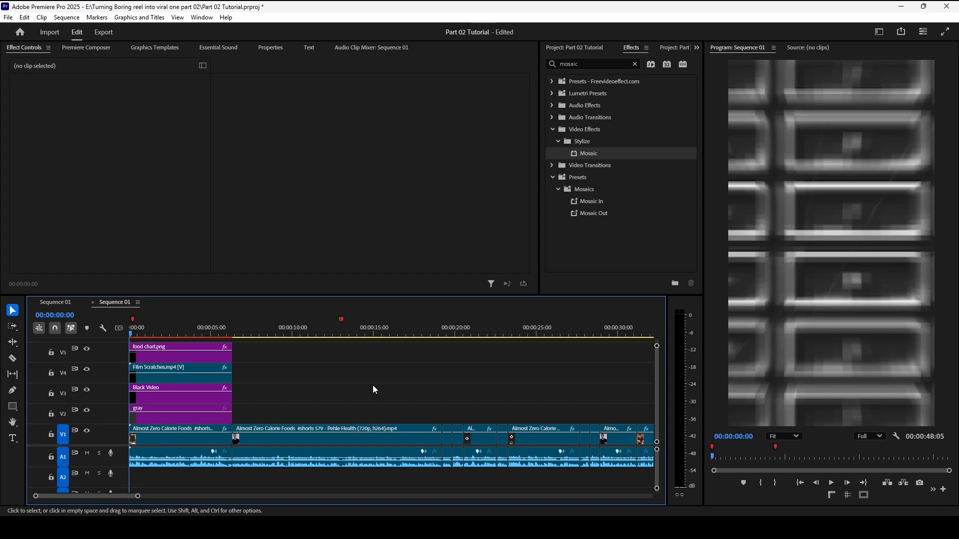
pyautogui.click(190, 319)
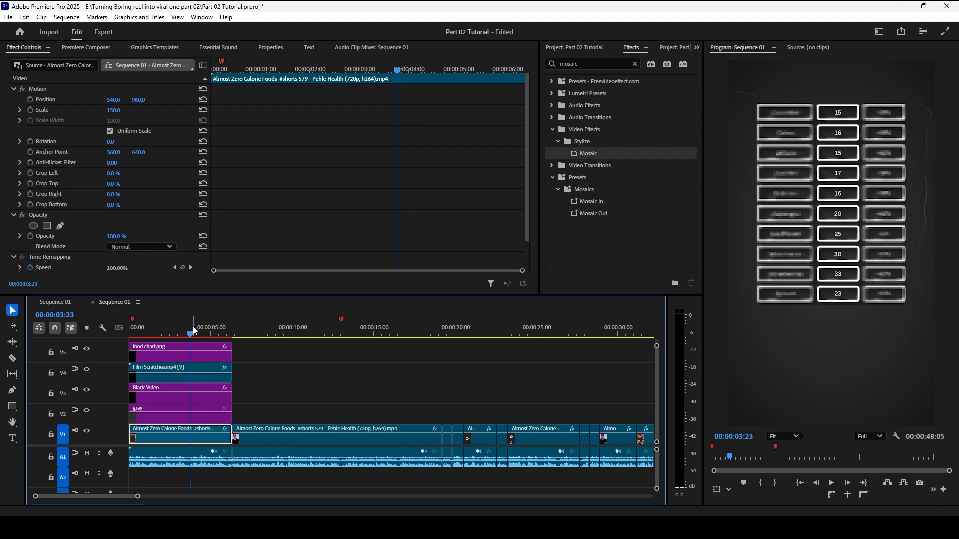
pyautogui.click(135, 331)
pyautogui.press('space')
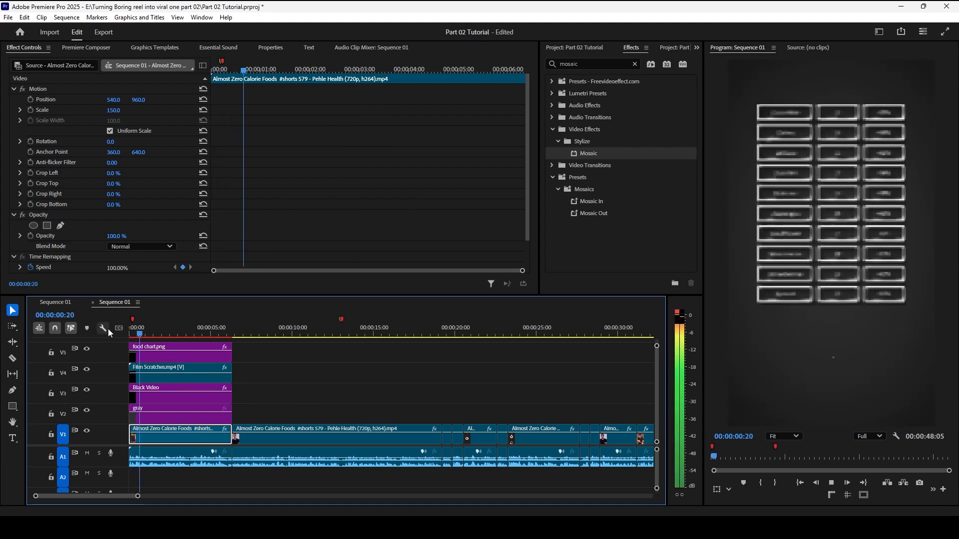
pyautogui.press('space')
# Step: Import pointing up.png, place it on track V6 at the sequence start and set its position to 662, 1451
pyautogui.scroll(2, 158, 363)
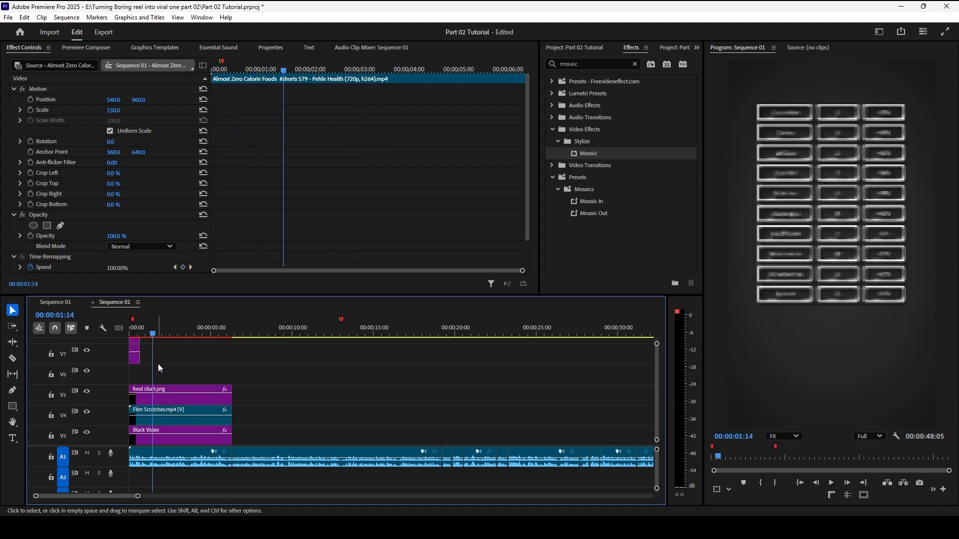
pyautogui.press('=')
pyautogui.press('=')
pyautogui.press('=')
pyautogui.press('=')
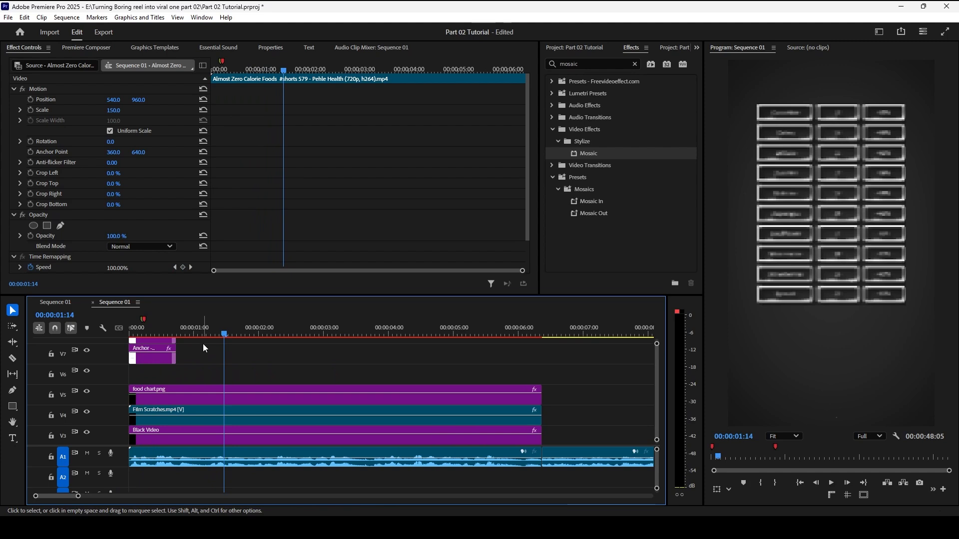
pyautogui.hotkey('shift', '1')
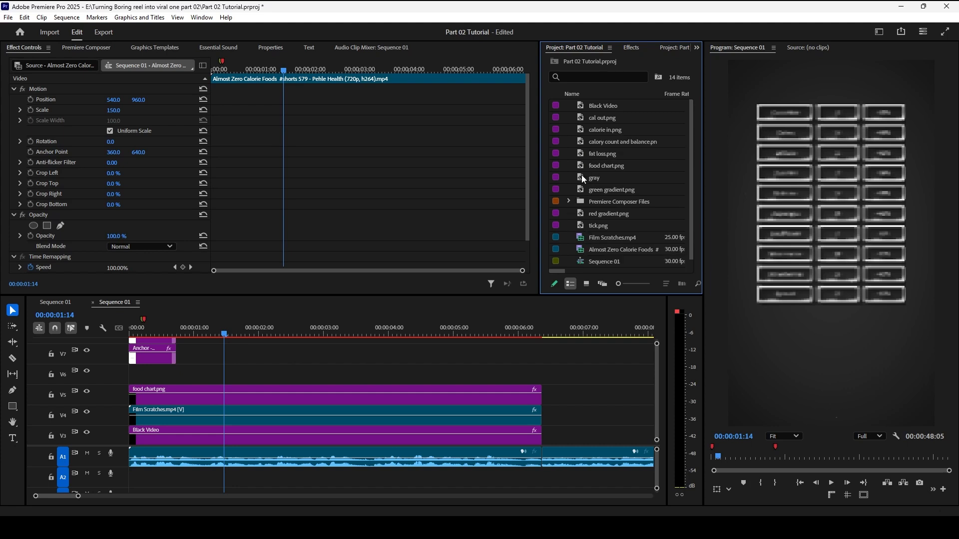
pyautogui.moveTo(582, 202); pyautogui.dragTo(131, 369)
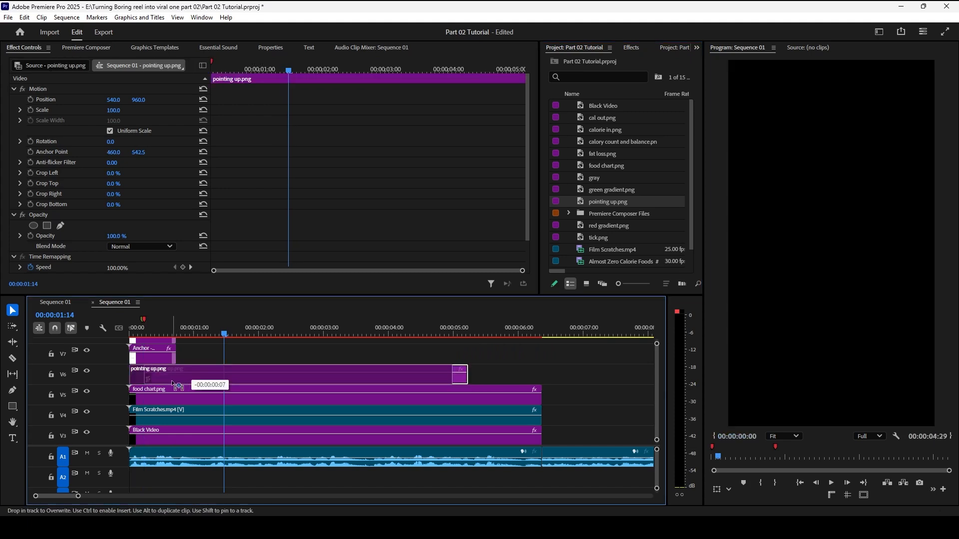
pyautogui.moveTo(139, 100); pyautogui.dragTo(52, 102)
# Step: Find the Essential Motion 3.0 "move from" presets for the pointing up.png clip
pyautogui.click(636, 52)
pyautogui.click(593, 65)
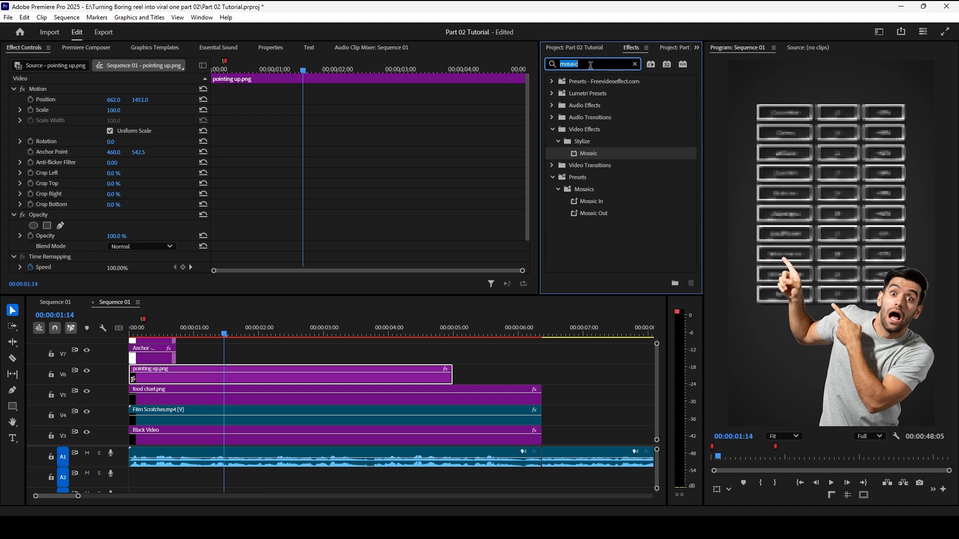
pyautogui.write('move from')
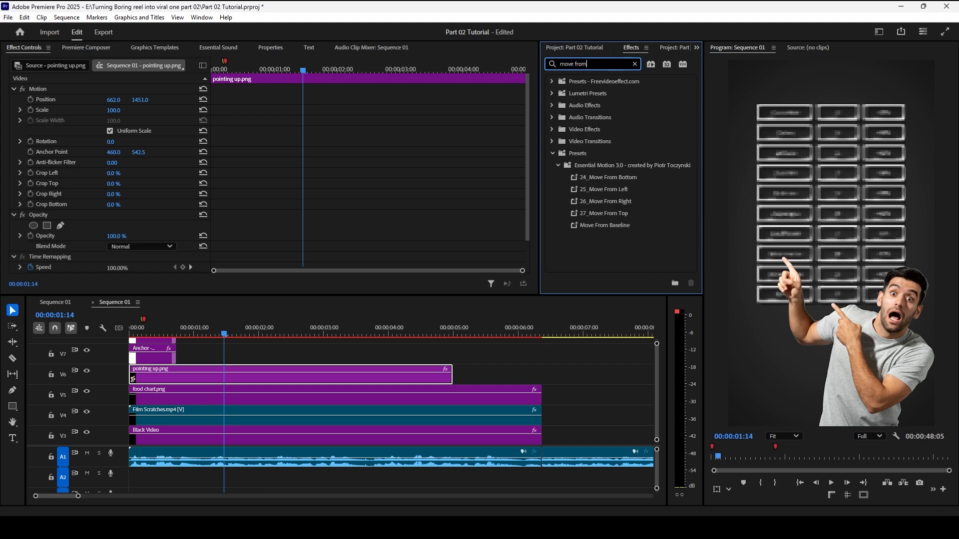
pyautogui.press('Tab')
# Step: Find the Bouncing preset, apply it to the pointing up.png clip on V6 and play from the start
pyautogui.click(588, 64)
pyautogui.write('bouncing')
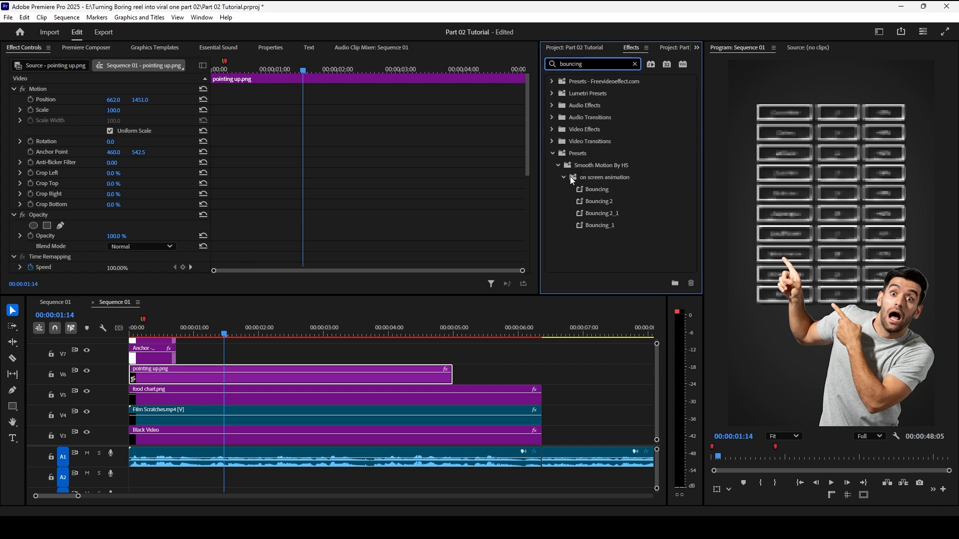
pyautogui.moveTo(598, 190); pyautogui.dragTo(191, 370)
pyautogui.press('Home')
pyautogui.press('space')
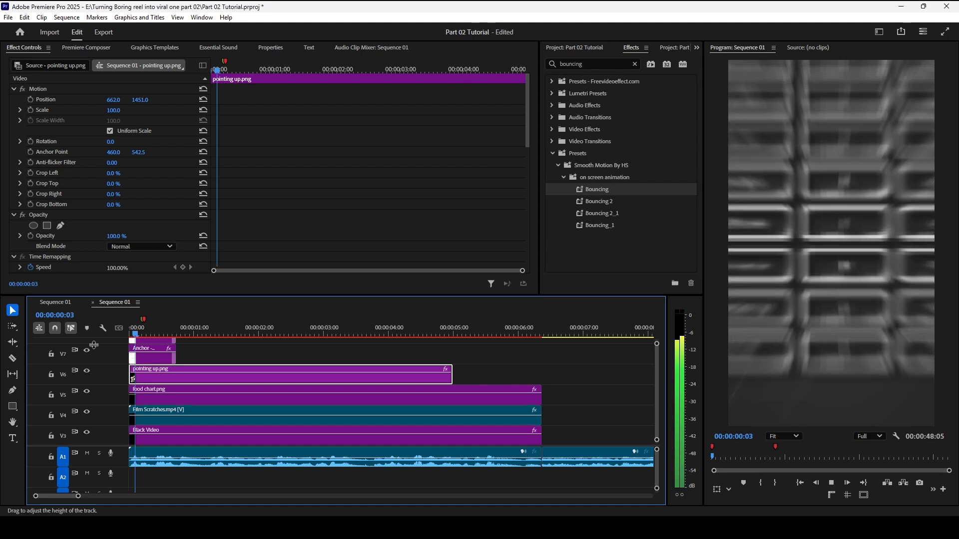
# Step: Find the drop shadow presets, apply PNG Drop Shadow to the pointing up.png clip on V6 and play from the start
pyautogui.hotkey('shift', '7')
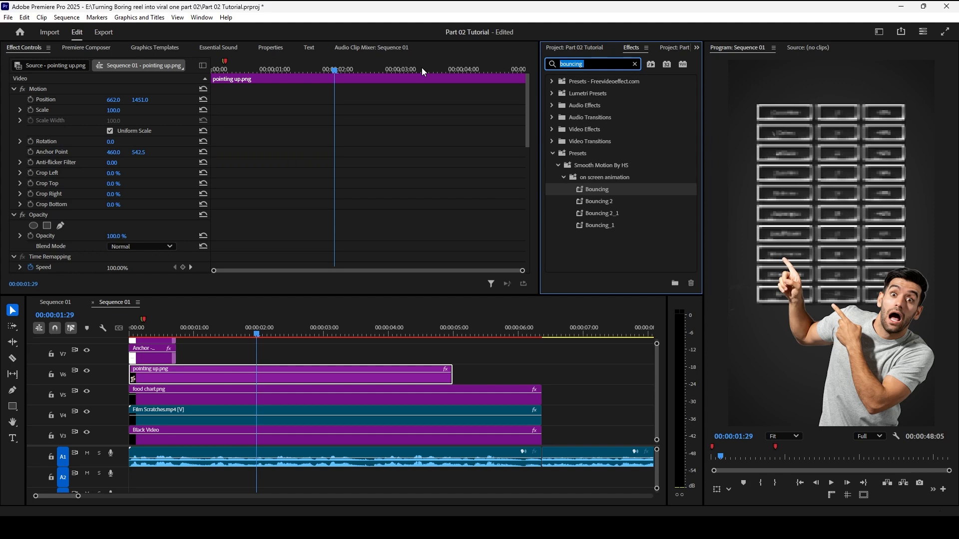
pyautogui.press('BackSpace')
pyautogui.write('drop')
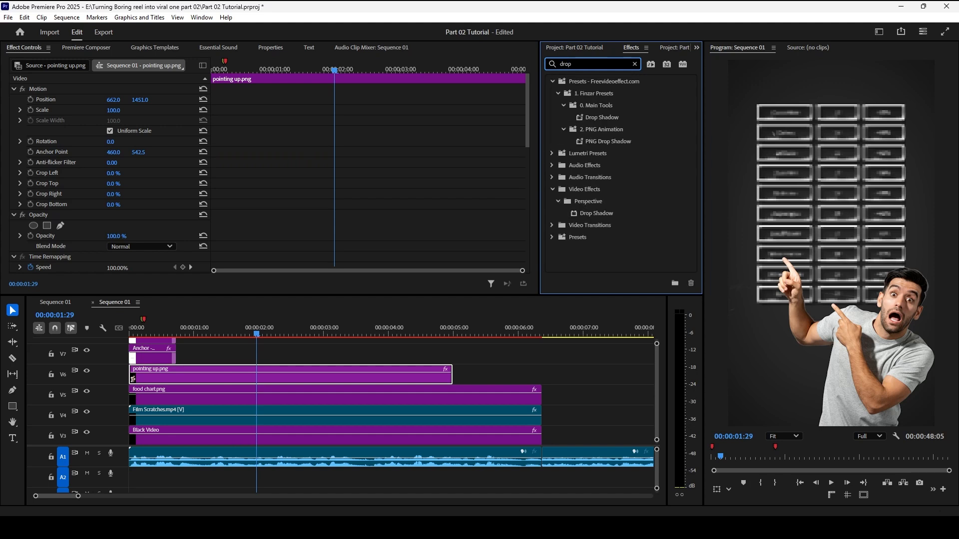
pyautogui.moveTo(264, 312); pyautogui.dragTo(182, 370)
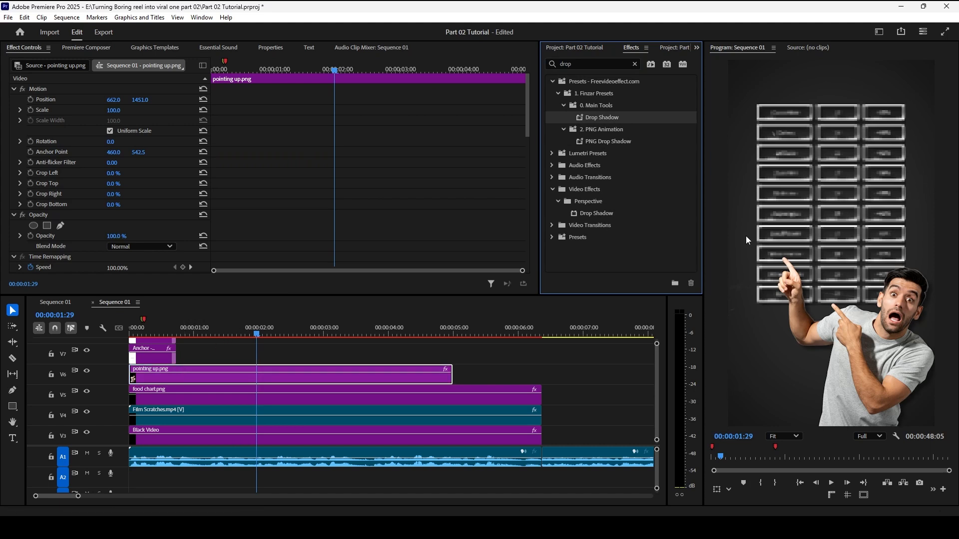
pyautogui.press('Home')
pyautogui.press('space')
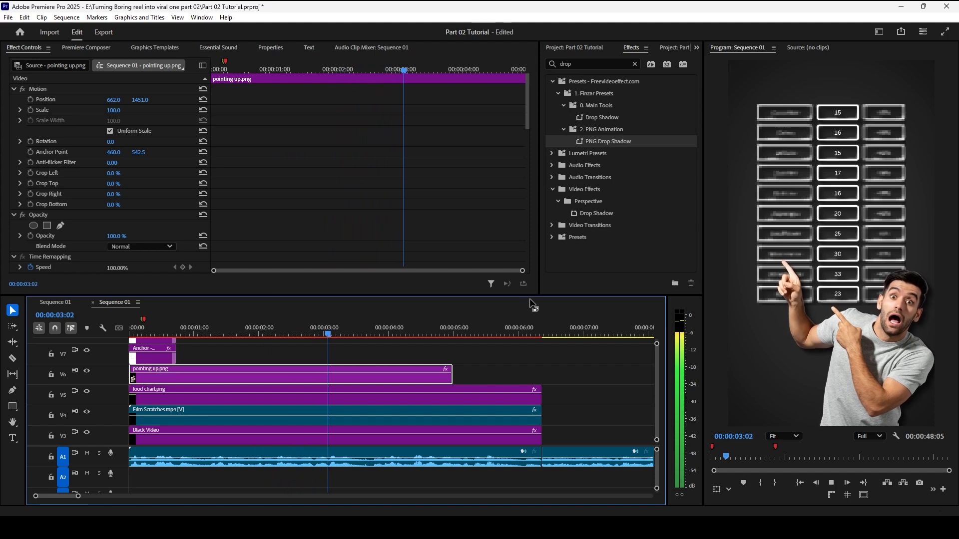
pyautogui.press('space')
# Step: Create a 1080 x 1920 adjustment layer at 30 fps and place it on V7 starting just before 00:00:02:00
pyautogui.moveTo(265, 327)
pyautogui.mouseDown()
pyautogui.moveTo(222, 331)
pyautogui.moveTo(276, 328)
pyautogui.mouseUp()
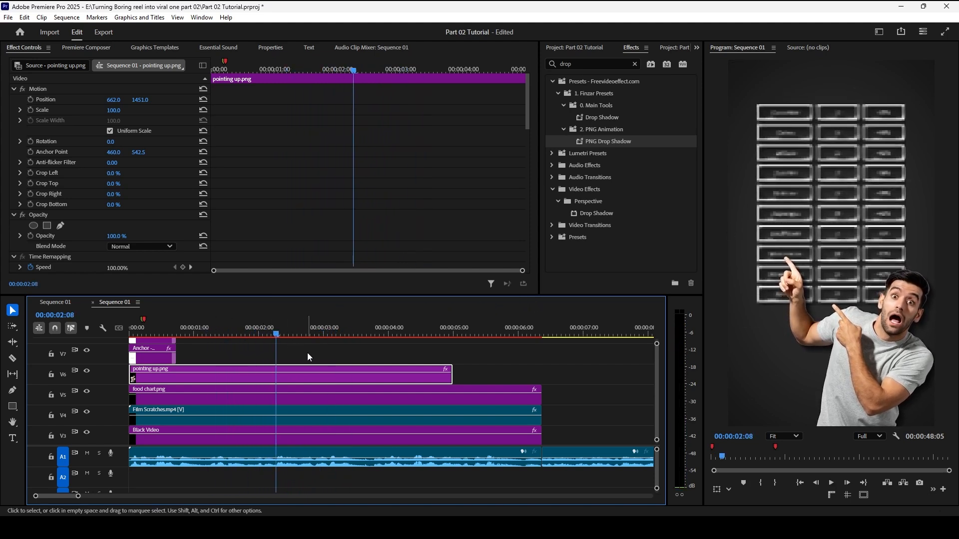
pyautogui.scroll(-2, 307, 352)
pyautogui.scroll(2, 292, 361)
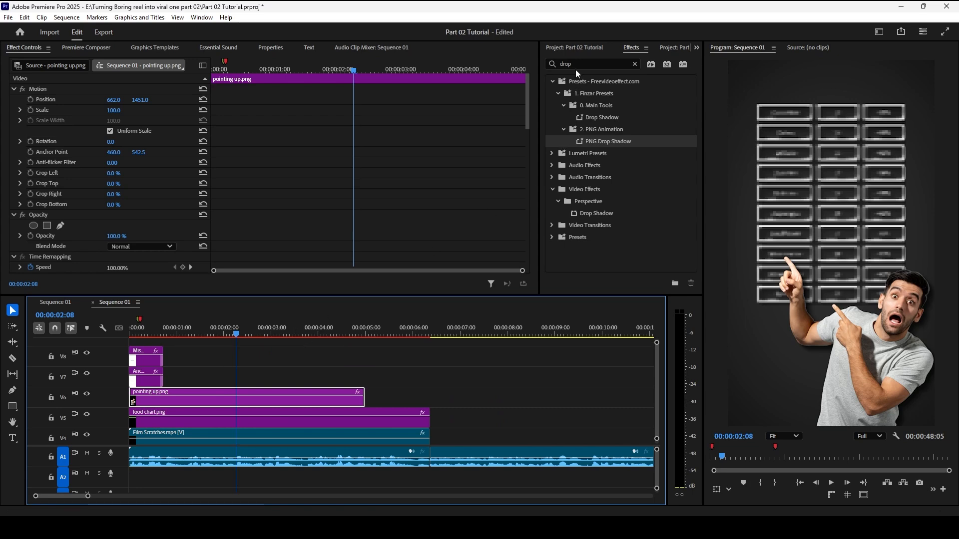
pyautogui.click(574, 47)
pyautogui.rightClick(562, 137)
pyautogui.moveTo(619, 185)
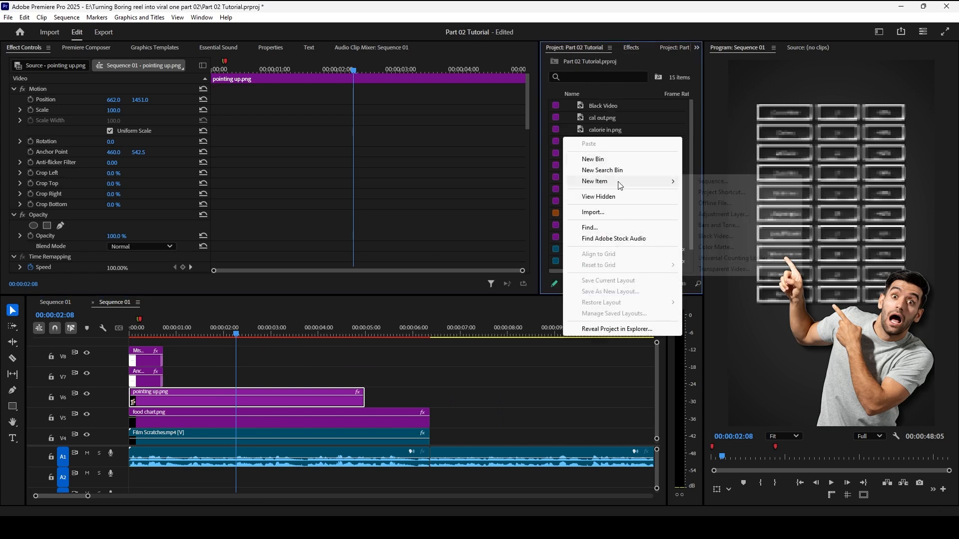
pyautogui.click(719, 214)
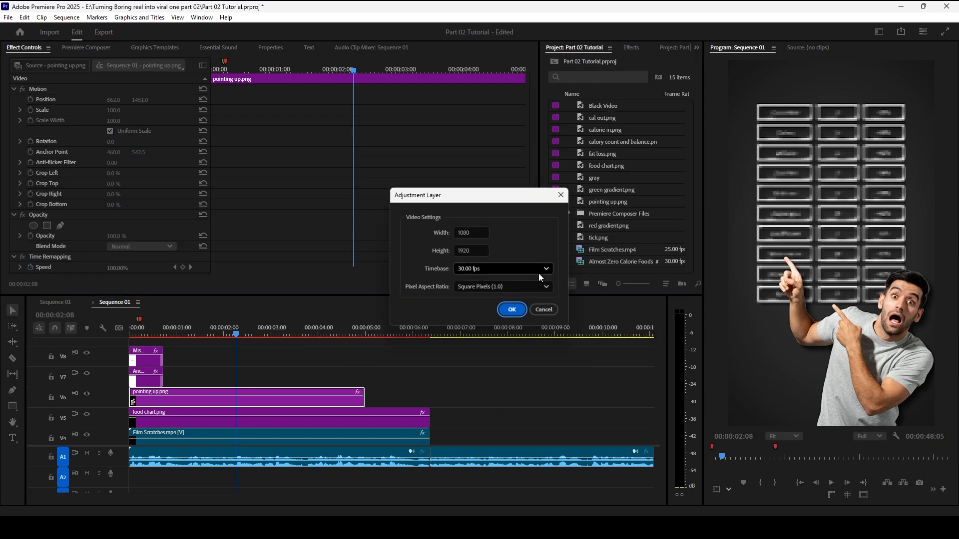
pyautogui.click(512, 310)
pyautogui.moveTo(581, 109); pyautogui.dragTo(225, 382)
pyautogui.click(239, 382)
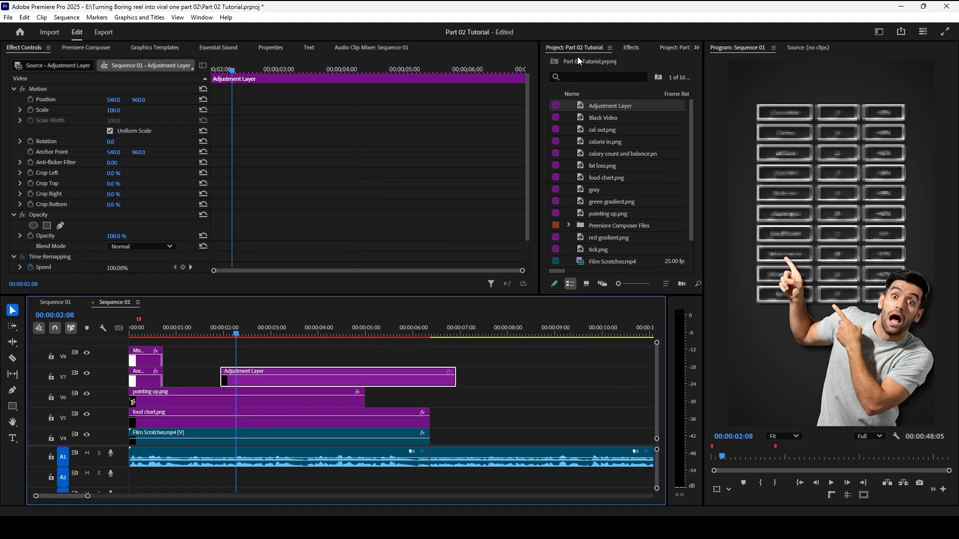
# Step: Apply the Transform (Motion Blur) preset to the adjustment layer, with position and scale keyframes at 00:00:02:08 and scale 125 at 00:00:02:18
pyautogui.click(631, 48)
pyautogui.click(597, 66)
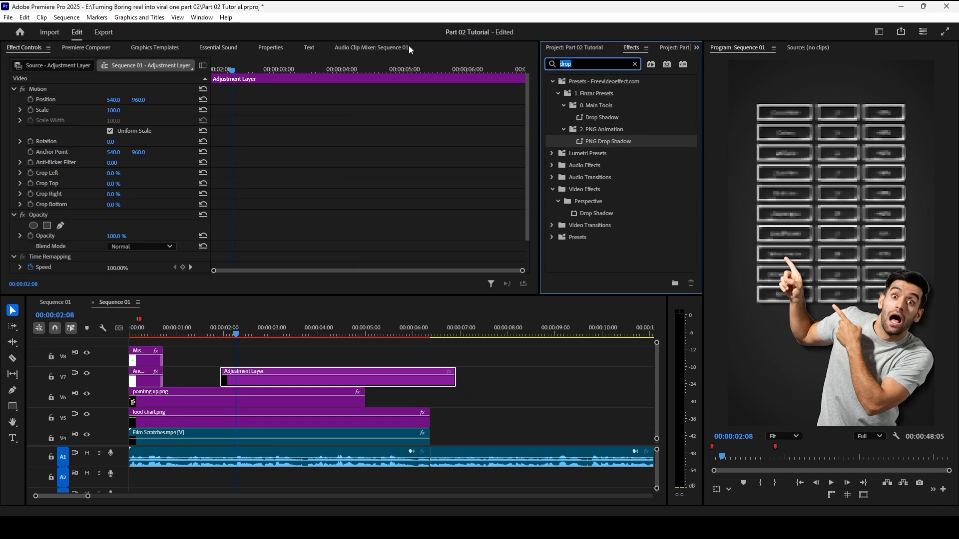
pyautogui.write('transform')
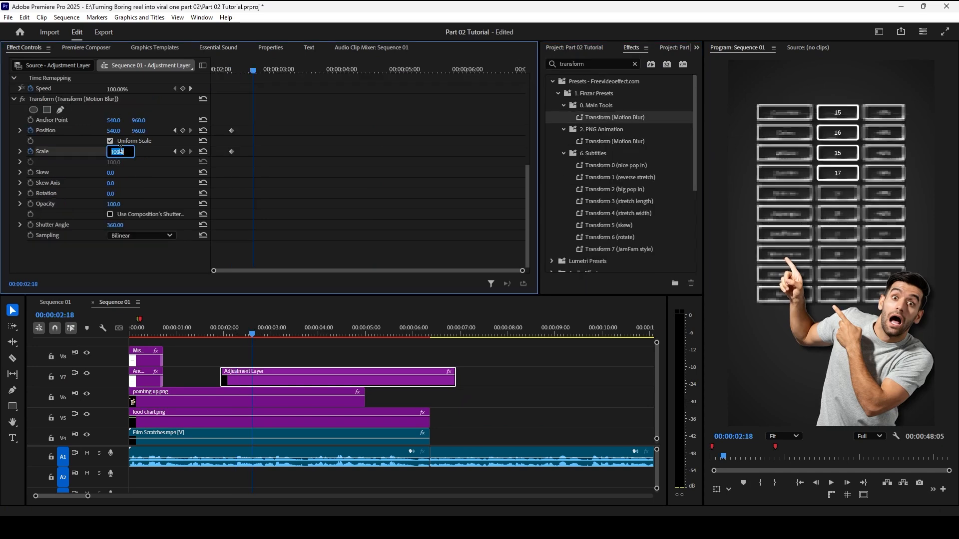
pyautogui.write('125')
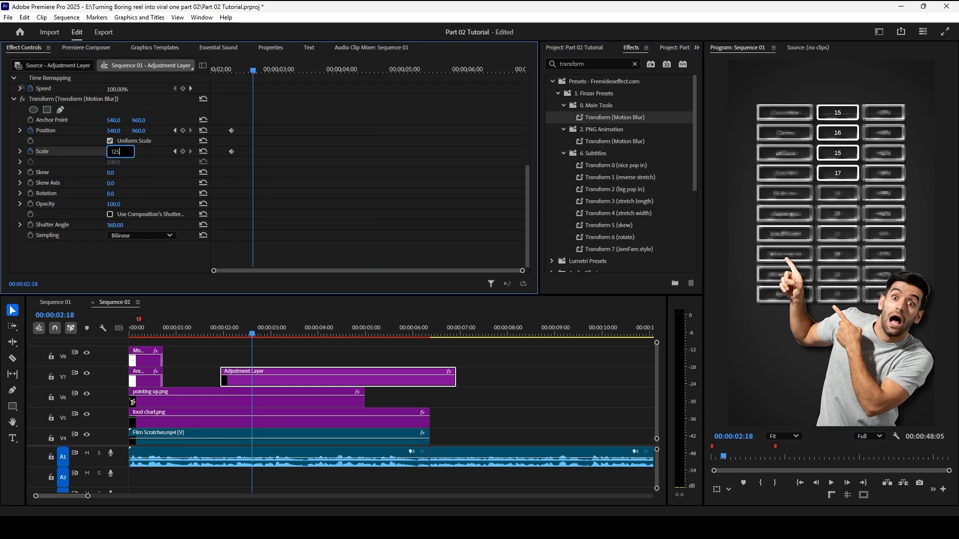
pyautogui.press('Return')
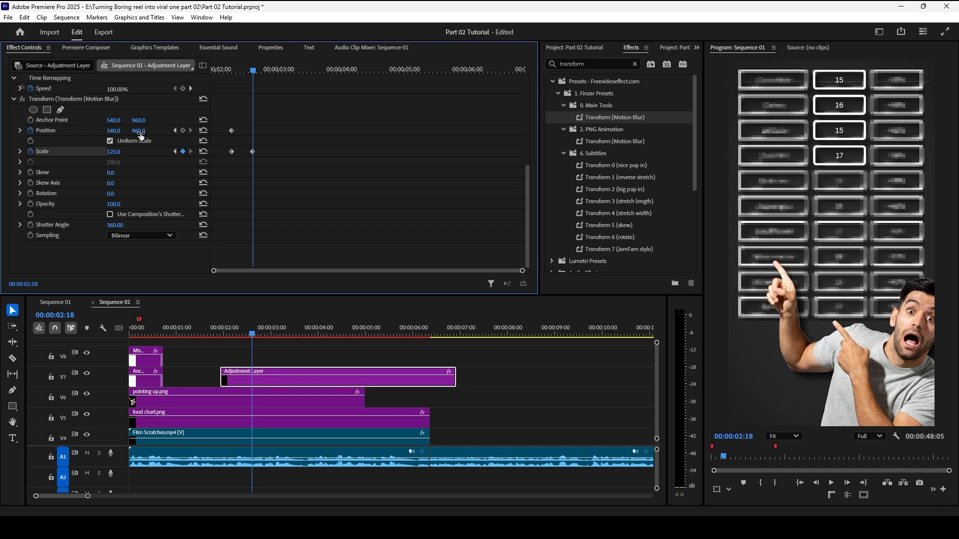
# Step: Keyframe the adjustment layer's Transform position at 540, 1060, preview the zoom and shift the ending keyframes earlier to 00:00:02:15
pyautogui.moveTo(140, 136); pyautogui.dragTo(190, 136)
pyautogui.click(209, 70)
pyautogui.press('space')
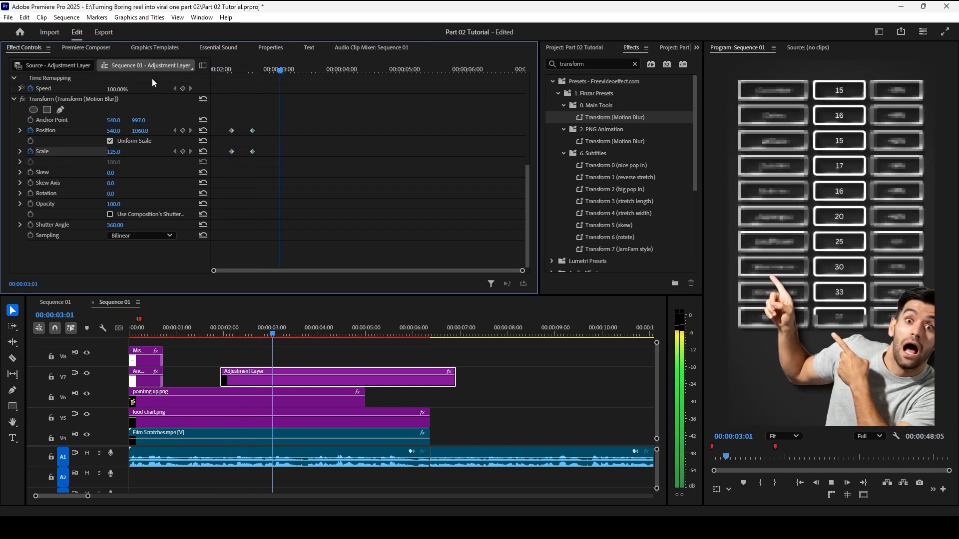
pyautogui.click(233, 70)
pyautogui.moveTo(252, 150); pyautogui.dragTo(246, 151)
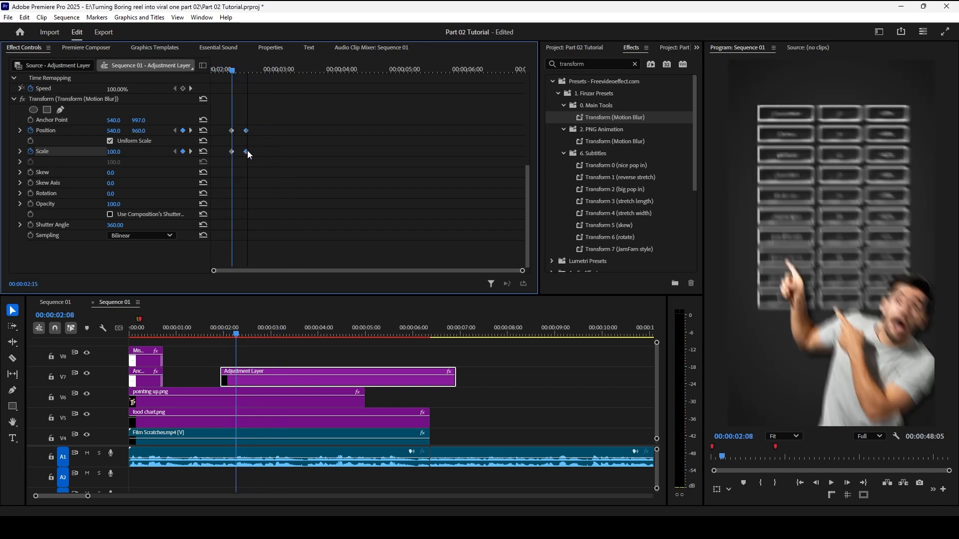
# Step: Set the adjustment layer's Transform position and scale keyframes to Continuous Bezier and shape their velocity graphs to peak early
pyautogui.click(20, 130)
pyautogui.click(20, 178)
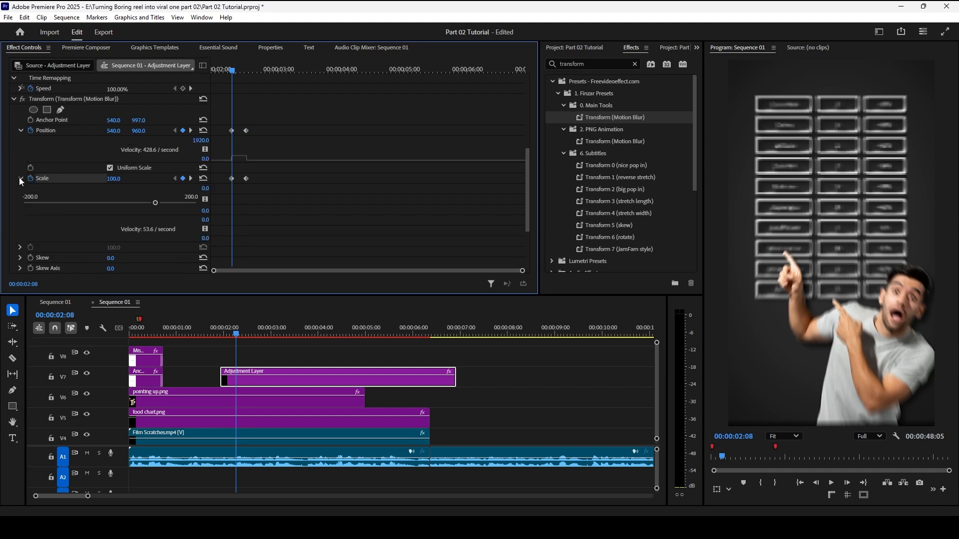
pyautogui.rightClick(247, 130)
pyautogui.click(266, 93)
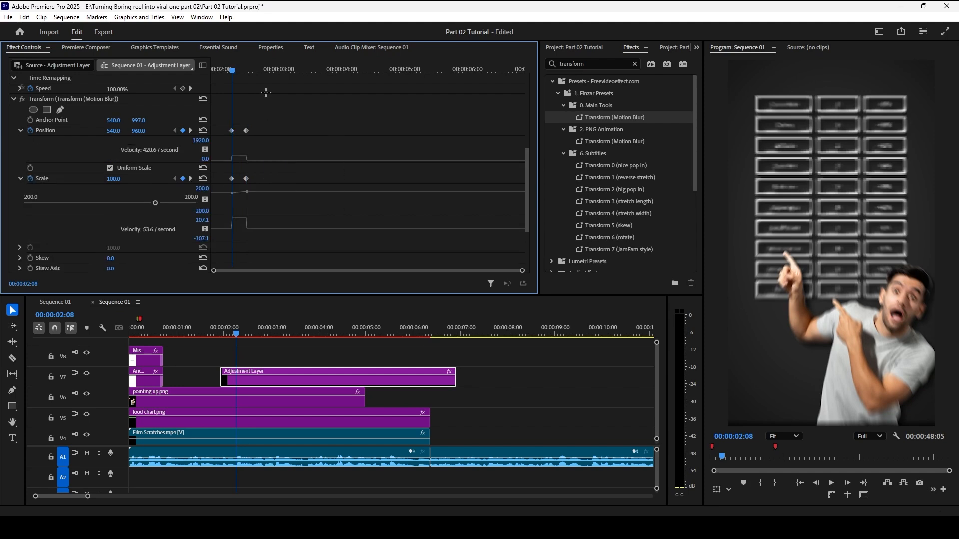
pyautogui.rightClick(249, 132)
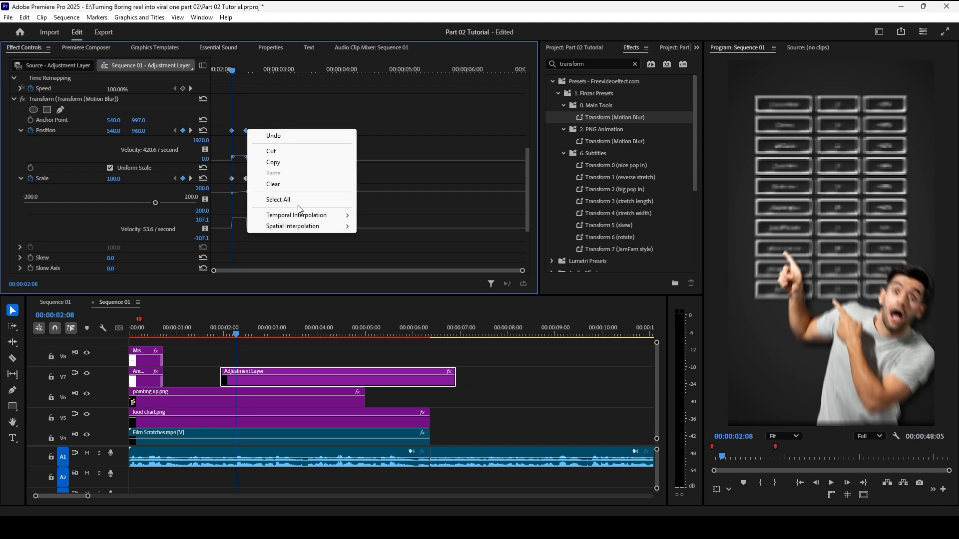
pyautogui.moveTo(300, 215)
pyautogui.click(389, 249)
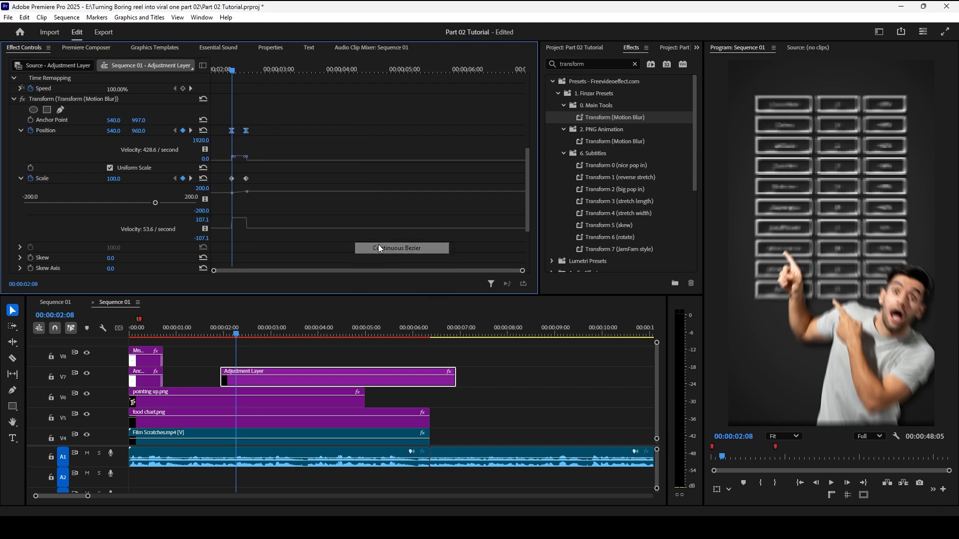
pyautogui.moveTo(262, 179); pyautogui.dragTo(256, 178)
pyautogui.rightClick(255, 179)
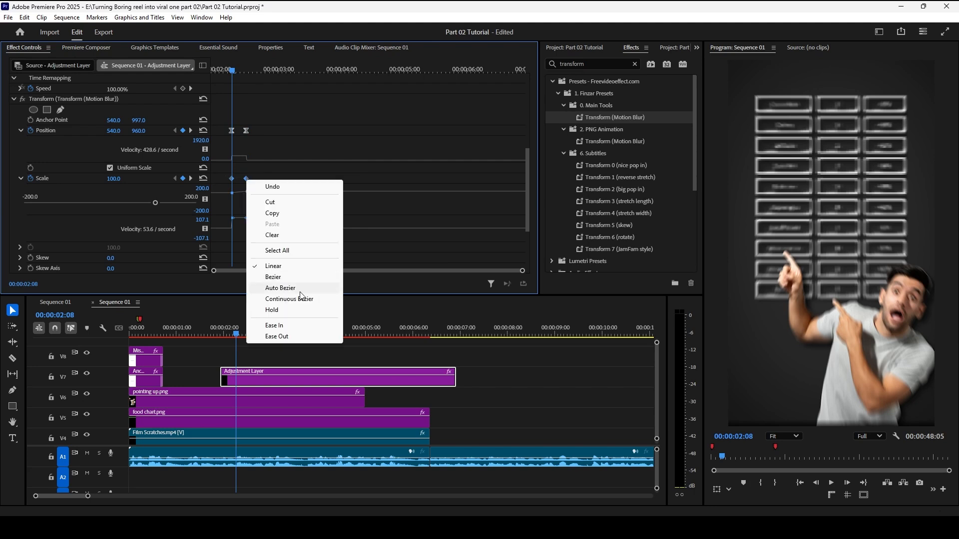
pyautogui.click(299, 298)
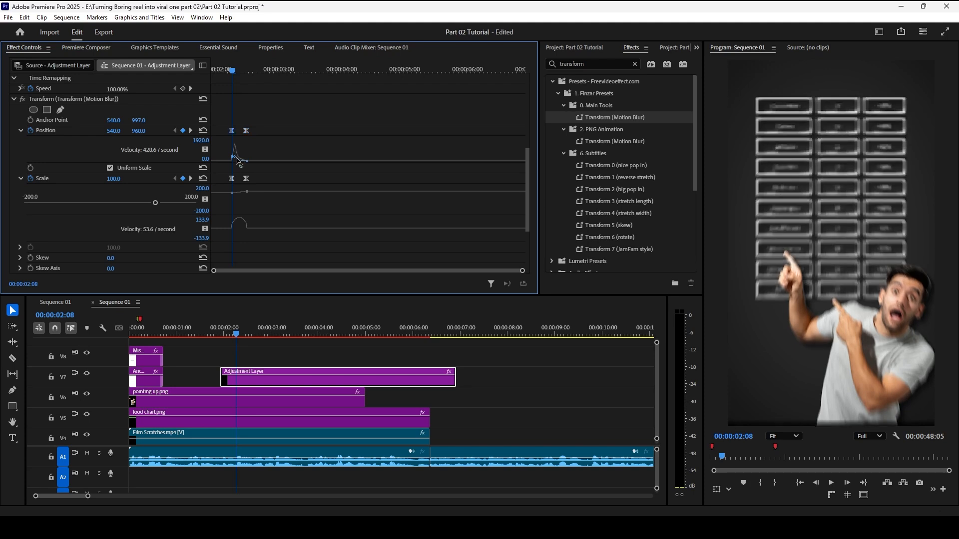
# Step: Play the adjustment layer's eased zoom repeatedly and continue through to the end of the pointing up.png clip
pyautogui.press('space')
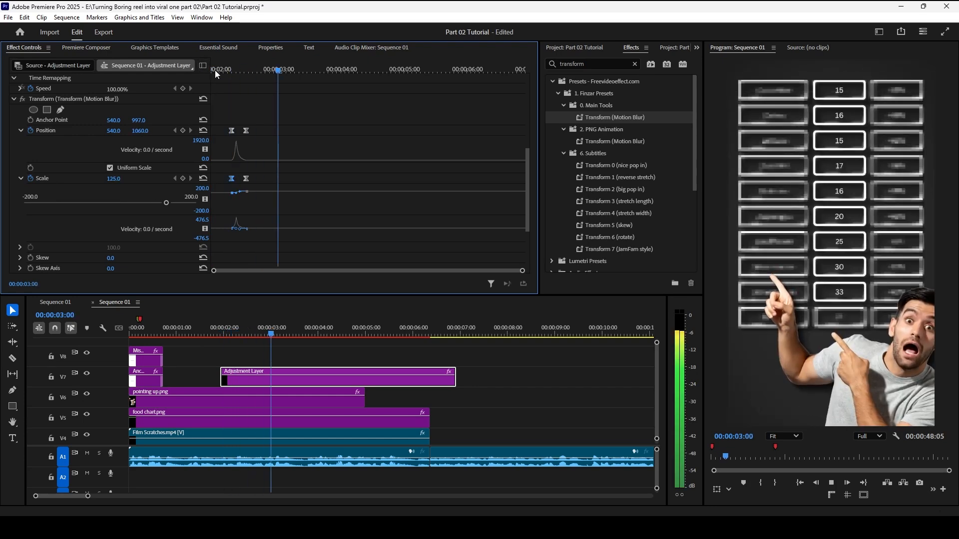
pyautogui.press('space')
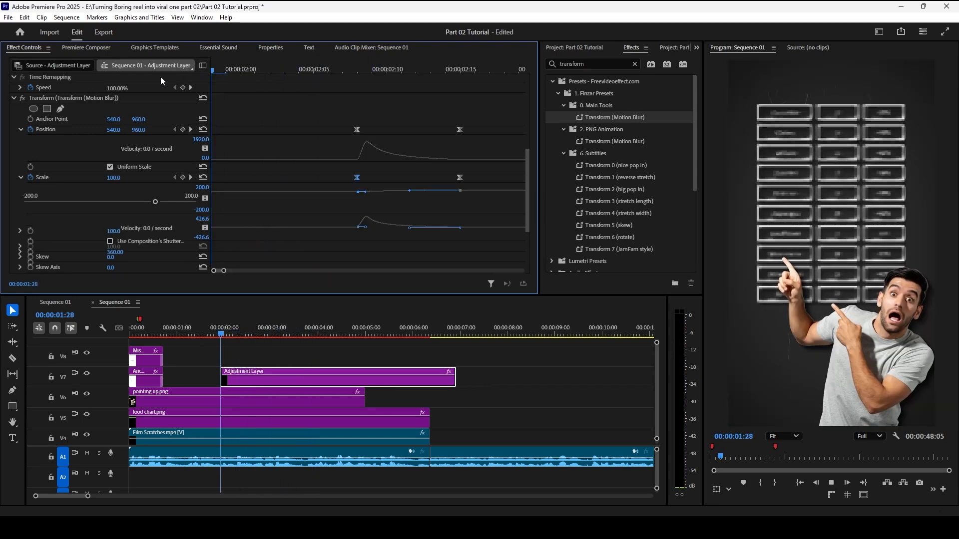
pyautogui.press('space')
pyautogui.press('space')
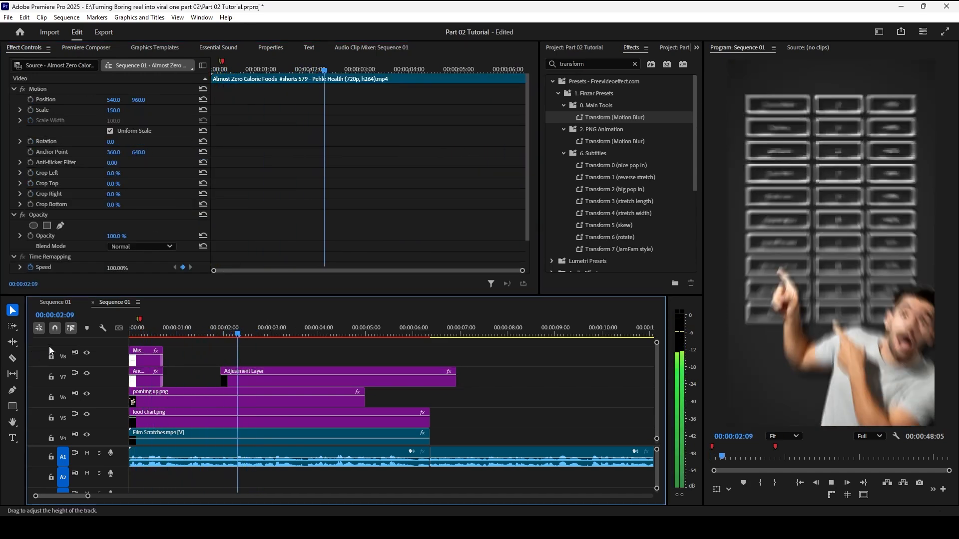
pyautogui.moveTo(202, 334)
pyautogui.mouseDown()
pyautogui.moveTo(184, 339)
pyautogui.moveTo(206, 335)
pyautogui.mouseUp()
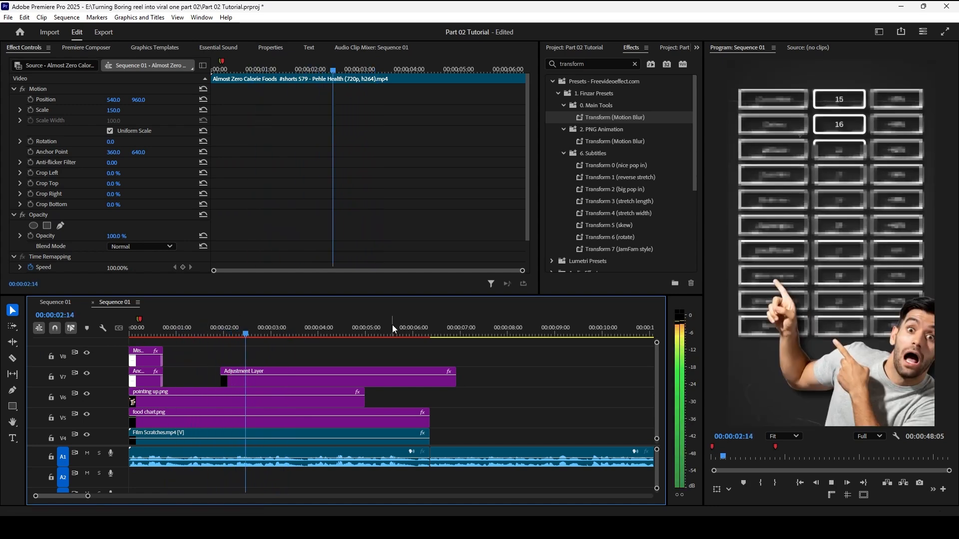
pyautogui.press('space')
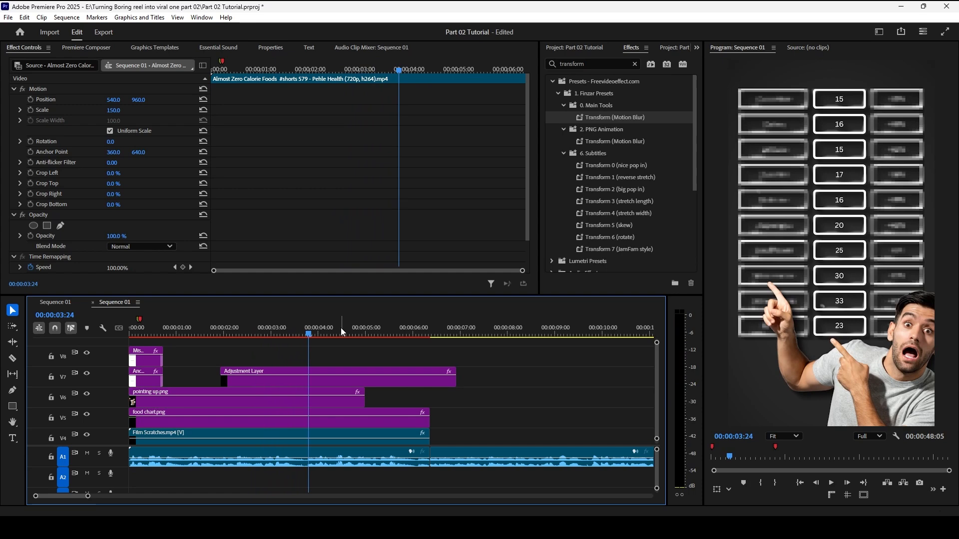
pyautogui.press('space')
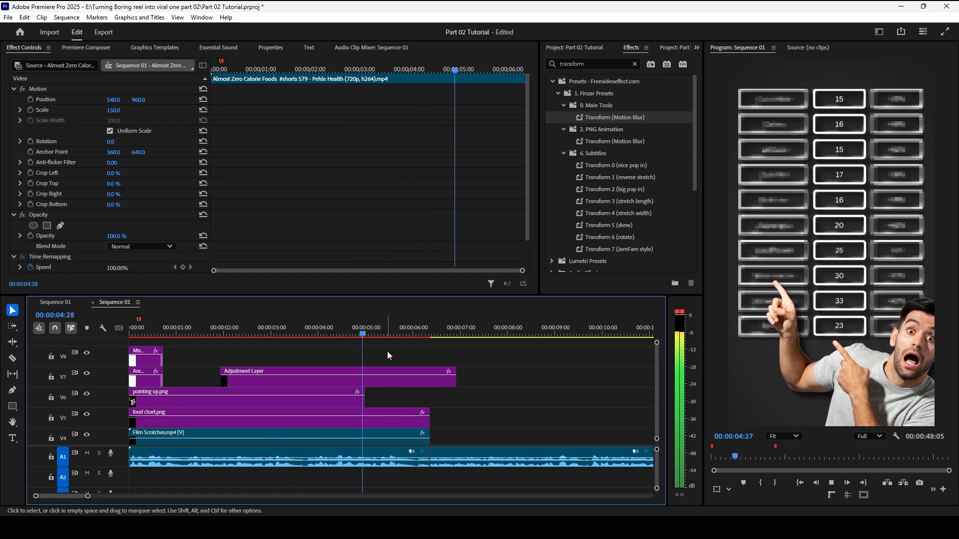
pyautogui.press('space')
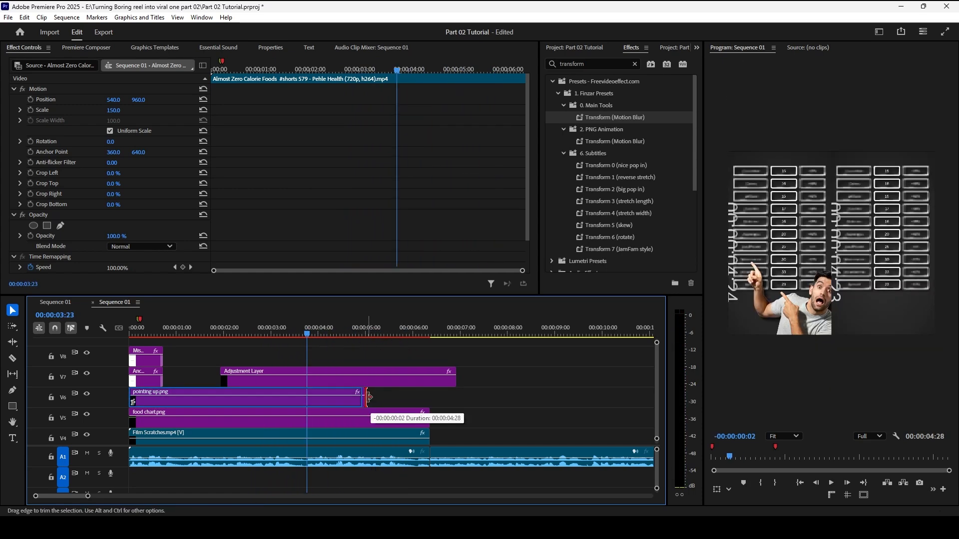
# Step: Trim pointing up.png to a duration of 00:00:04:28, apply the 28_Move To Bottom preset to it and preview the exit
pyautogui.click(592, 64)
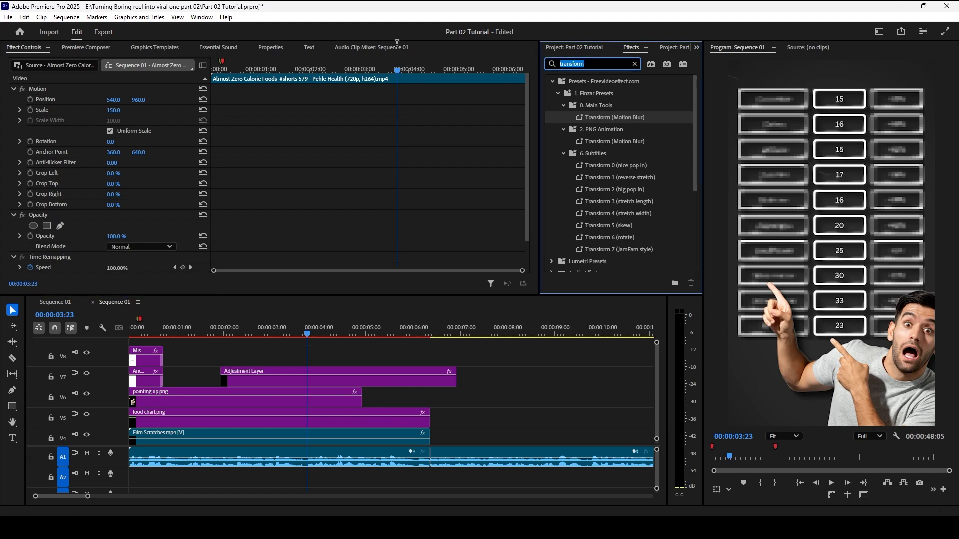
pyautogui.write('move to bot')
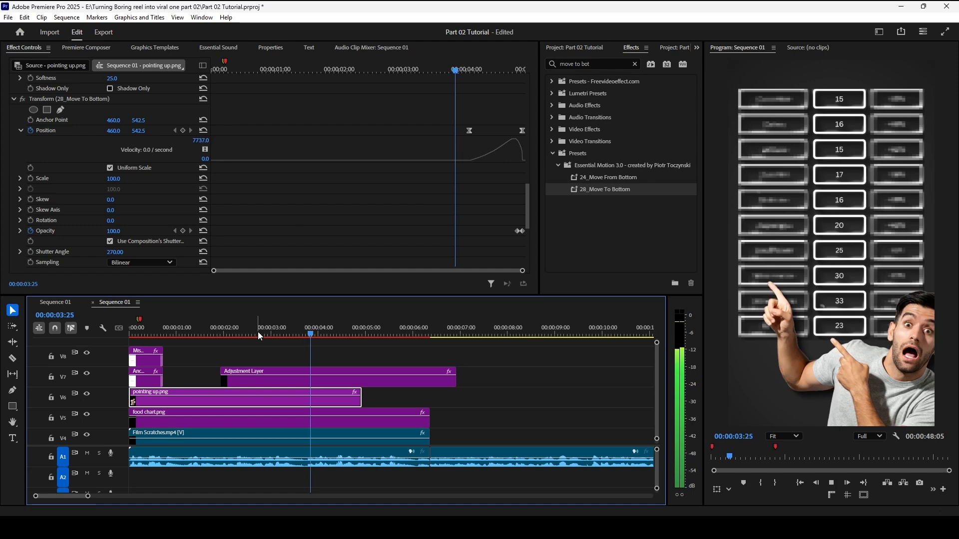
pyautogui.click(274, 330)
pyautogui.press('space')
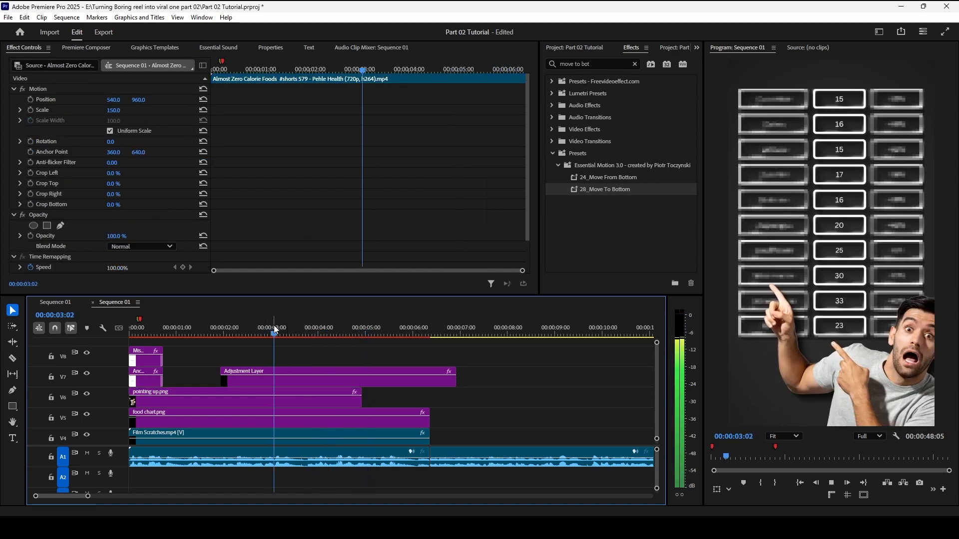
pyautogui.press('space')
# Step: Shorten pointing up.png to end shortly after 00:00:04:00, reapply 28_Move To Bottom to it and play the exit
pyautogui.moveTo(362, 400); pyautogui.dragTo(334, 402)
pyautogui.moveTo(601, 192); pyautogui.dragTo(324, 395)
pyautogui.click(304, 330)
pyautogui.click(248, 327)
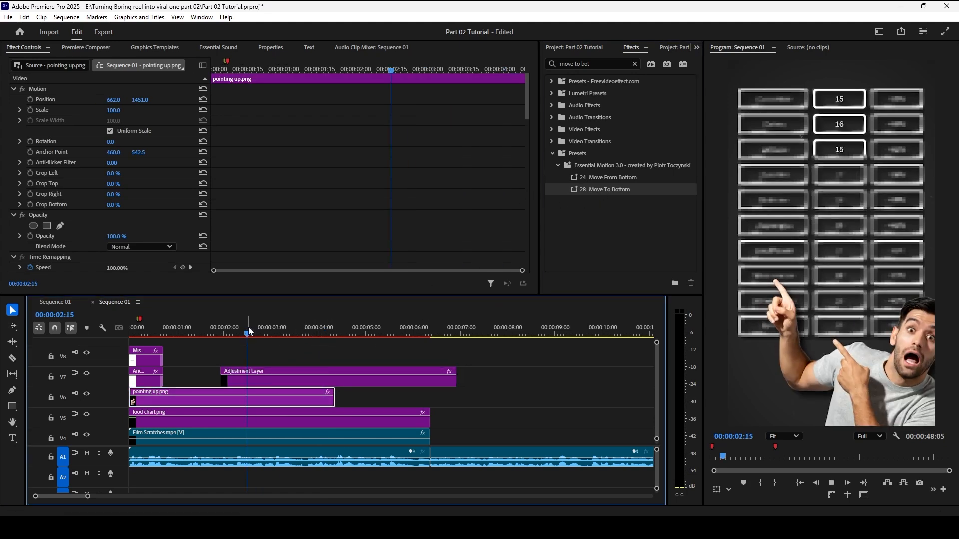
pyautogui.press('space')
# Step: Add Transform position and scale keyframes to the adjustment layer at 00:00:03:18, then advance to 00:00:03:25
pyautogui.click(300, 328)
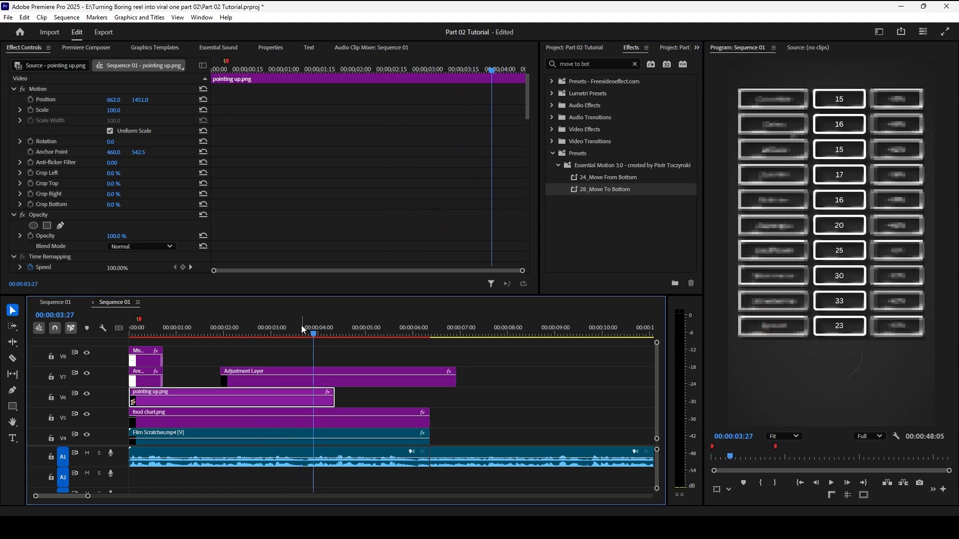
pyautogui.click(305, 380)
pyautogui.scroll(-3, 325, 200)
pyautogui.scroll(-2, 175, 196)
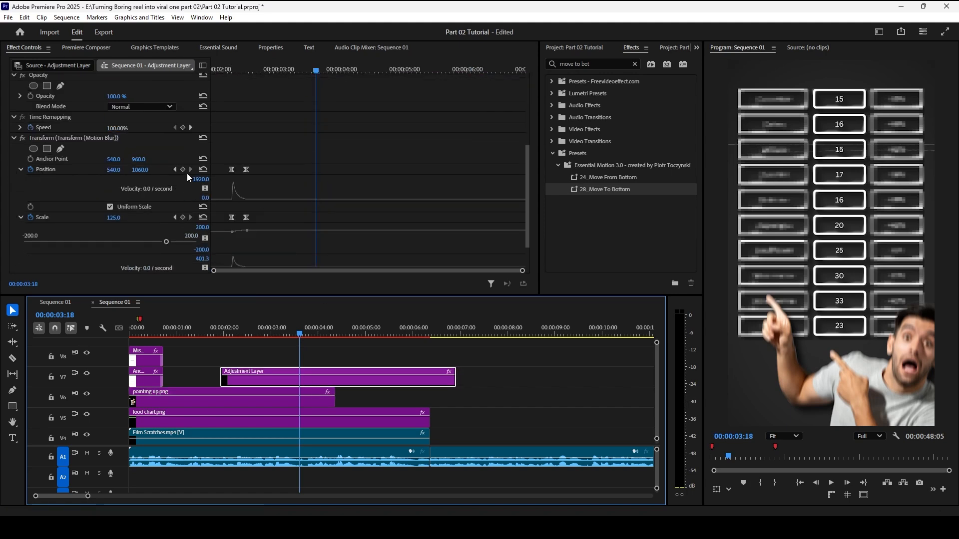
pyautogui.click(183, 170)
pyautogui.click(183, 217)
pyautogui.press('space')
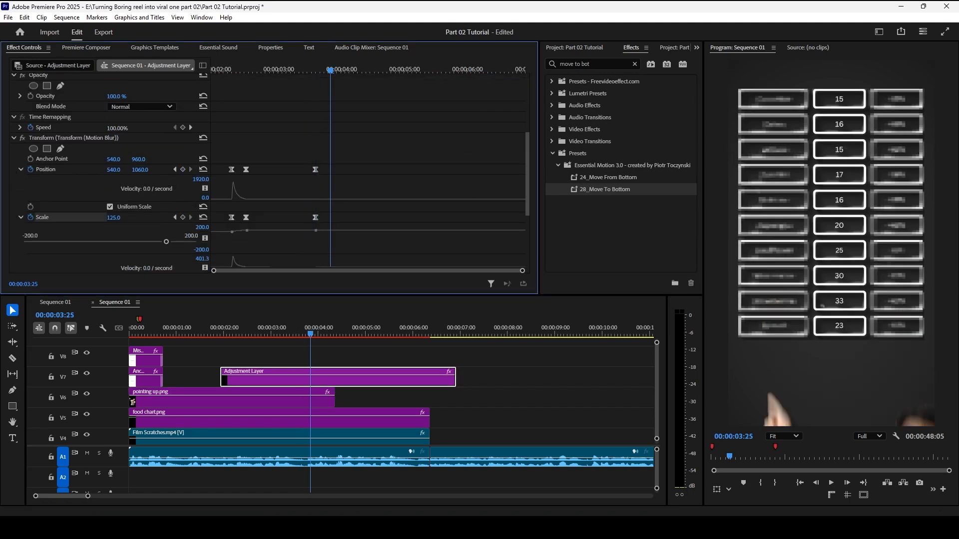
# Step: Reset the adjustment layer's Transform position to 540, 960 and its scale to default at 00:00:03:25, and play the move
pyautogui.click(204, 169)
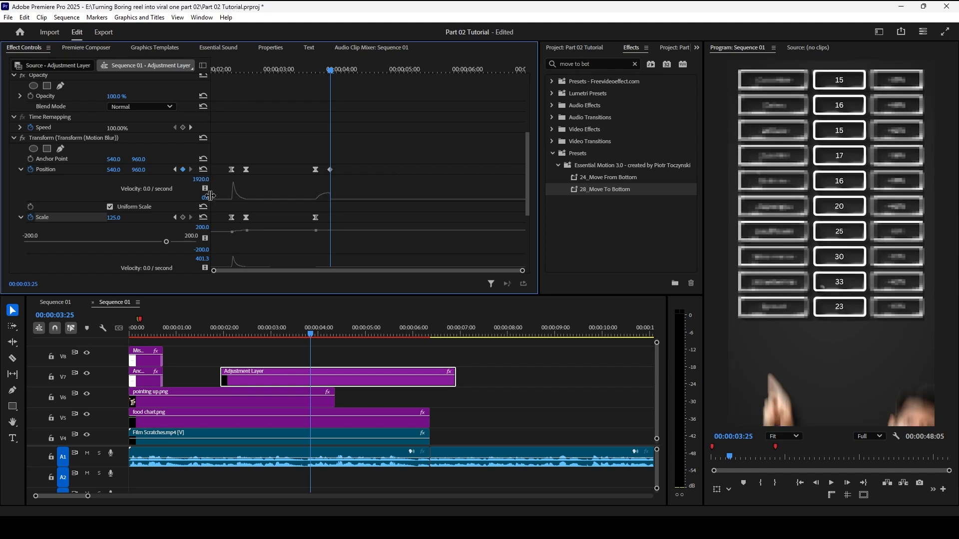
pyautogui.click(203, 219)
pyautogui.press('space')
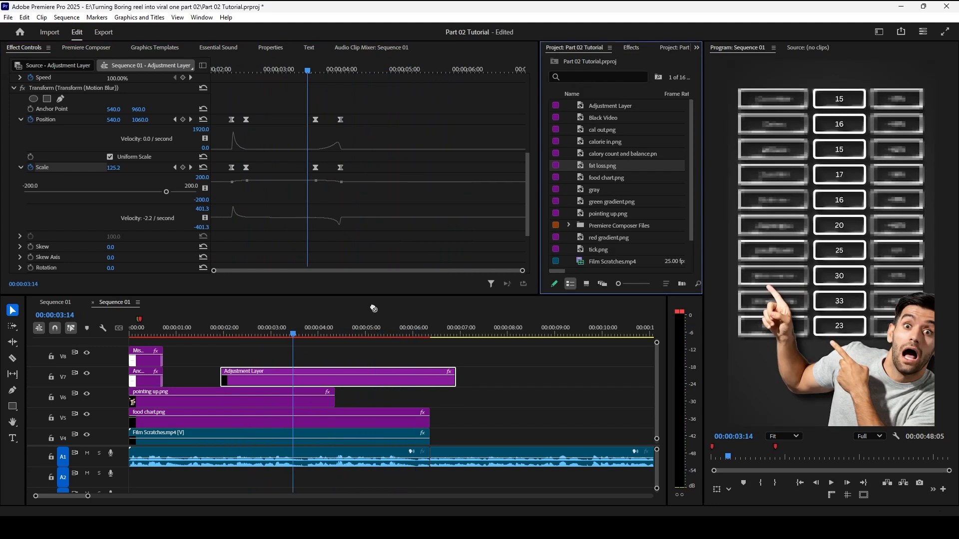
# Step: Place fat loss.png on track V8 above the adjustment layer and play its appearance over the chart
pyautogui.moveTo(373, 308); pyautogui.dragTo(258, 357)
pyautogui.click(218, 335)
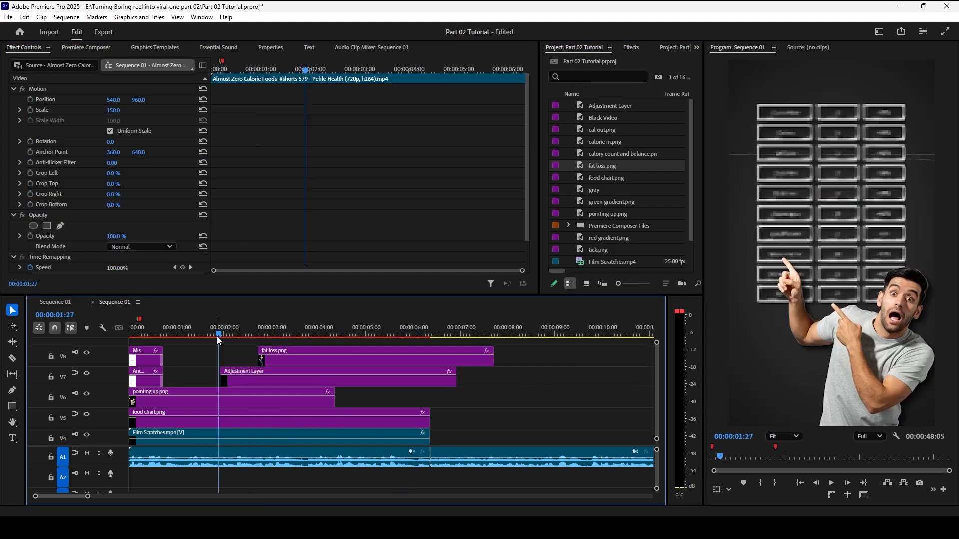
pyautogui.press('space')
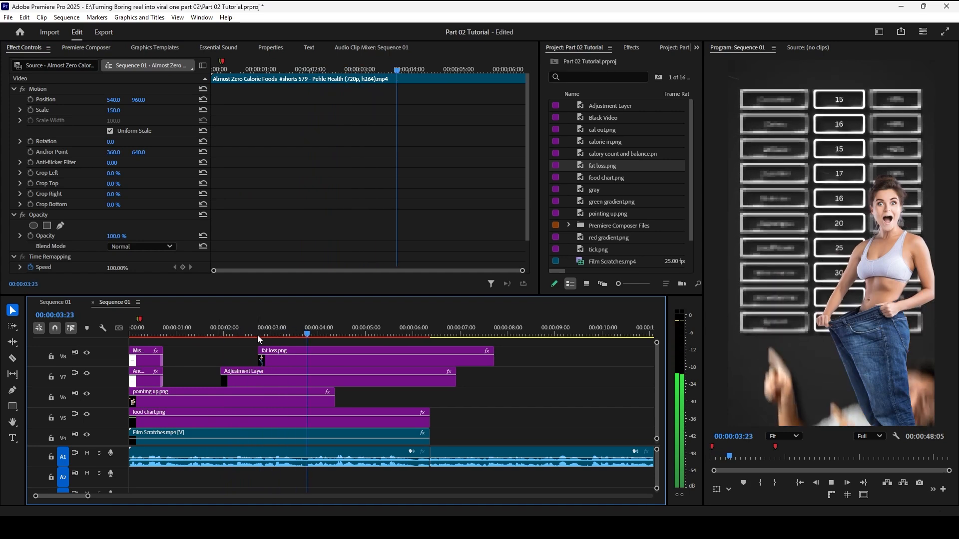
pyautogui.press('space')
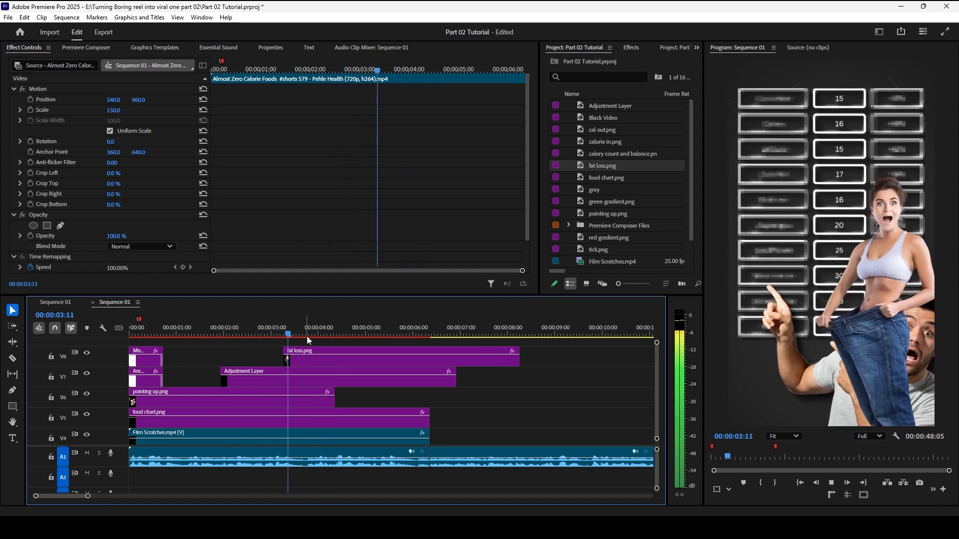
# Step: Shift fat loss.png to start at about 00:00:03:16, apply the 24_Move From Bottom preset to it and play the entrance
pyautogui.moveTo(391, 361); pyautogui.dragTo(403, 361)
pyautogui.click(631, 47)
pyautogui.moveTo(606, 178); pyautogui.dragTo(543, 196)
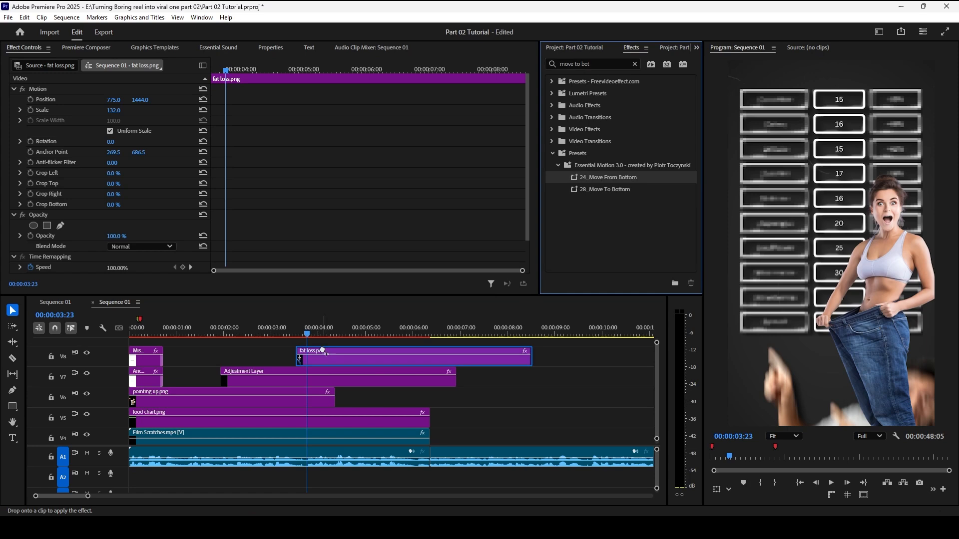
pyautogui.moveTo(336, 345); pyautogui.dragTo(335, 352)
pyautogui.click(259, 339)
pyautogui.press('space')
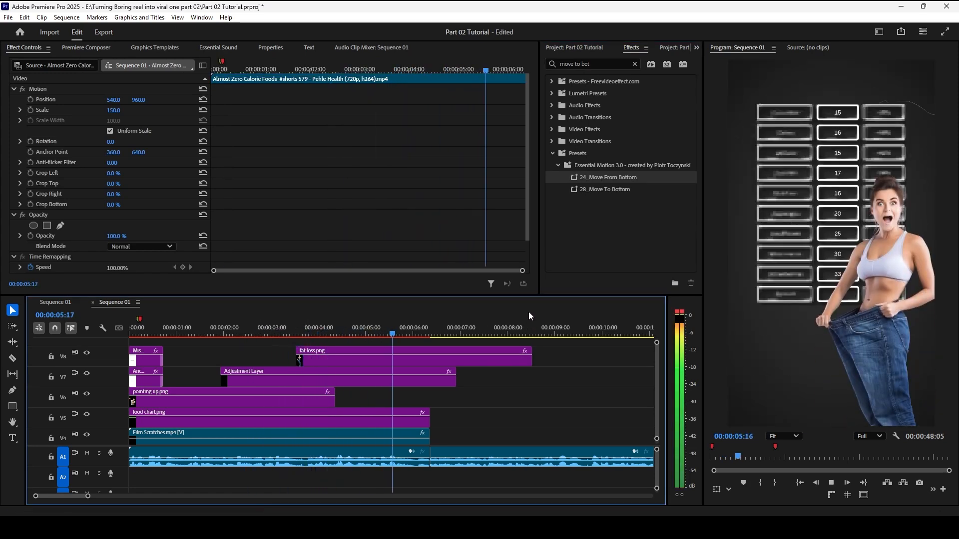
# Step: Play the following section and trim the adjustment layer and fat loss.png to end together with food chart.png
pyautogui.click(326, 330)
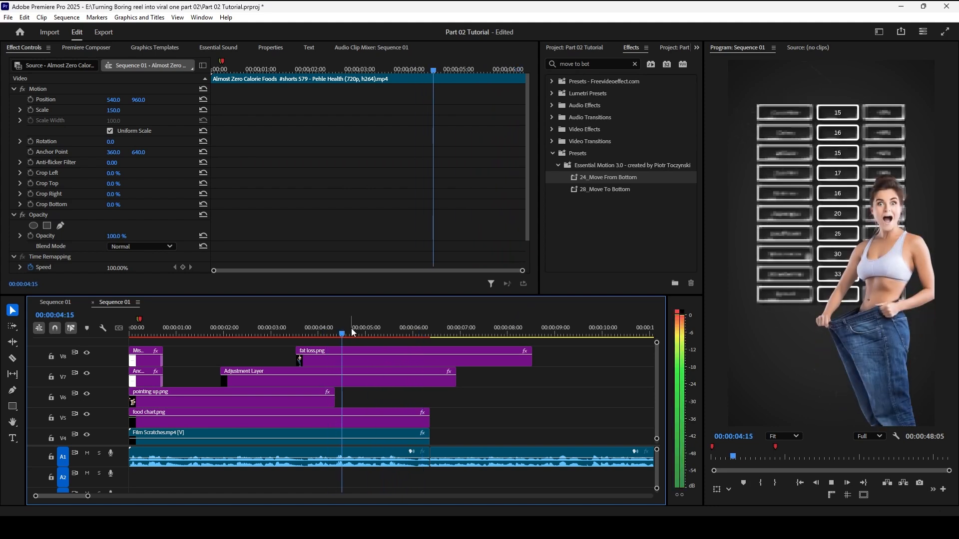
pyautogui.press('space')
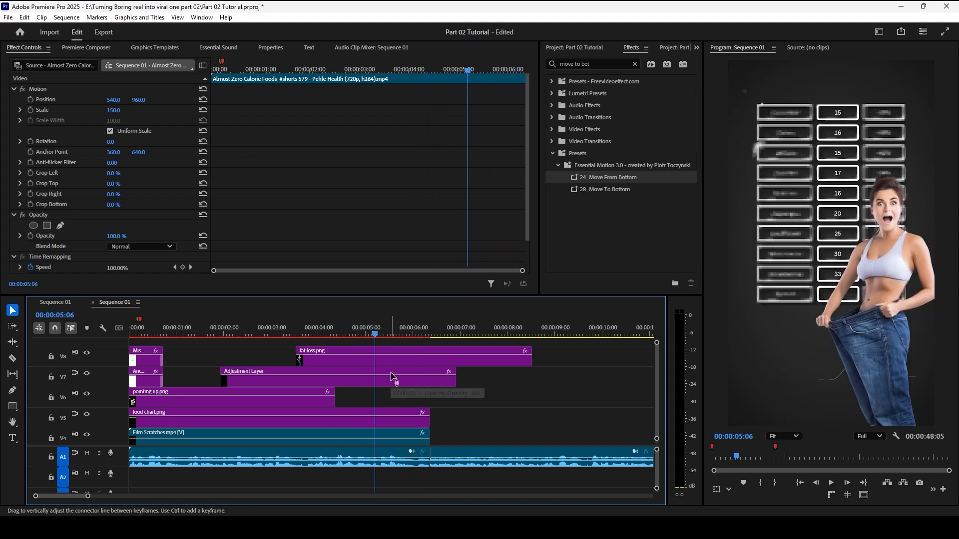
pyautogui.moveTo(456, 378); pyautogui.dragTo(430, 378)
pyautogui.moveTo(536, 358); pyautogui.dragTo(430, 359)
# Step: Place tick.png on track V9 above fat loss.png, starting at about 00:00:04:25
pyautogui.click(581, 49)
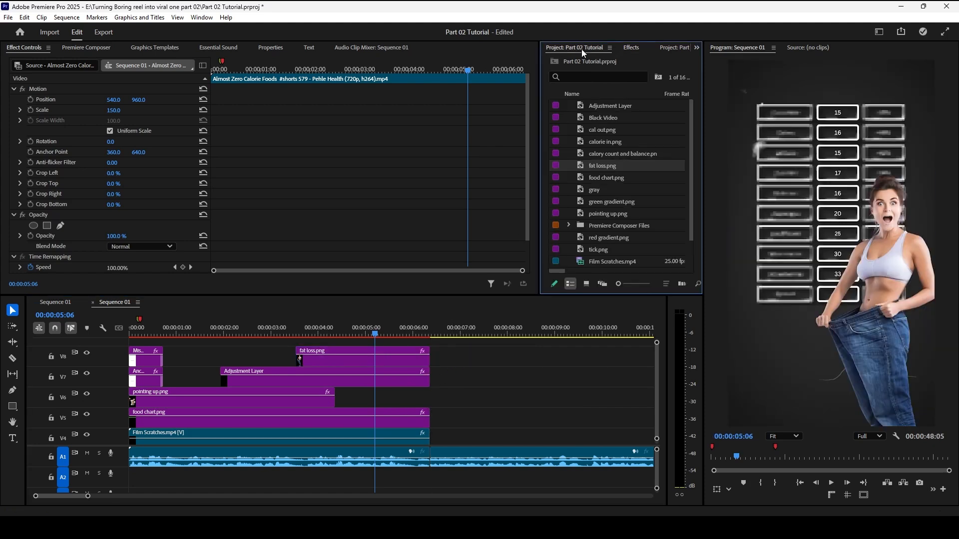
pyautogui.scroll(-1, 589, 191)
pyautogui.moveTo(590, 225); pyautogui.dragTo(328, 331)
pyautogui.press('=')
pyautogui.press('=')
# Step: Split tick.png at 00:00:04:29 and 00:00:05:01 and delete the short piece between the cuts
pyautogui.press('Right')
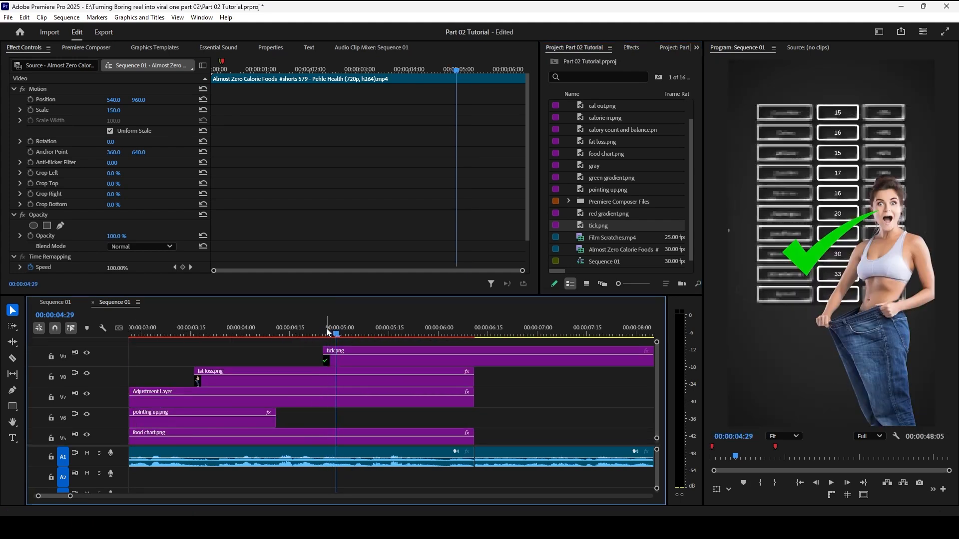
pyautogui.click(347, 360)
pyautogui.hotkey('ctrl', 'k')
pyautogui.press('Right')
pyautogui.press('Right')
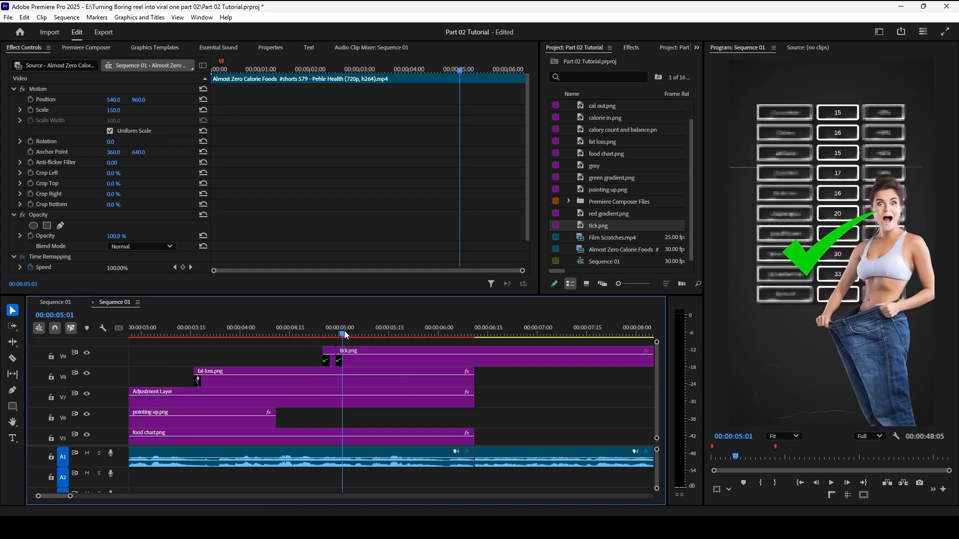
pyautogui.click(350, 359)
pyautogui.hotkey('ctrl', 'k')
pyautogui.press('Delete')
# Step: Cut the following part of tick.png into short flashes separated by small gaps, up to about 00:00:05:22
pyautogui.click(357, 328)
pyautogui.click(363, 362)
pyautogui.hotkey('ctrl', 'k')
pyautogui.moveTo(358, 354); pyautogui.dragTo(414, 350)
pyautogui.click(380, 329)
pyautogui.click(393, 361)
pyautogui.hotkey('ctrl', 'k')
pyautogui.click(406, 329)
pyautogui.click(408, 357)
# Step: Split the last tick.png piece at 00:00:06:11, delete the remainder and play the flashing tick
pyautogui.click(473, 331)
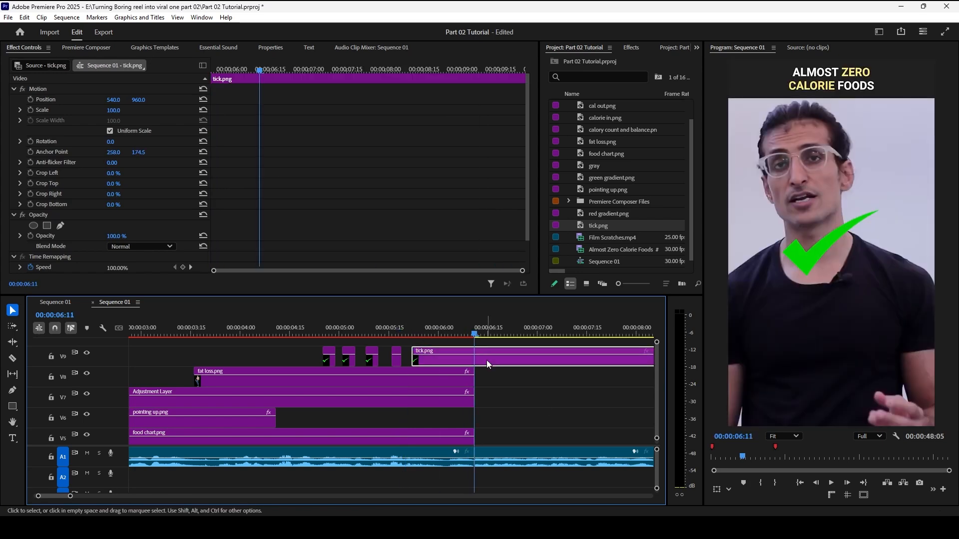
pyautogui.hotkey('ctrl', 'k')
pyautogui.click(487, 361)
pyautogui.press('Delete')
pyautogui.click(281, 331)
pyautogui.press('space')
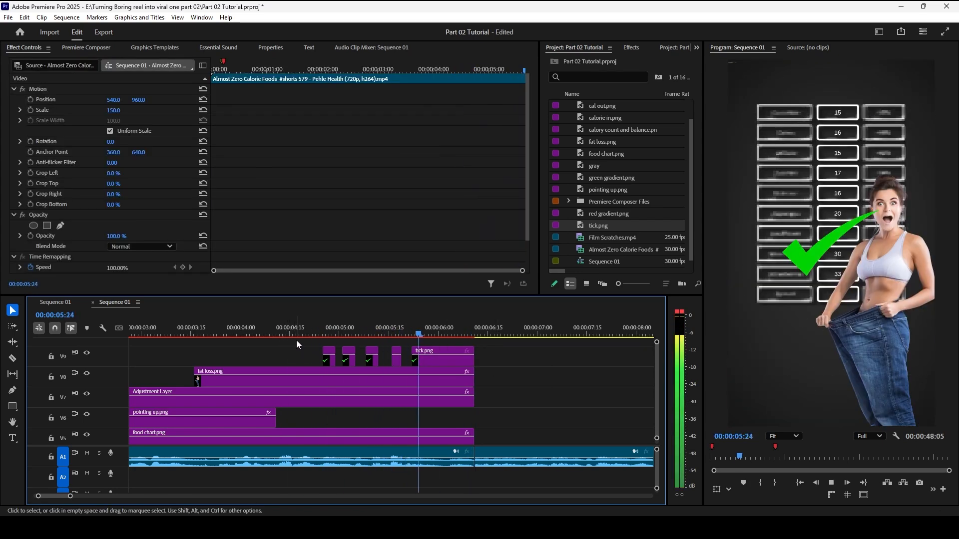
# Step: Select all tick.png pieces on track V9 and nest them as a sequence named Tick
pyautogui.press('space')
pyautogui.press('a')
pyautogui.keyDown('shift'); pyautogui.click(298, 343); pyautogui.keyUp('shift')
pyautogui.press('v')
pyautogui.hotkey('alt', 'n')
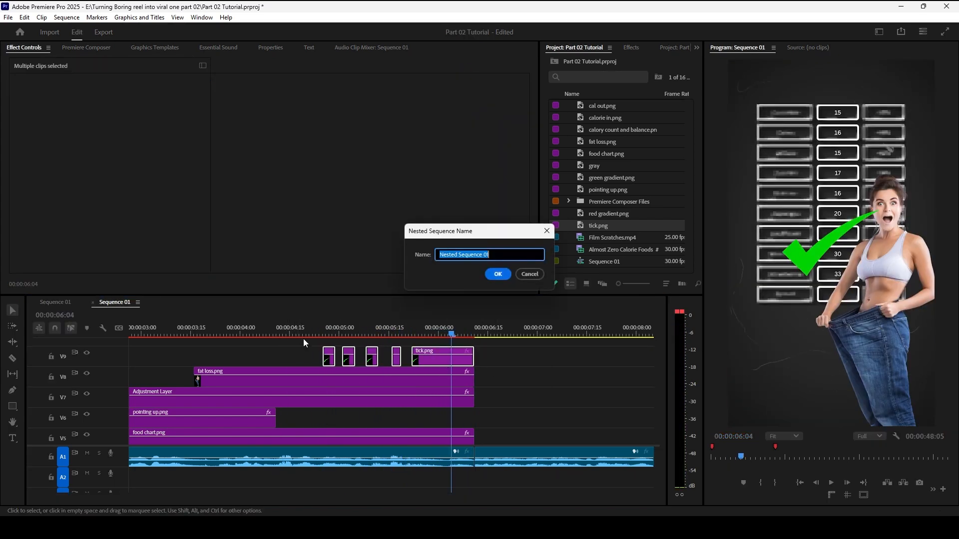
pyautogui.write('Tick')
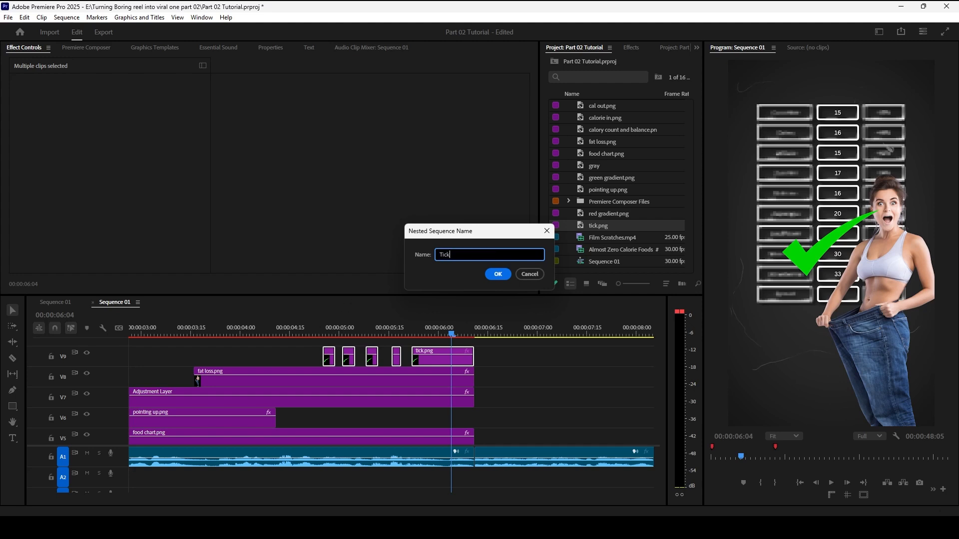
pyautogui.press('Return')
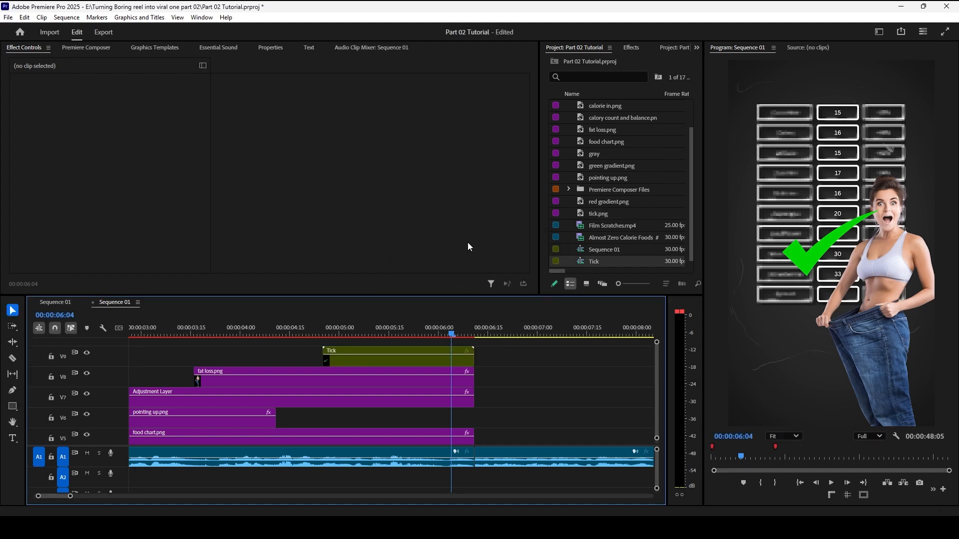
# Step: Move the Tick nest to track V6 after pointing up.png, and set its scale to 92 and position to 468, 749
pyautogui.click(382, 332)
pyautogui.click(369, 365)
pyautogui.moveTo(378, 330); pyautogui.dragTo(360, 420)
pyautogui.click(121, 110)
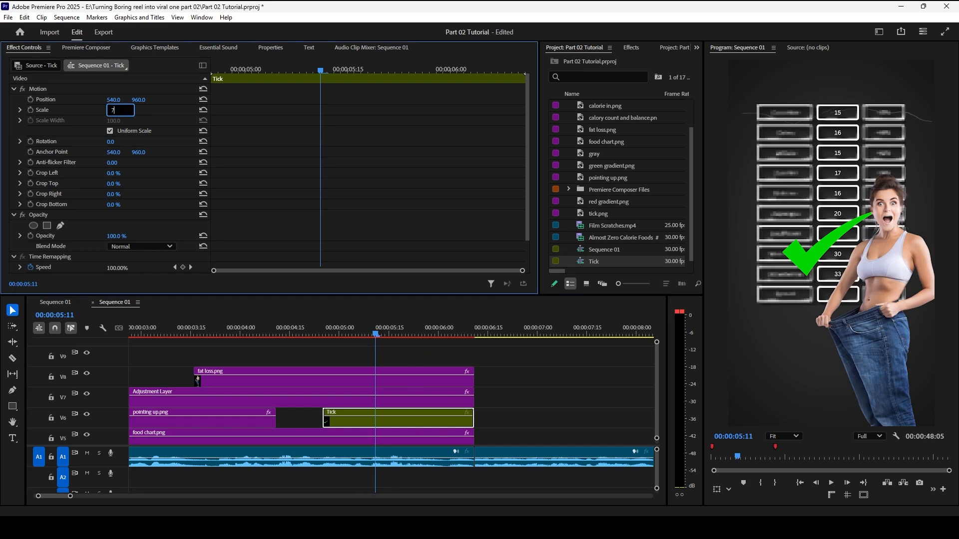
pyautogui.press('Return')
pyautogui.moveTo(138, 100); pyautogui.dragTo(121, 110)
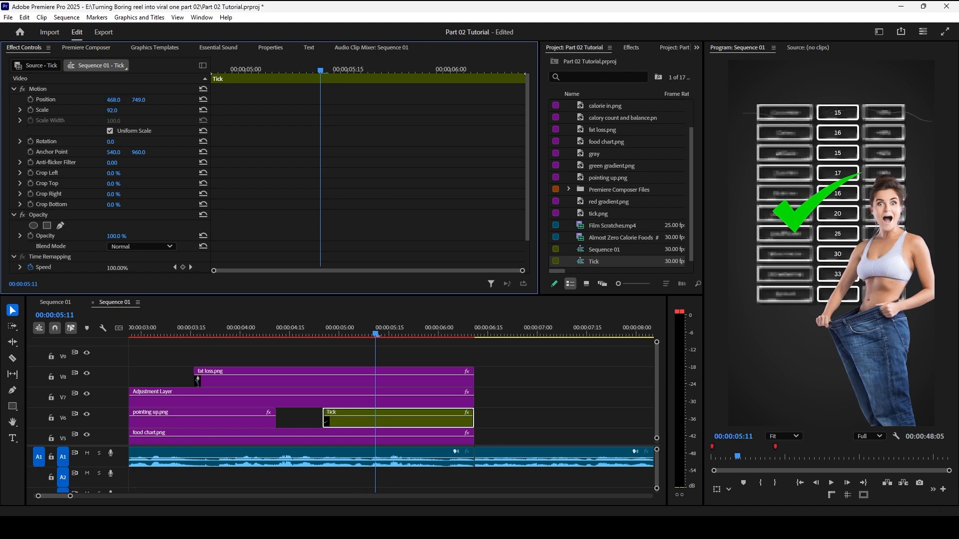
# Step: Apply the Panda's Universal Glow preset to the Tick nest and sample the checkmark's green as its shadow color
pyautogui.click(629, 47)
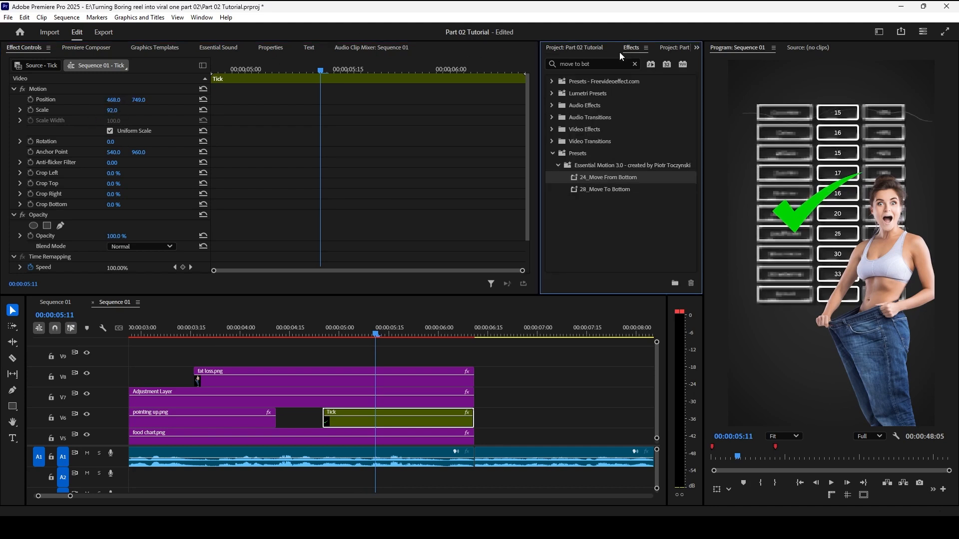
pyautogui.click(594, 64)
pyautogui.write('universal glow')
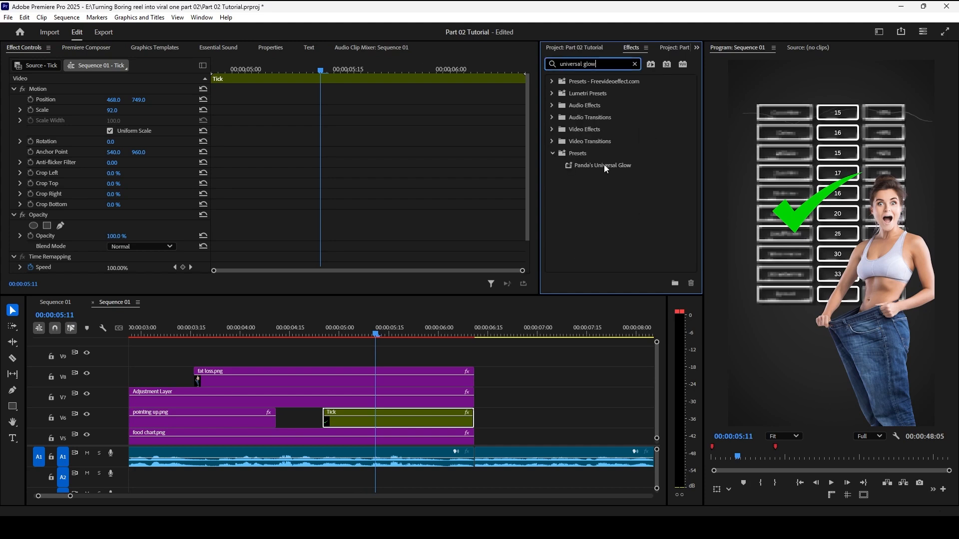
pyautogui.moveTo(603, 164); pyautogui.dragTo(376, 422)
pyautogui.scroll(-3, 274, 206)
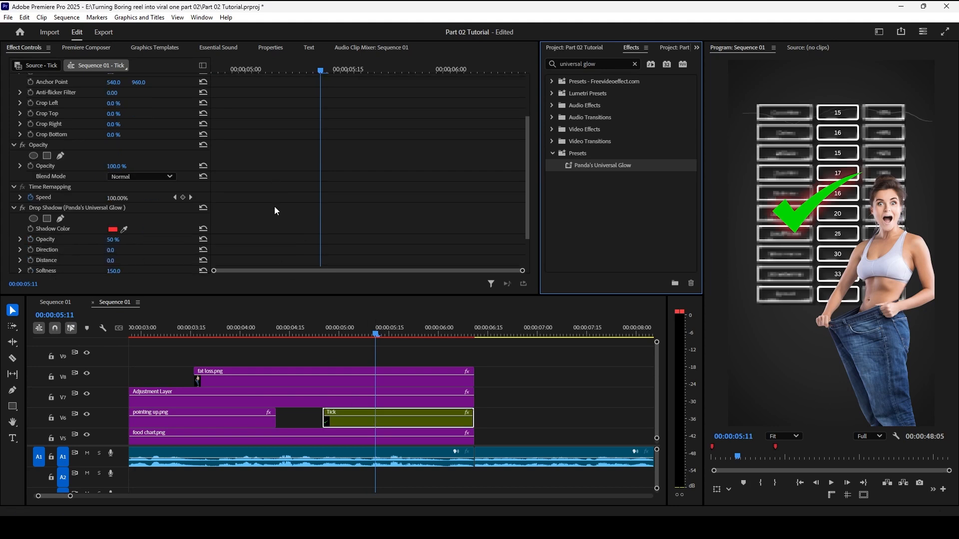
pyautogui.scroll(-2, 275, 207)
pyautogui.click(125, 183)
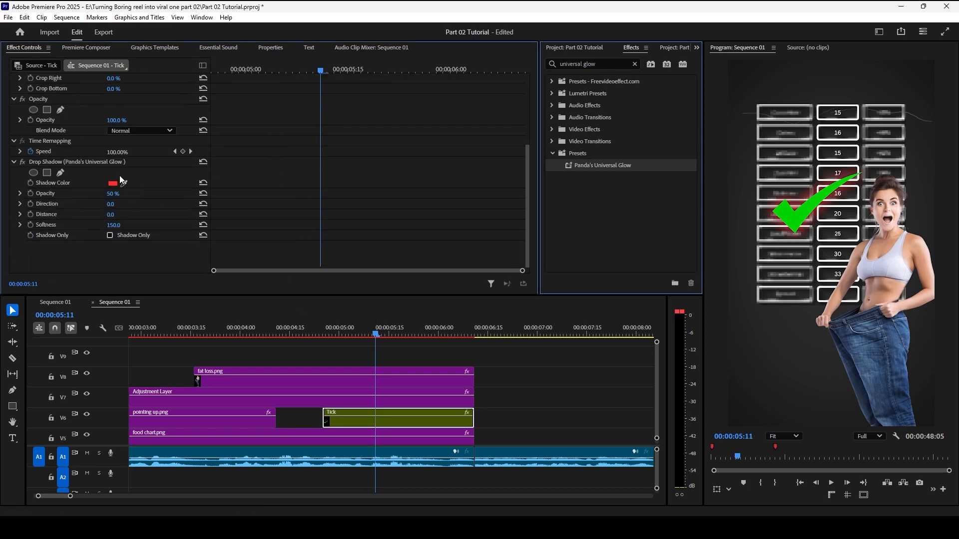
pyautogui.click(787, 217)
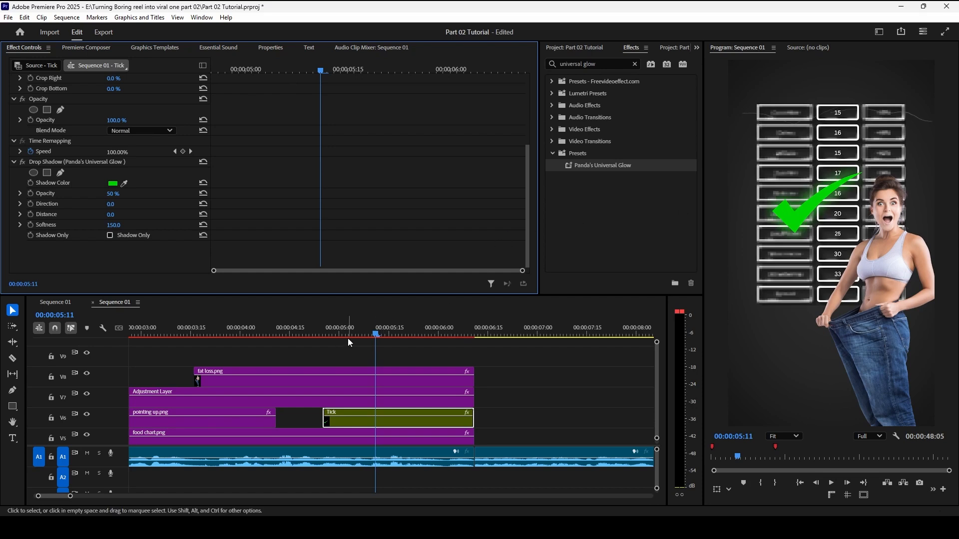
# Step: Play the glowing, flashing tick section repeatedly through to the end of the chart scene
pyautogui.click(289, 336)
pyautogui.press('space')
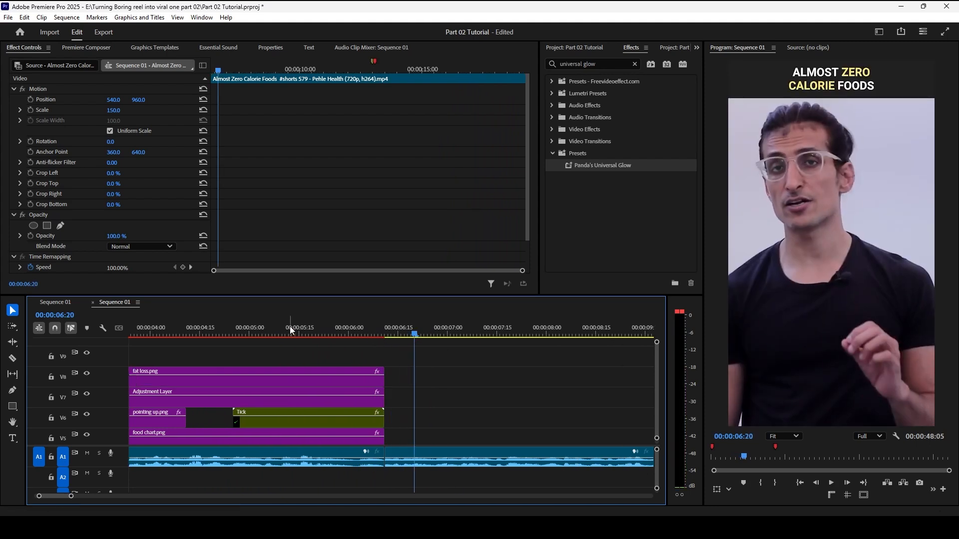
pyautogui.click(206, 339)
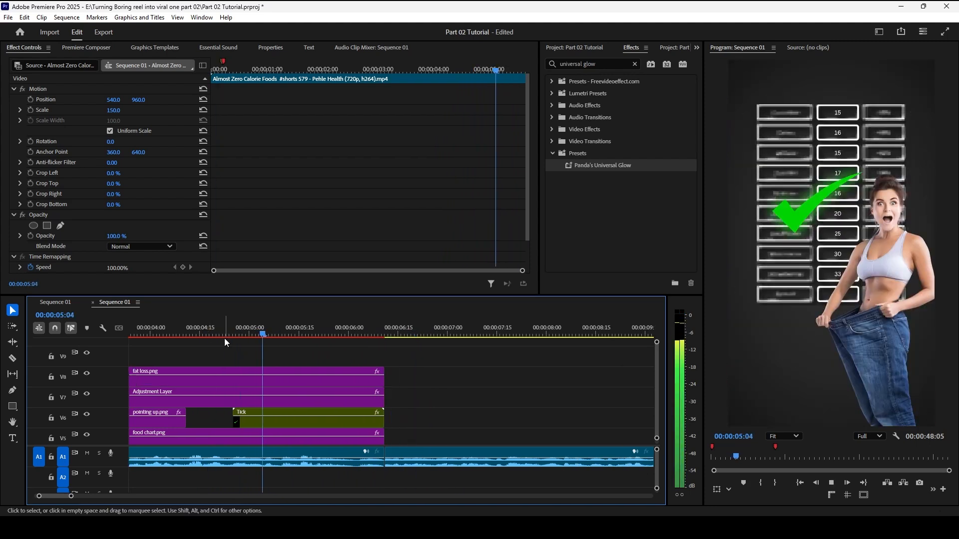
pyautogui.press('space')
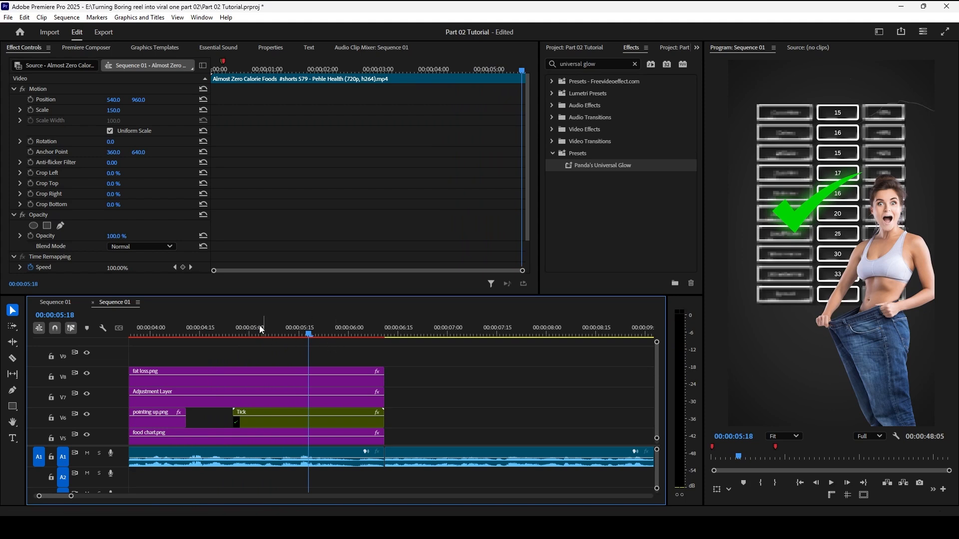
pyautogui.click(217, 329)
pyautogui.press('space')
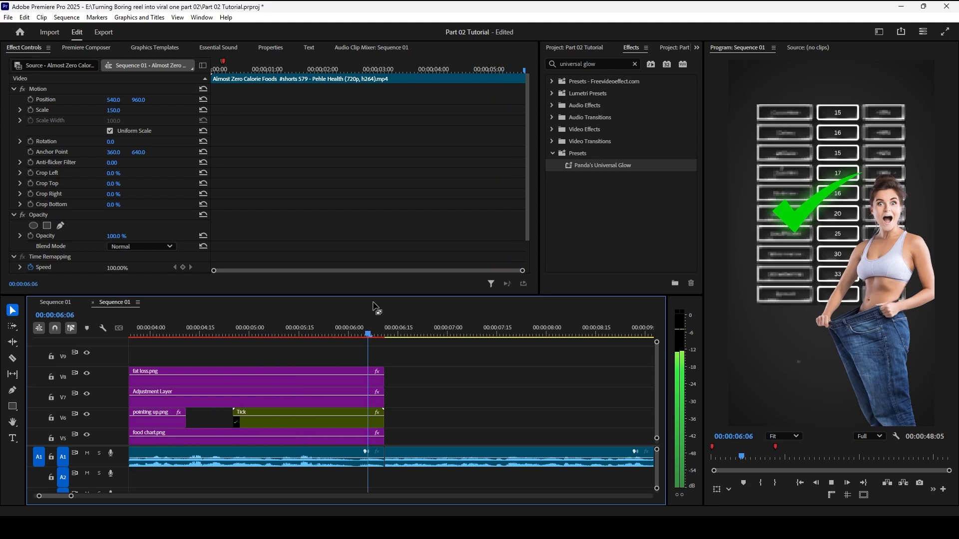
pyautogui.click(234, 335)
pyautogui.press('space')
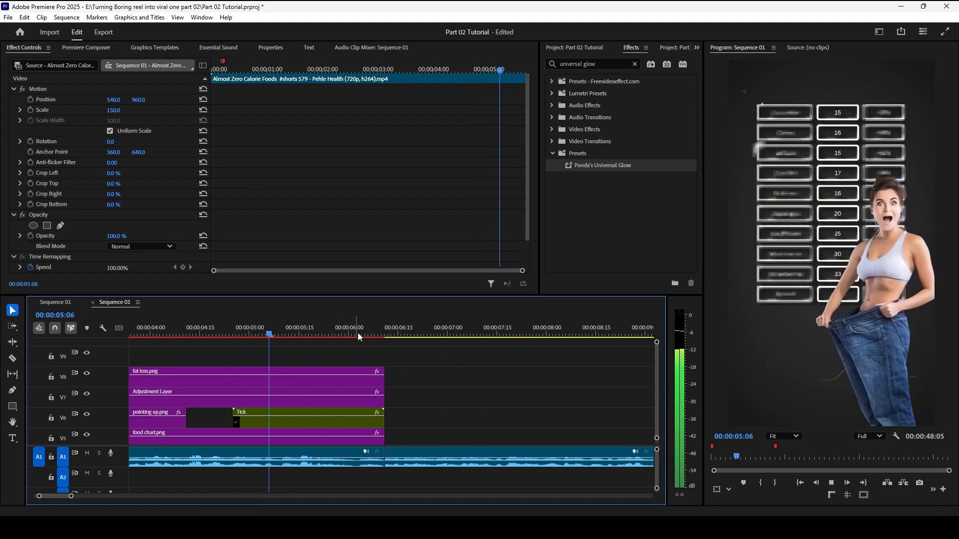
pyautogui.click(233, 334)
pyautogui.press('space')
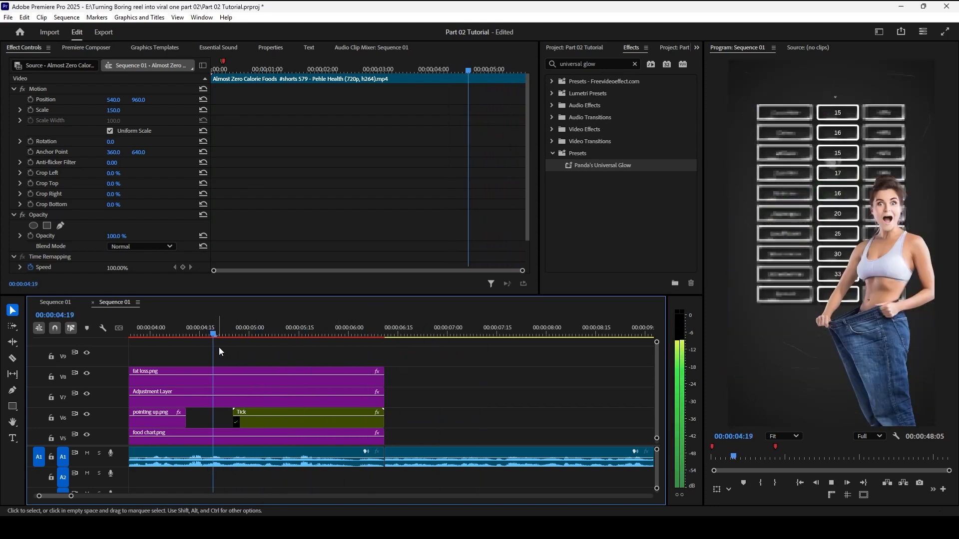
pyautogui.press('space')
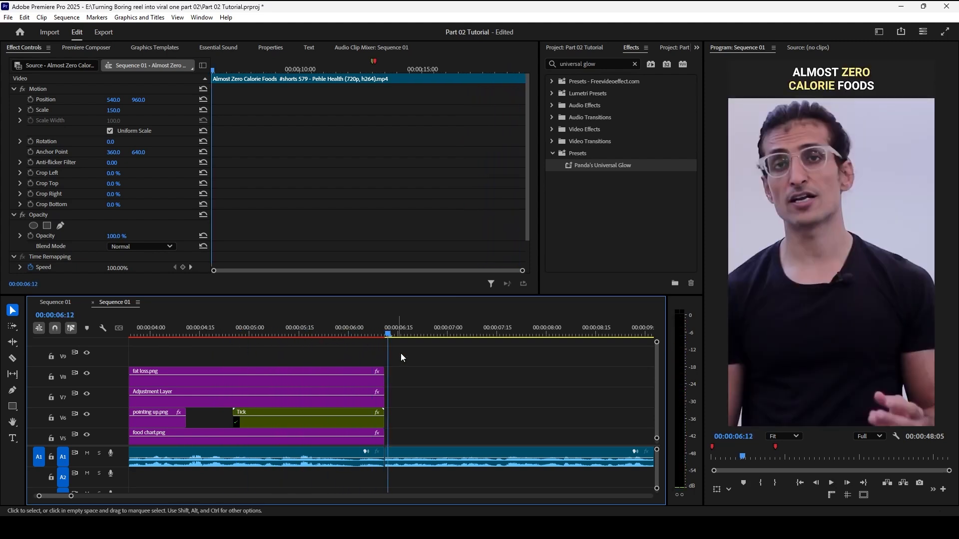
# Step: Play the footage after the chart scene through to the calories in and calories out graphic
pyautogui.scroll(-2, 427, 367)
pyautogui.scroll(-2, 427, 367)
pyautogui.press('space')
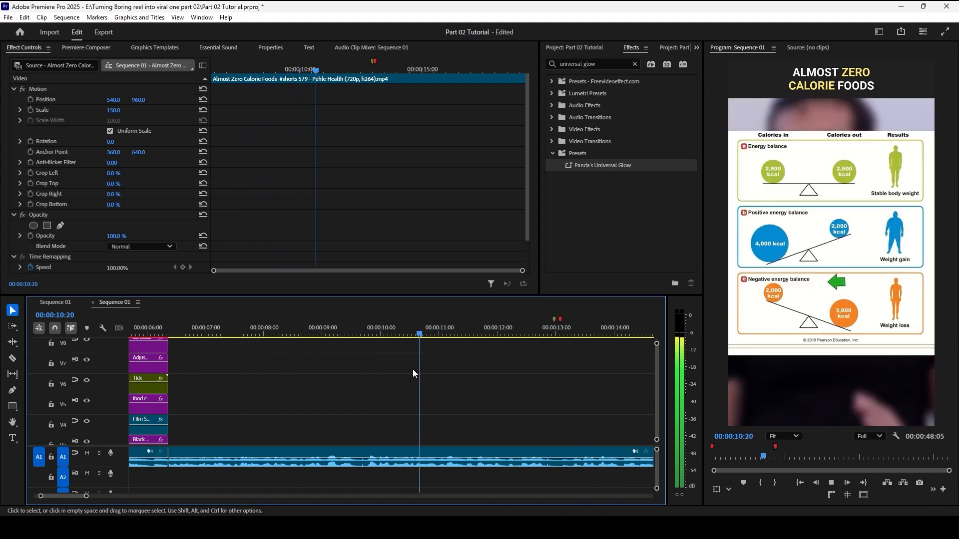
pyautogui.press('space')
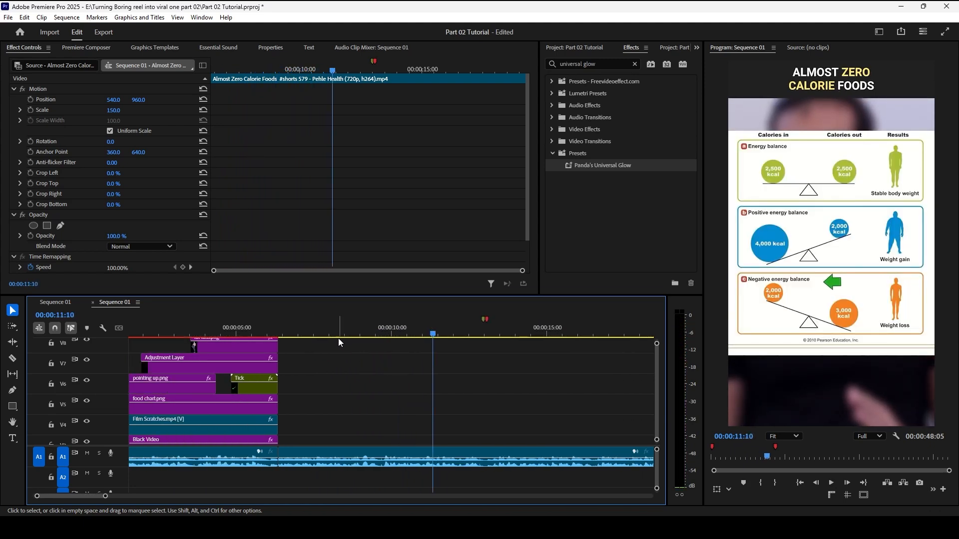
# Step: Play the finished reel's calorie section in the Part 02 project's sequence, then return to the tutorial sequence at 00:00:07:14
pyautogui.click(56, 302)
pyautogui.click(161, 333)
pyautogui.press('space')
pyautogui.press('=')
pyautogui.press('=')
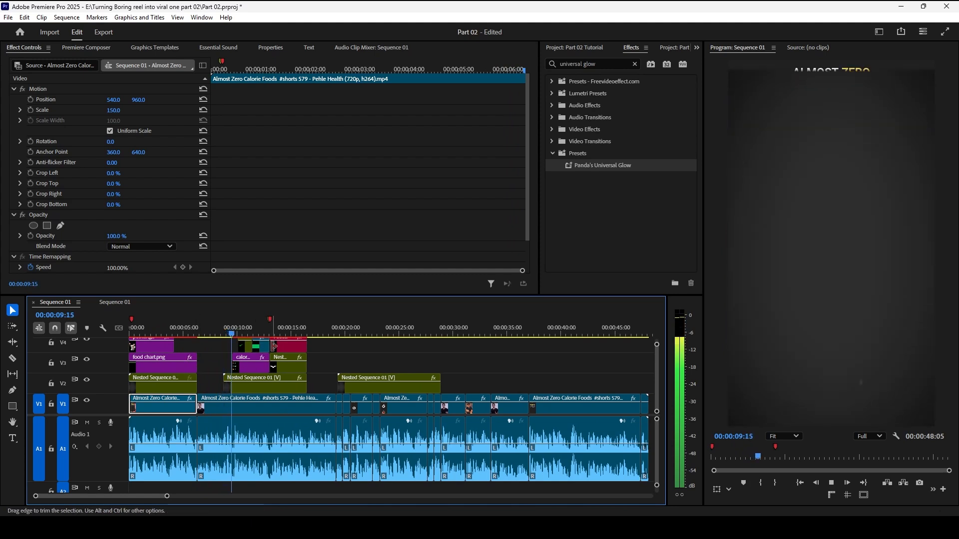
pyautogui.click(224, 405)
pyautogui.click(118, 302)
pyautogui.moveTo(340, 333); pyautogui.dragTo(312, 337)
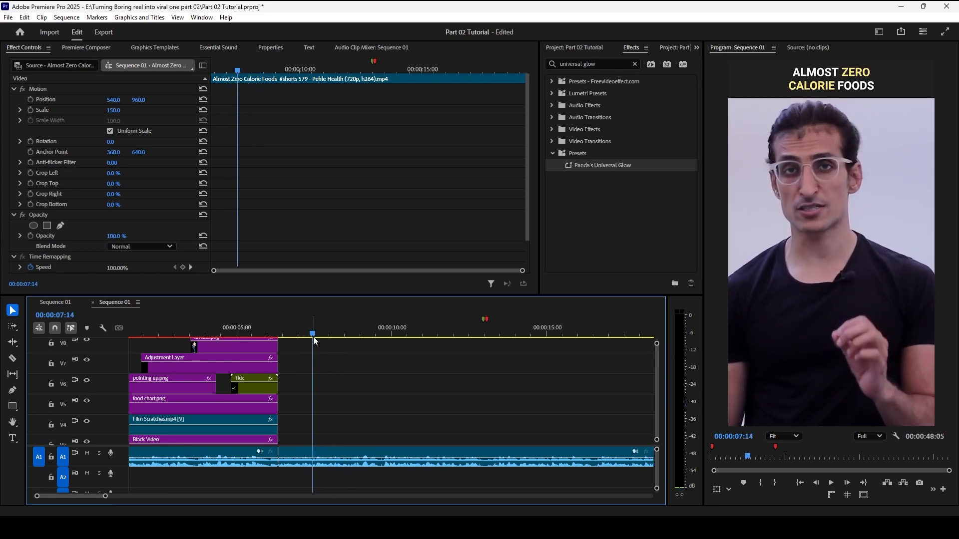
# Step: Play the speaker footage following the chart scene and park the playhead at 00:00:08:04
pyautogui.scroll(-2, 338, 368)
pyautogui.press('space')
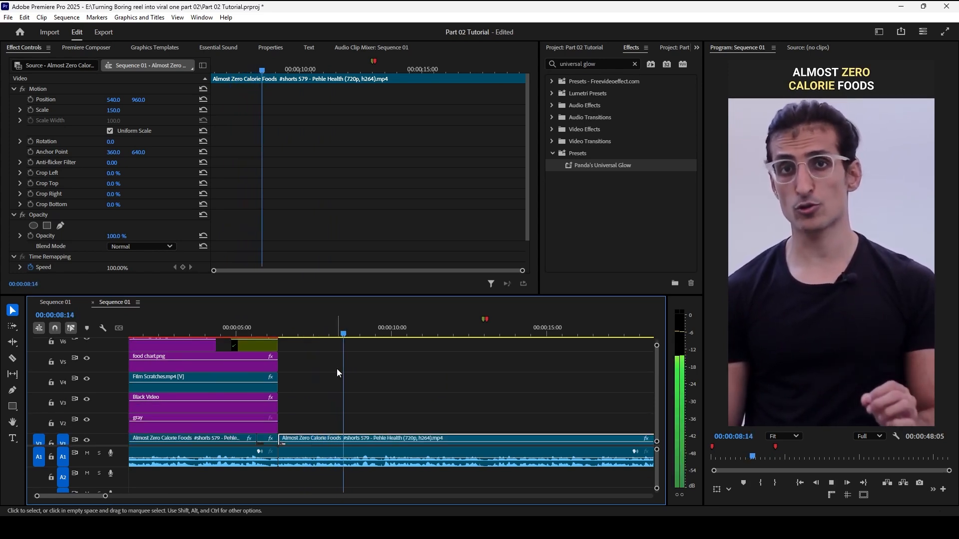
pyautogui.moveTo(318, 333); pyautogui.dragTo(322, 337)
pyautogui.press('space')
pyautogui.press('space')
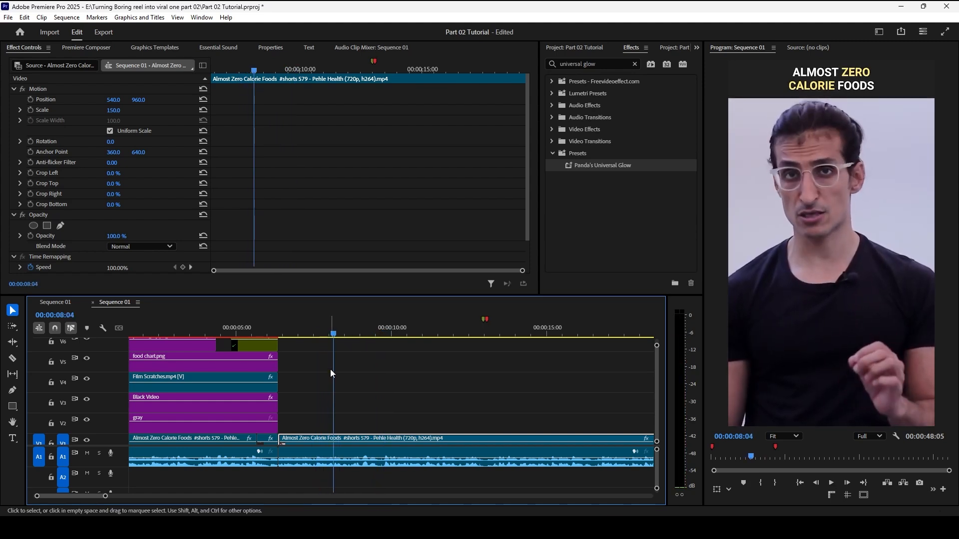
# Step: Nest the gray, Black Video and Film Scratches.mp4 background clips of the chart scene into one sequence
pyautogui.scroll(-1, 328, 374)
pyautogui.scroll(-2, 322, 401)
pyautogui.moveTo(306, 417); pyautogui.dragTo(215, 370)
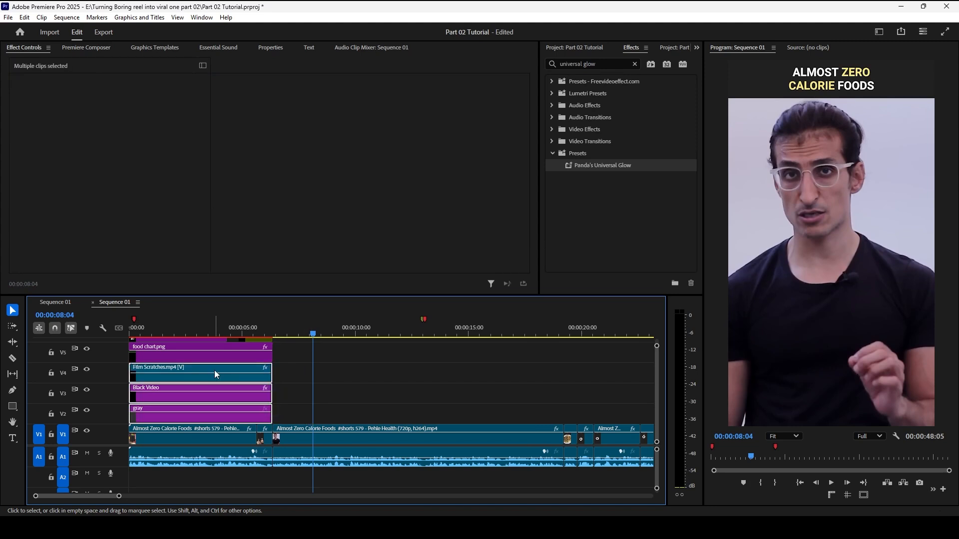
pyautogui.hotkey('alt', 'shift', 'n')
pyautogui.press('Return')
# Step: Duplicate the nested background on its own track so that the copy starts at 00:00:08:04
pyautogui.scroll(3, 243, 374)
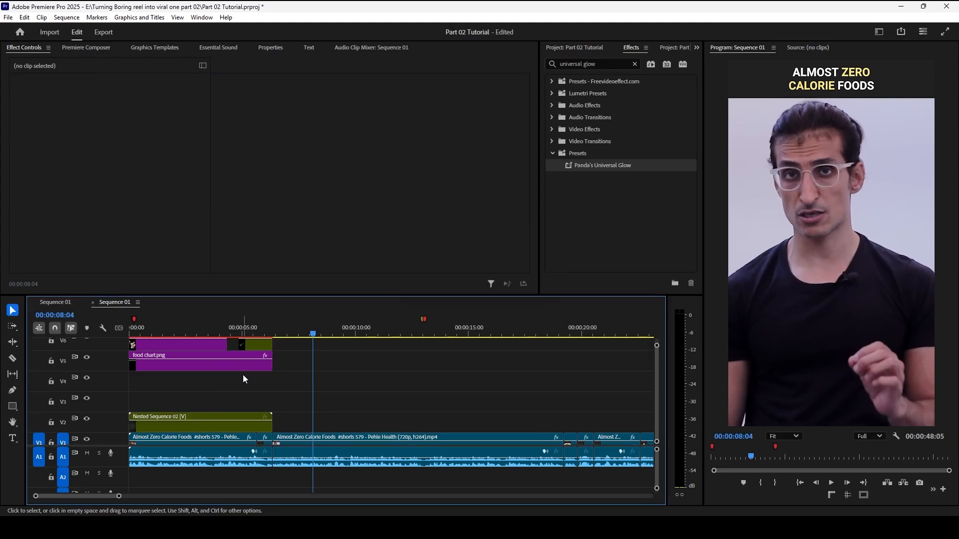
pyautogui.scroll(-2, 217, 416)
pyautogui.moveTo(179, 427); pyautogui.dragTo(359, 430)
pyautogui.scroll(2, 340, 428)
pyautogui.scroll(2, 280, 420)
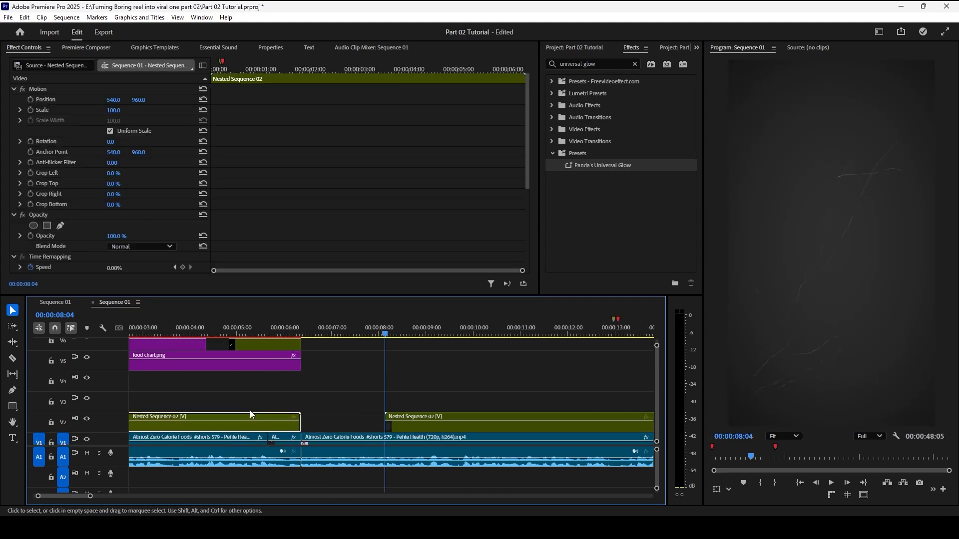
pyautogui.click(216, 331)
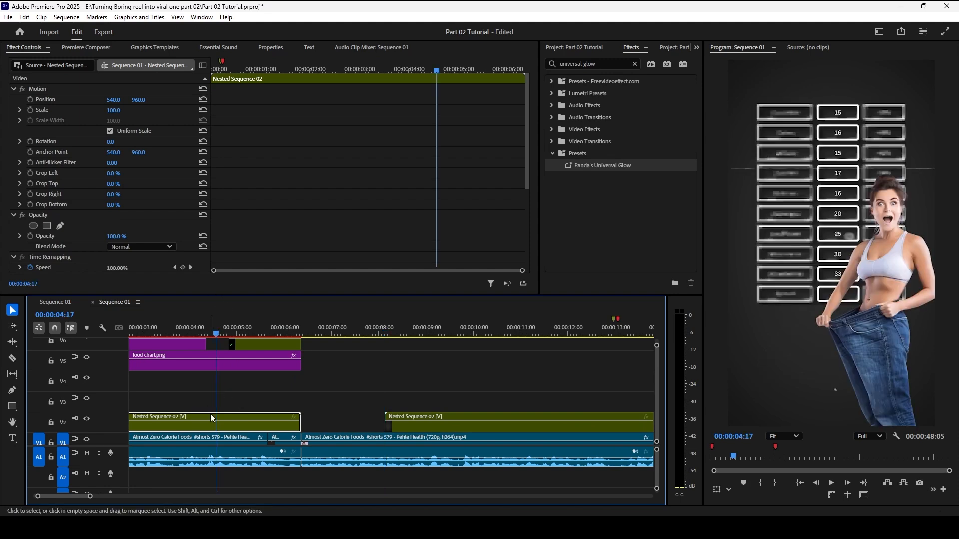
pyautogui.scroll(2, 280, 415)
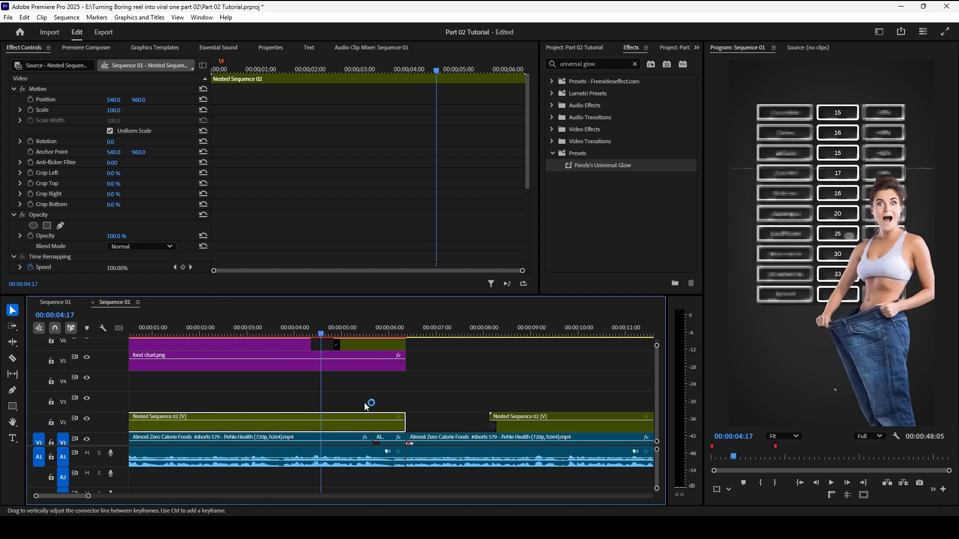
pyautogui.scroll(-3, 487, 360)
# Step: Find the Move From presets and apply 24_Move From Bottom to the copied nested background
pyautogui.click(375, 334)
pyautogui.click(395, 425)
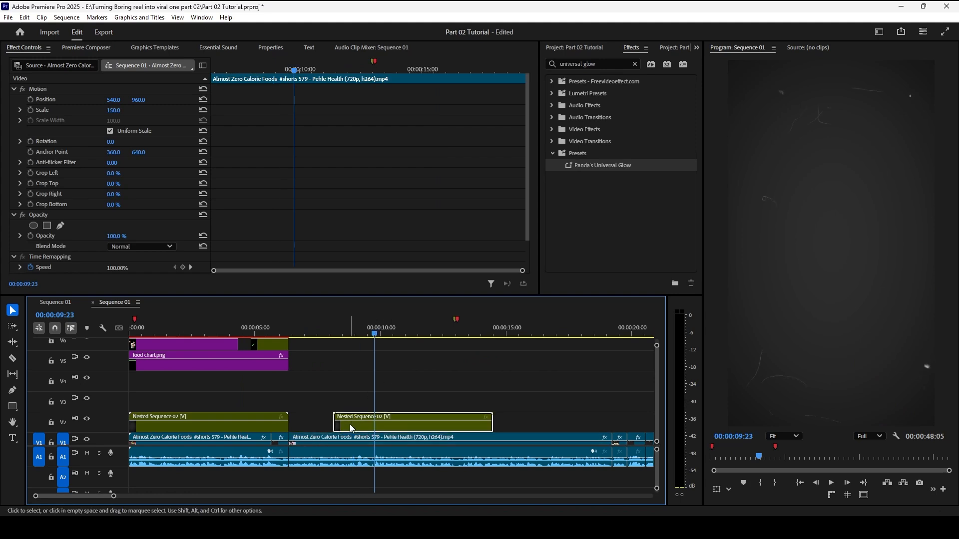
pyautogui.doubleClick(598, 63)
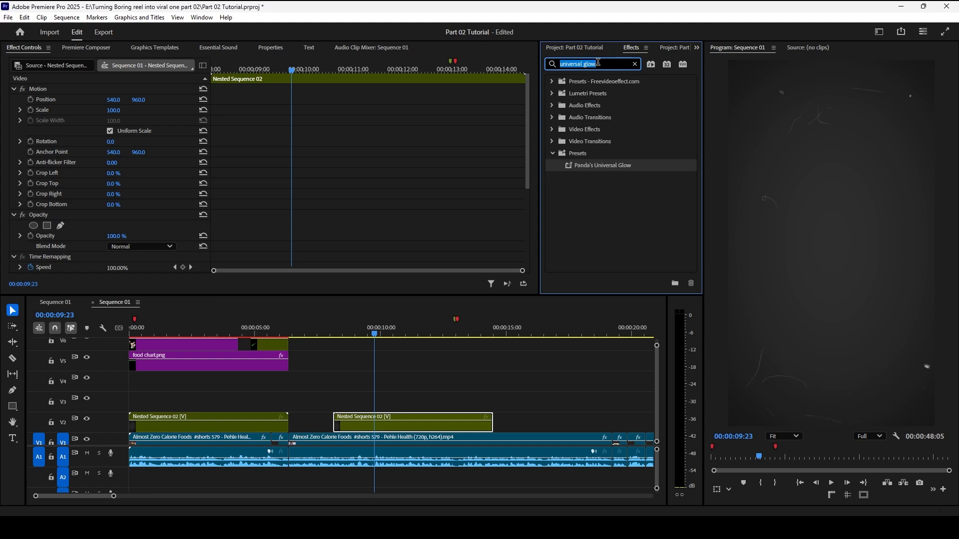
pyautogui.write('move from')
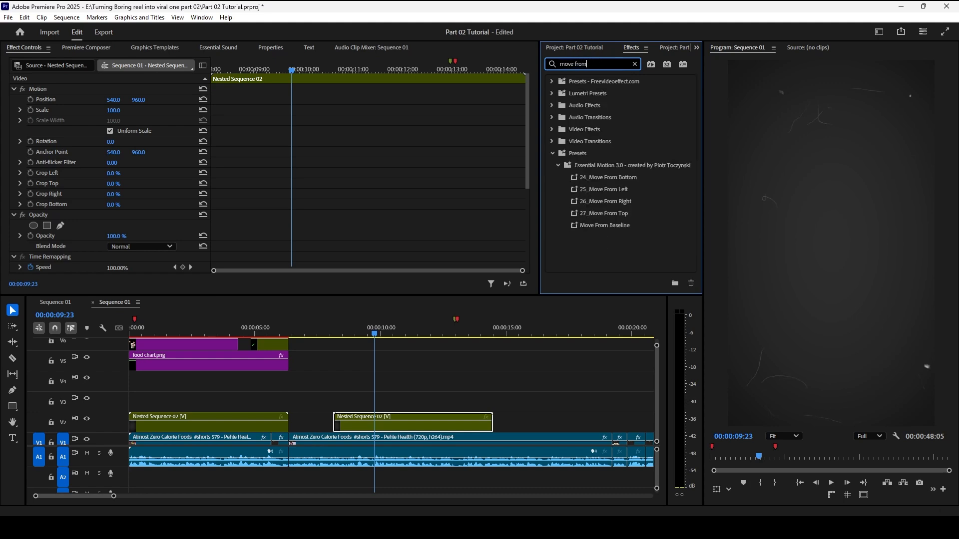
pyautogui.click(599, 178)
pyautogui.moveTo(406, 400); pyautogui.dragTo(350, 428)
# Step: Play the nested background's entrance and shift the copy to start at about 00:00:08:18
pyautogui.click(324, 324)
pyautogui.press('space')
pyautogui.press('=')
pyautogui.press('=')
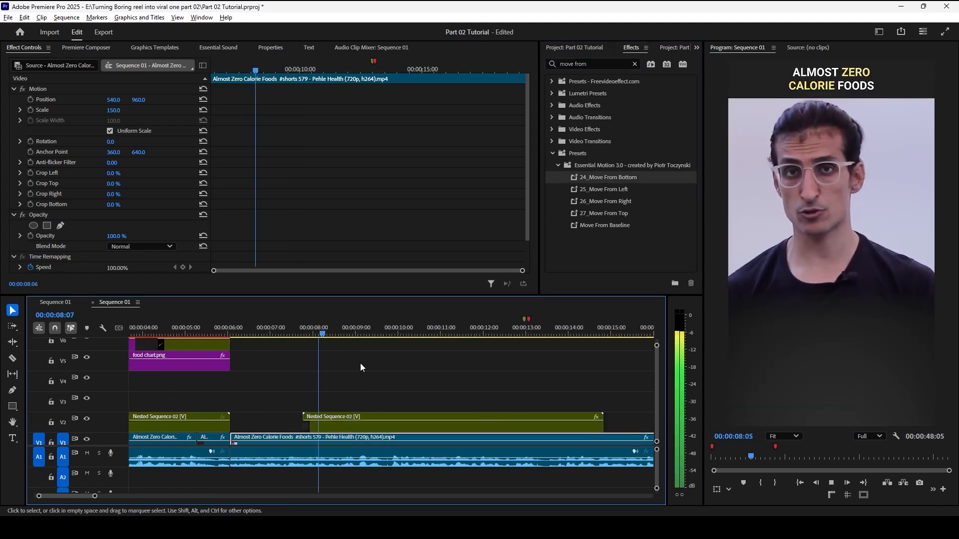
pyautogui.click(327, 338)
pyautogui.press('space')
pyautogui.moveTo(335, 428); pyautogui.dragTo(376, 428)
# Step: Play the retimed background entrance repeatedly and park the playhead at 00:00:09:24
pyautogui.click(290, 333)
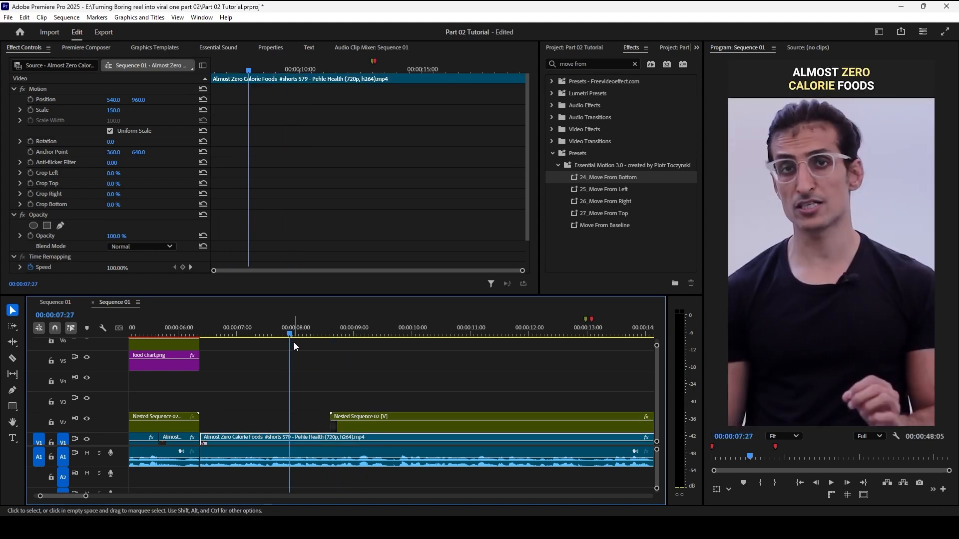
pyautogui.press('space')
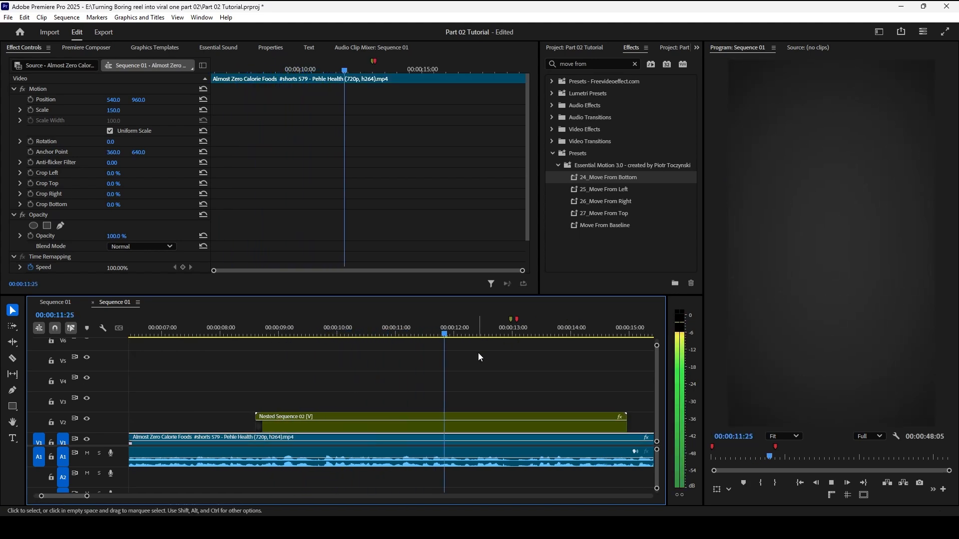
pyautogui.click(215, 336)
pyautogui.click(215, 337)
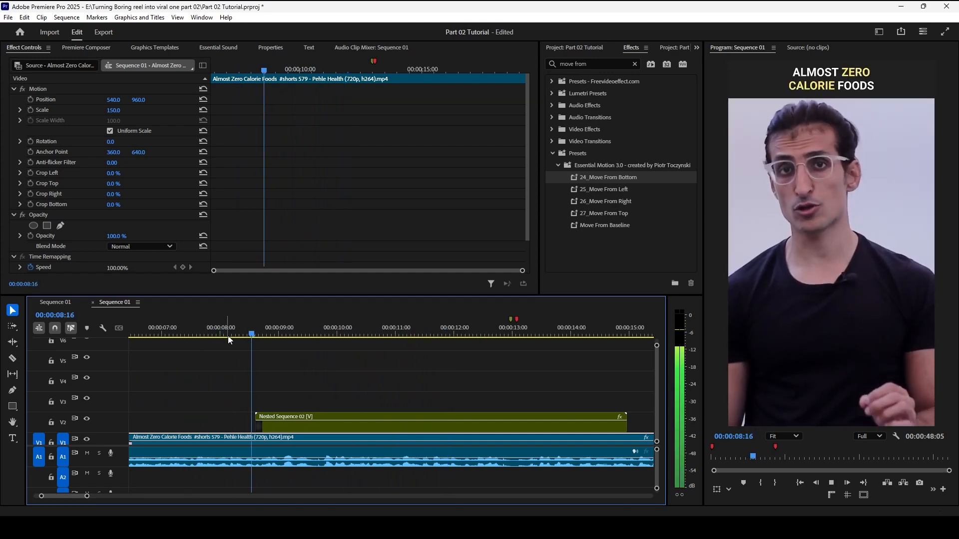
pyautogui.press('space')
pyautogui.keyDown('alt'); pyautogui.scroll(-2, 412, 405); pyautogui.keyUp('alt')
pyautogui.press('space')
pyautogui.press('space')
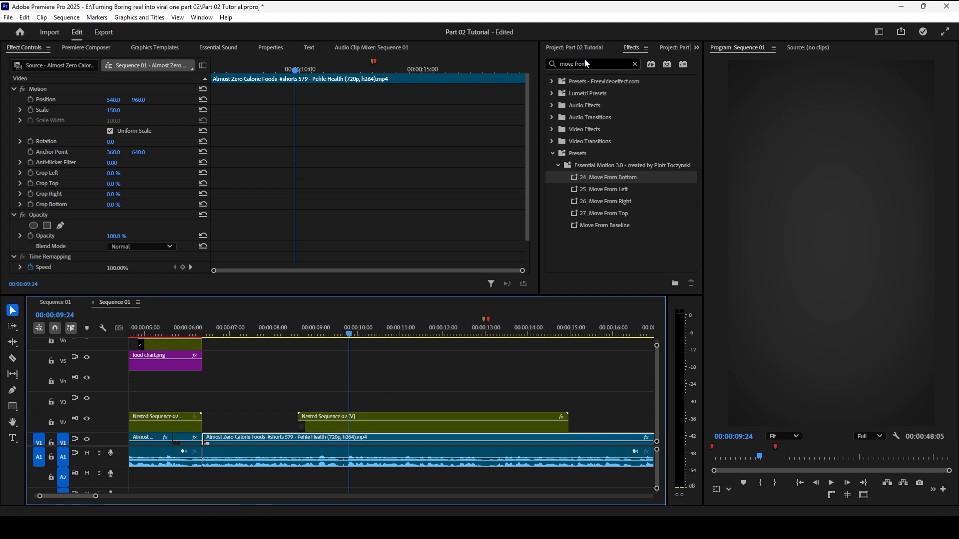
# Step: Place the calory count and balance graphic above the copied background from 00:00:09:24, extended to the background's end
pyautogui.click(582, 50)
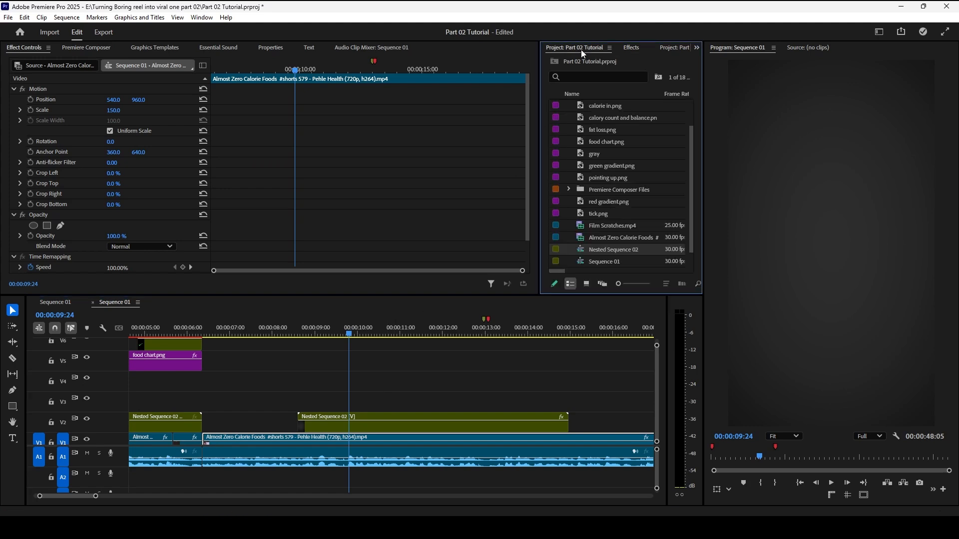
pyautogui.doubleClick(579, 132)
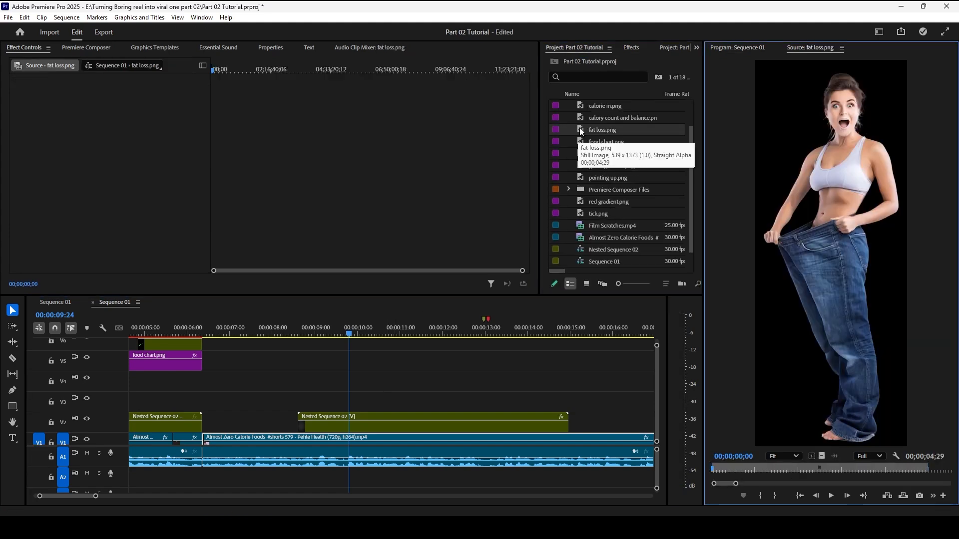
pyautogui.doubleClick(581, 119)
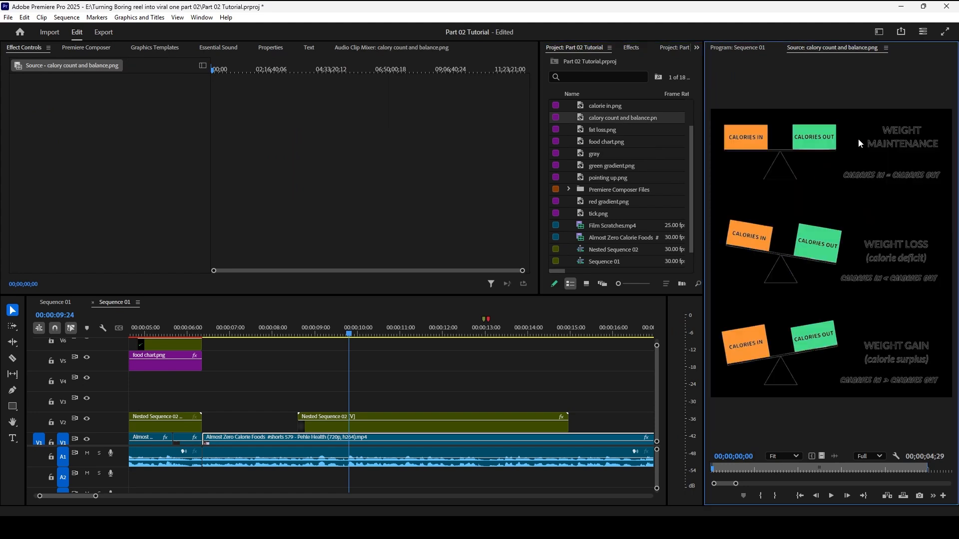
pyautogui.moveTo(588, 123); pyautogui.dragTo(460, 401)
pyautogui.moveTo(561, 398); pyautogui.dragTo(568, 398)
pyautogui.click(447, 401)
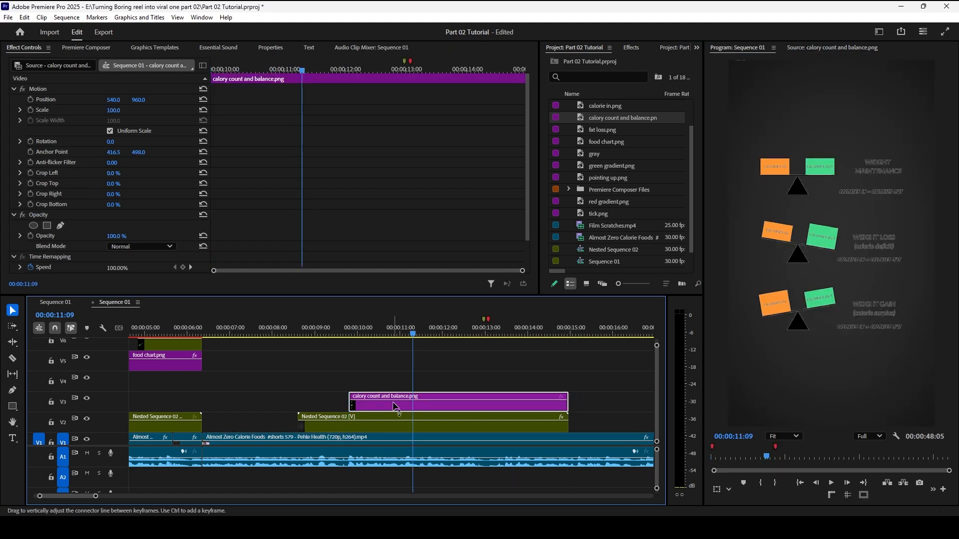
# Step: Play the calorie balance section past the graphic's end and park the playhead at 00:00:16:17
pyautogui.click(336, 337)
pyautogui.press('space')
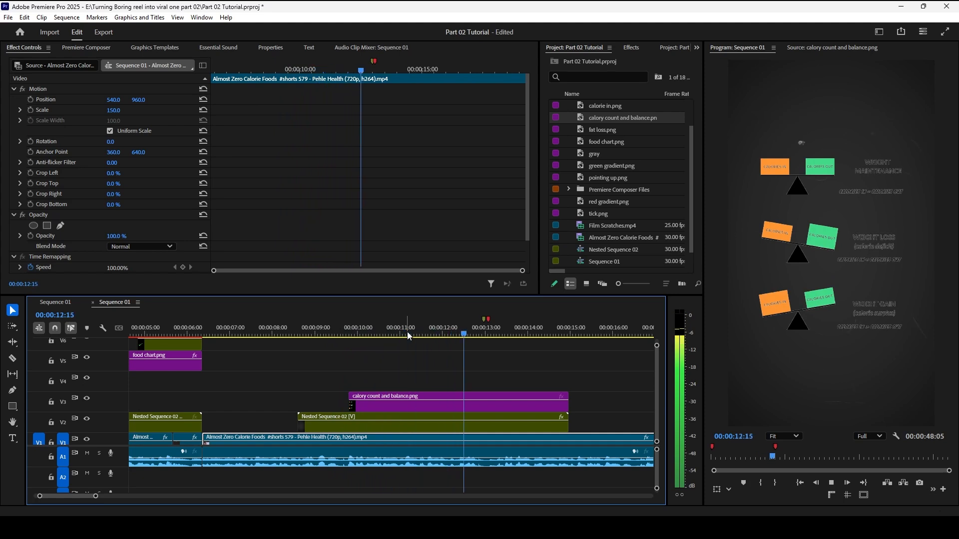
pyautogui.scroll(-5, 535, 349)
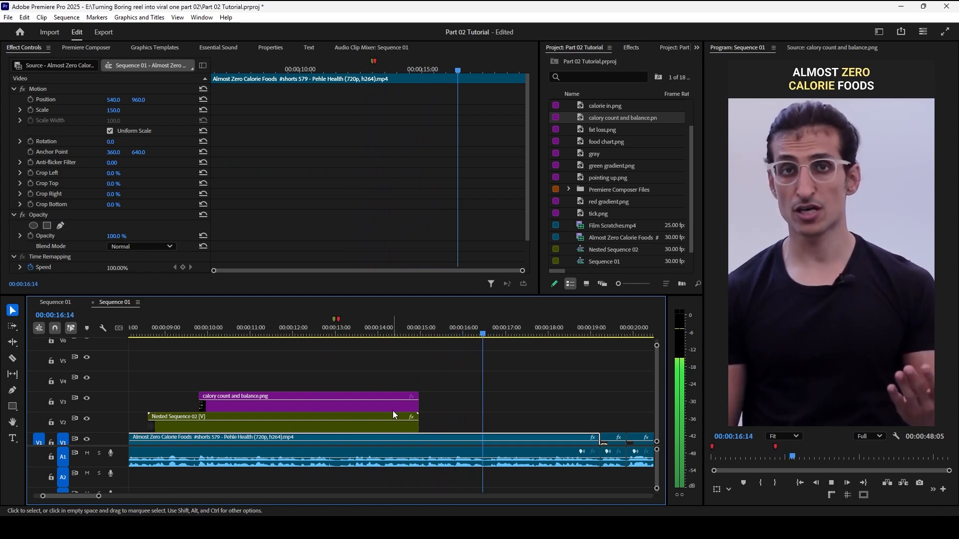
pyautogui.moveTo(493, 323); pyautogui.dragTo(488, 322)
pyautogui.scroll(-2, 457, 397)
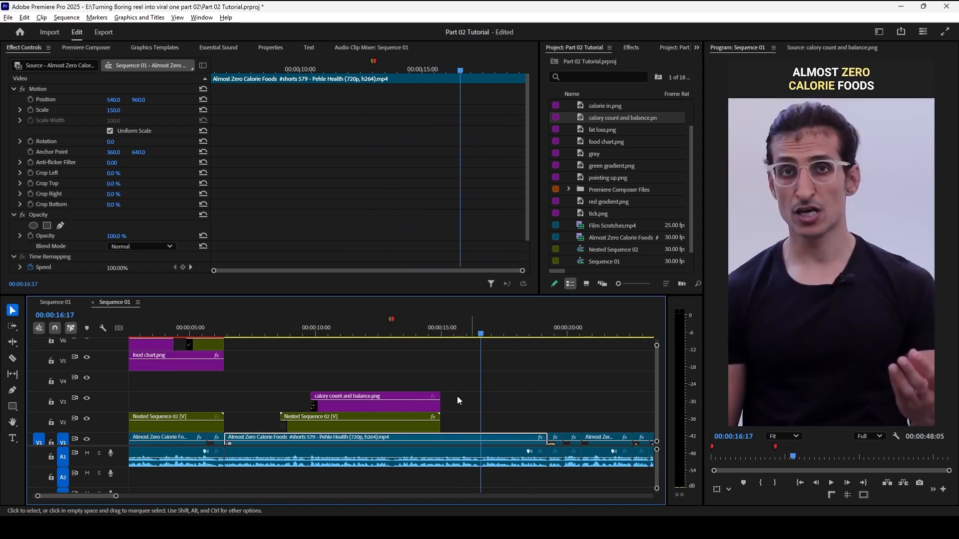
# Step: Inspect the layers inside the nested background and extend the end of its second clip to 00:00:16:17
pyautogui.doubleClick(391, 428)
pyautogui.moveTo(321, 452); pyautogui.dragTo(622, 346)
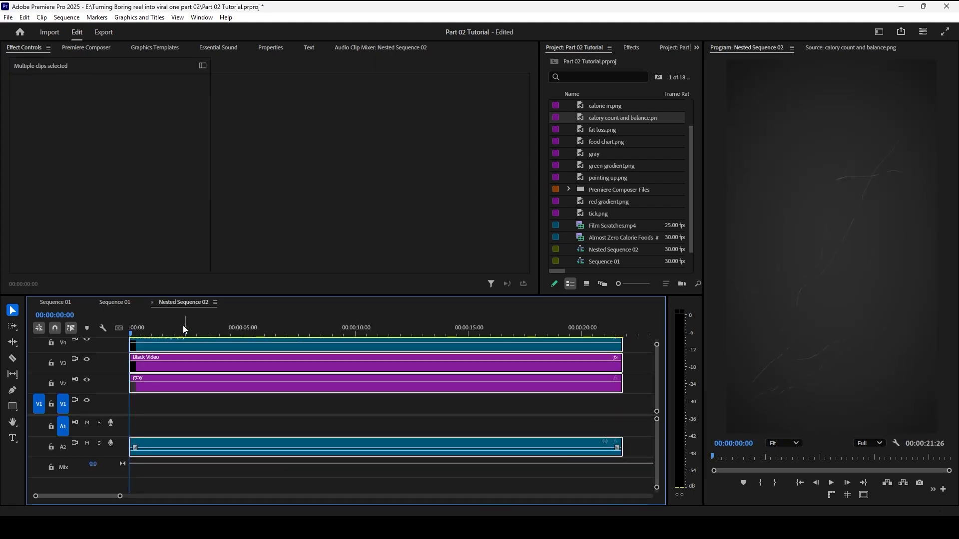
pyautogui.click(152, 303)
pyautogui.click(424, 425)
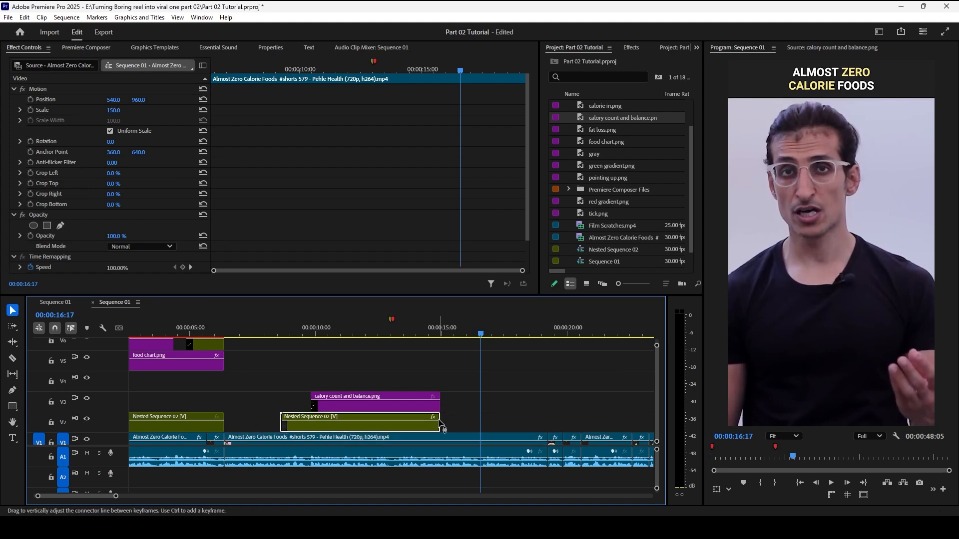
pyautogui.moveTo(440, 424); pyautogui.dragTo(506, 423)
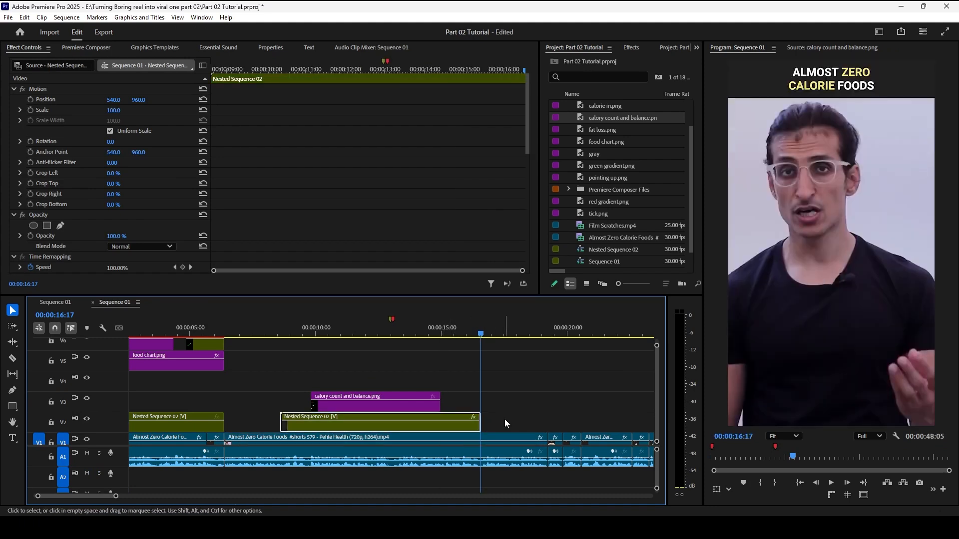
# Step: Play the extended background's entrance and move the calorie balance graphic to start at 00:00:09:14
pyautogui.moveTo(387, 334); pyautogui.dragTo(283, 349)
pyautogui.press('space')
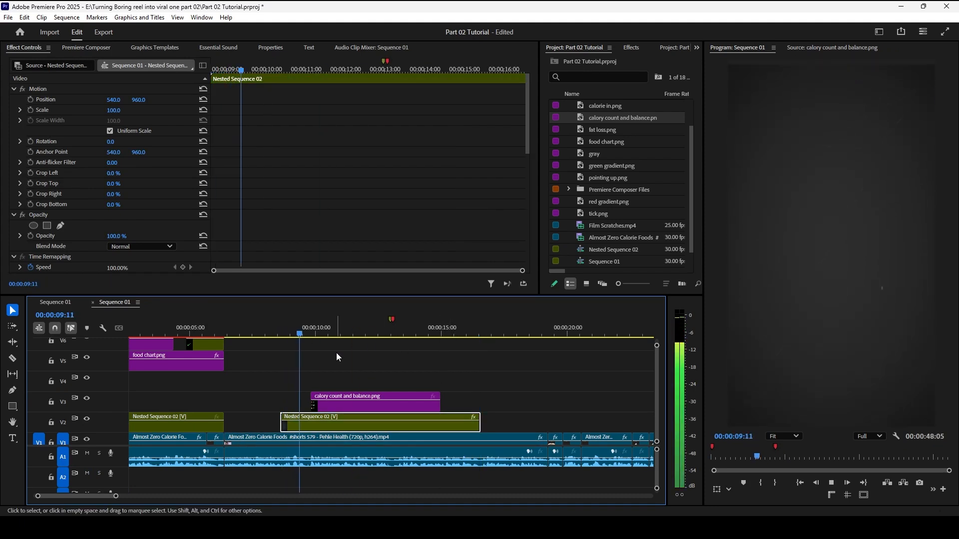
pyautogui.press('space')
pyautogui.press('=')
pyautogui.moveTo(329, 405); pyautogui.dragTo(311, 409)
pyautogui.moveTo(241, 70); pyautogui.dragTo(212, 70)
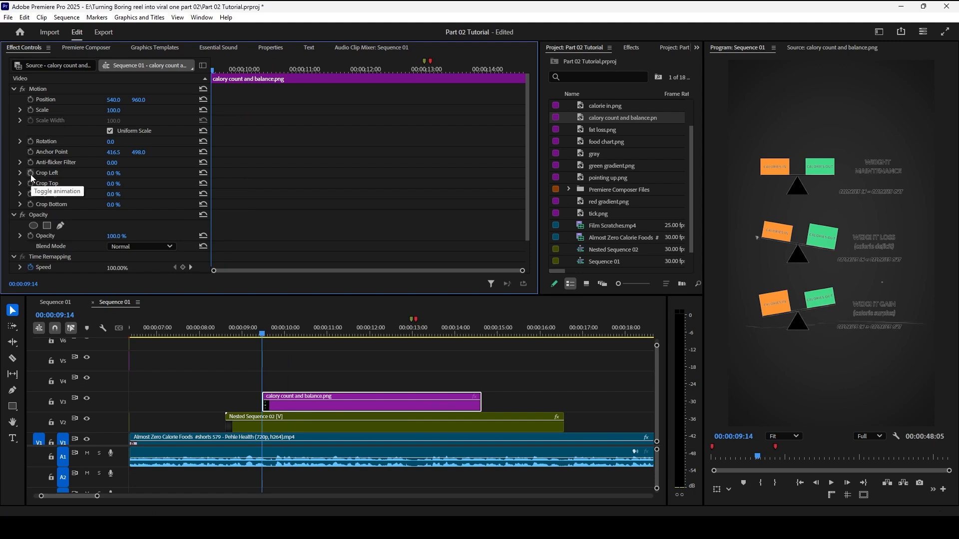
# Step: Play the opening chart scene from the beginning of the sequence to review its reveal animation
pyautogui.press('Home')
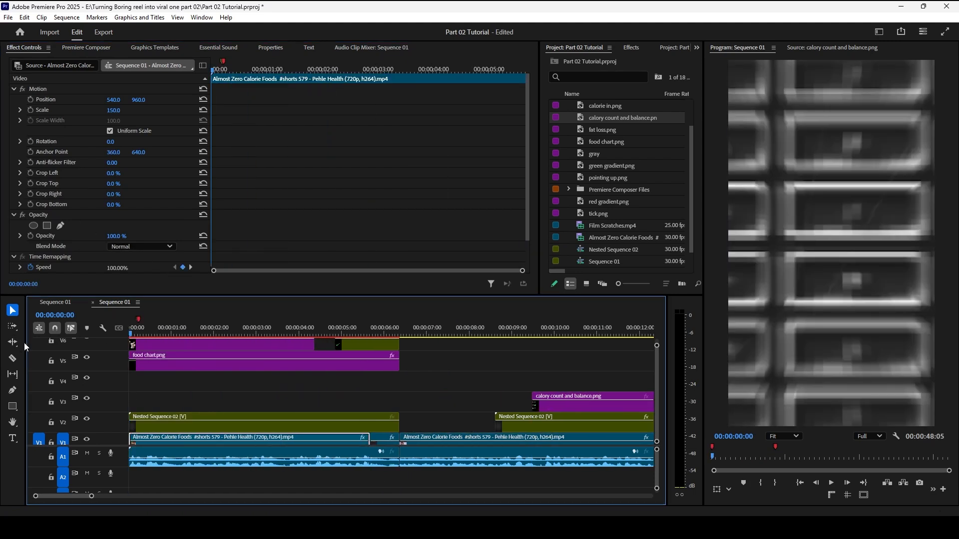
pyautogui.press('space')
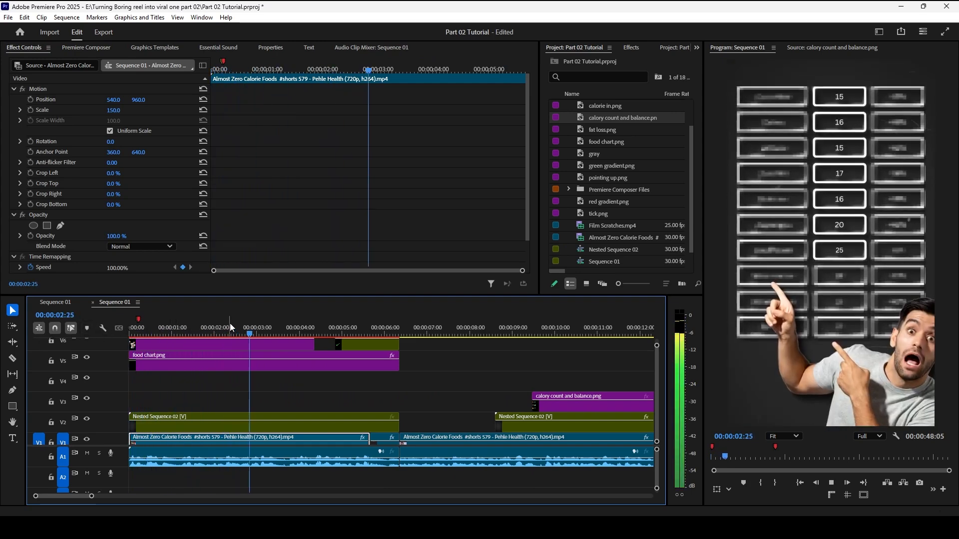
pyautogui.press('space')
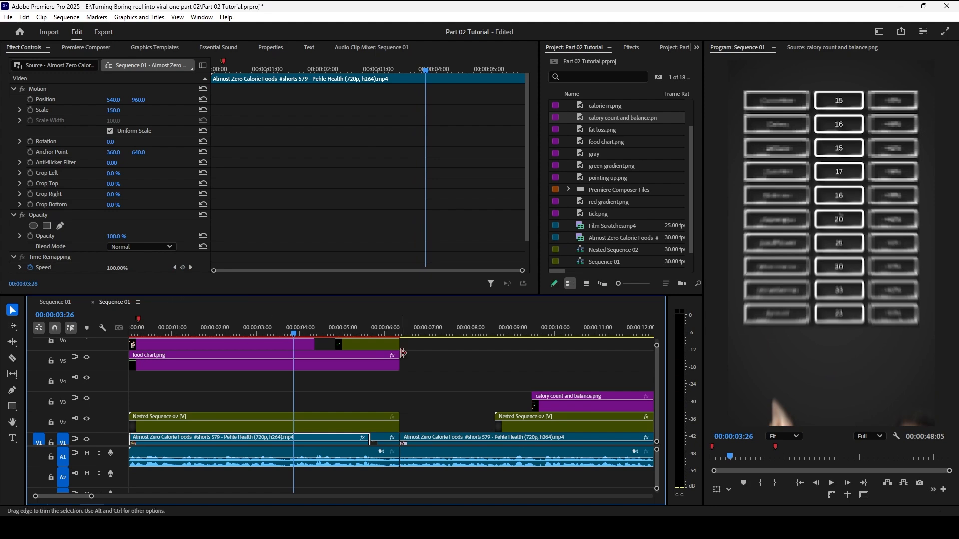
# Step: Keyframe the calorie balance graphic's Crop Bottom from 100% at 00:00:09:14 to 0% at 00:00:10:11 and play the reveal
pyautogui.click(543, 334)
pyautogui.scroll(-3, 524, 369)
pyautogui.click(479, 406)
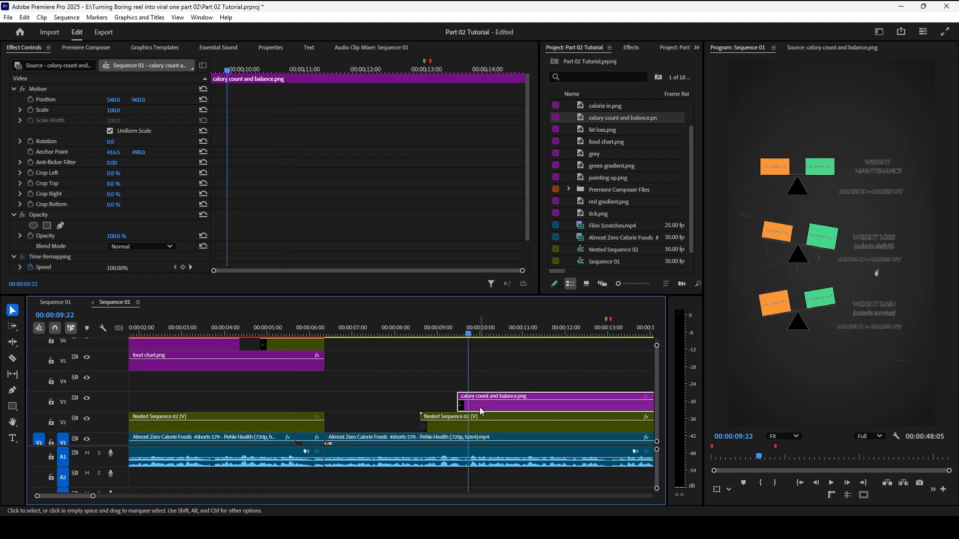
pyautogui.moveTo(228, 70); pyautogui.dragTo(167, 90)
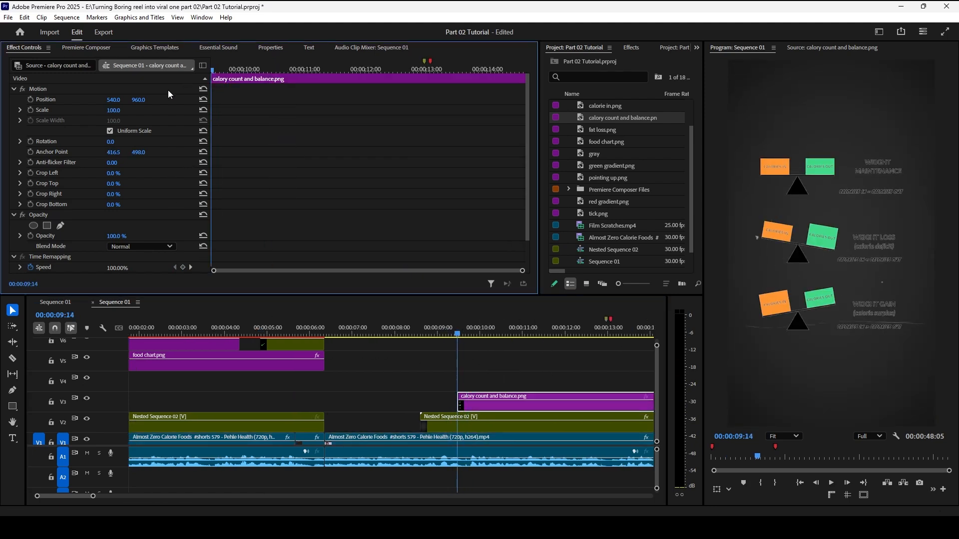
pyautogui.click(30, 204)
pyautogui.moveTo(225, 72); pyautogui.dragTo(268, 77)
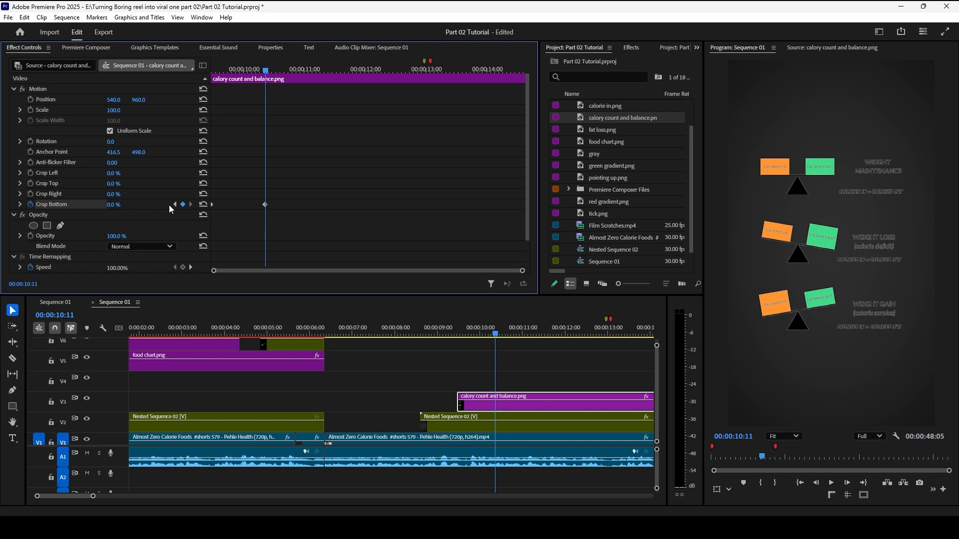
pyautogui.click(174, 204)
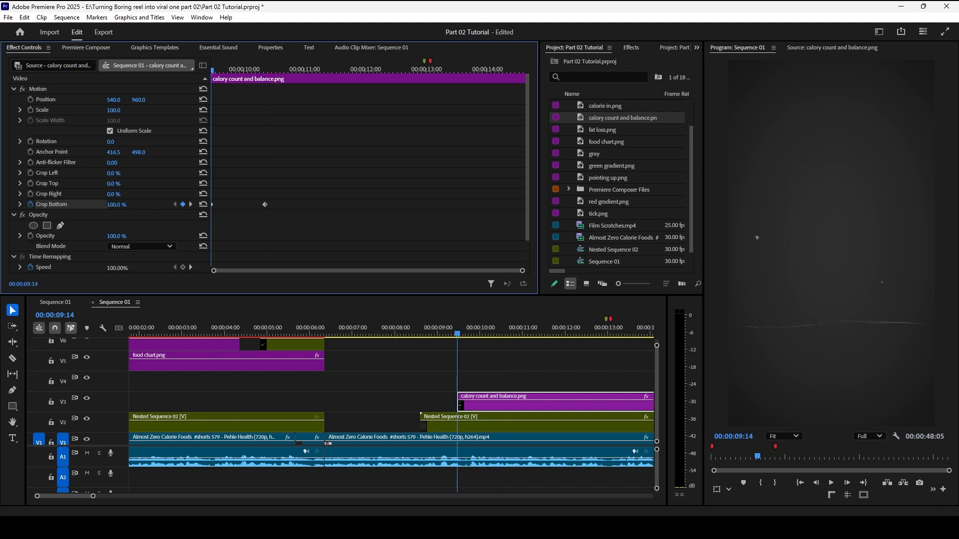
pyautogui.press('space')
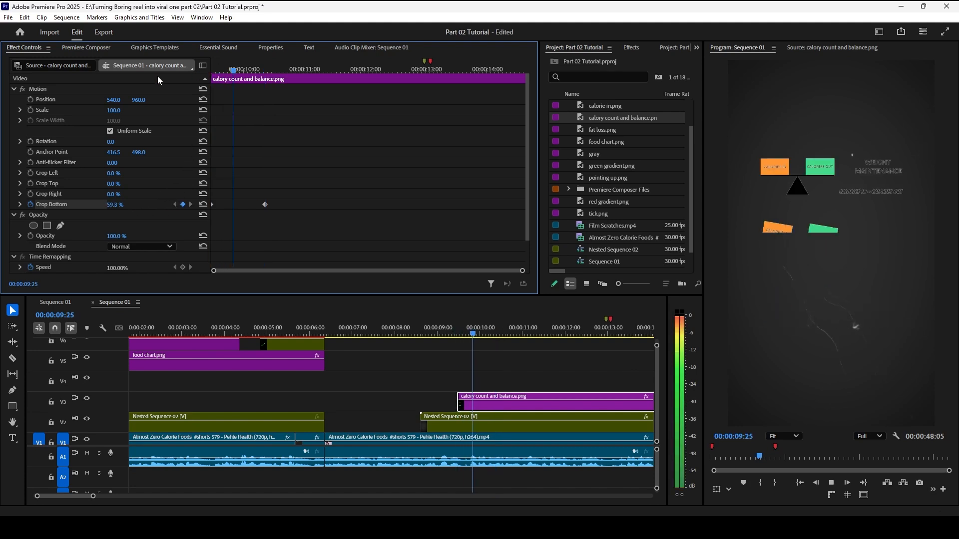
# Step: Go through the calorie balance reveal frame by frame and park the playhead at 00:00:09:25, where the second balance starts appearing
pyautogui.click(244, 69)
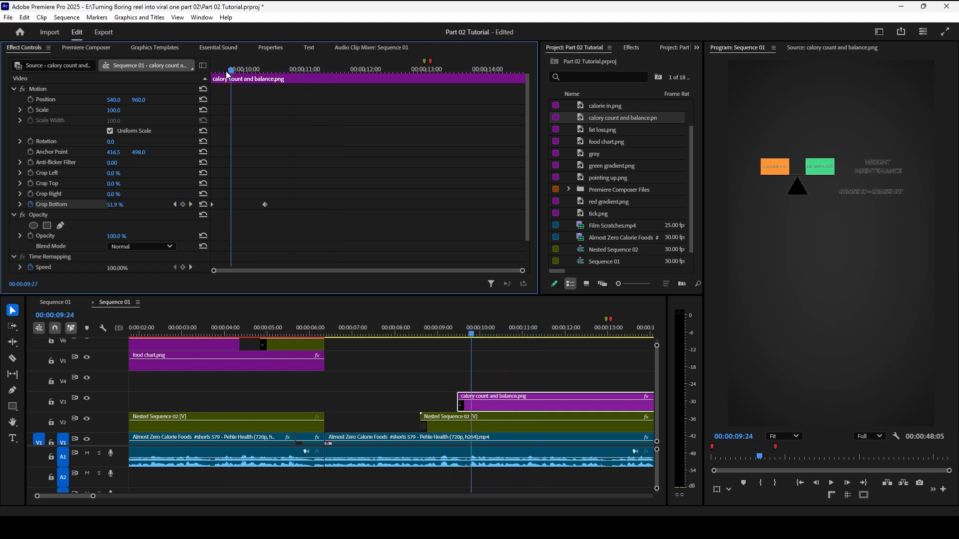
pyautogui.press('Left')
pyautogui.press('Left')
pyautogui.press('Left')
pyautogui.press('Left')
pyautogui.press('Left')
pyautogui.press('Left')
pyautogui.press('Left')
pyautogui.press('Left')
pyautogui.press('Left')
pyautogui.press('Left')
pyautogui.press('Left')
pyautogui.press('Left')
pyautogui.press('Left')
pyautogui.press('Left')
pyautogui.press('Left')
pyautogui.press('Left')
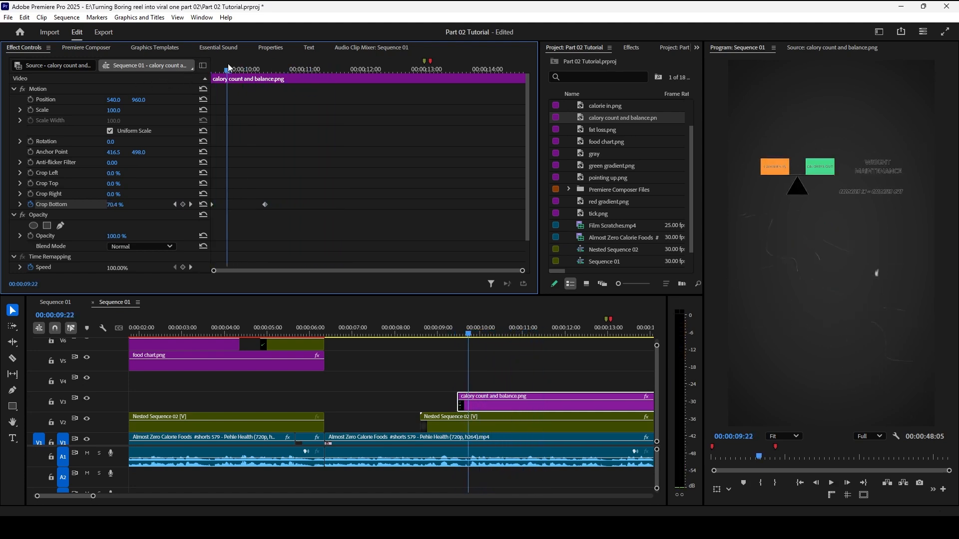
pyautogui.press('Right')
pyautogui.press('Right')
pyautogui.press('Right')
pyautogui.press('Right')
pyautogui.press('Right')
pyautogui.press('Right')
pyautogui.press('Right')
pyautogui.press('Right')
pyautogui.press('Right')
pyautogui.press('Right')
pyautogui.press('Right')
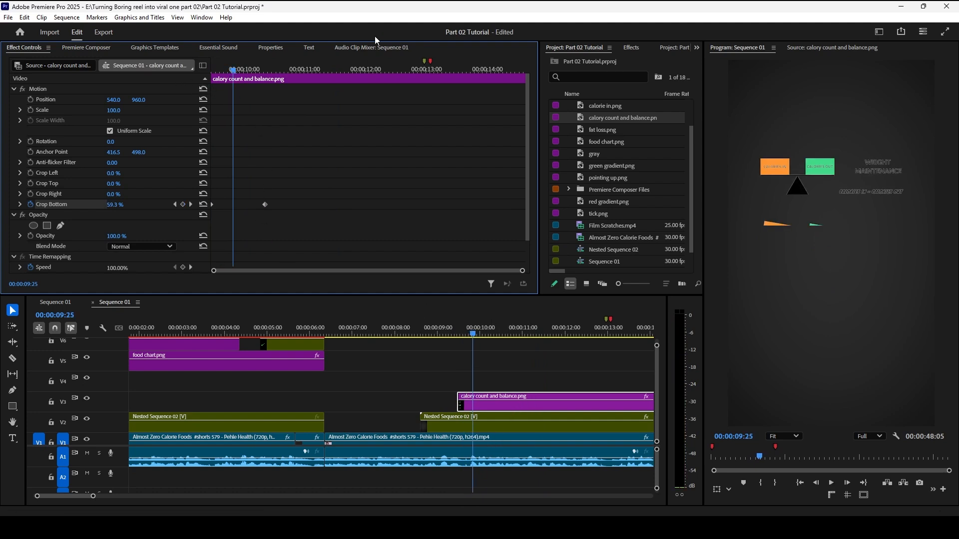
# Step: Place the Hollow Pop 06 sound on track A2 at 00:00:09:25 and play the reveal with it
pyautogui.click(80, 48)
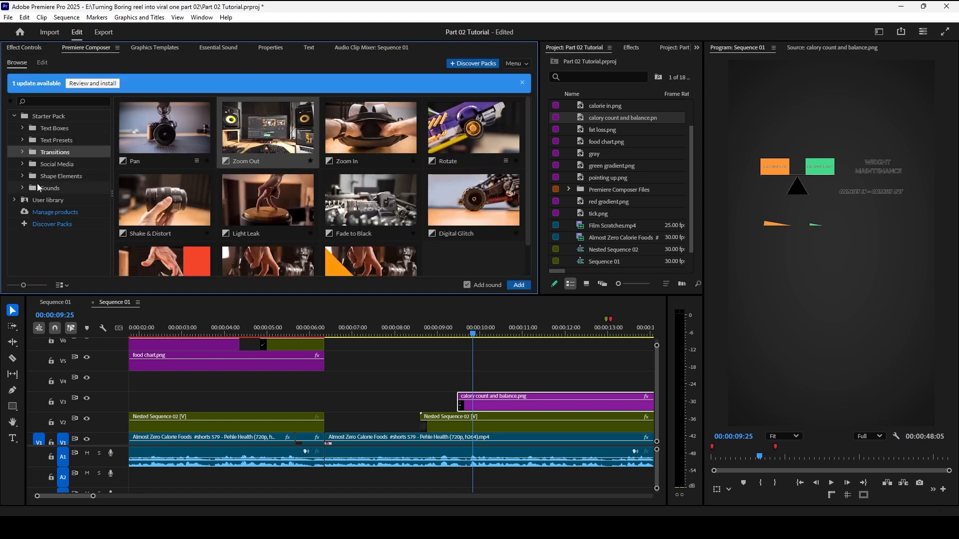
pyautogui.click(22, 189)
pyautogui.scroll(-3, 69, 238)
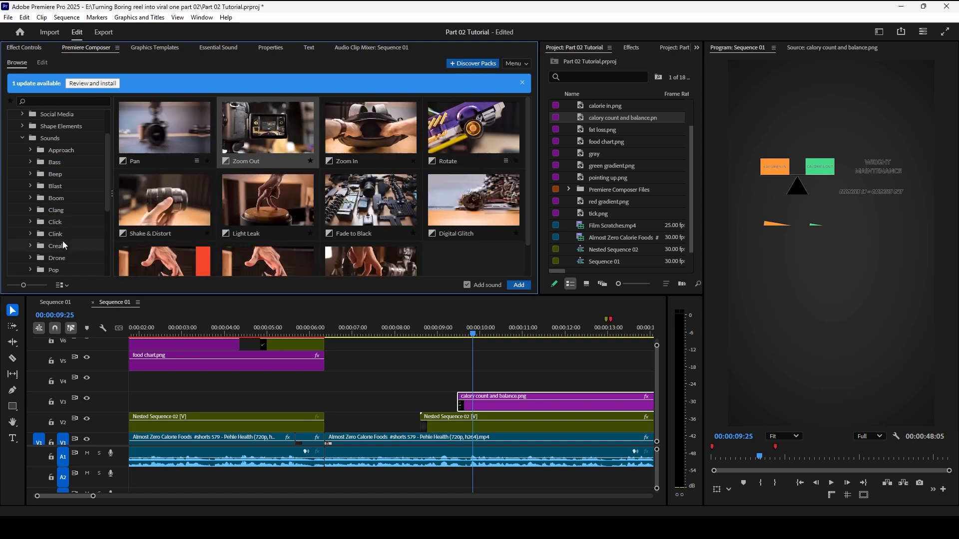
pyautogui.click(54, 187)
pyautogui.click(184, 145)
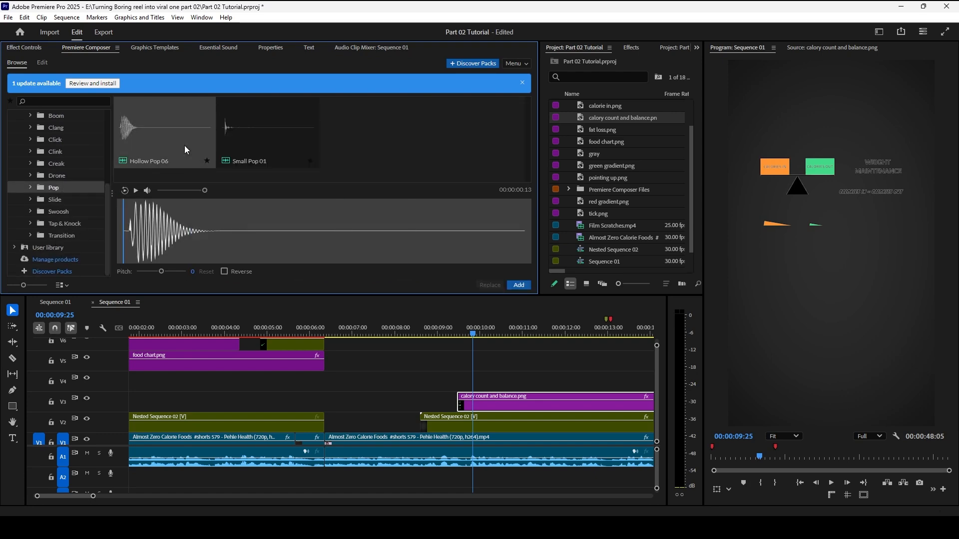
pyautogui.moveTo(184, 145); pyautogui.dragTo(543, 401)
pyautogui.moveTo(487, 470); pyautogui.dragTo(487, 470)
pyautogui.click(451, 328)
pyautogui.press('space')
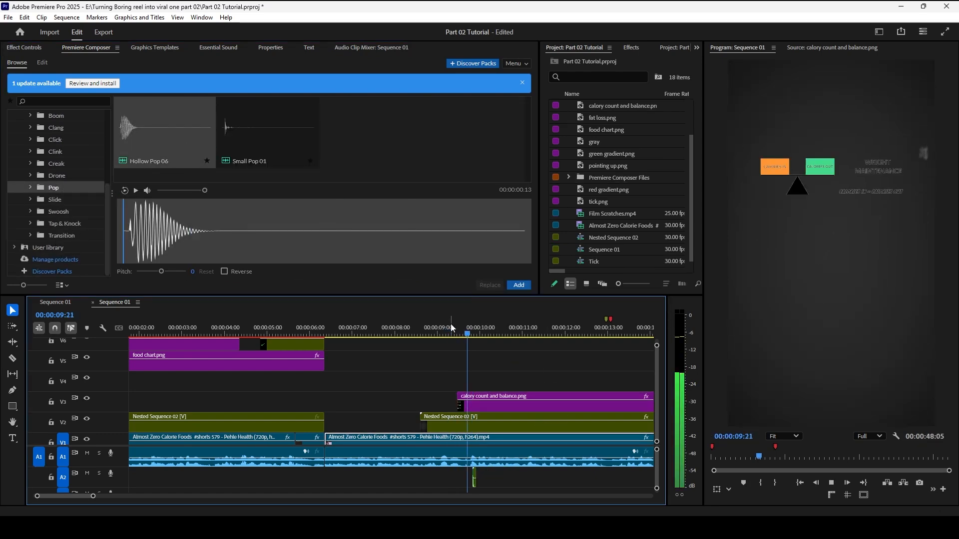
# Step: Paste a second copy of the pop sound on track A2 at 00:00:10:11
pyautogui.hotkey('ctrl', 'v')
pyautogui.press('=')
pyautogui.press('=')
# Step: Adjust the audio gain of both pop clips together and play the reveal to hear the level
pyautogui.click(425, 483)
pyautogui.rightClick(439, 486)
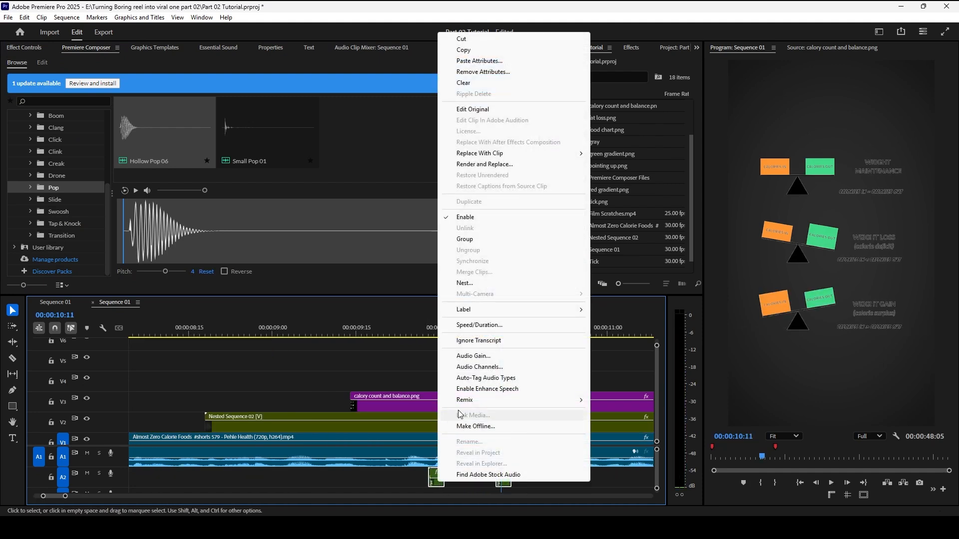
pyautogui.click(474, 356)
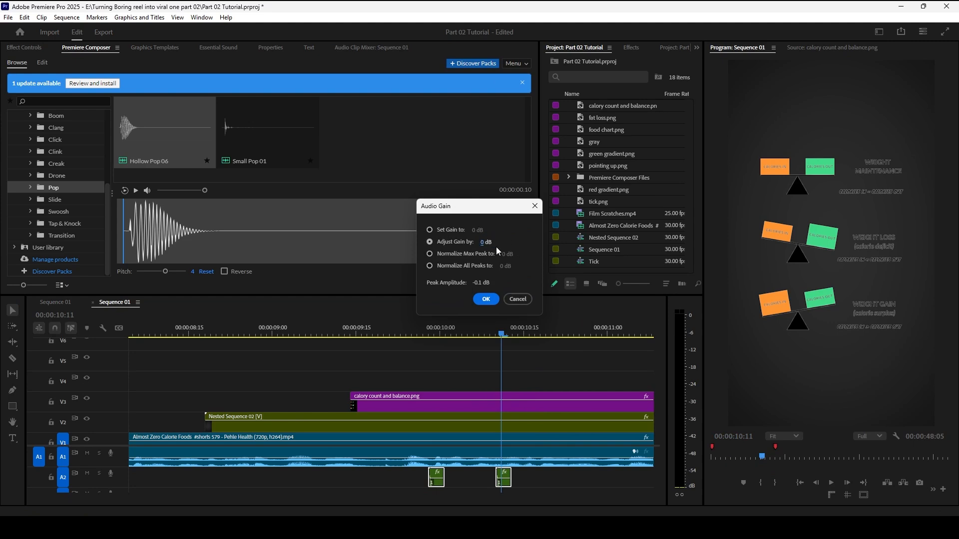
pyautogui.click(486, 299)
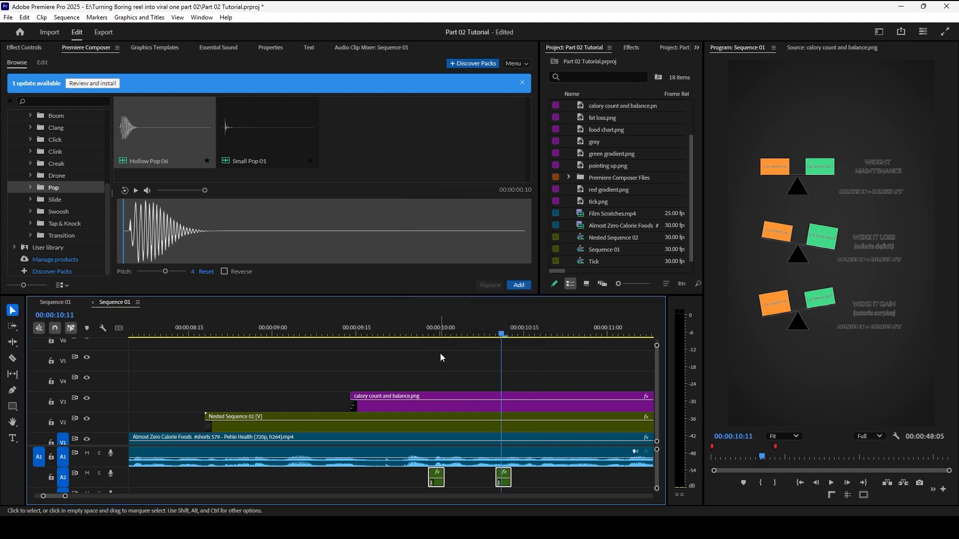
pyautogui.click(193, 334)
pyautogui.click(363, 334)
pyautogui.press('space')
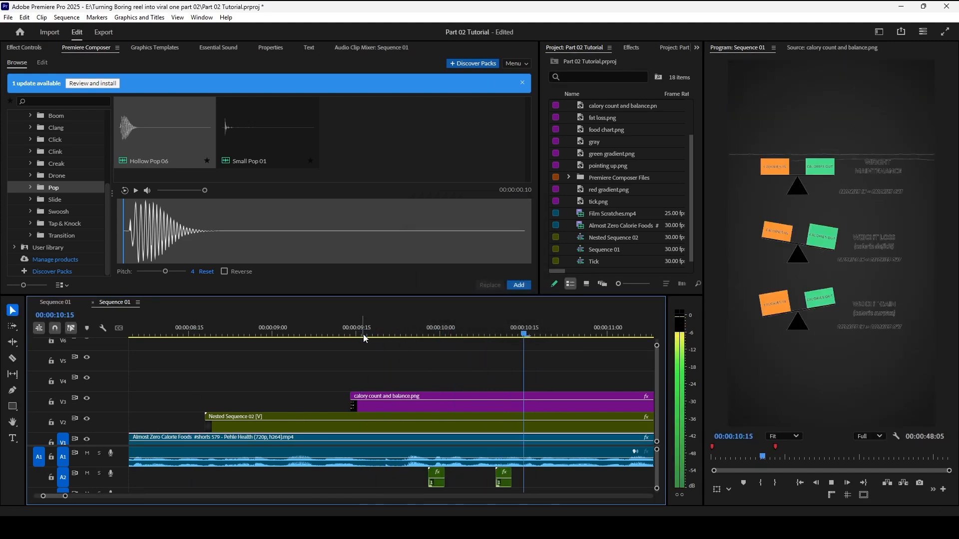
pyautogui.press('space')
# Step: Duplicate the first pop sound to start at 00:00:09:20 on track A2
pyautogui.scroll(5, 360, 415)
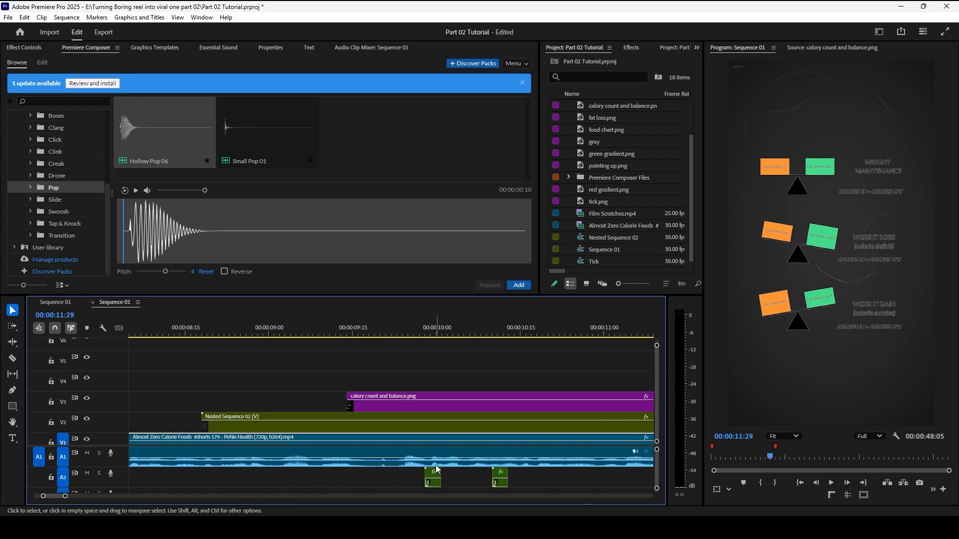
pyautogui.moveTo(436, 488); pyautogui.dragTo(396, 488)
pyautogui.moveTo(375, 327); pyautogui.dragTo(381, 327)
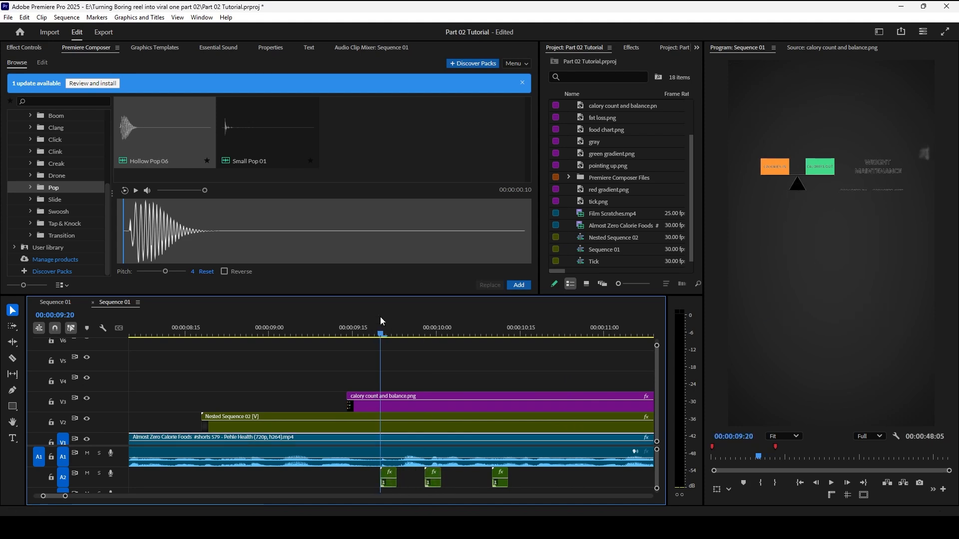
# Step: Split the A1 voice audio at 00:00:09:20, trim three frames off the start of its following part, and play the result
pyautogui.click(391, 459)
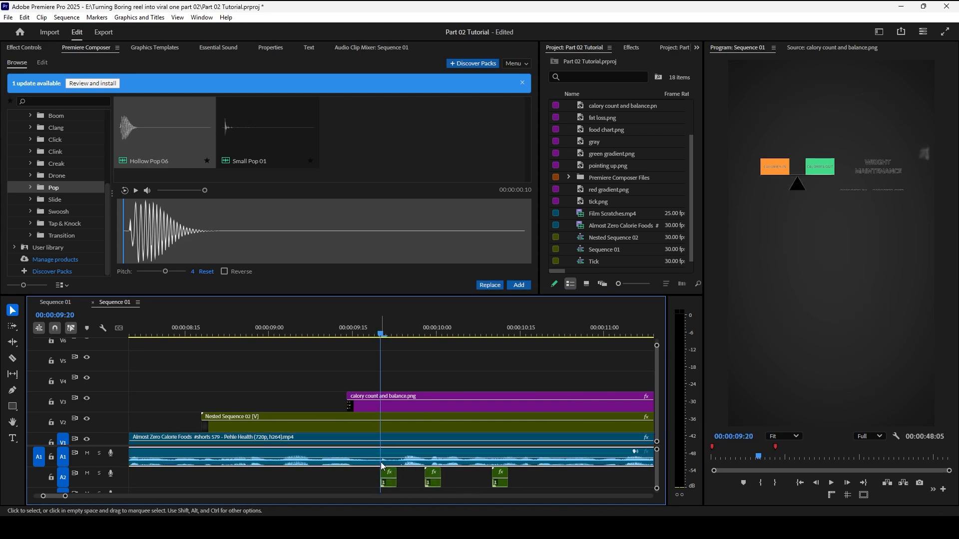
pyautogui.hotkey('ctrl', 'k')
pyautogui.moveTo(384, 454); pyautogui.dragTo(398, 453)
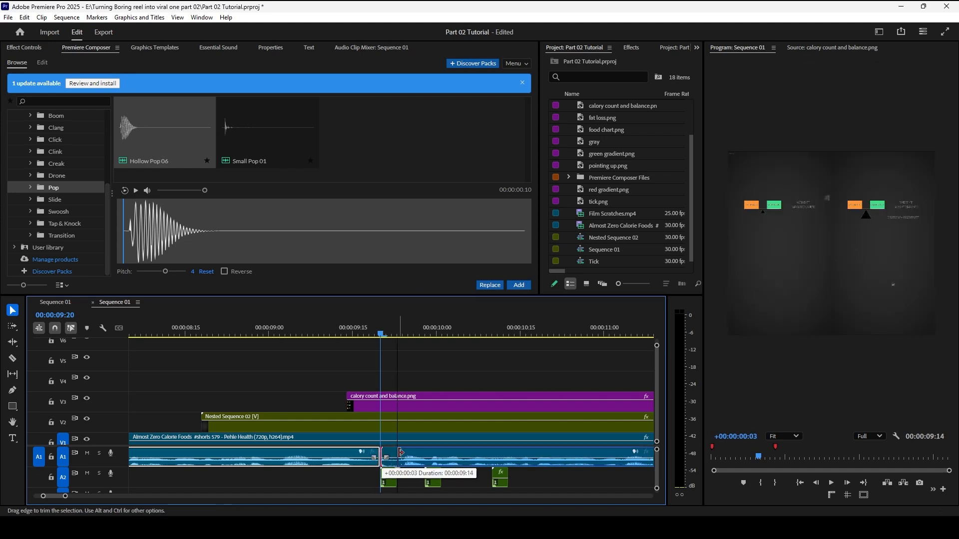
pyautogui.click(353, 333)
pyautogui.press('space')
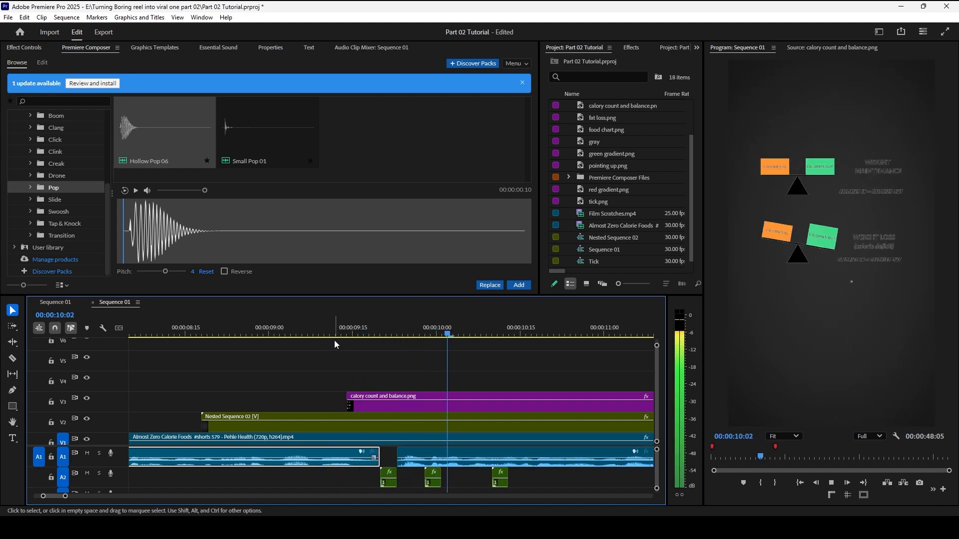
pyautogui.press('-')
pyautogui.press('-')
pyautogui.press('-')
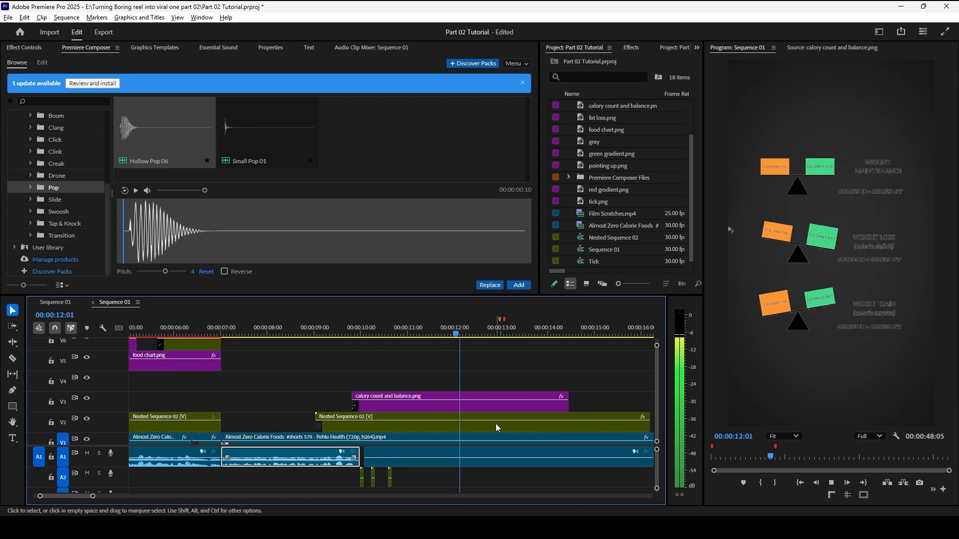
pyautogui.press('space')
# Step: Adjust the audio gain of all three pop clips together and play the calorie section from 00:00:08:26
pyautogui.scroll(2, 424, 494)
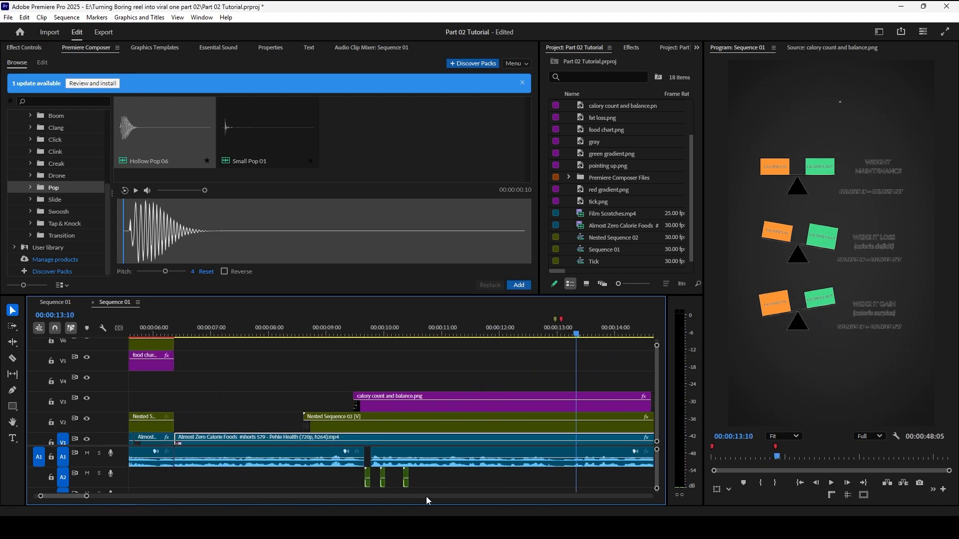
pyautogui.moveTo(438, 488); pyautogui.dragTo(377, 481)
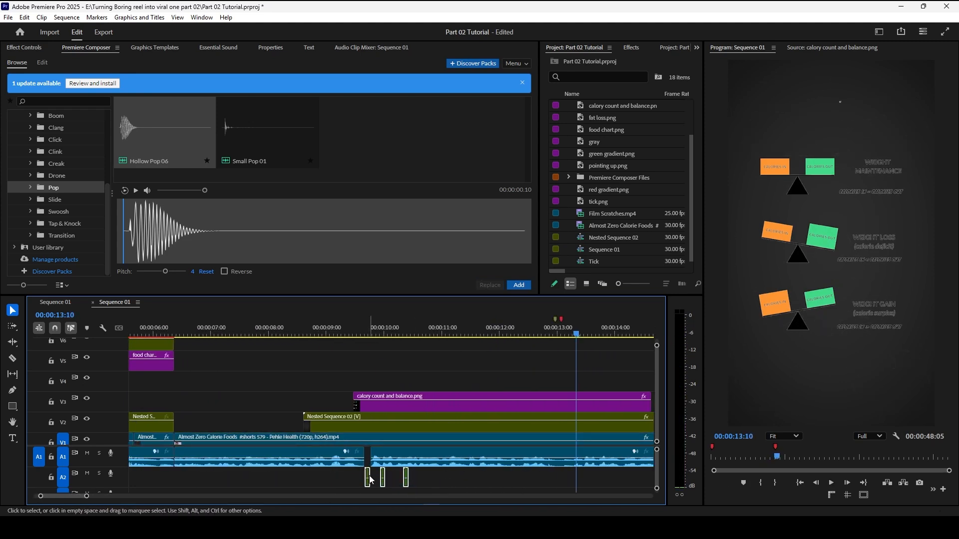
pyautogui.rightClick(369, 478)
pyautogui.click(395, 347)
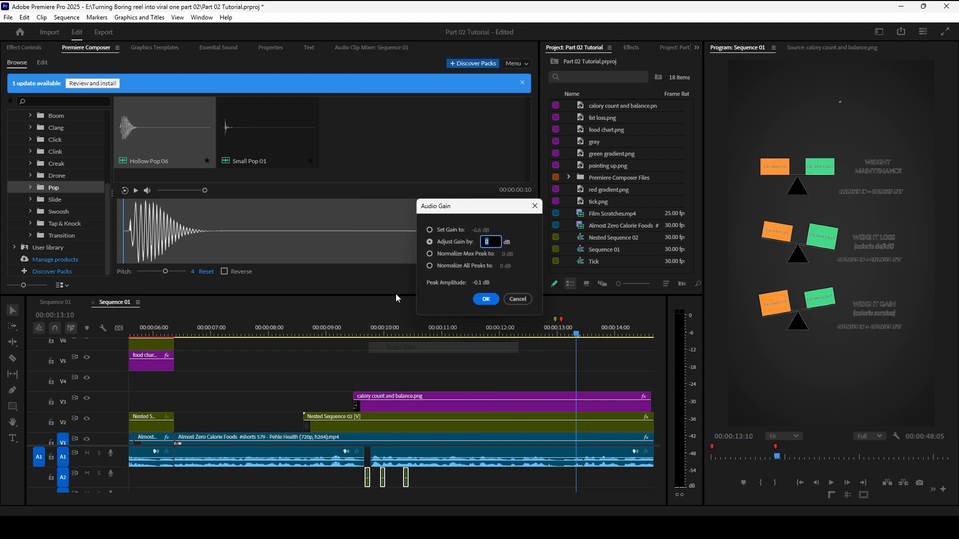
pyautogui.click(486, 300)
pyautogui.click(317, 336)
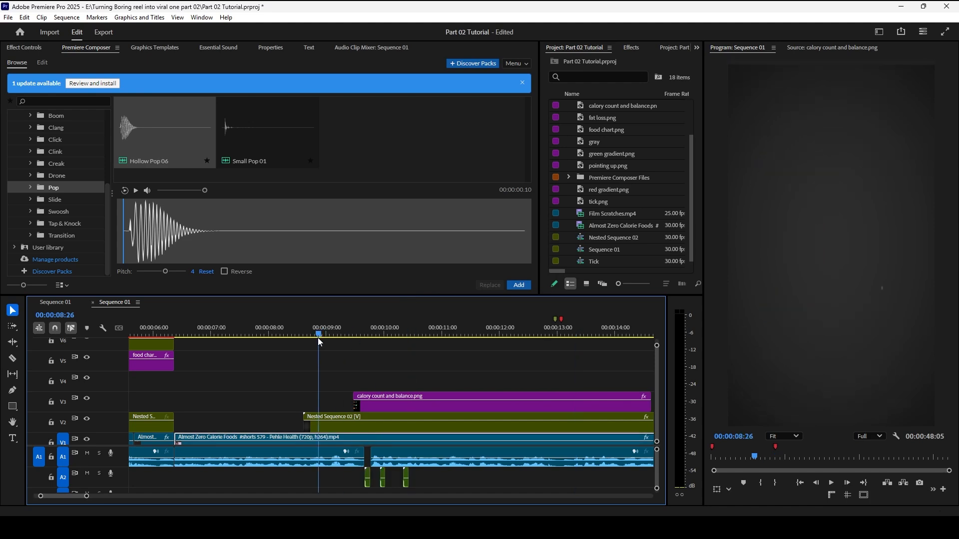
pyautogui.press('space')
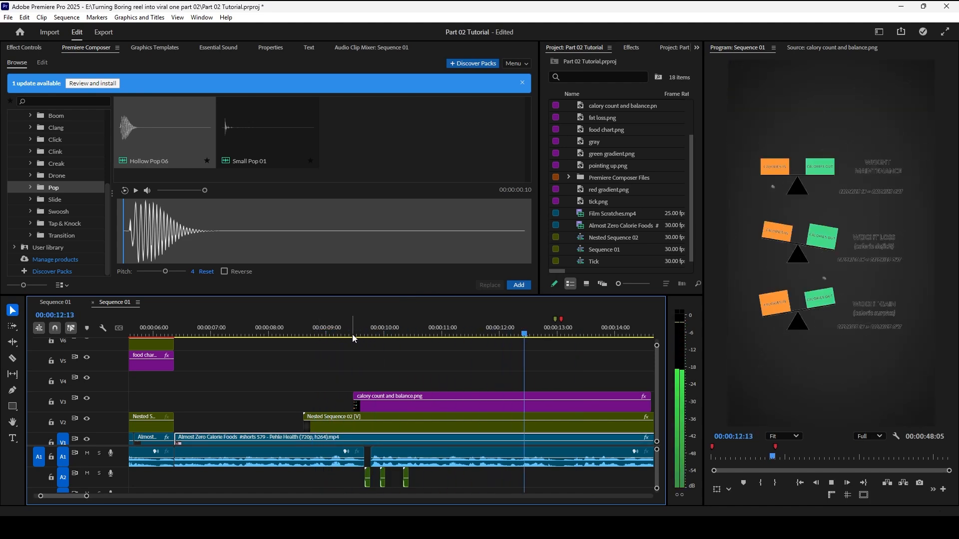
pyautogui.press('space')
# Step: Search the effects for "white glow" and apply the Panda's White glow 02 preset to the calorie balance graphic
pyautogui.press('-')
pyautogui.click(457, 404)
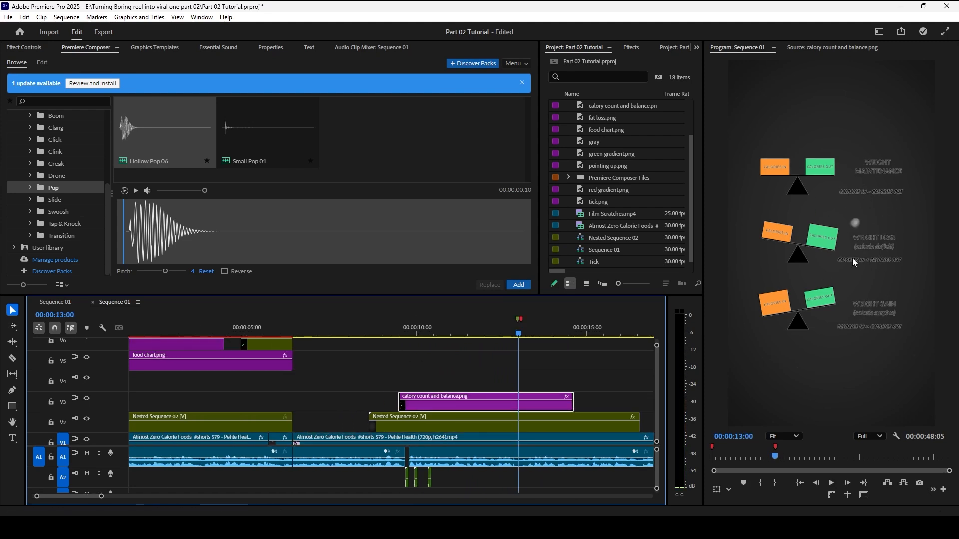
pyautogui.click(628, 48)
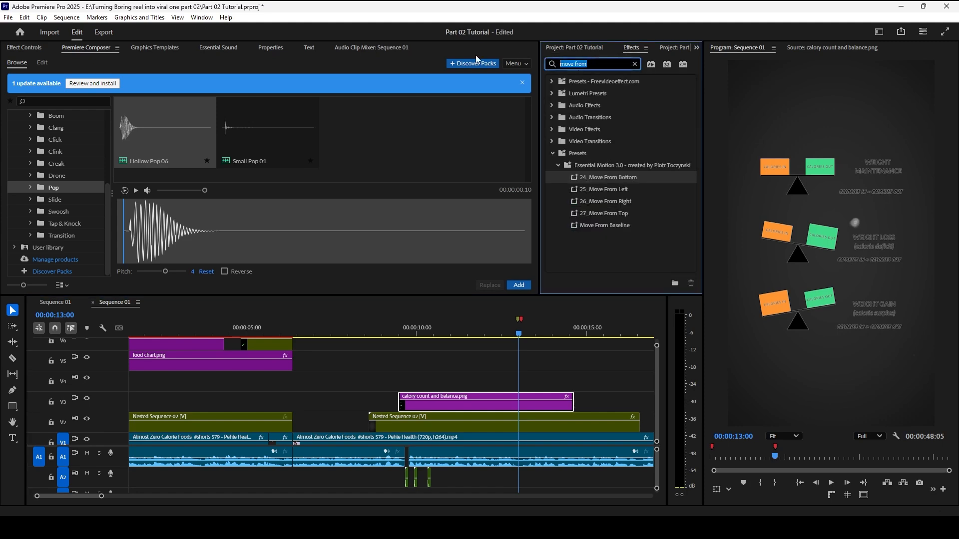
pyautogui.write('hite fl;o')
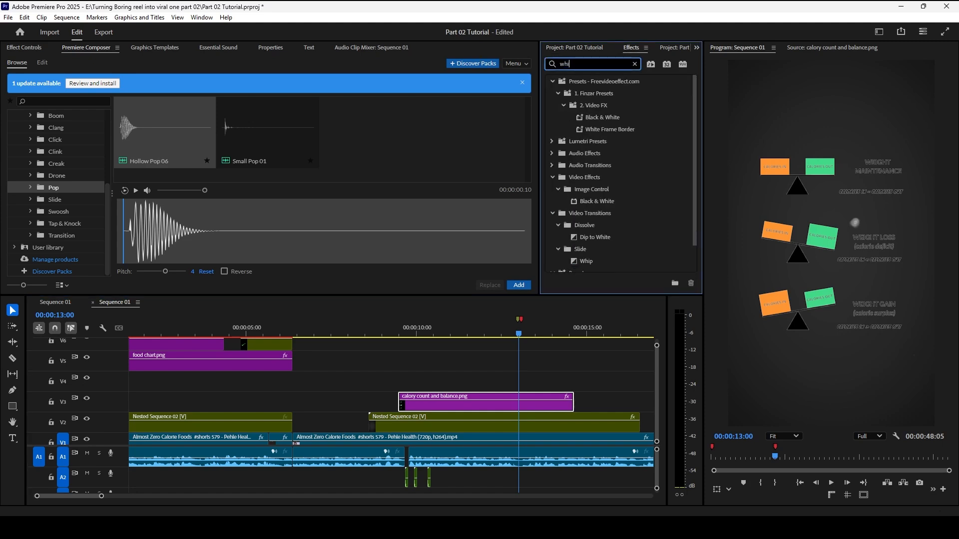
pyautogui.press('BackSpace')
pyautogui.press('BackSpace')
pyautogui.write('g')
pyautogui.moveTo(593, 177); pyautogui.dragTo(444, 405)
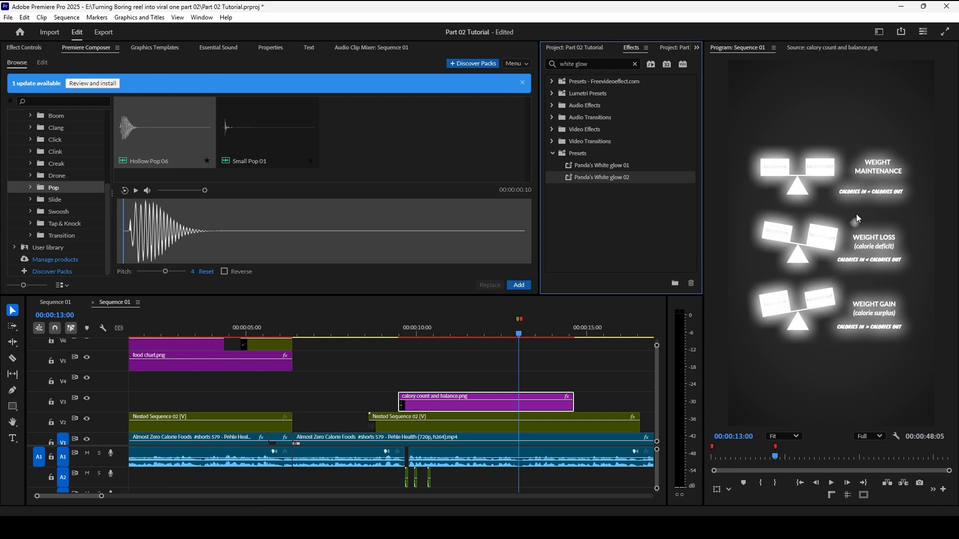
# Step: Compare the glow preset's two Lumetri Color effects on the balance graphic and disable only the first one
pyautogui.click(35, 48)
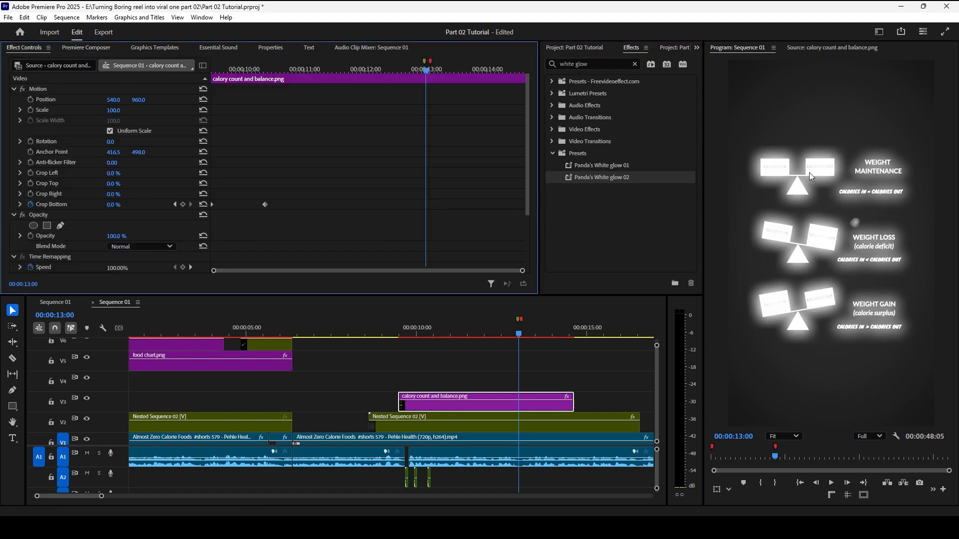
pyautogui.scroll(-3, 361, 183)
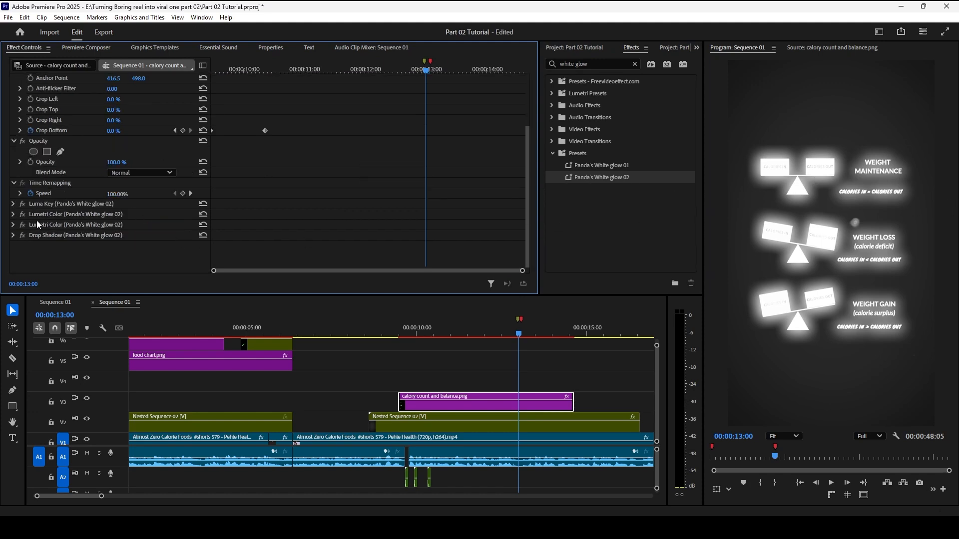
pyautogui.click(22, 225)
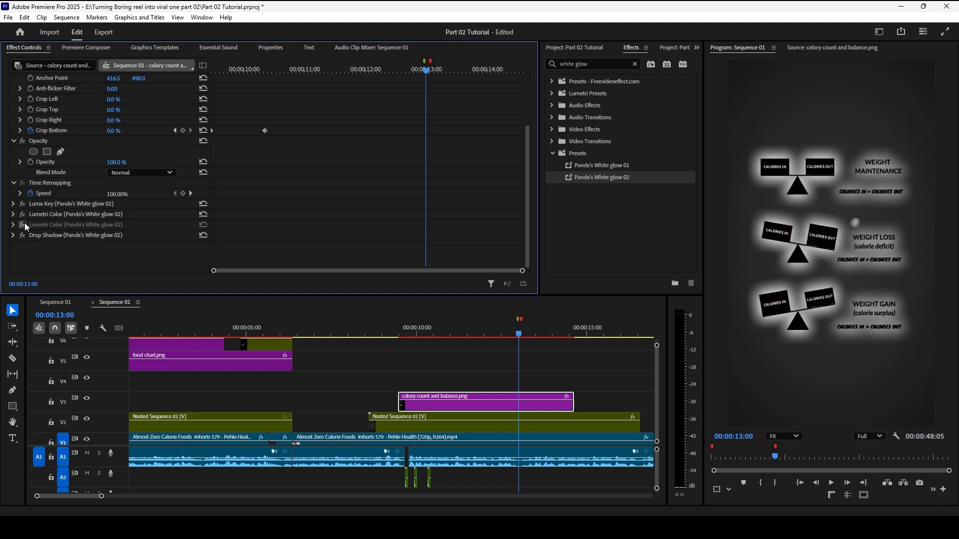
pyautogui.click(25, 222)
pyautogui.click(20, 213)
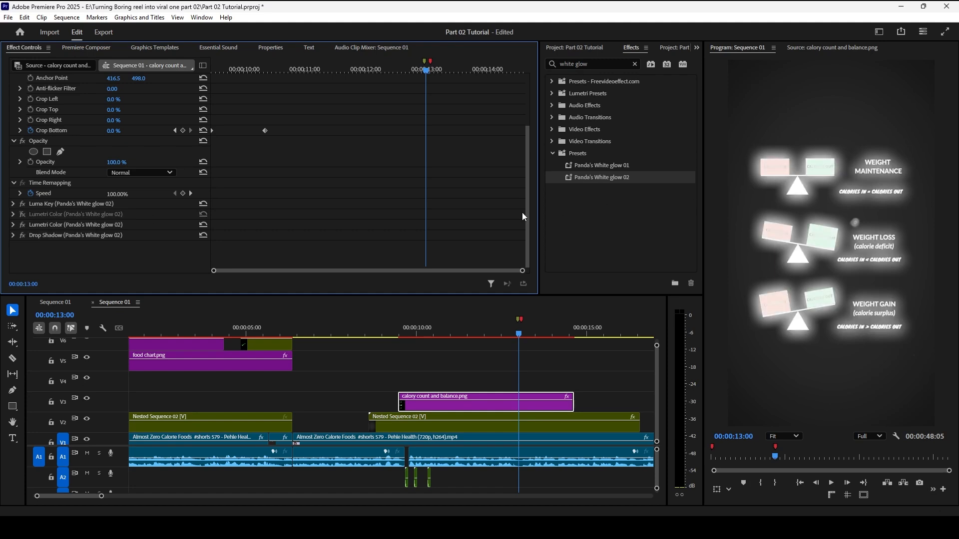
# Step: Set the glow's Drop Shadow Opacity to 25% and its Softness to 26 on the calorie balance graphic
pyautogui.click(16, 236)
pyautogui.scroll(-3, 166, 248)
pyautogui.click(114, 195)
pyautogui.write('2')
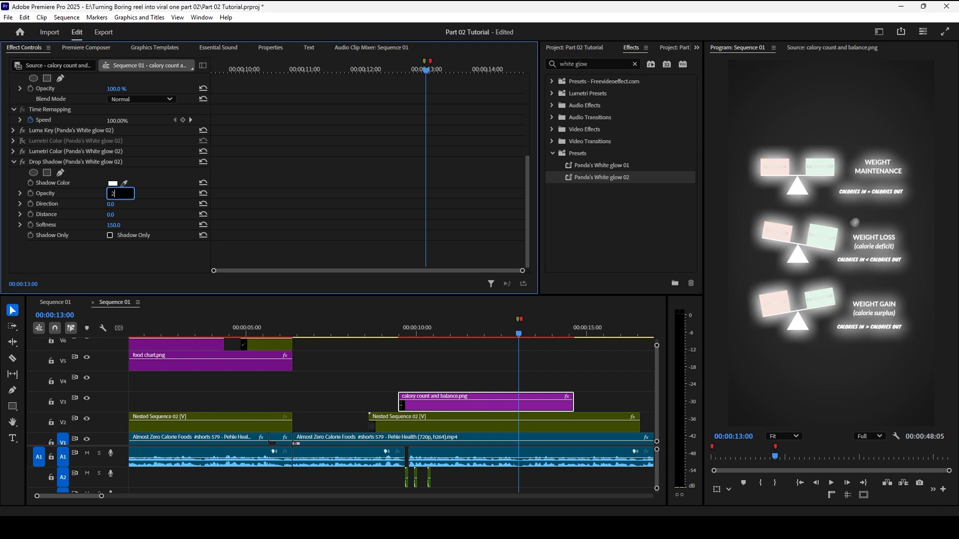
pyautogui.write('5')
pyautogui.press('Return')
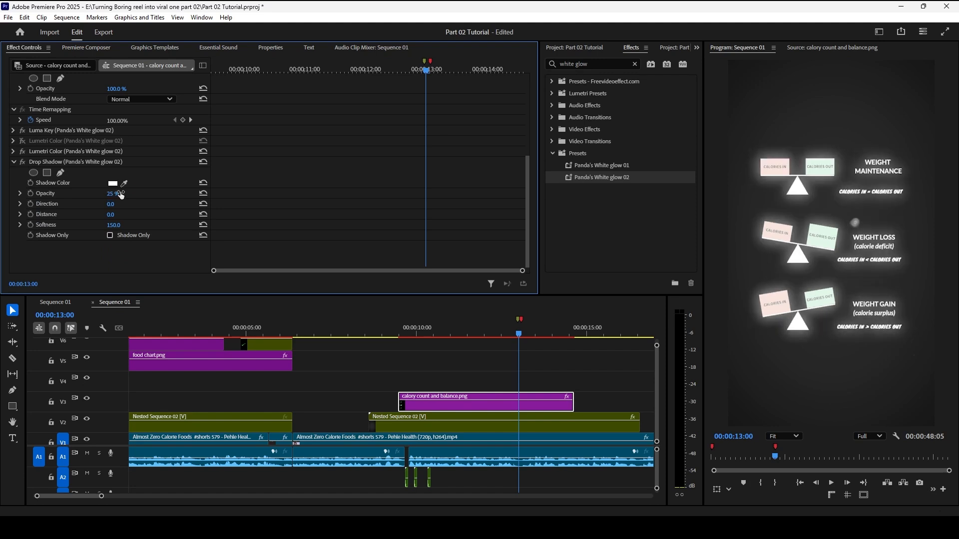
pyautogui.click(120, 225)
pyautogui.write('35')
pyautogui.press('Return')
pyautogui.moveTo(122, 225)
pyautogui.mouseDown()
pyautogui.moveTo(136, 226)
pyautogui.moveTo(105, 225)
pyautogui.mouseUp()
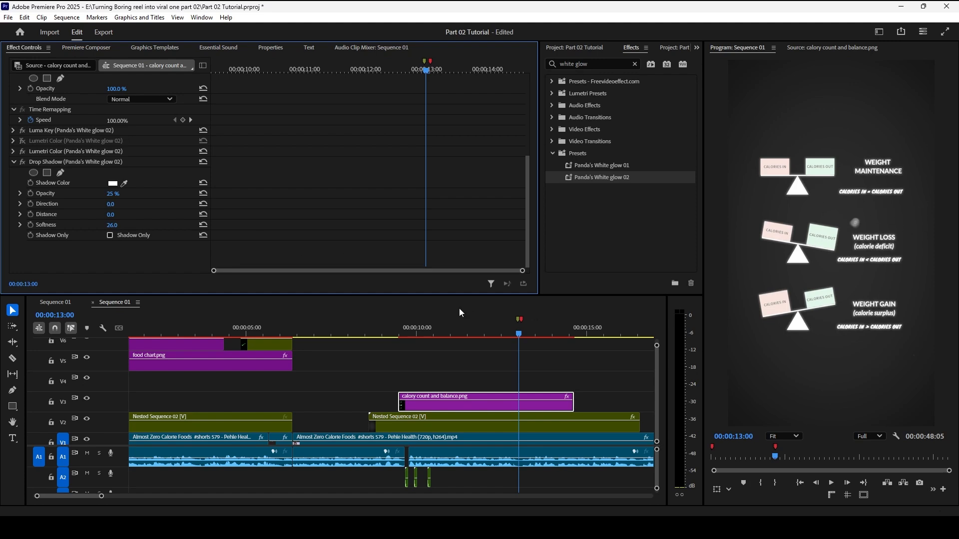
# Step: Play the calorie section to review the balance graphic's reveal with its glow and pop sounds
pyautogui.click(438, 346)
pyautogui.click(388, 331)
pyautogui.press('space')
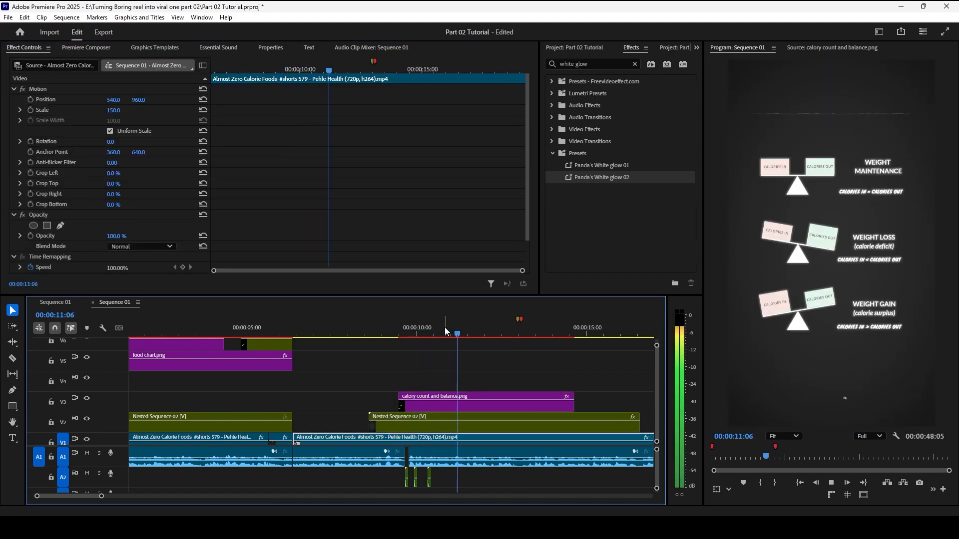
pyautogui.click(388, 331)
pyautogui.press('space')
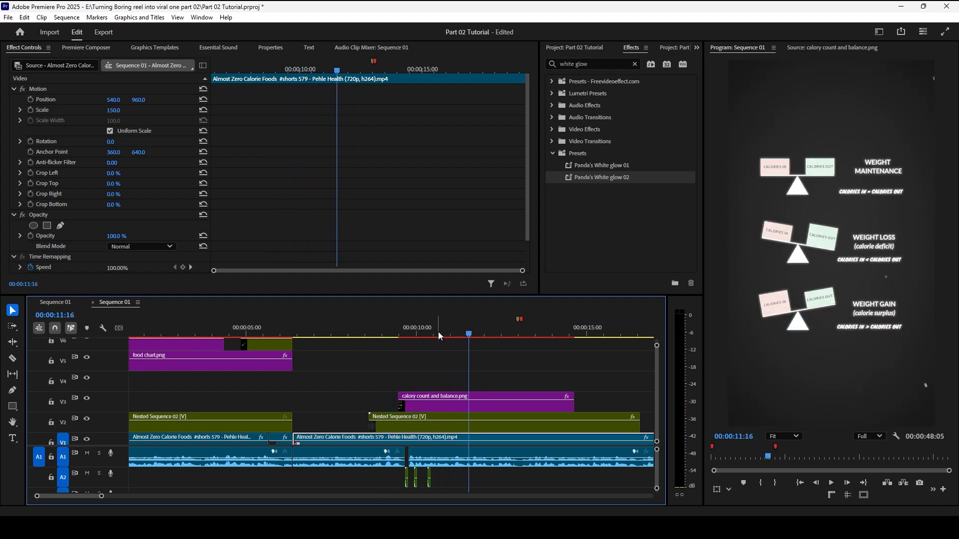
# Step: Duplicate the Tick clip from the food chart section onto V4 above the calorie balance graphic, starting at 00:00:10:17
pyautogui.click(403, 331)
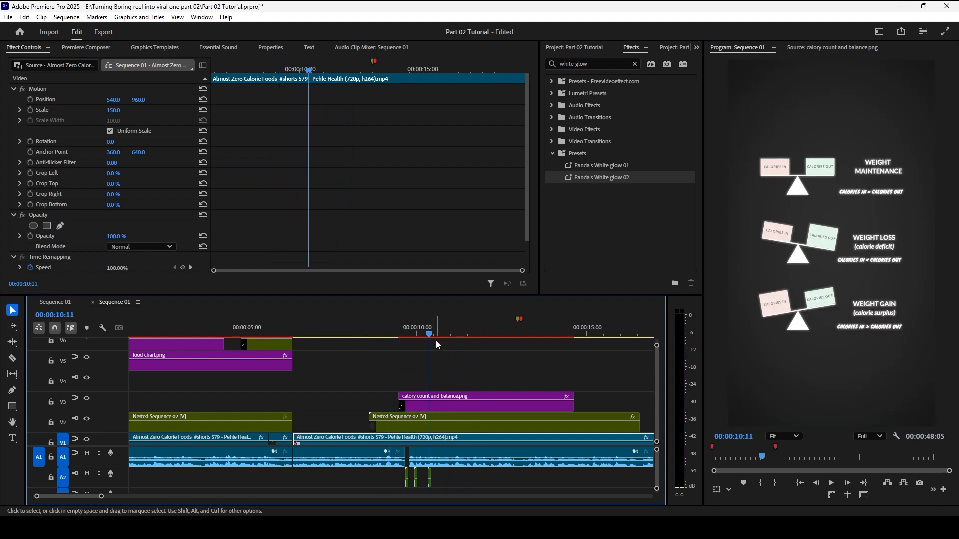
pyautogui.press('=')
pyautogui.click(423, 330)
pyautogui.moveTo(423, 330); pyautogui.dragTo(438, 331)
pyautogui.press('-')
pyautogui.press('-')
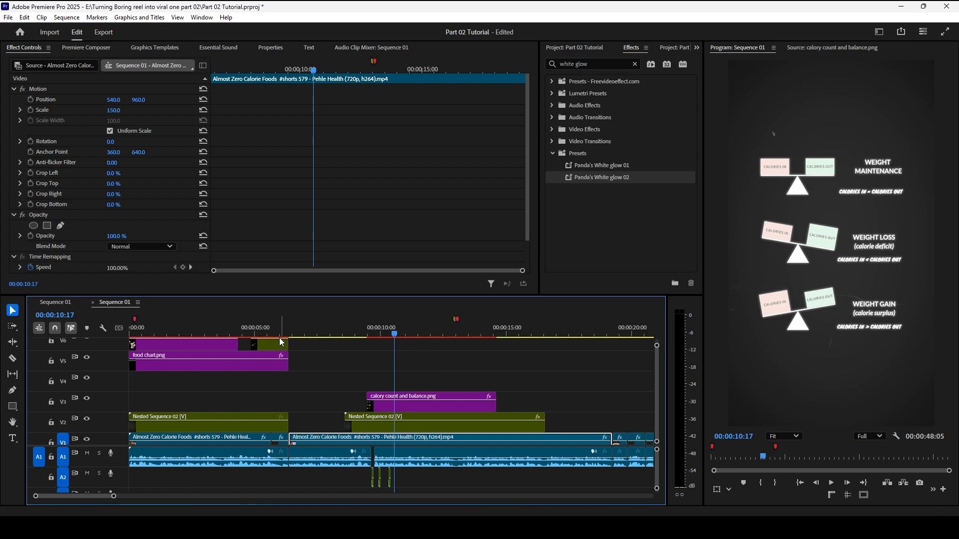
pyautogui.moveTo(268, 343); pyautogui.dragTo(412, 373)
pyautogui.keyDown('alt'); pyautogui.scroll(2, 409, 371); pyautogui.keyUp('alt')
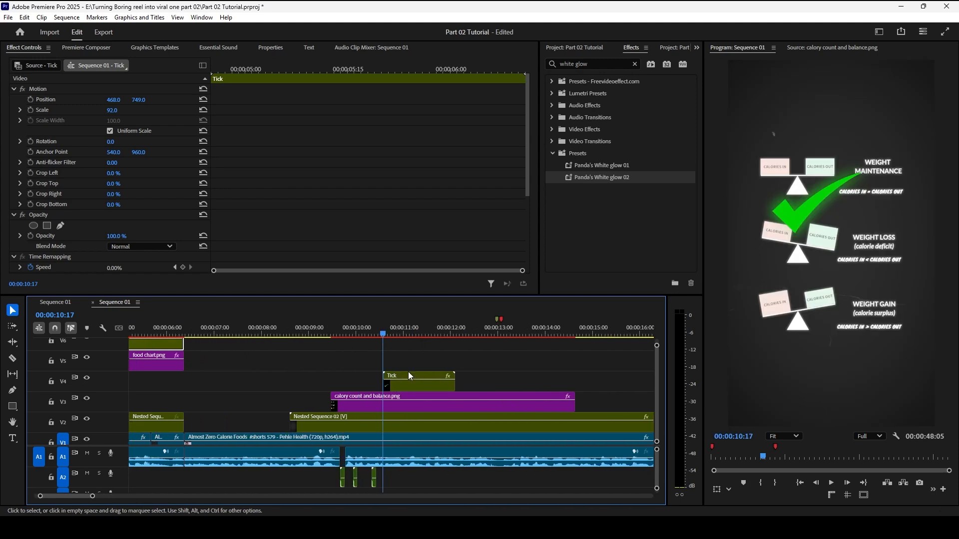
# Step: Set the new Tick's Scale to 45 and move it to X position 227, over the weight loss balance
pyautogui.click(417, 327)
pyautogui.click(419, 384)
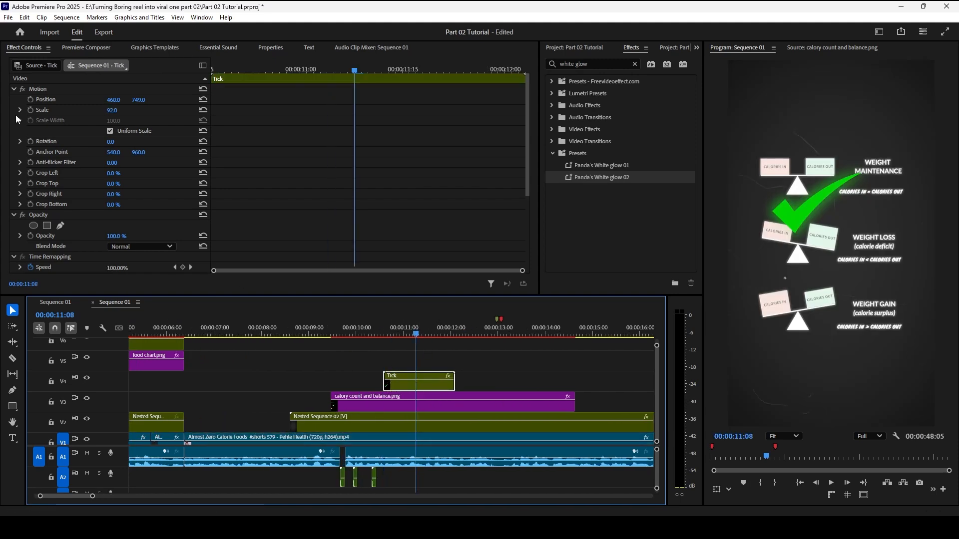
pyautogui.click(110, 111)
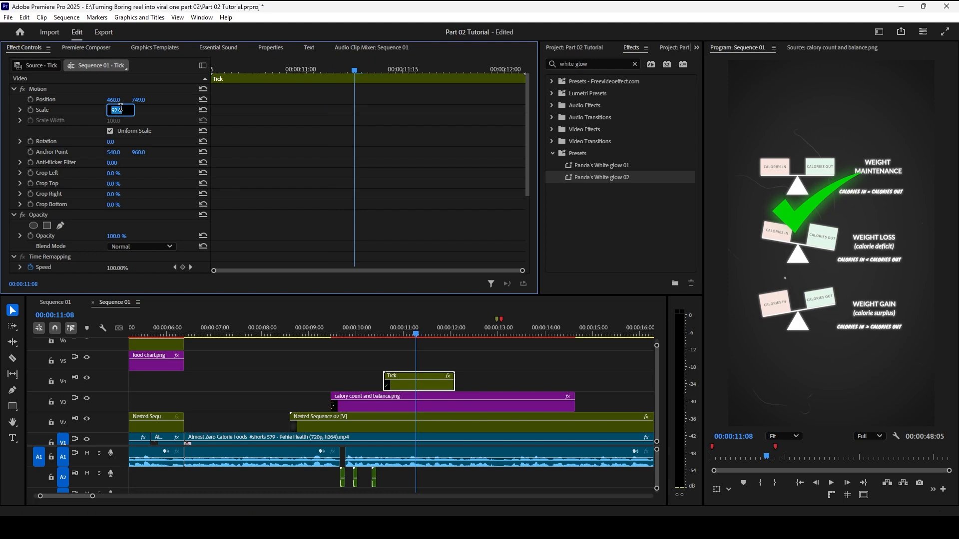
pyautogui.write('45')
pyautogui.press('Return')
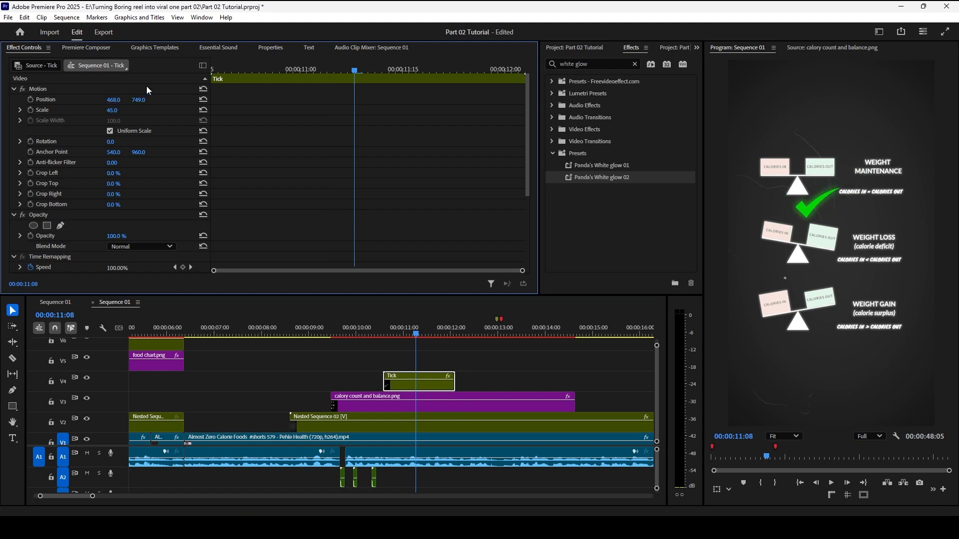
pyautogui.moveTo(119, 101); pyautogui.dragTo(141, 103)
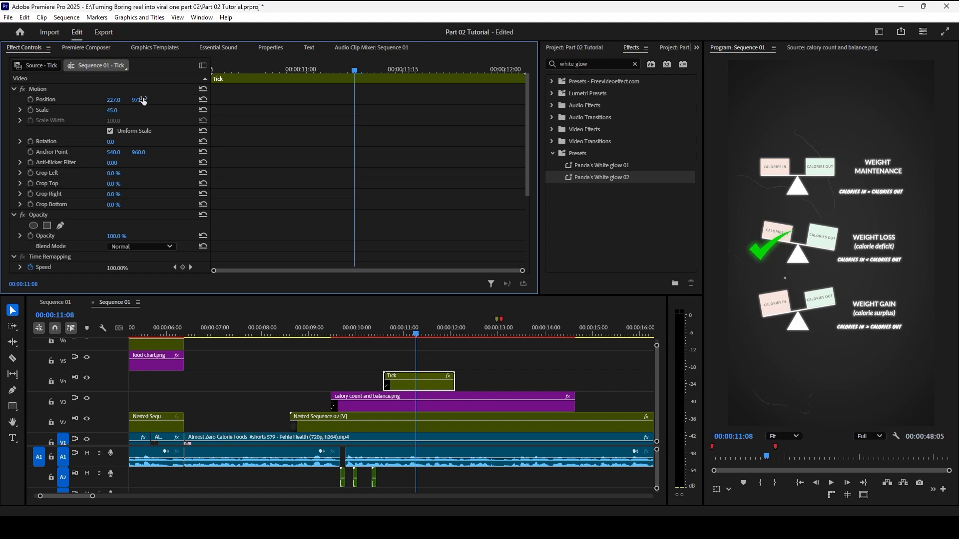
# Step: Play the calorie section to check the new tick's timing against the voice-over
pyautogui.moveTo(403, 329); pyautogui.dragTo(361, 335)
pyautogui.press('space')
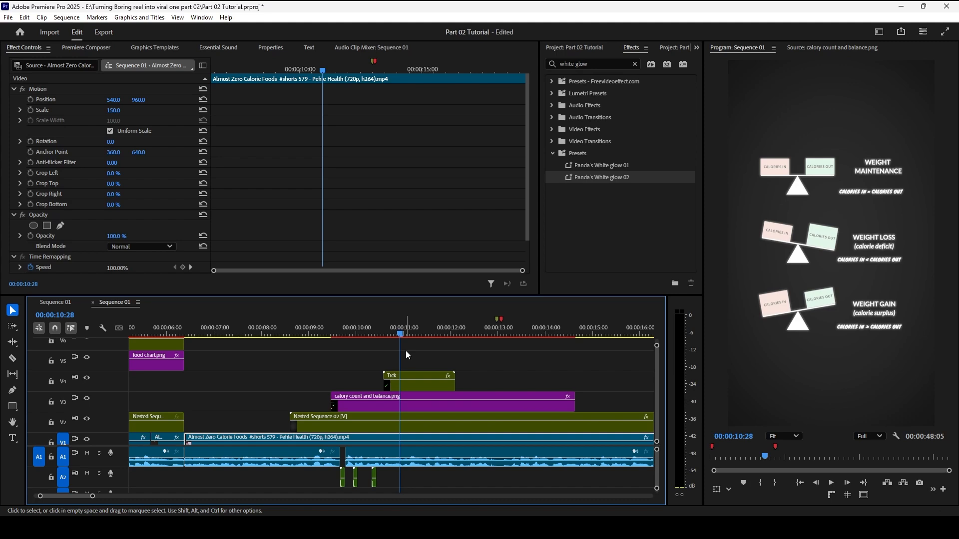
pyautogui.press('space')
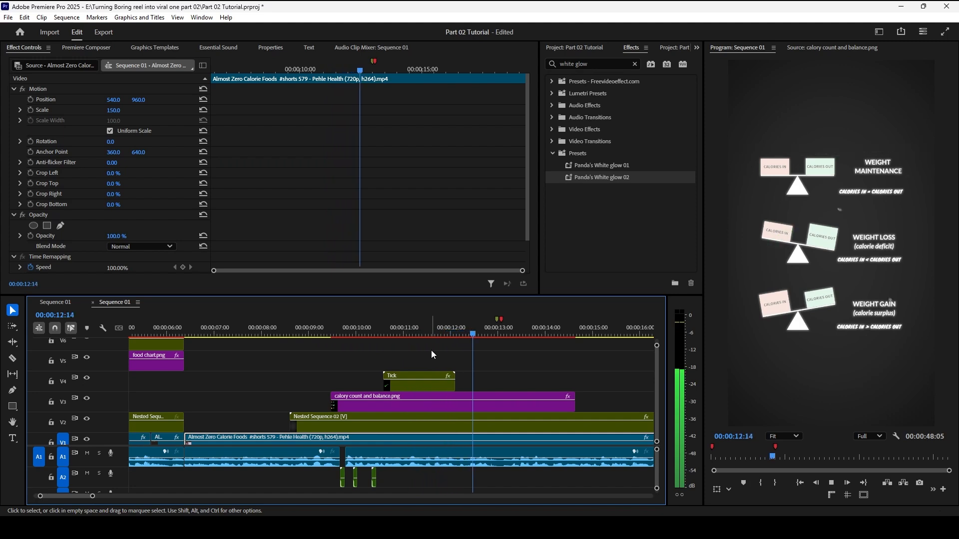
pyautogui.scroll(-2, 431, 350)
pyautogui.click(376, 331)
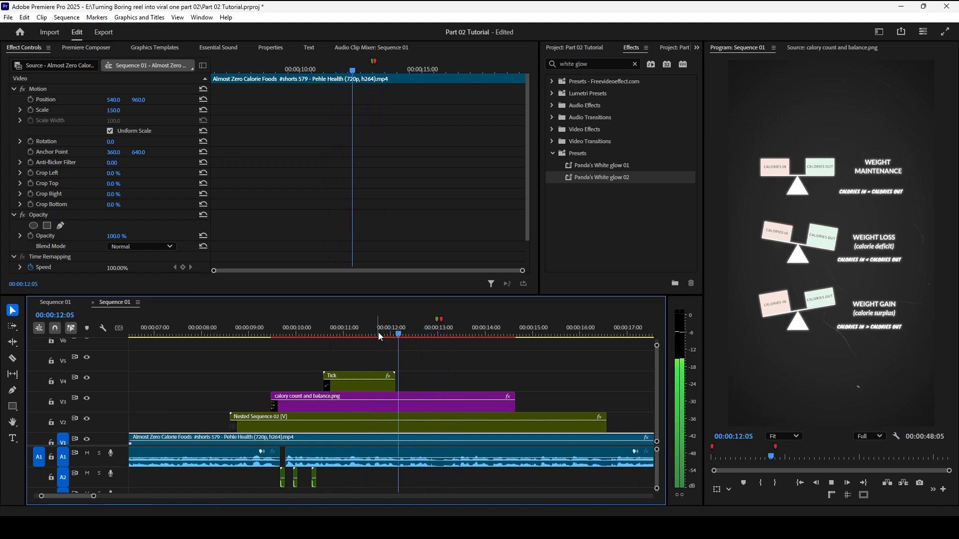
pyautogui.press('space')
# Step: Lengthen the contents of the nested Tick sequence and extend its clip in Sequence 01 to the marker just before 00:00:13:00
pyautogui.moveTo(432, 328); pyautogui.dragTo(439, 328)
pyautogui.click(370, 388)
pyautogui.doubleClick(369, 387)
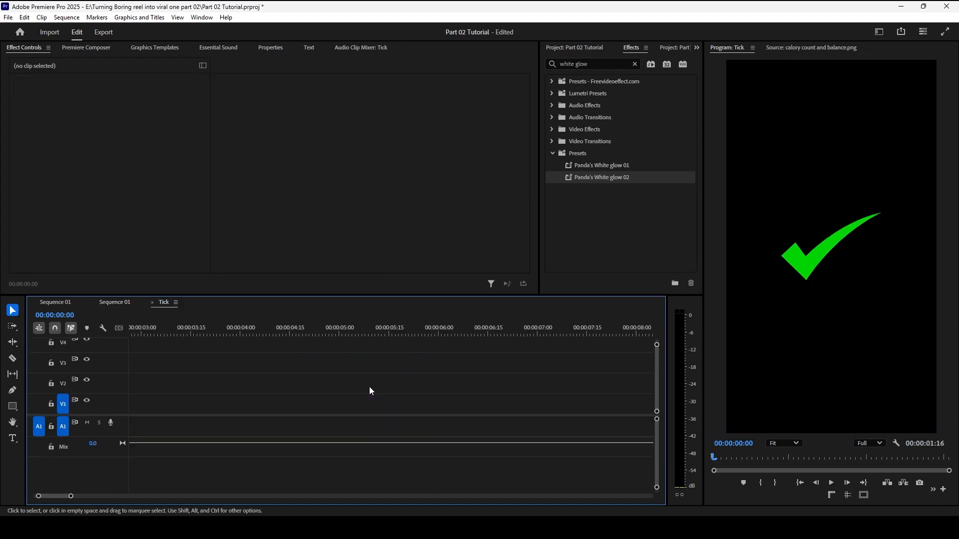
pyautogui.scroll(1, 200, 369)
pyautogui.moveTo(166, 357); pyautogui.dragTo(440, 378)
pyautogui.click(153, 303)
# Step: Play the calorie section from the Tick clip's start to review the extended tick
pyautogui.moveTo(331, 329); pyautogui.dragTo(347, 330)
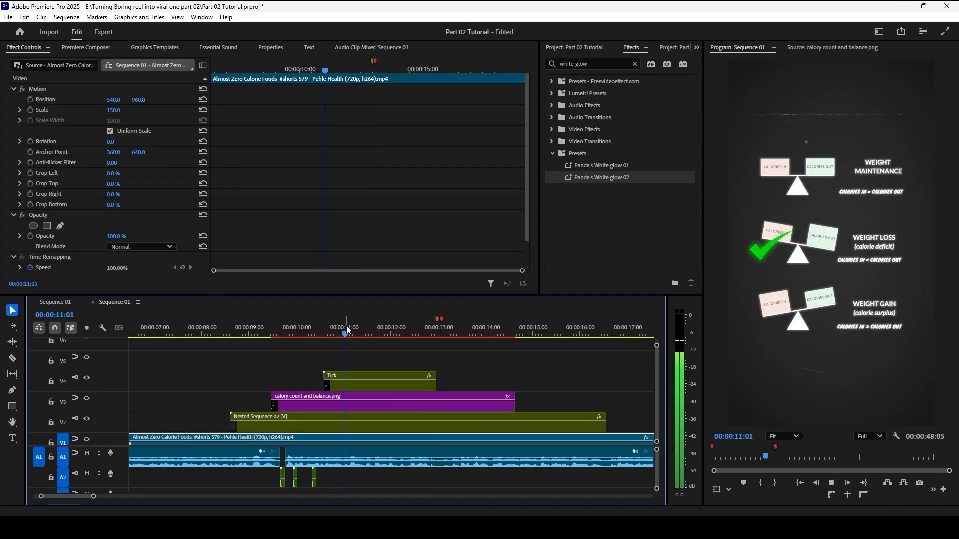
pyautogui.press('space')
pyautogui.click(330, 334)
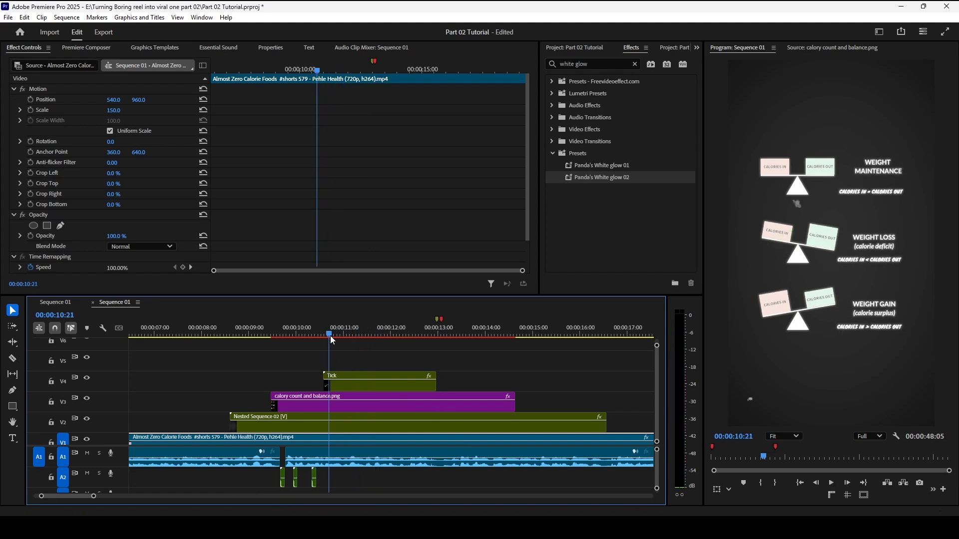
pyautogui.press('space')
pyautogui.press('space')
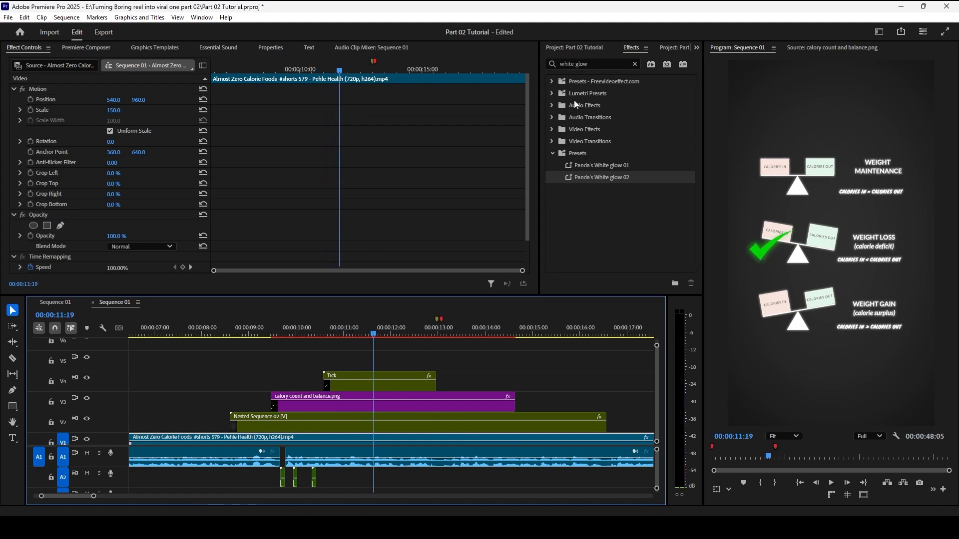
# Step: Copy the green-screen red circle animation from the Part 02 project's sequence onto V5 above the Tick, starting at 00:00:11:14
pyautogui.click(579, 47)
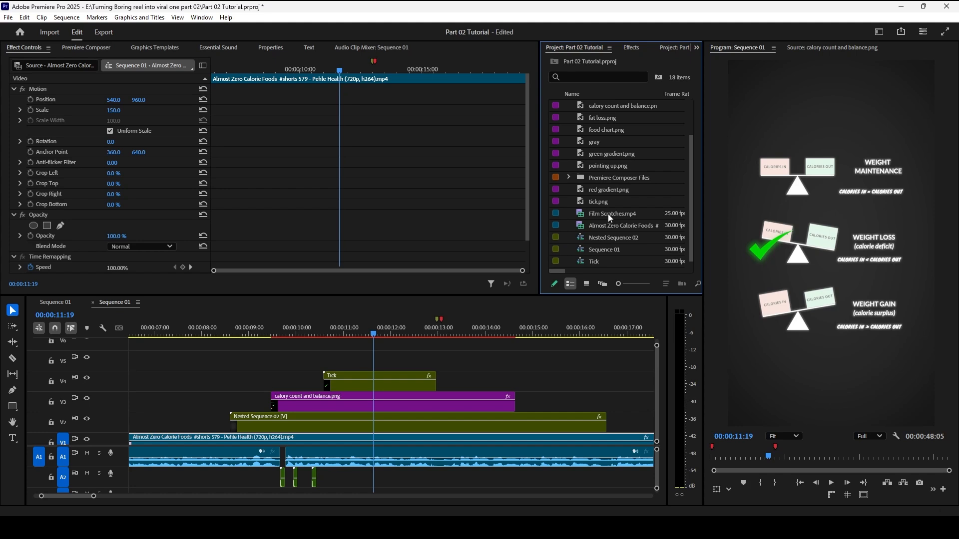
pyautogui.click(59, 299)
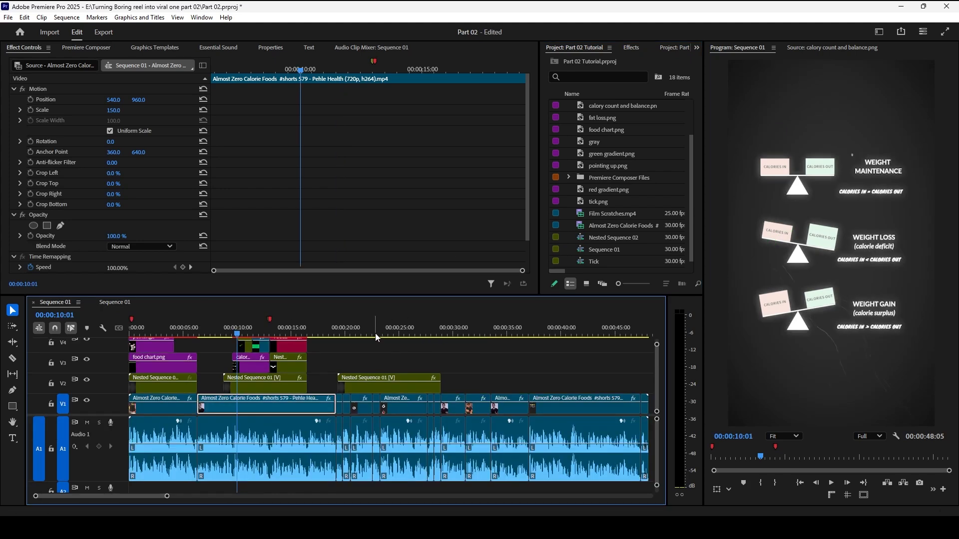
pyautogui.click(264, 331)
pyautogui.click(264, 347)
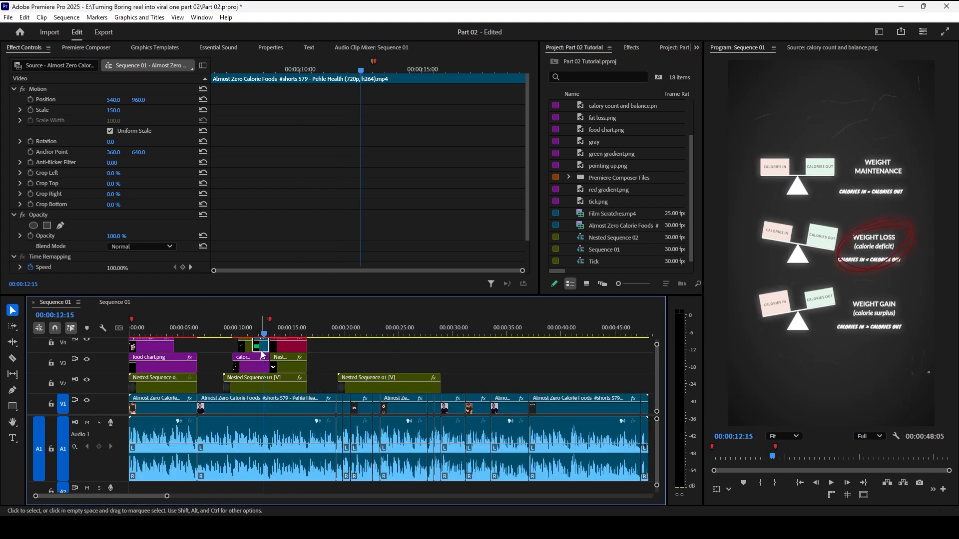
pyautogui.moveTo(115, 303); pyautogui.dragTo(400, 370)
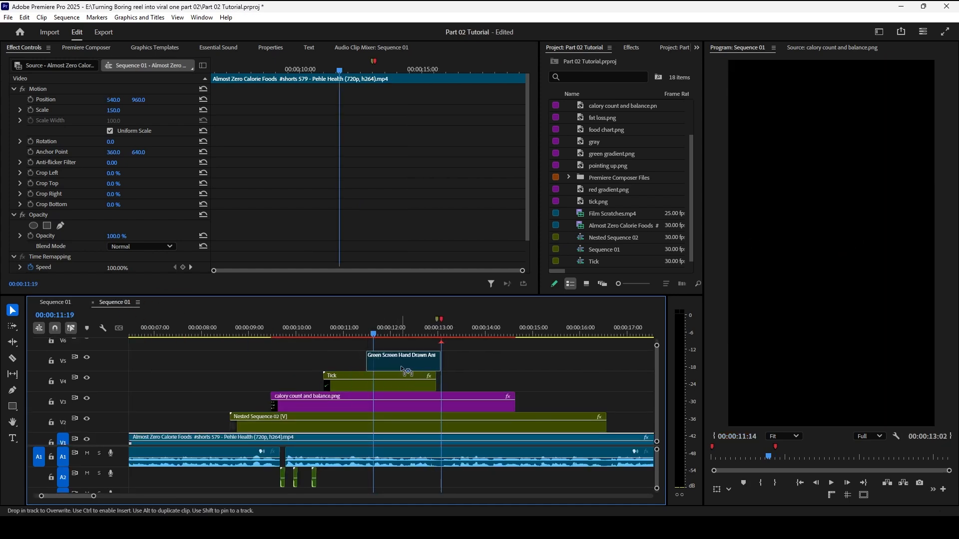
pyautogui.scroll(2, 397, 368)
# Step: Play the red circle over the weight loss text and examine its original green-screen footage in the source view
pyautogui.click(331, 328)
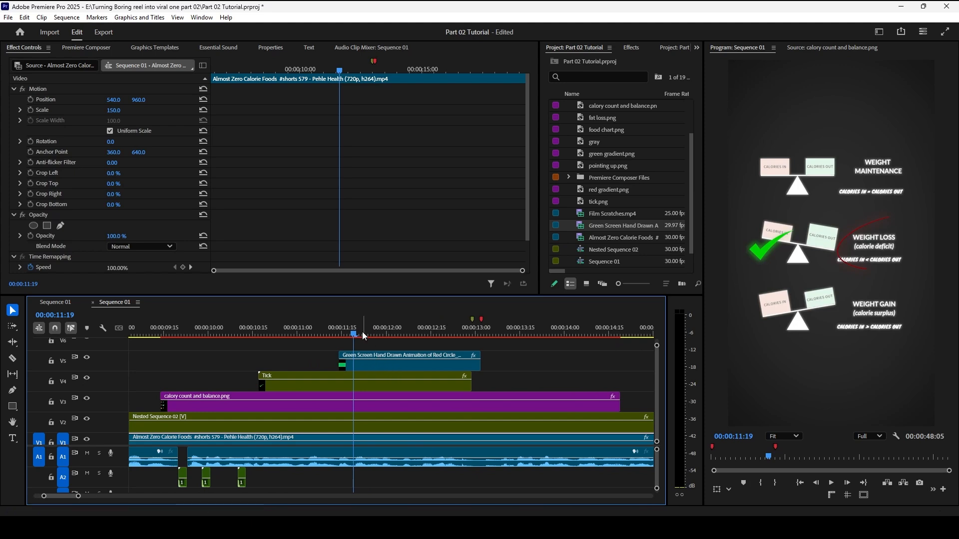
pyautogui.press('space')
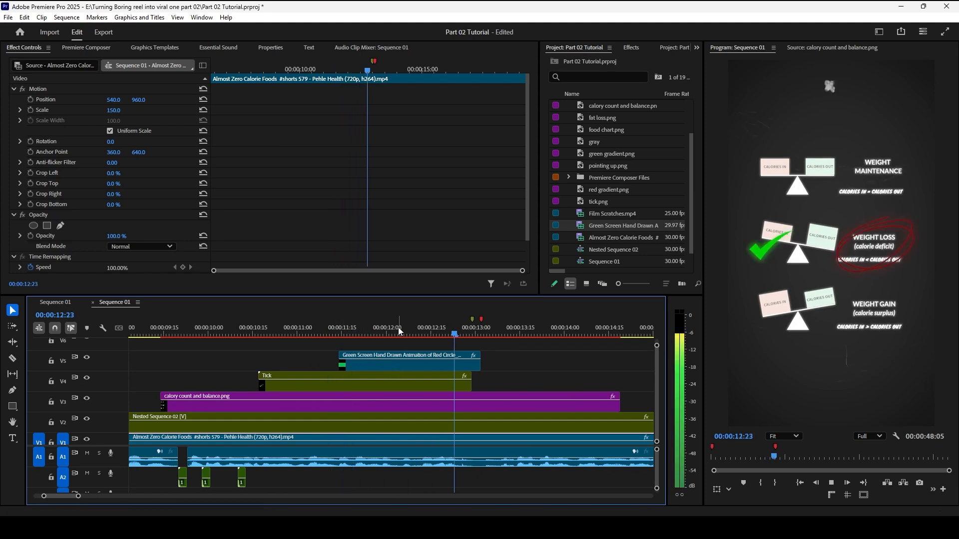
pyautogui.click(388, 328)
pyautogui.click(379, 371)
pyautogui.doubleClick(377, 370)
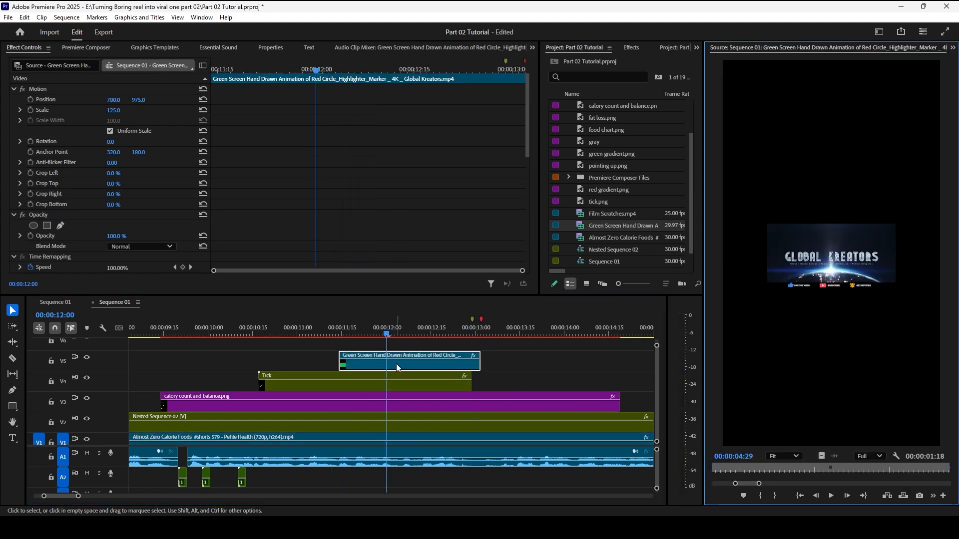
pyautogui.click(740, 469)
pyautogui.moveTo(742, 470); pyautogui.dragTo(780, 470)
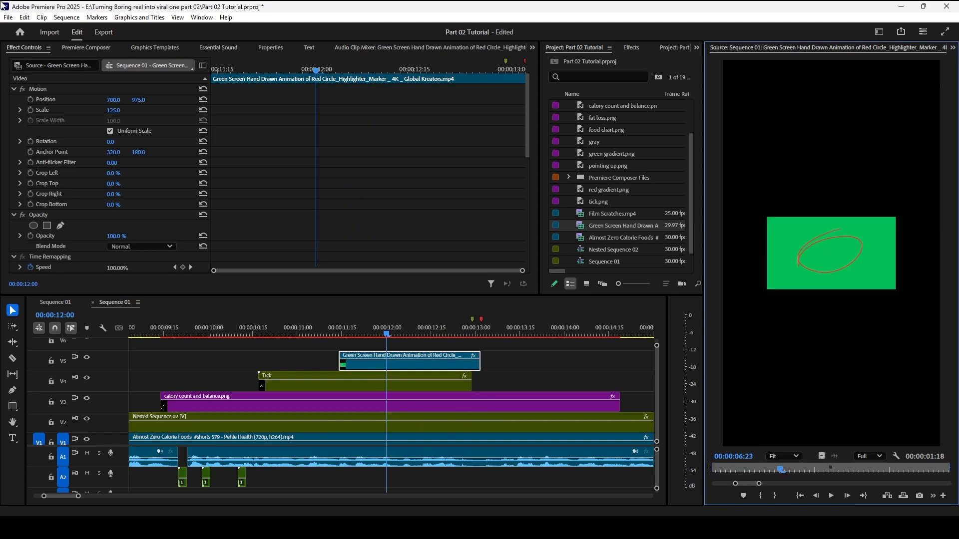
# Step: Examine the red circle clip's Tint and Drop Shadow effects, including the Map White To colour
pyautogui.scroll(-10, 295, 127)
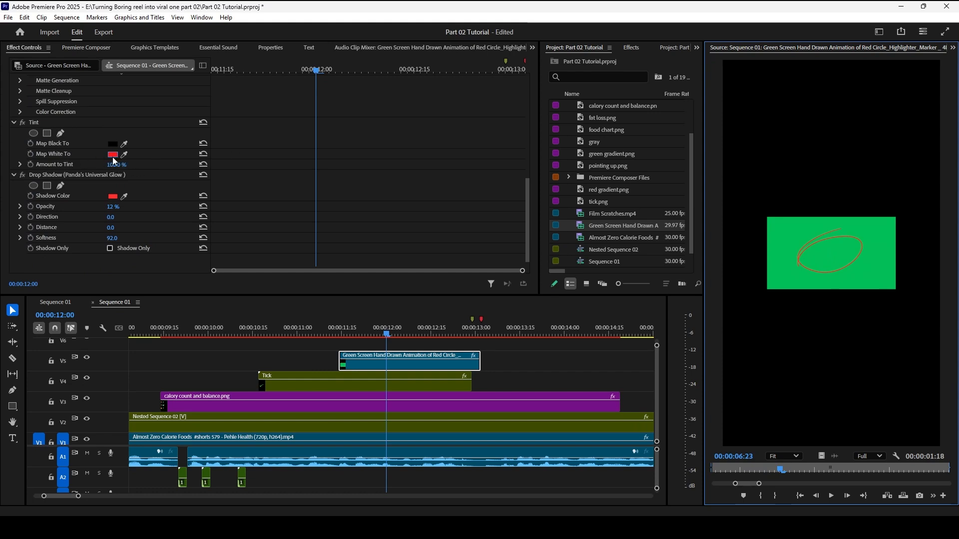
pyautogui.click(113, 154)
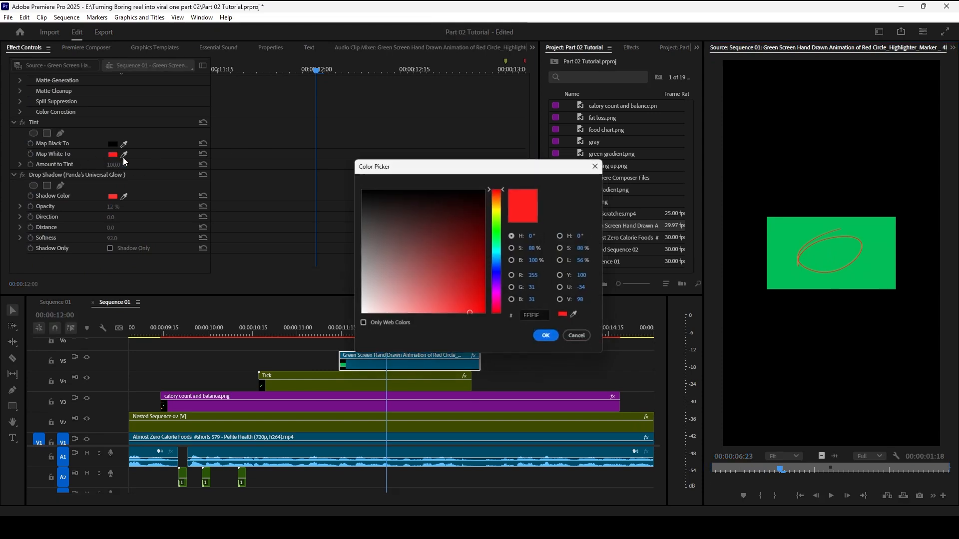
pyautogui.click(581, 339)
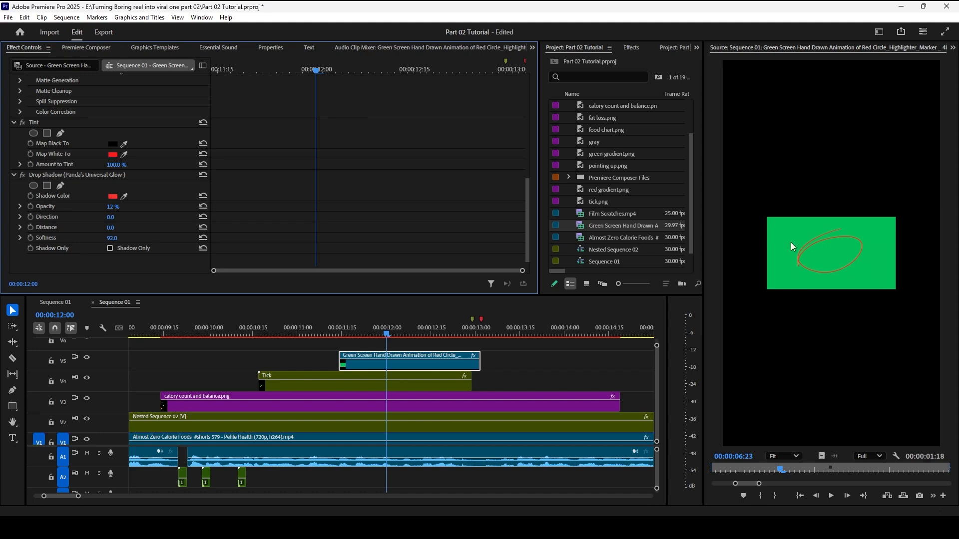
# Step: Return to the tutorial project's Sequence 01 and play the calorie section with the tick and red circle
pyautogui.click(73, 304)
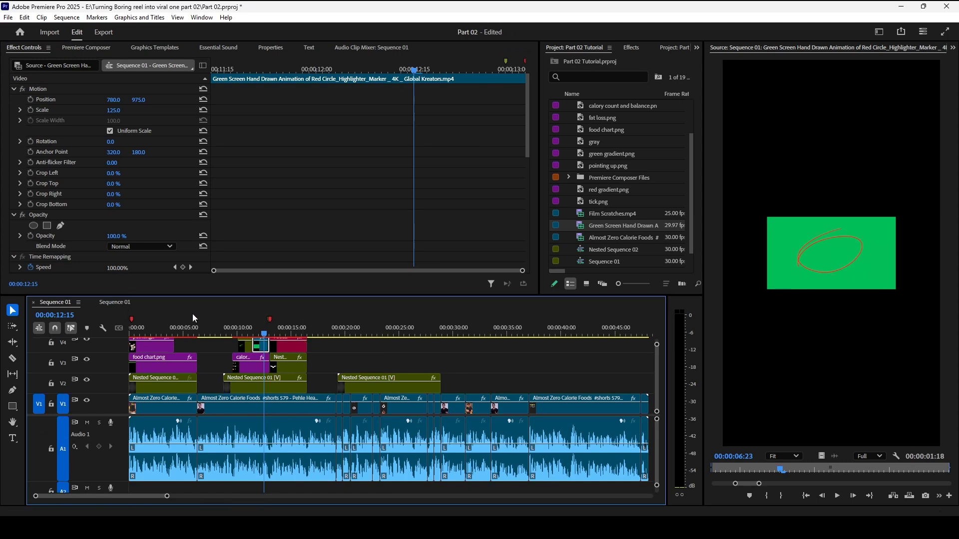
pyautogui.click(126, 304)
pyautogui.press('space')
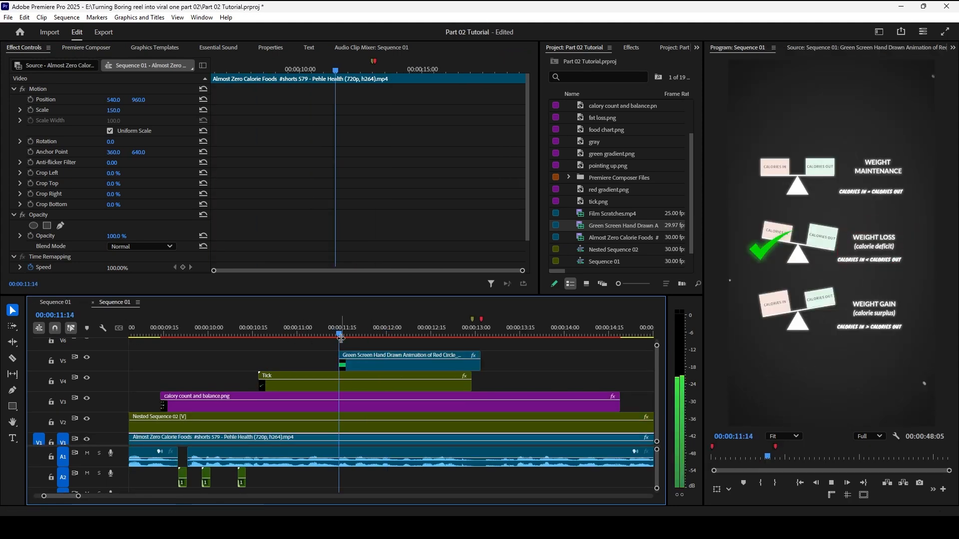
pyautogui.click(314, 336)
pyautogui.press('space')
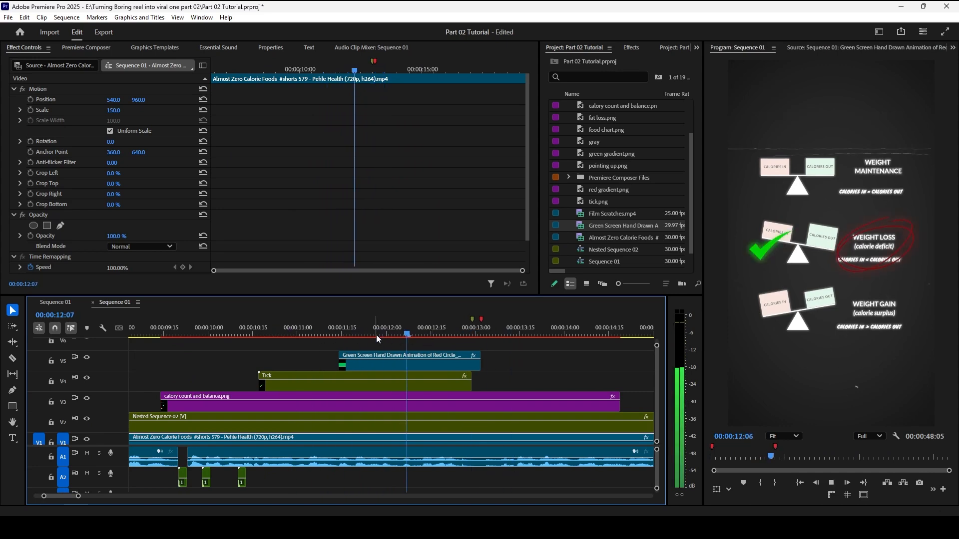
pyautogui.press('space')
# Step: Trim the ends of the red circle clip and the calorie balance graphic to match the Tick clip's end
pyautogui.moveTo(481, 367); pyautogui.dragTo(481, 368)
pyautogui.press('space')
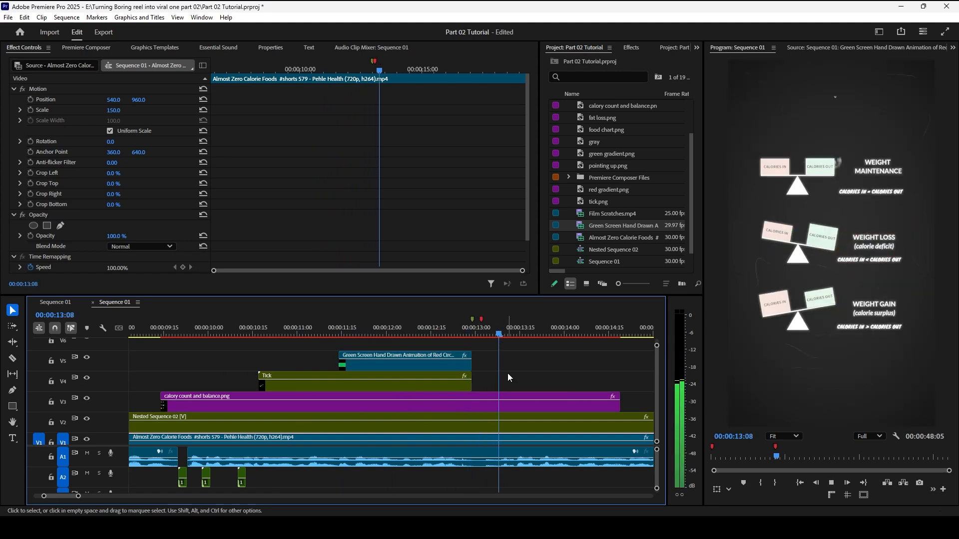
pyautogui.press('space')
pyautogui.moveTo(546, 403); pyautogui.dragTo(397, 412)
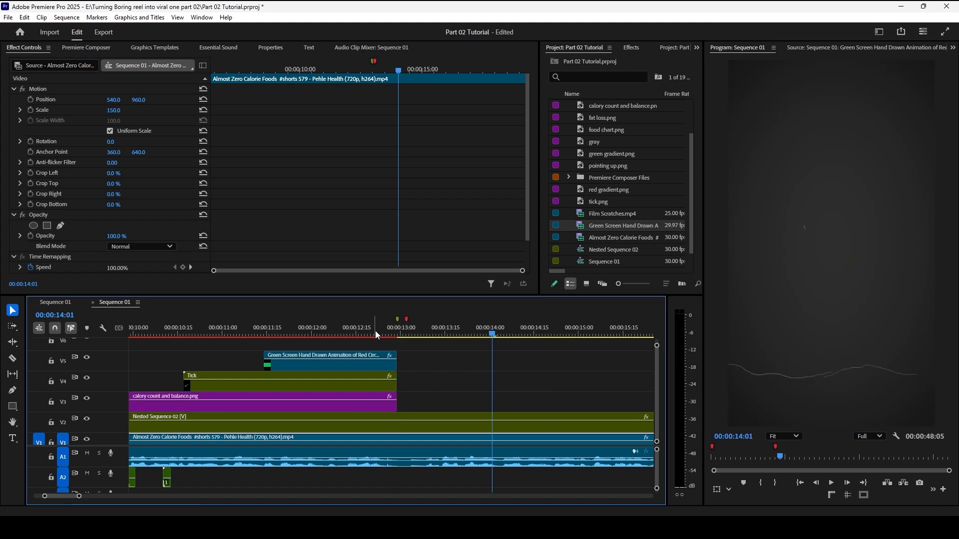
# Step: Play past the end of the trimmed calorie graphics and examine the following part of the timeline
pyautogui.click(375, 330)
pyautogui.press('space')
pyautogui.scroll(-1, 582, 367)
pyautogui.scroll(-4, 549, 364)
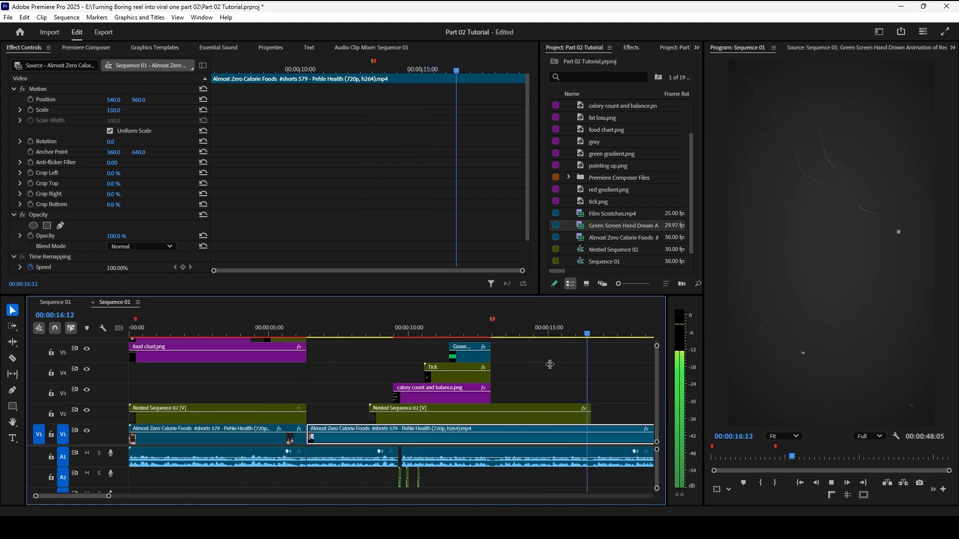
pyautogui.scroll(2, 519, 364)
pyautogui.scroll(2, 478, 371)
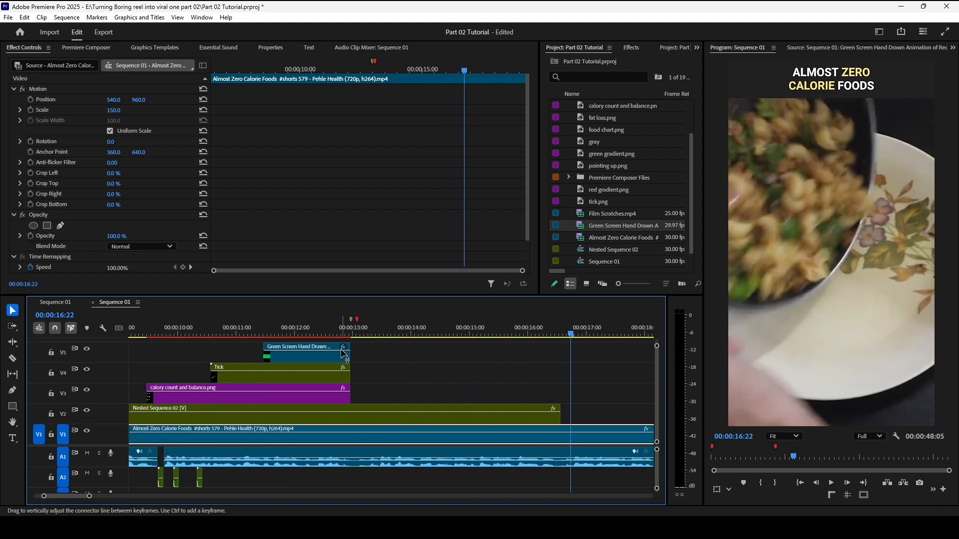
pyautogui.scroll(-1, 417, 375)
pyautogui.scroll(2, 418, 384)
pyautogui.scroll(-1, 418, 380)
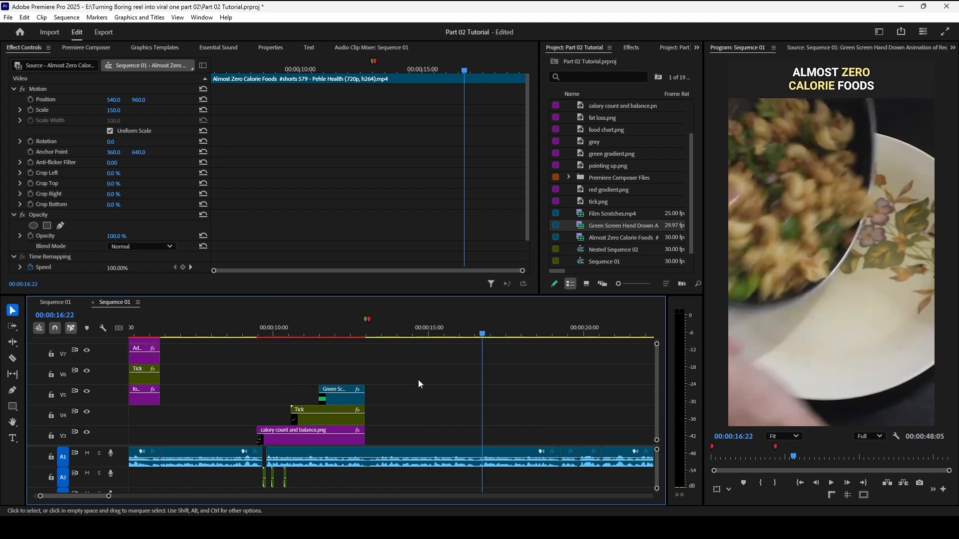
# Step: Add the Starter Pack's Pan Left transition over the shared end of the calorie balance, Tick and red circle clips
pyautogui.click(76, 45)
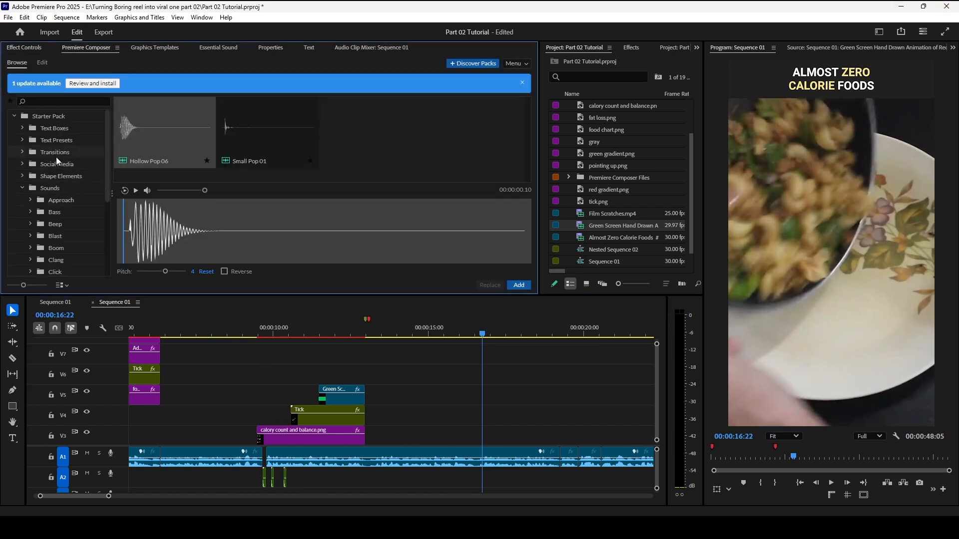
pyautogui.click(56, 153)
pyautogui.moveTo(184, 127); pyautogui.dragTo(358, 351)
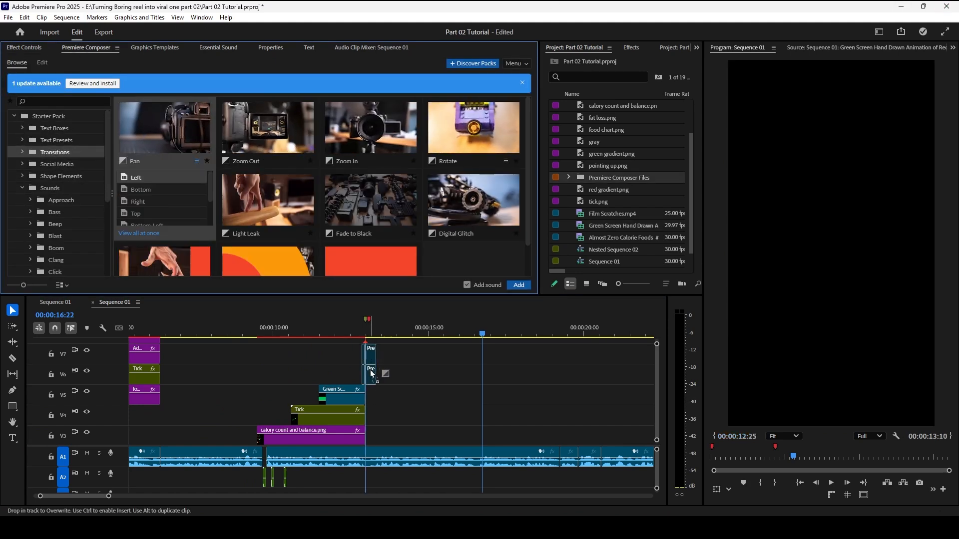
pyautogui.click(349, 331)
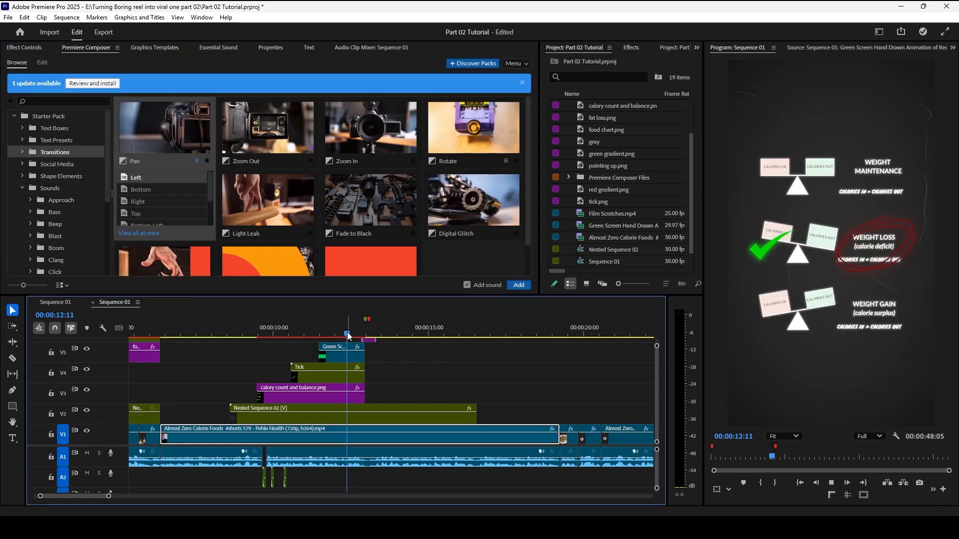
# Step: Play the Pan transition at the end of the calorie graphics and the empty stretch that follows it
pyautogui.press('space')
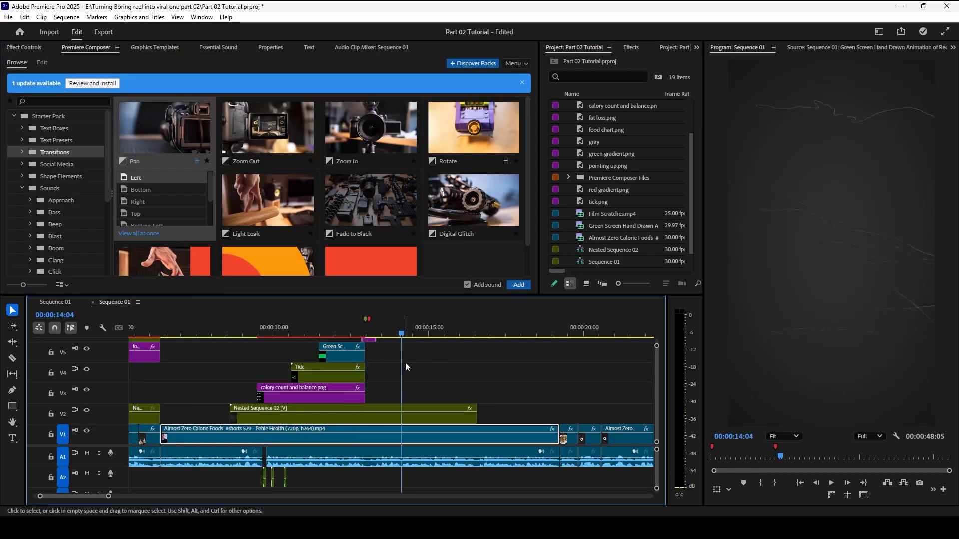
pyautogui.click(333, 330)
pyautogui.press('space')
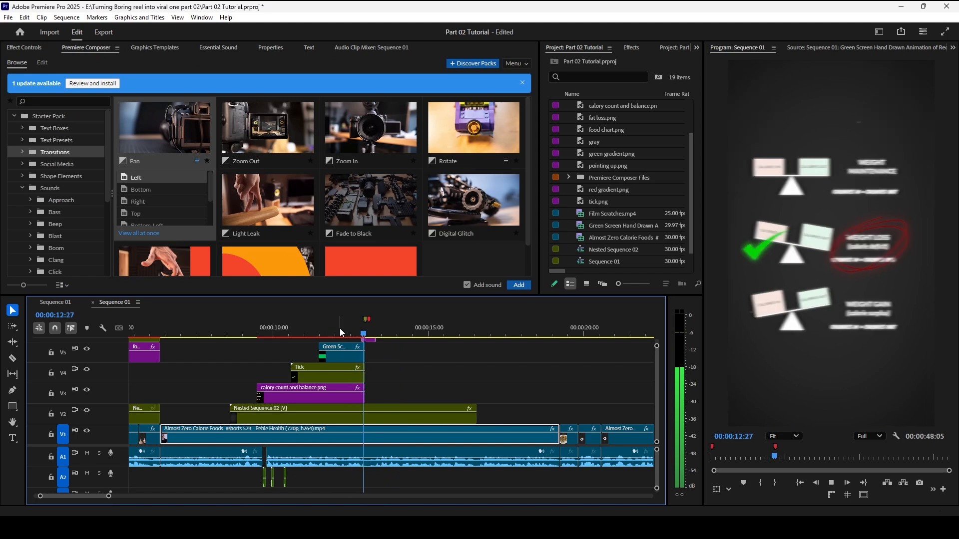
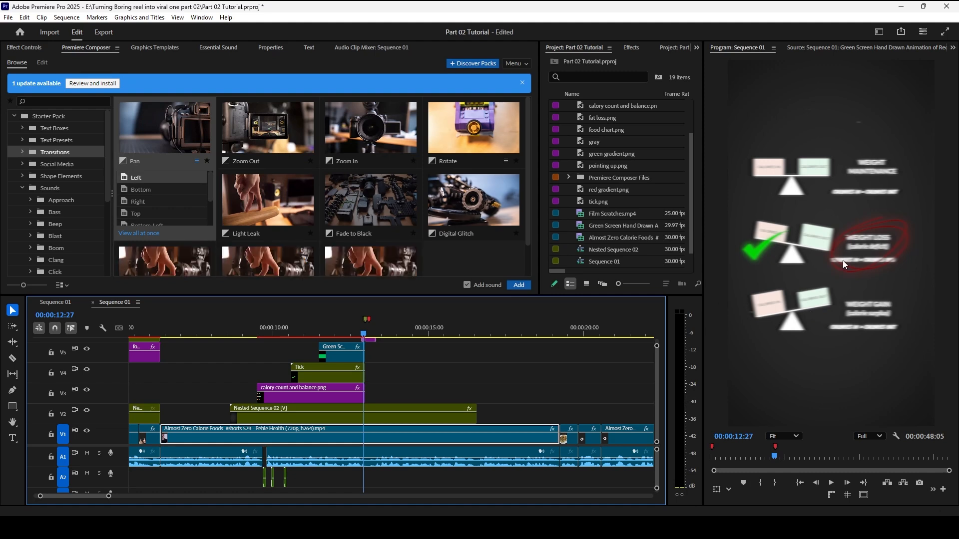
pyautogui.press('space')
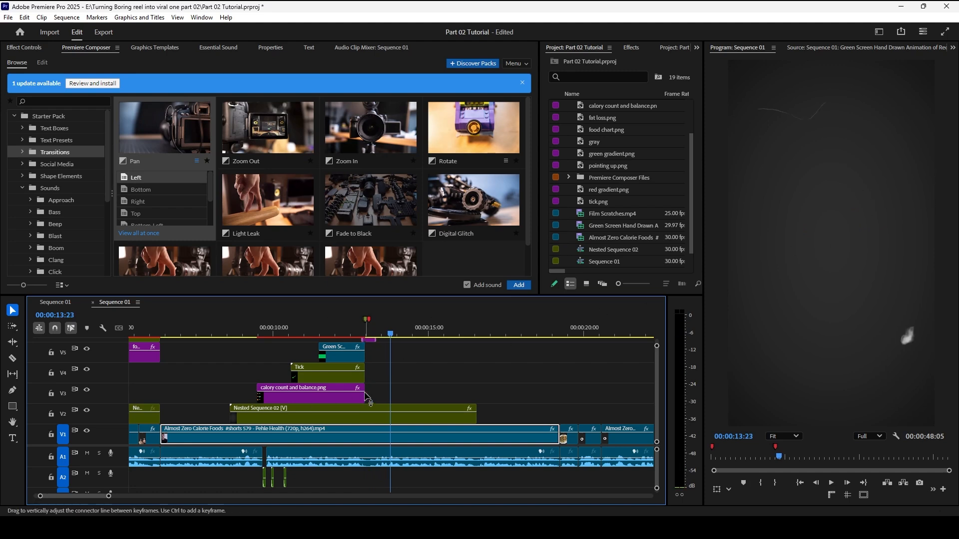
pyautogui.click(356, 332)
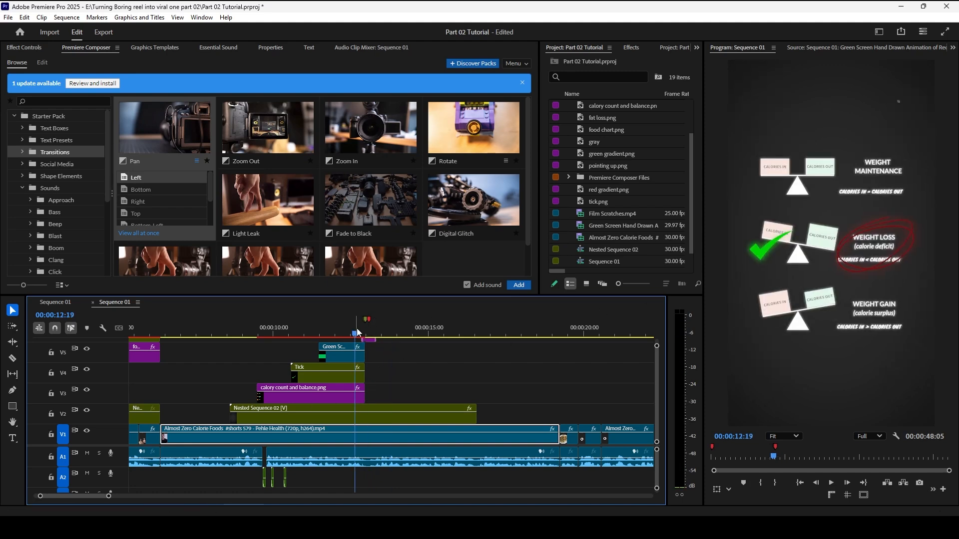
pyautogui.press('space')
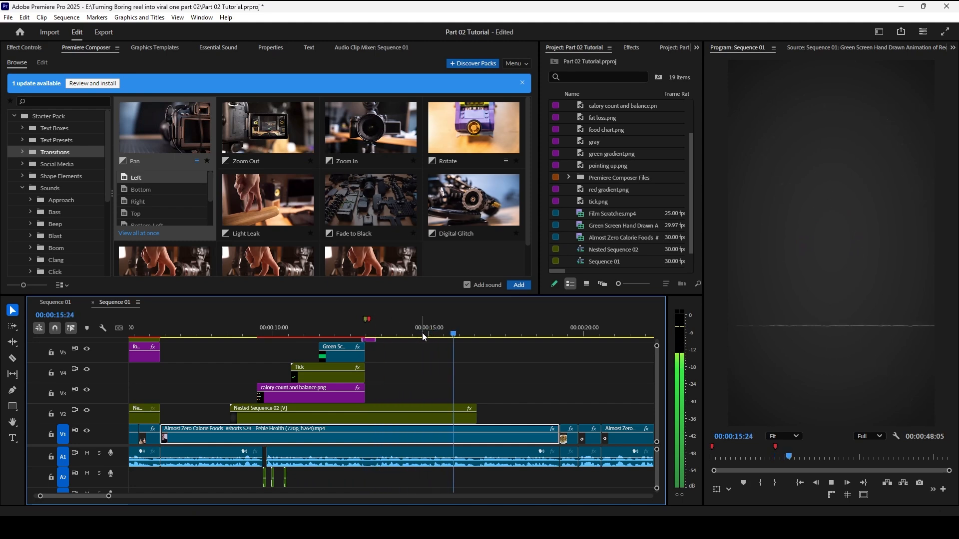
pyautogui.press('space')
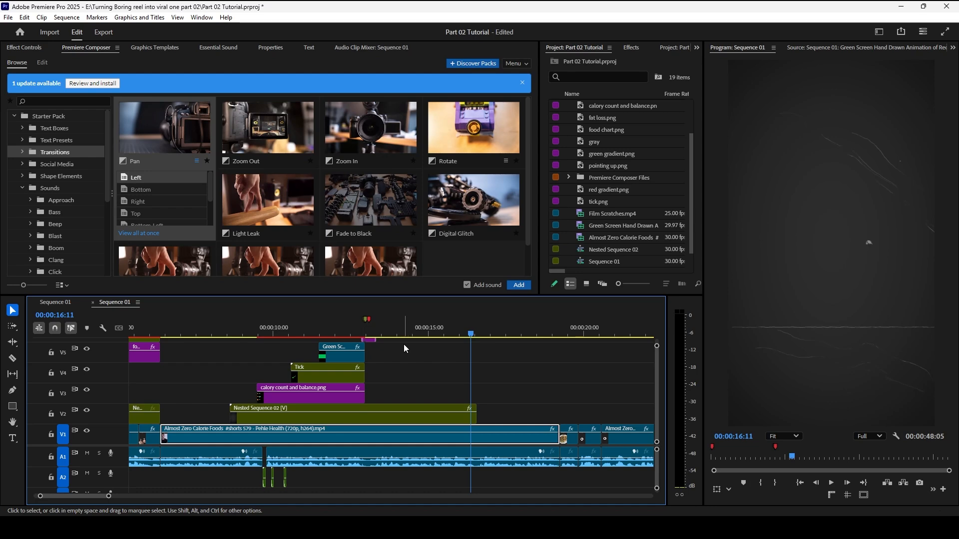
# Step: Open the Part 01 project without relinking its missing media and go to its weigh balance section
pyautogui.click(20, 32)
pyautogui.click(203, 386)
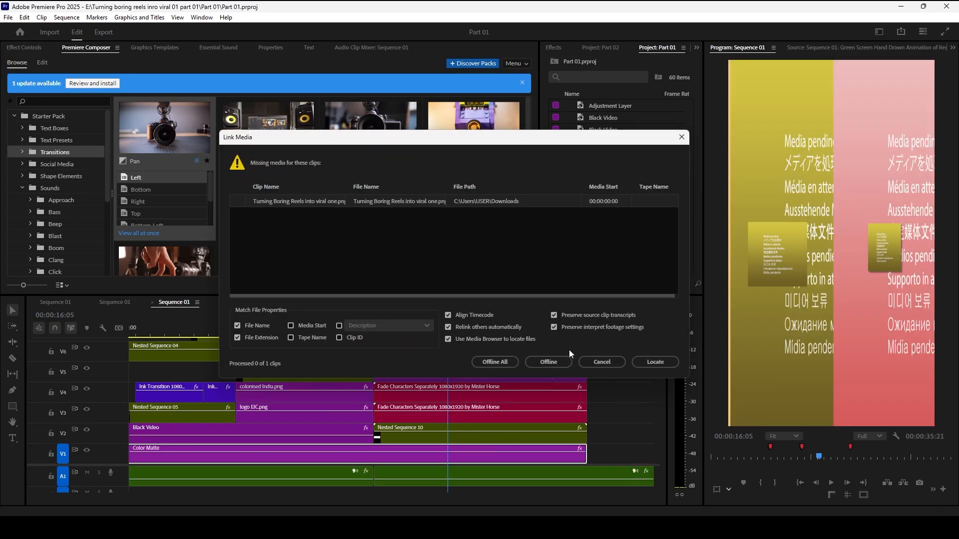
pyautogui.click(602, 362)
pyautogui.moveTo(413, 334); pyautogui.dragTo(490, 358)
# Step: Copy Nested Sequence 10 from Part 01 onto V3 after the calorie graphic and trim it to Nested Sequence 02's end
pyautogui.click(439, 439)
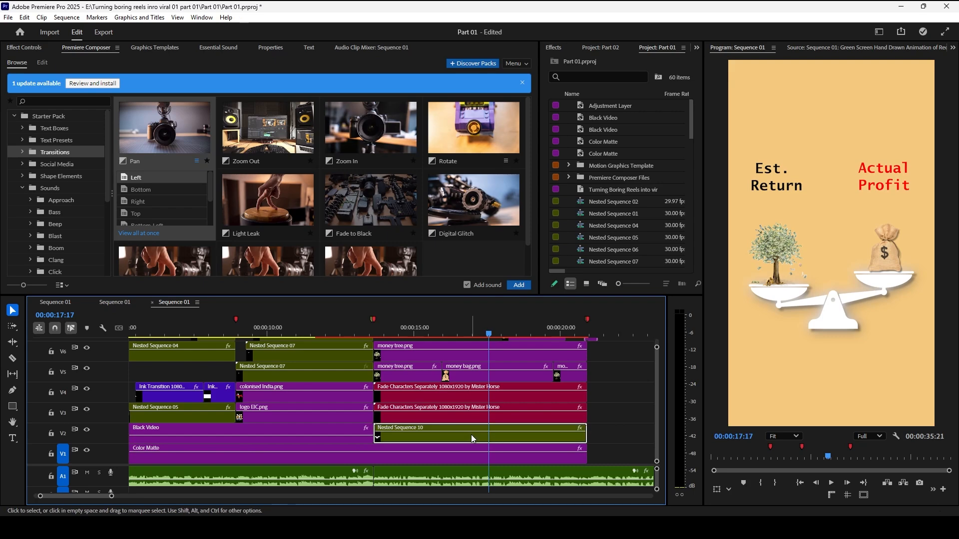
pyautogui.moveTo(468, 435); pyautogui.dragTo(465, 400)
pyautogui.moveTo(592, 398); pyautogui.dragTo(476, 399)
pyautogui.click(422, 330)
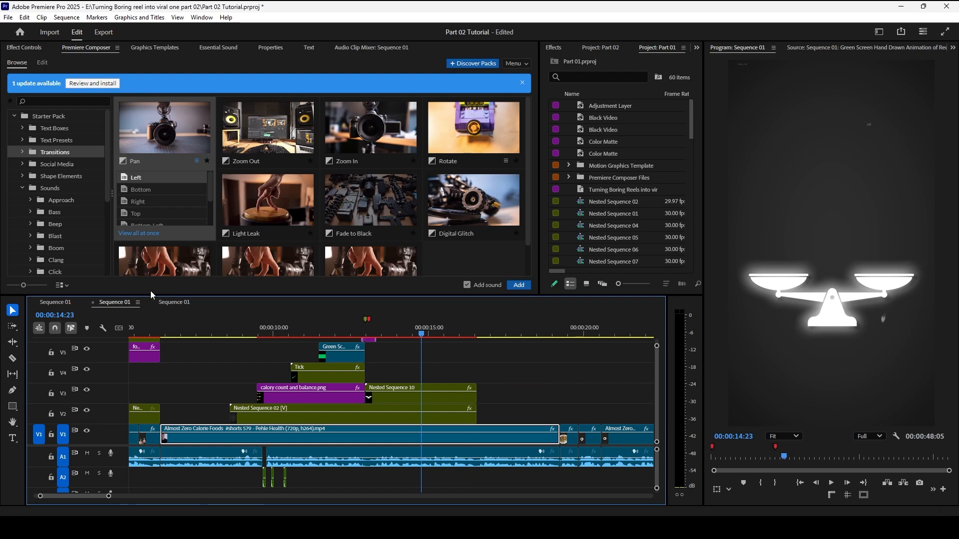
# Step: Compare the balance graphic with its original in Part 01 and examine the effect settings of the copied Nested Sequence 10
pyautogui.click(167, 302)
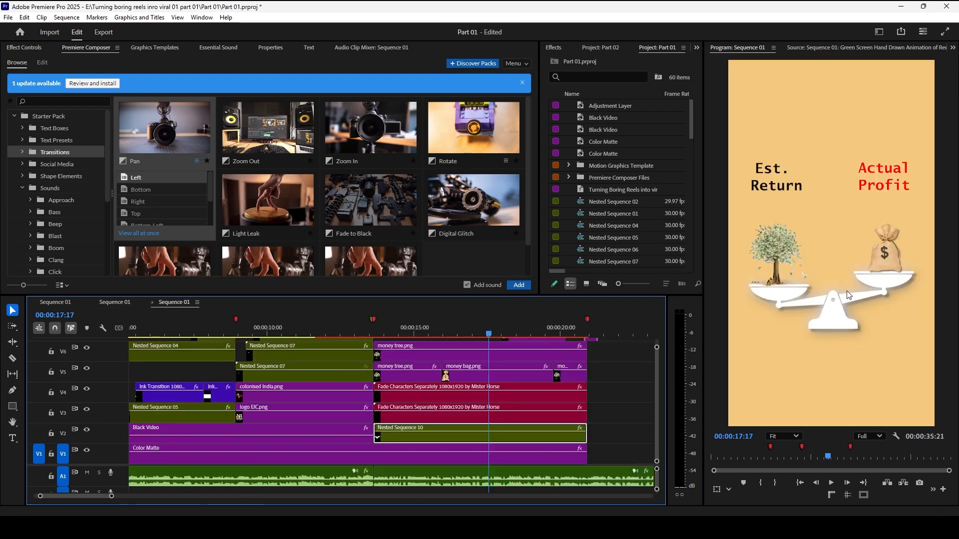
pyautogui.click(115, 303)
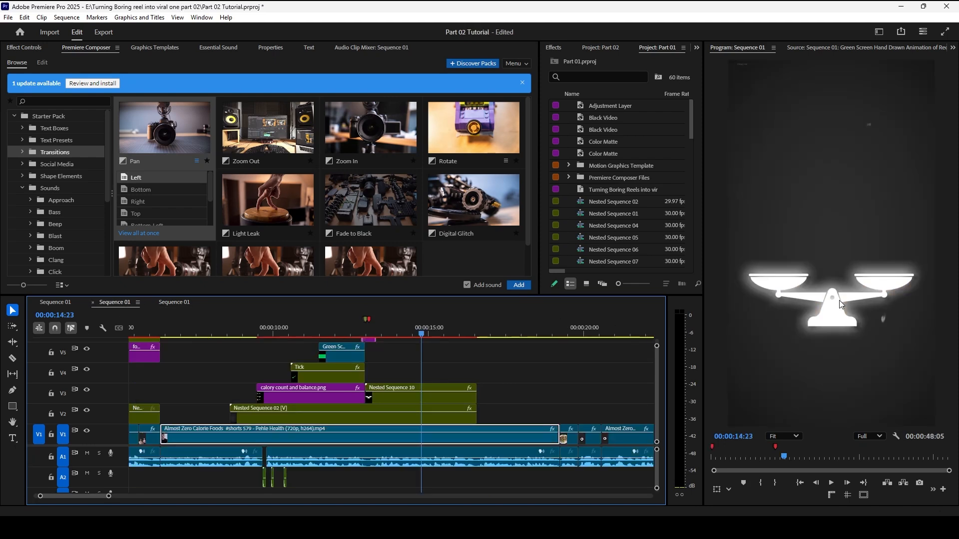
pyautogui.click(422, 396)
pyautogui.click(31, 48)
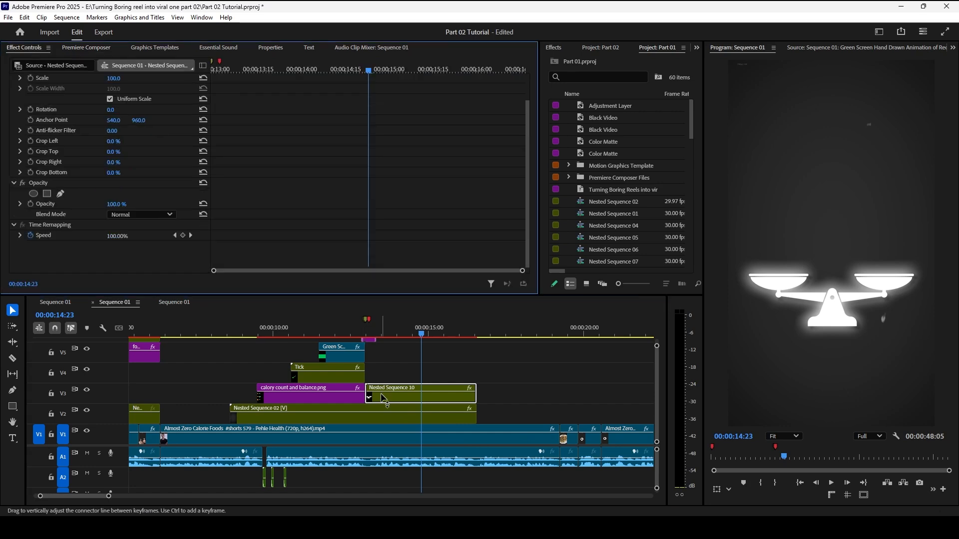
# Step: Inside Nested Sequence 10, remove the white glow from the weigh balance graphic, keep its drop shadow, and return to Sequence 01
pyautogui.doubleClick(395, 395)
pyautogui.click(277, 333)
pyautogui.click(257, 388)
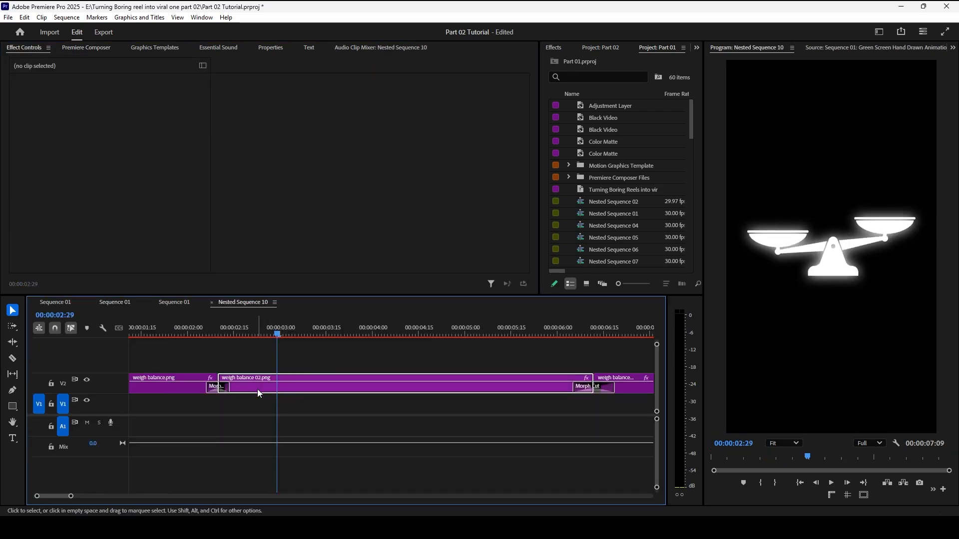
pyautogui.scroll(-3, 68, 230)
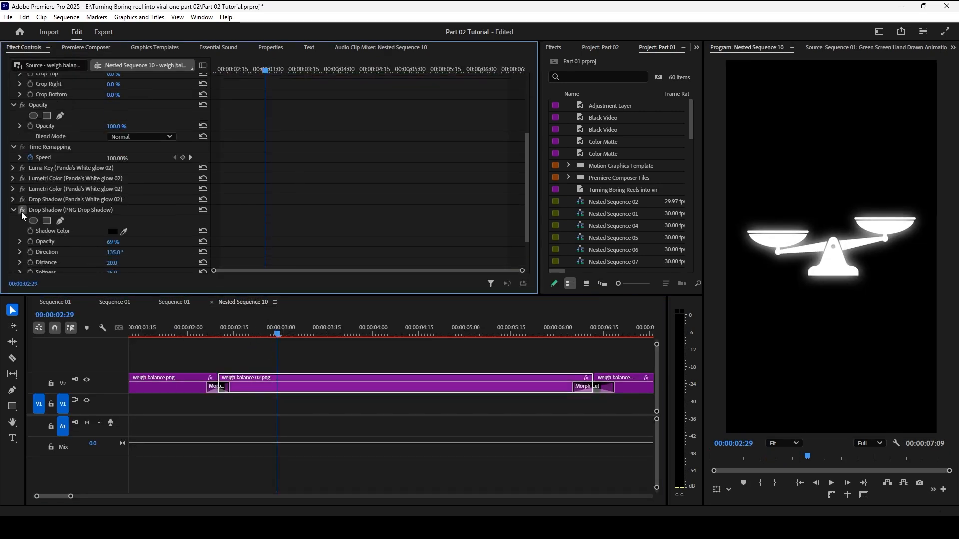
pyautogui.click(211, 303)
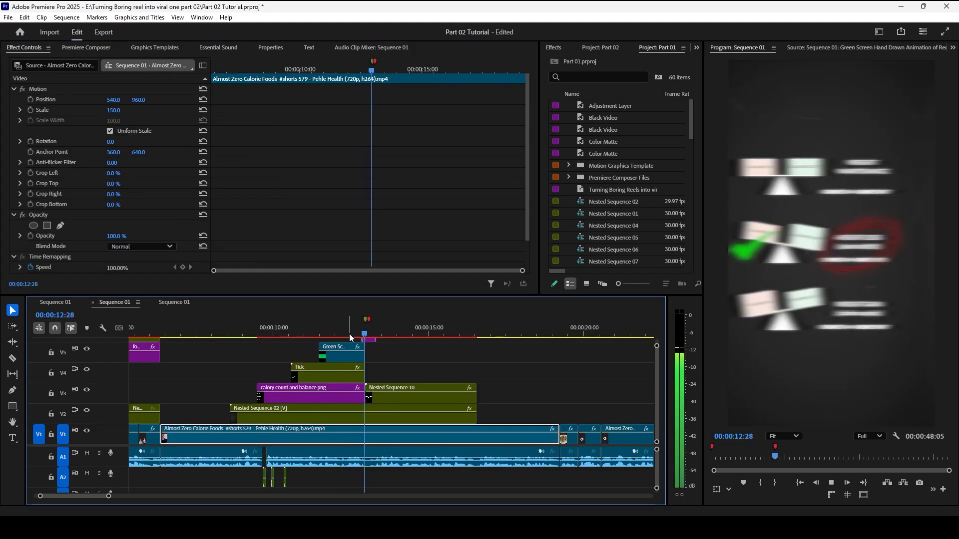
# Step: Play the transition into the balance graphic and locate the weigh balance images in the tutorial project's media
pyautogui.press('space')
pyautogui.scroll(2, 424, 337)
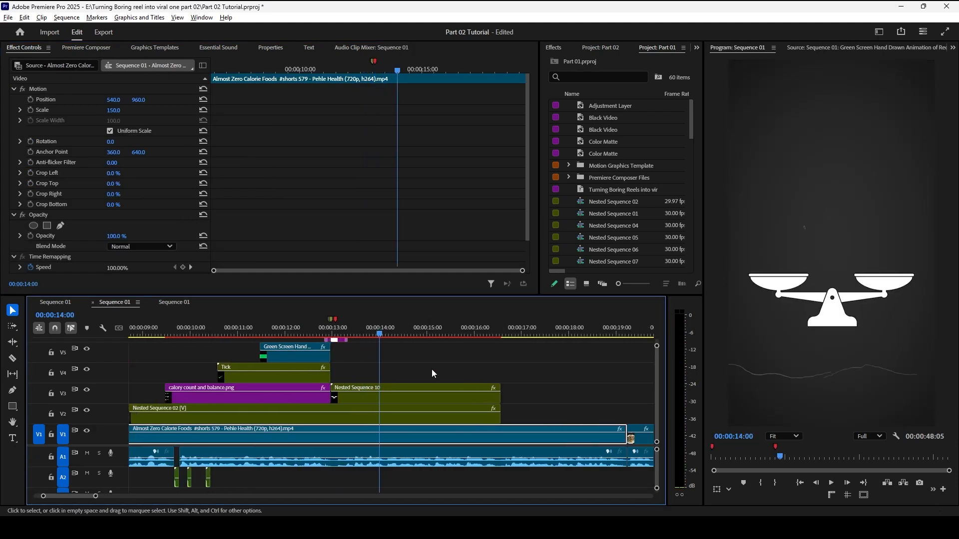
pyautogui.click(435, 395)
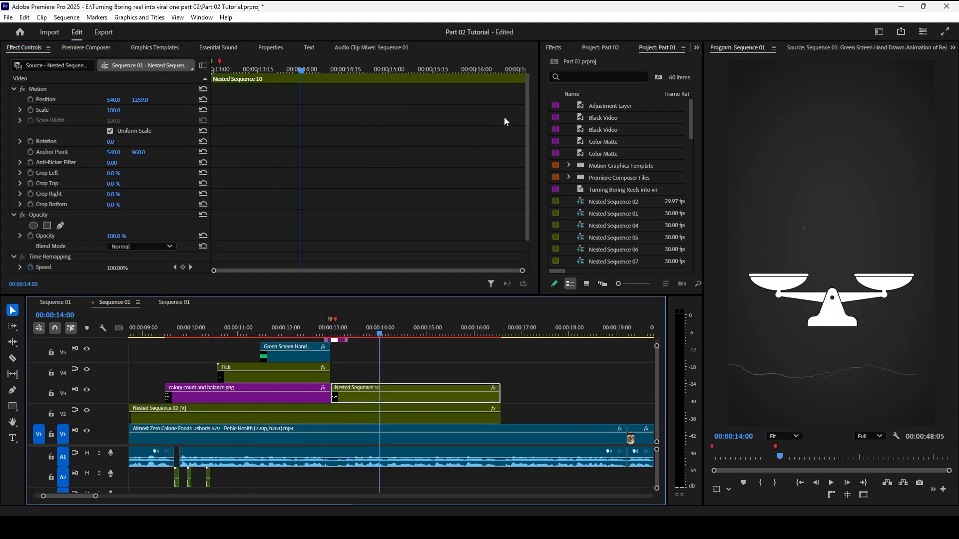
pyautogui.click(596, 51)
pyautogui.click(561, 48)
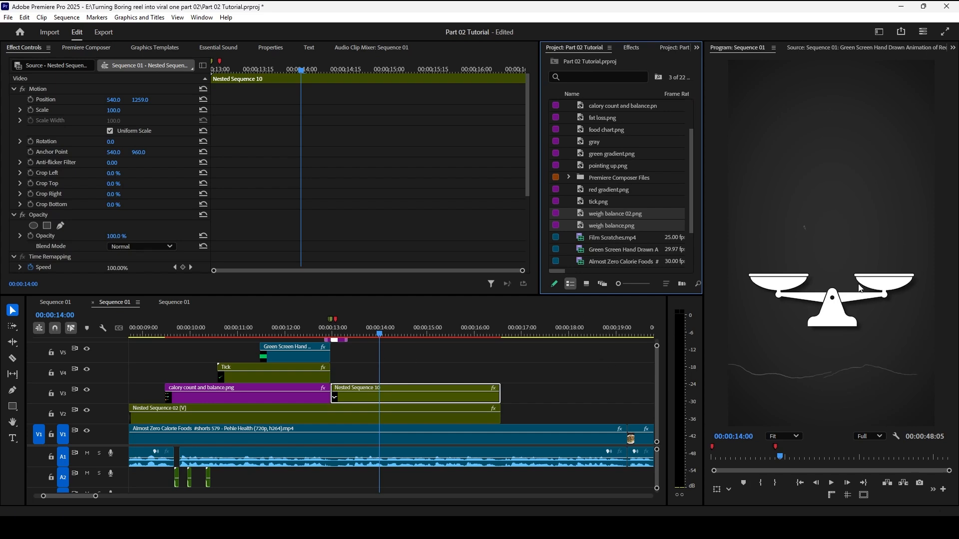
# Step: Move the two Pan transition clips up to tracks V9 and V10 and play the change into the balance graphic
pyautogui.hscroll(-3, 448, 372)
pyautogui.scroll(4, 435, 384)
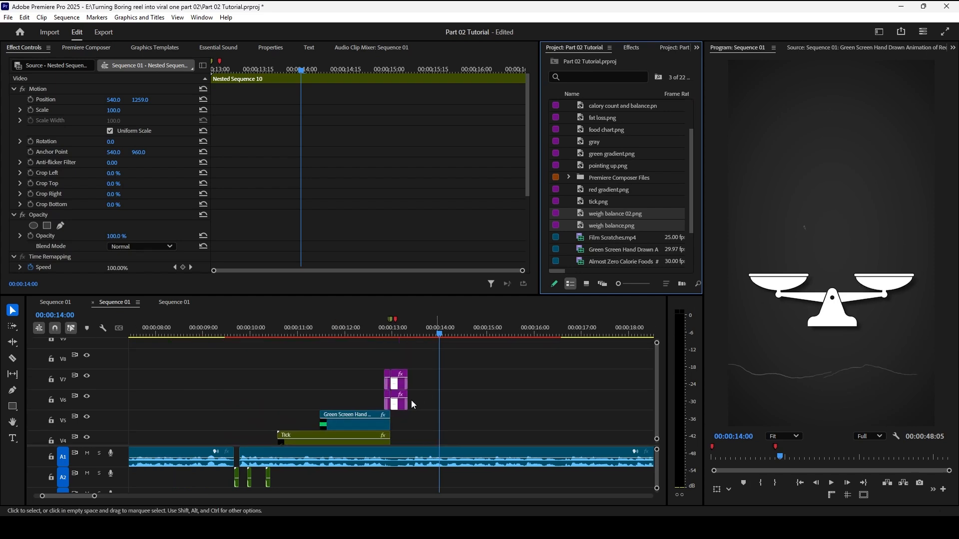
pyautogui.moveTo(400, 409); pyautogui.dragTo(404, 359)
pyautogui.click(354, 336)
pyautogui.press('space')
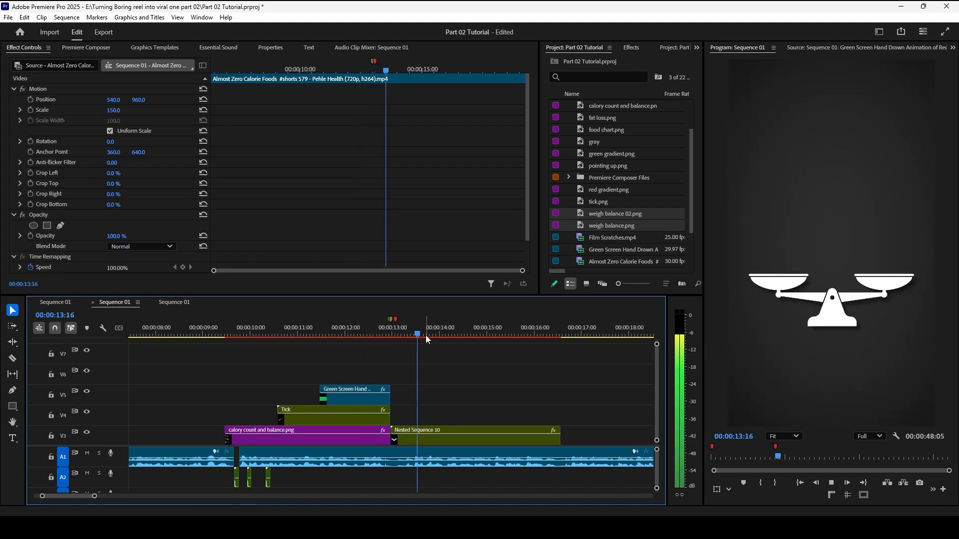
pyautogui.press('space')
pyautogui.scroll(4, 415, 380)
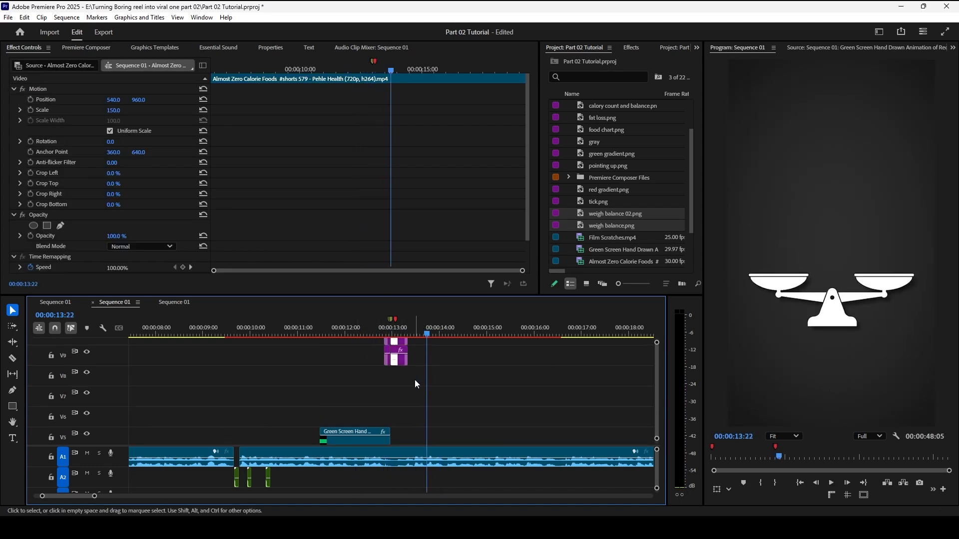
# Step: Play from the end of the calorie graphics into the weigh balance graphic to check the transition
pyautogui.click(389, 333)
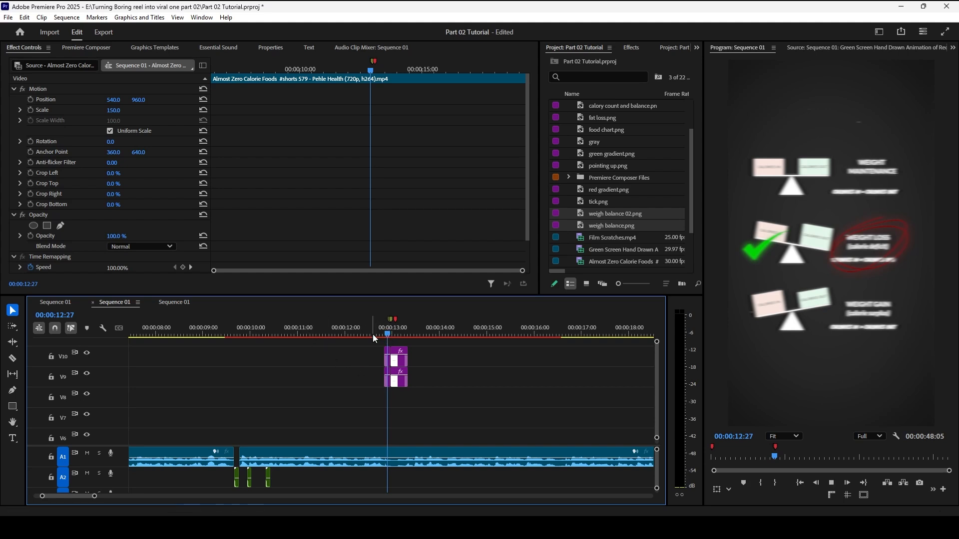
pyautogui.press('space')
pyautogui.scroll(-3, 442, 364)
pyautogui.scroll(-2, 476, 364)
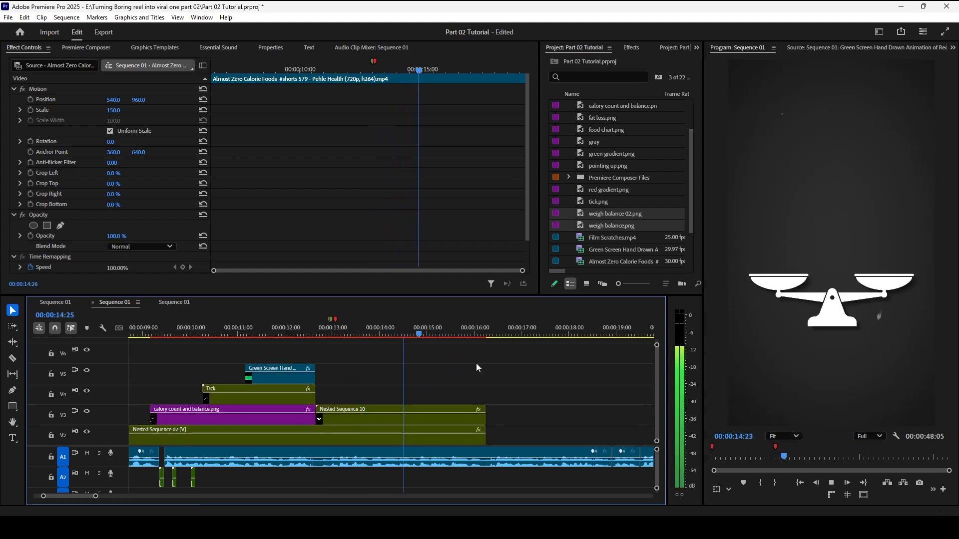
pyautogui.click(337, 333)
pyautogui.click(309, 333)
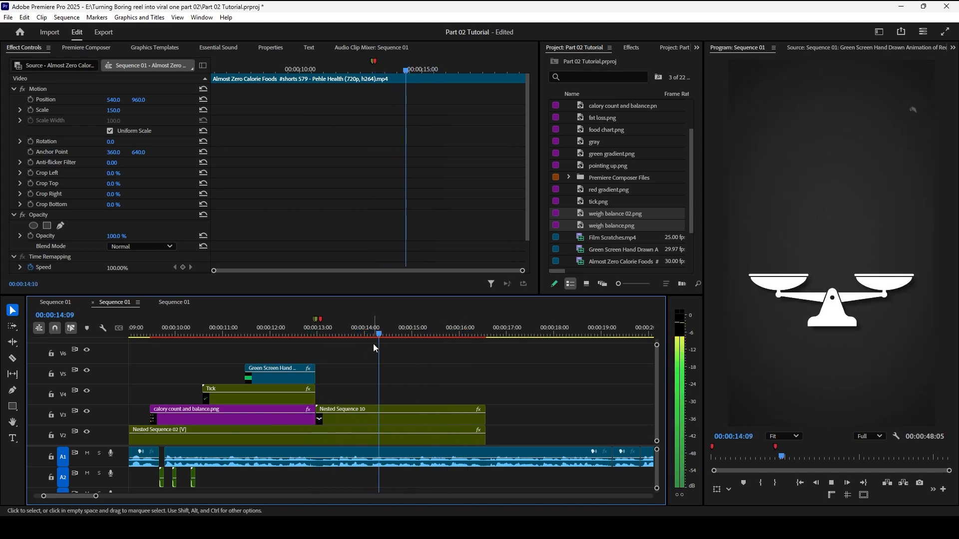
pyautogui.press('space')
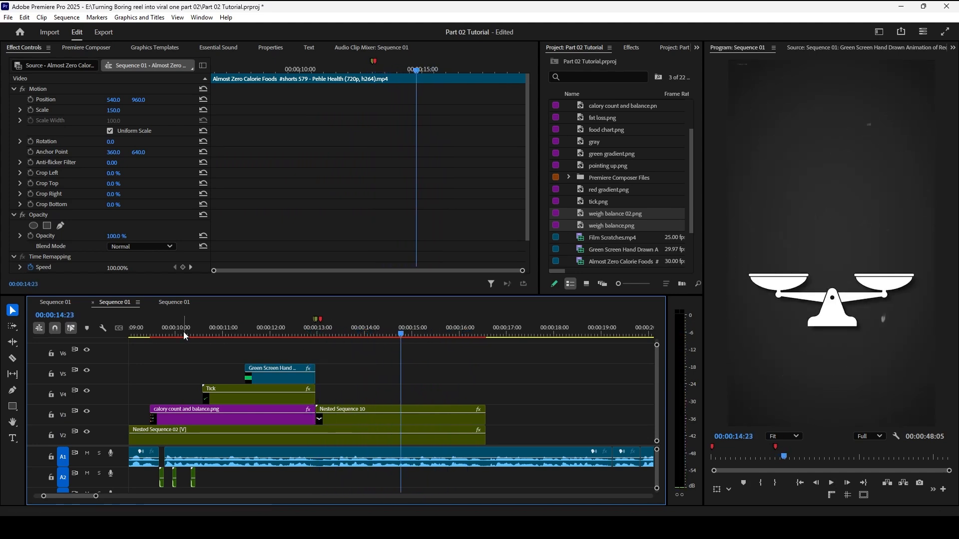
# Step: Copy Part 01's two Fade Characters Separately titles above Nested Sequence 10, reading MAINTAINANCE CALORIE and ACTUAL CALORIE INTAKE, and play them
pyautogui.click(171, 302)
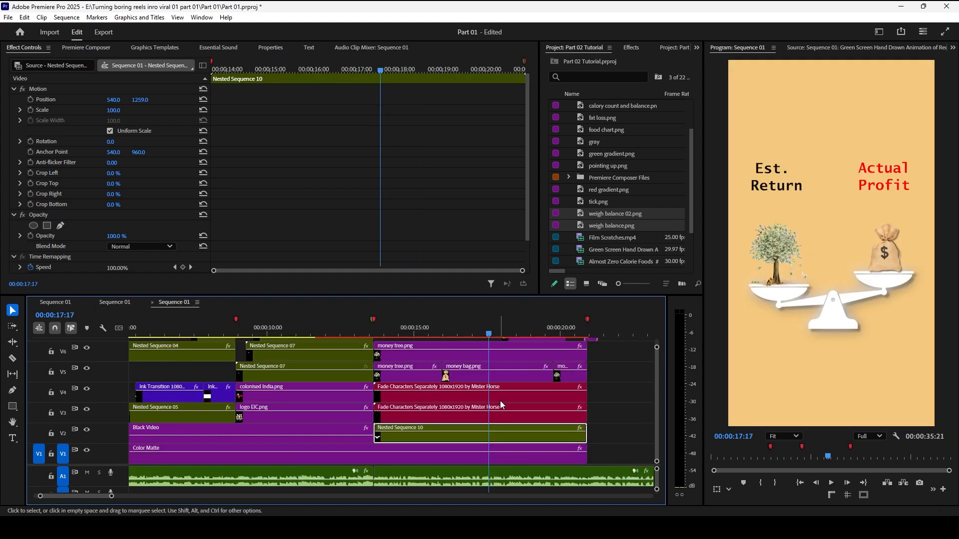
pyautogui.moveTo(615, 417); pyautogui.dragTo(475, 369)
pyautogui.click(294, 332)
pyautogui.press('space')
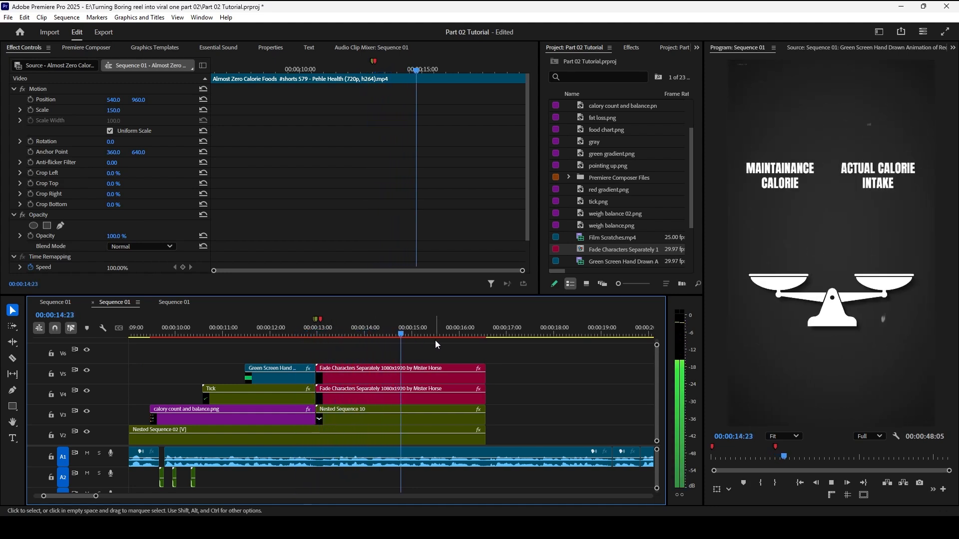
pyautogui.press('space')
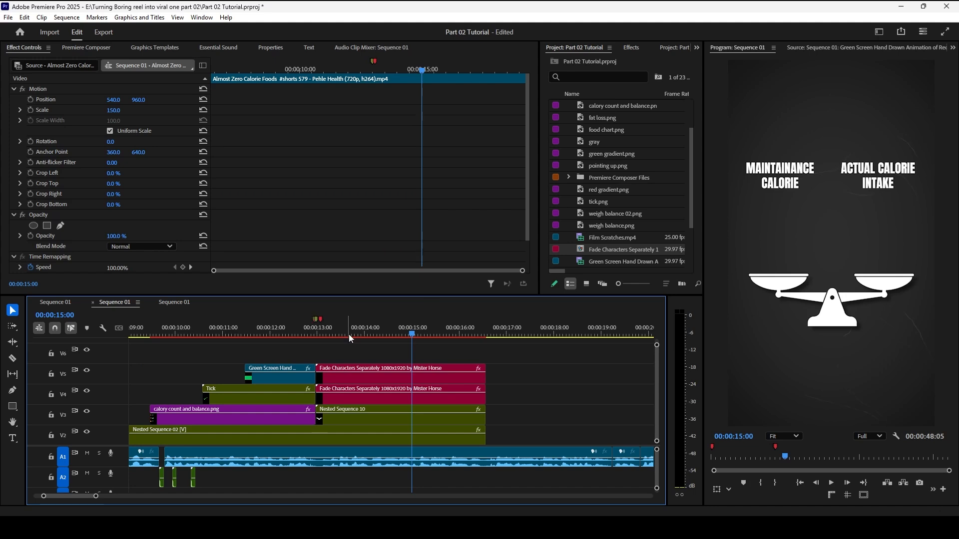
# Step: Play the titled weigh balance section through its tilt and on into the following food shot
pyautogui.click(309, 335)
pyautogui.moveTo(310, 340); pyautogui.dragTo(386, 337)
pyautogui.press('space')
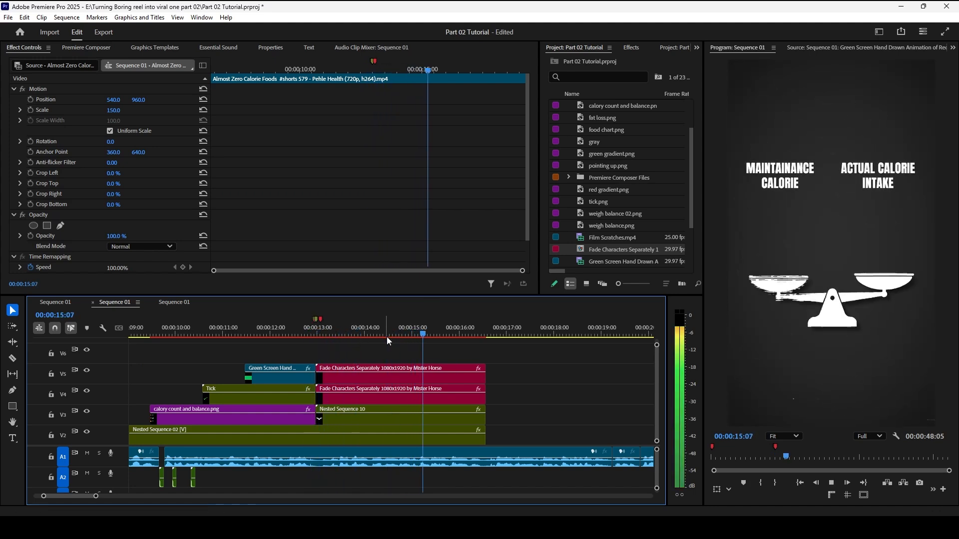
pyautogui.press('space')
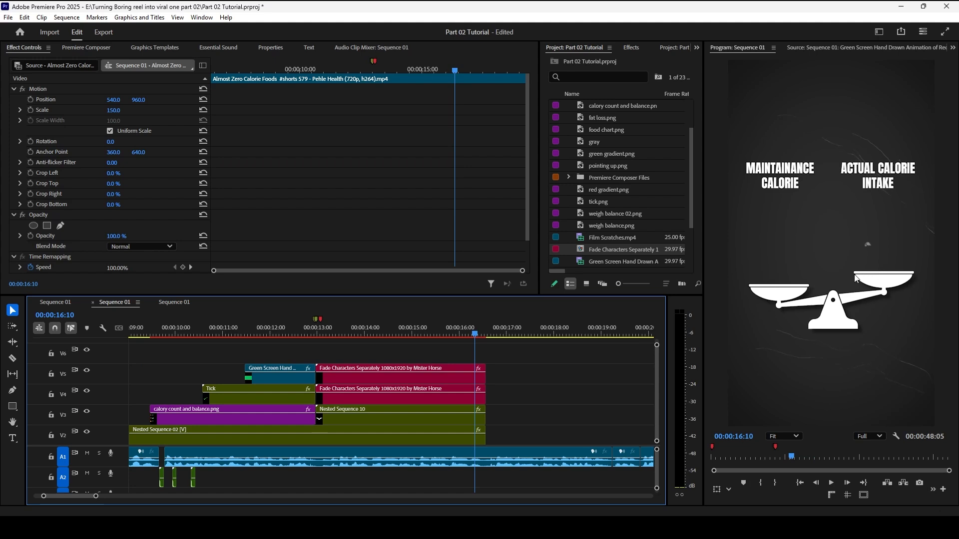
pyautogui.click(289, 336)
pyautogui.press('space')
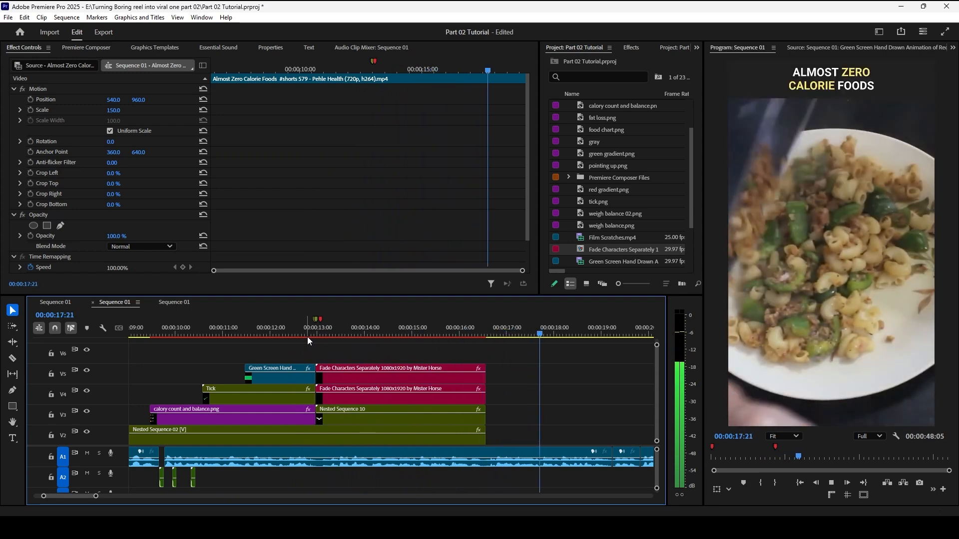
# Step: Turn off the Black & White effect on the short plated pasta clip around 00:00:19:24
pyautogui.click(416, 337)
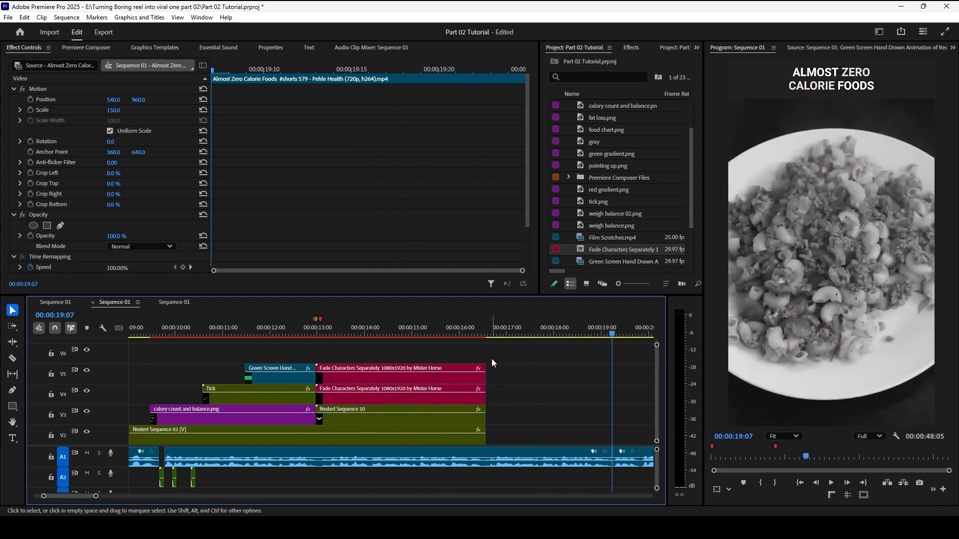
pyautogui.click(485, 328)
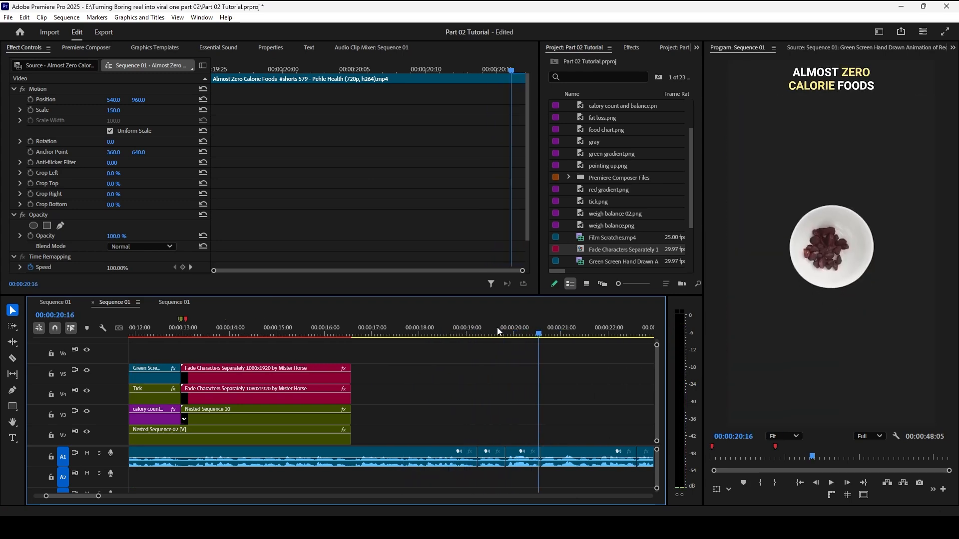
pyautogui.click(464, 331)
pyautogui.press('space')
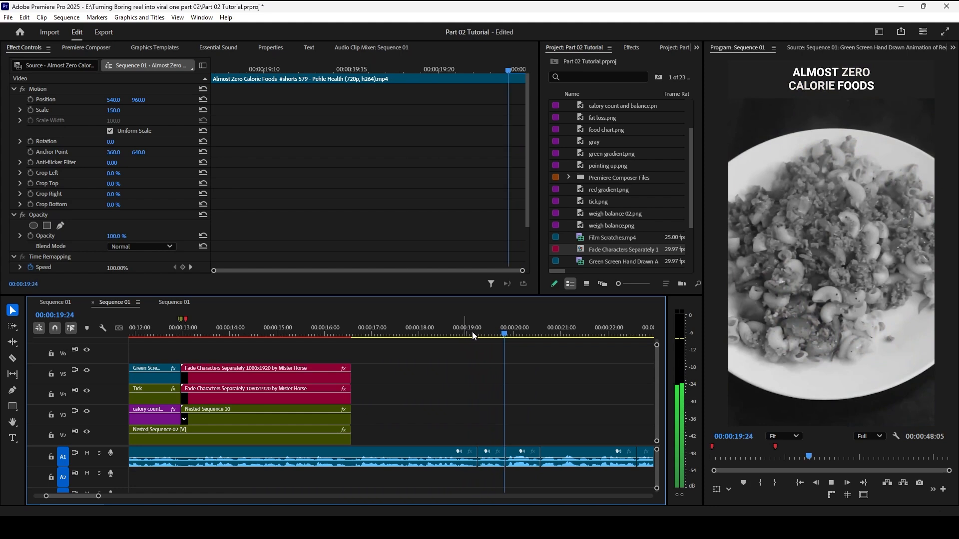
pyautogui.scroll(-1, 482, 361)
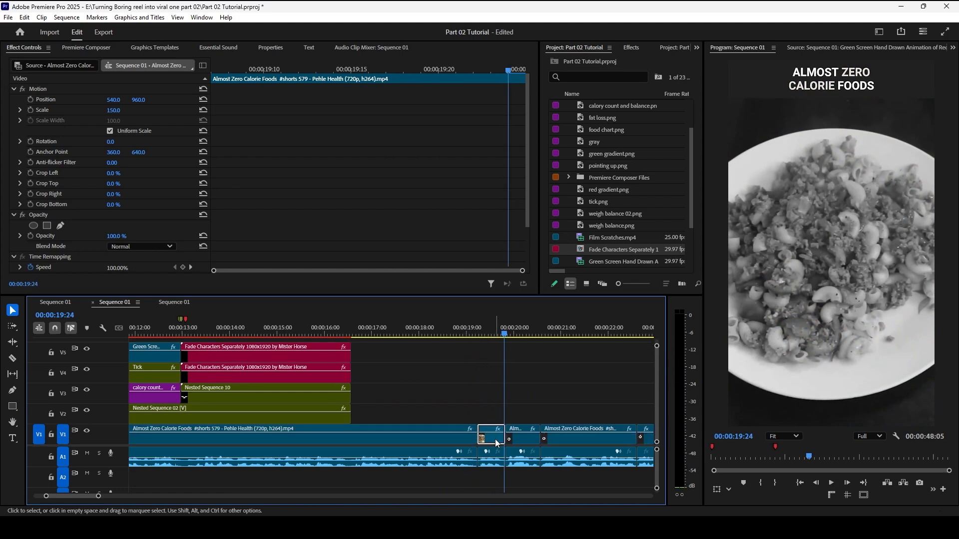
pyautogui.scroll(-3, 273, 148)
pyautogui.click(22, 225)
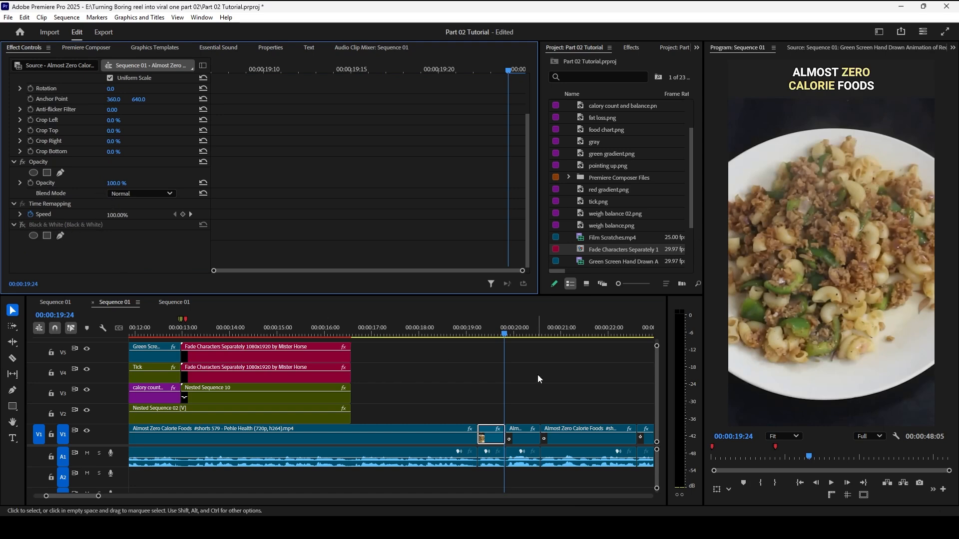
# Step: Play back the food clips on V1 around 00:00:19:00 and inspect the cuts between them
pyautogui.click(456, 332)
pyautogui.press('space')
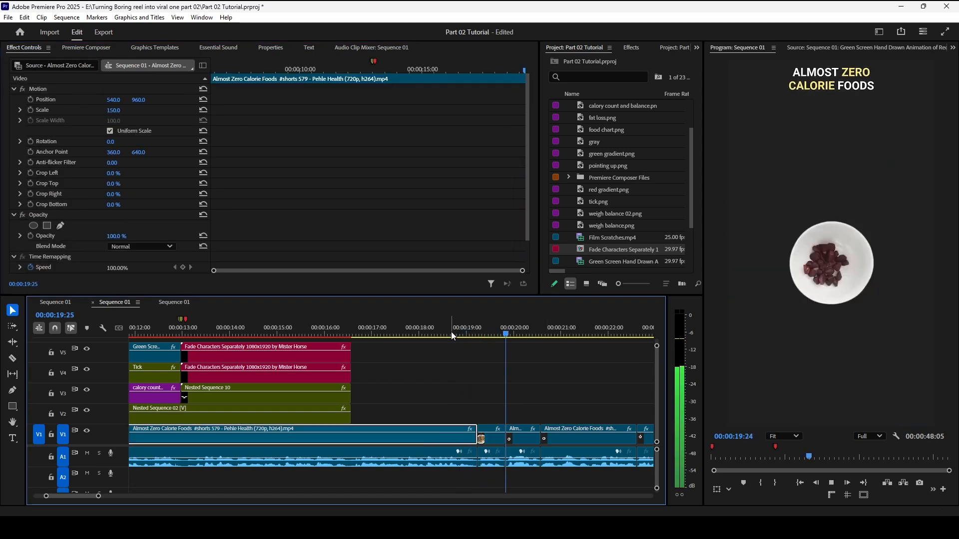
pyautogui.click(310, 335)
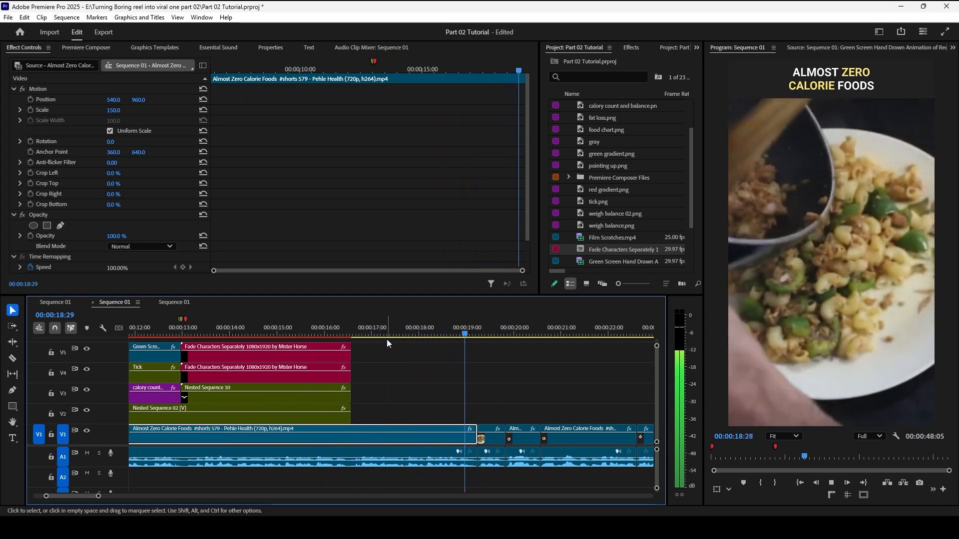
pyautogui.press('space')
pyautogui.moveTo(476, 321)
pyautogui.mouseDown()
pyautogui.moveTo(463, 320)
pyautogui.moveTo(481, 321)
pyautogui.mouseUp()
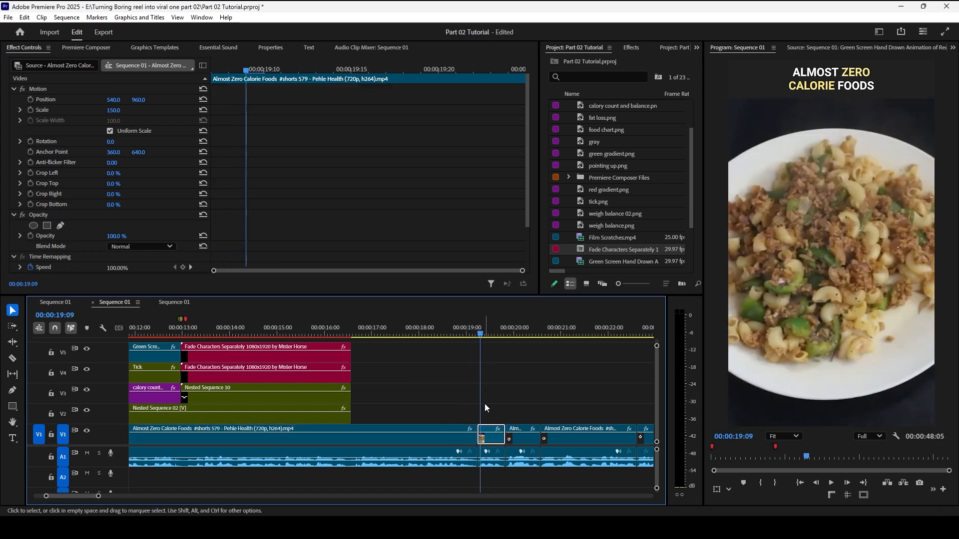
pyautogui.scroll(-2, 412, 223)
pyautogui.click(22, 225)
pyautogui.click(463, 330)
pyautogui.press('space')
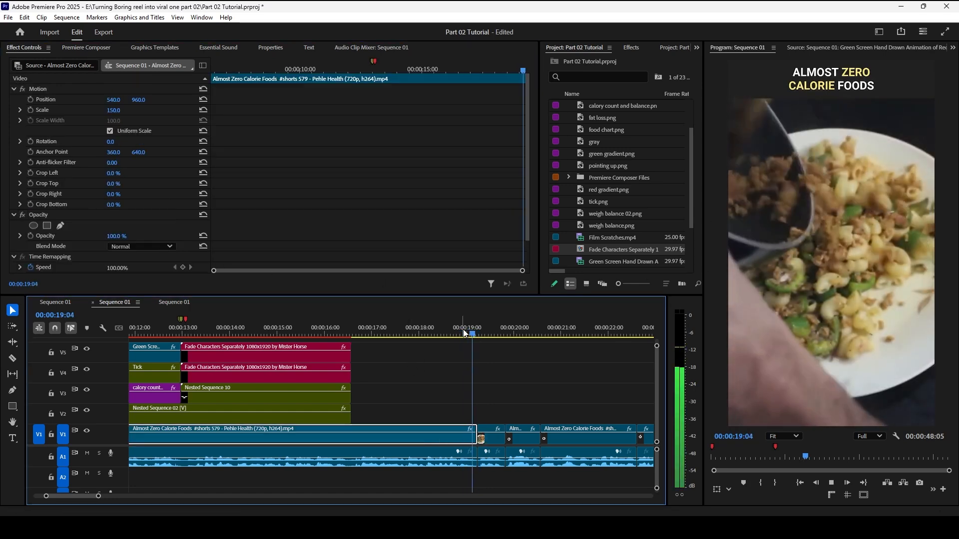
pyautogui.press('space')
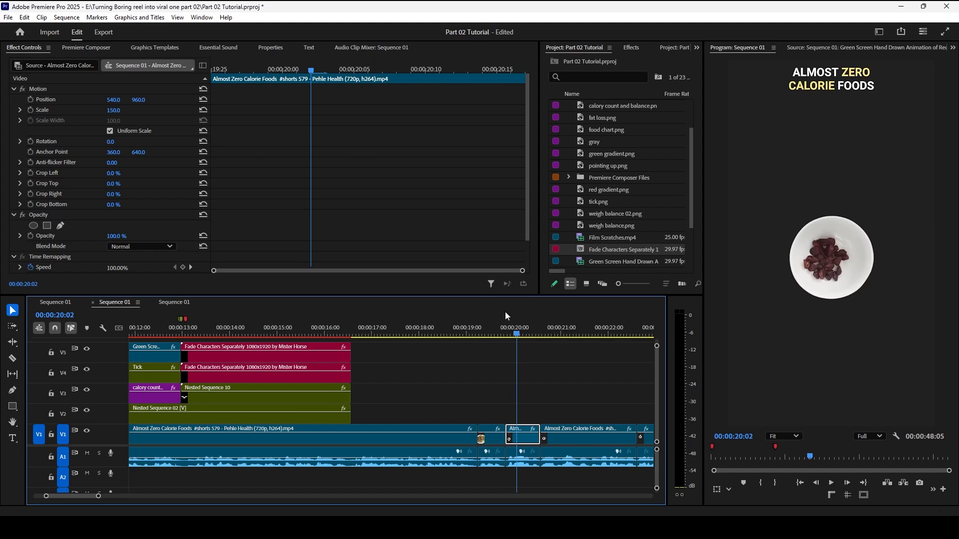
pyautogui.click(491, 327)
# Step: Play back the weighing-balance scene from 00:00:12:21 to examine how the scale tilts over time
pyautogui.moveTo(491, 328); pyautogui.dragTo(190, 367)
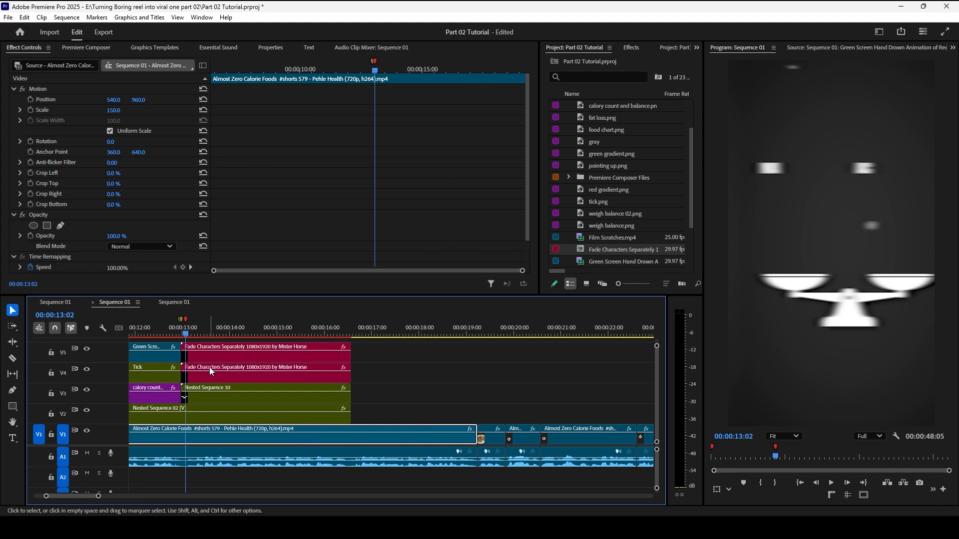
pyautogui.scroll(2, 313, 398)
pyautogui.scroll(2, 312, 398)
pyautogui.click(276, 335)
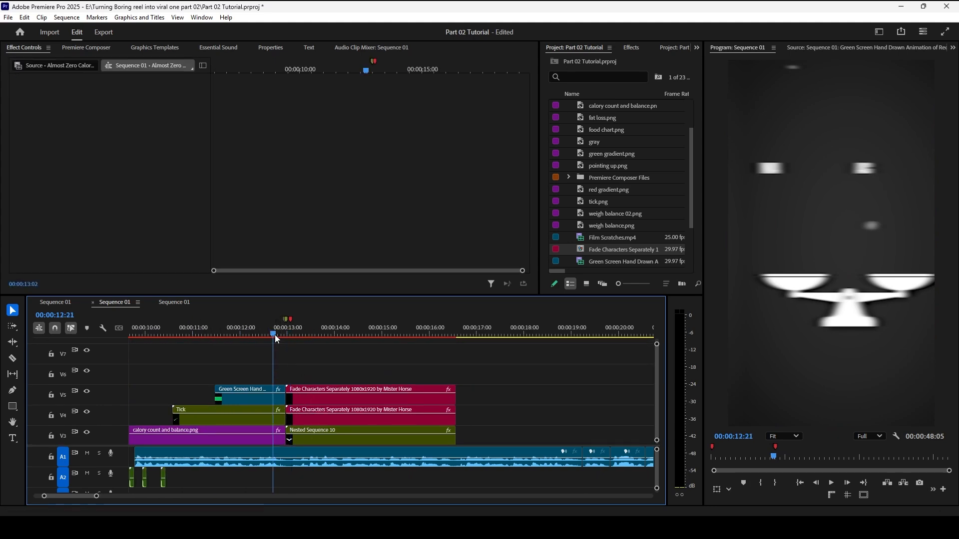
pyautogui.press('space')
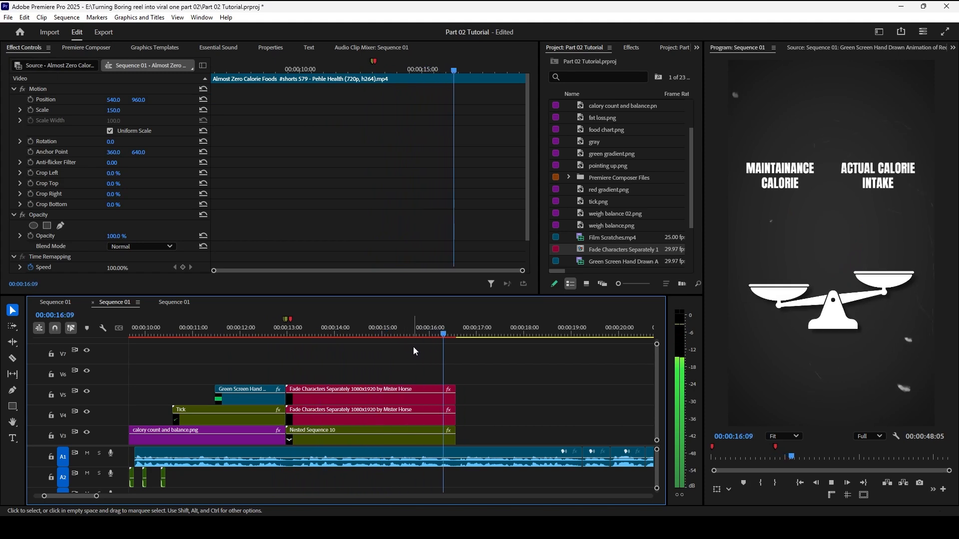
pyautogui.press('space')
pyautogui.click(352, 328)
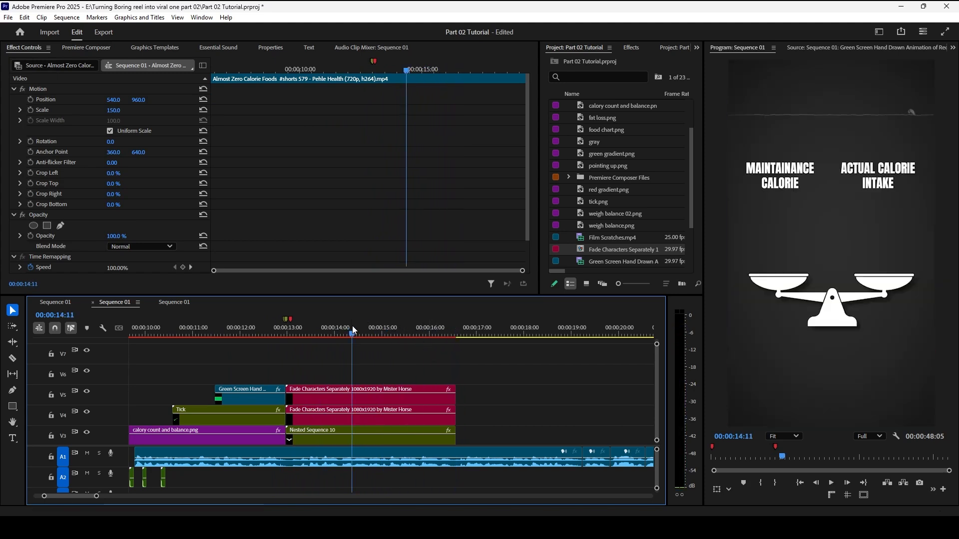
# Step: Place calorie in.png on V6 above the balance scene, starting where Nested Sequence 10 begins
pyautogui.press('=')
pyautogui.press('=')
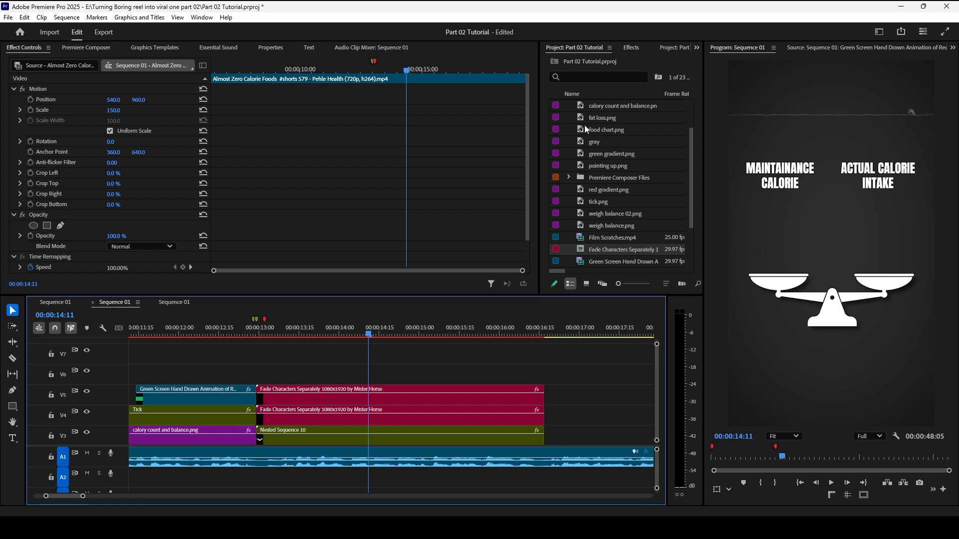
pyautogui.scroll(-3, 595, 153)
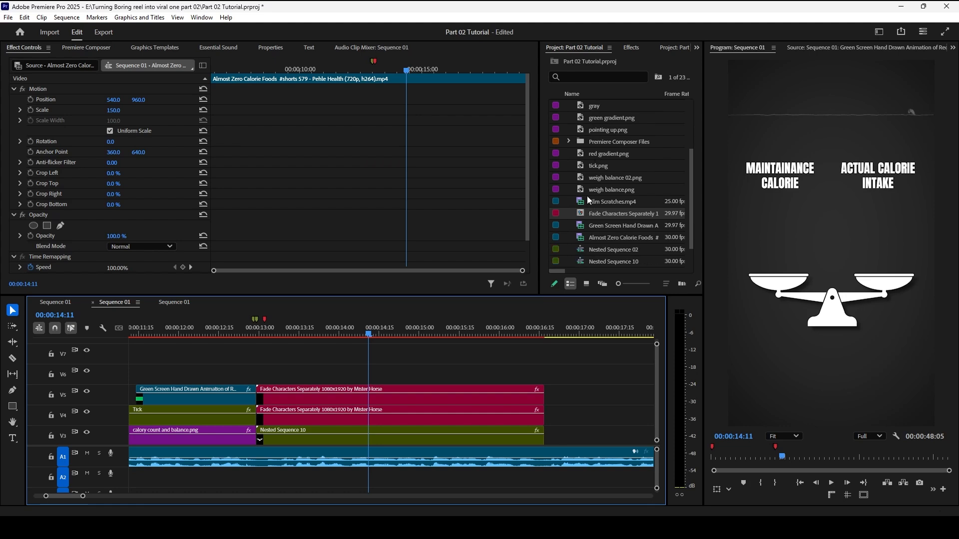
pyautogui.scroll(7, 587, 193)
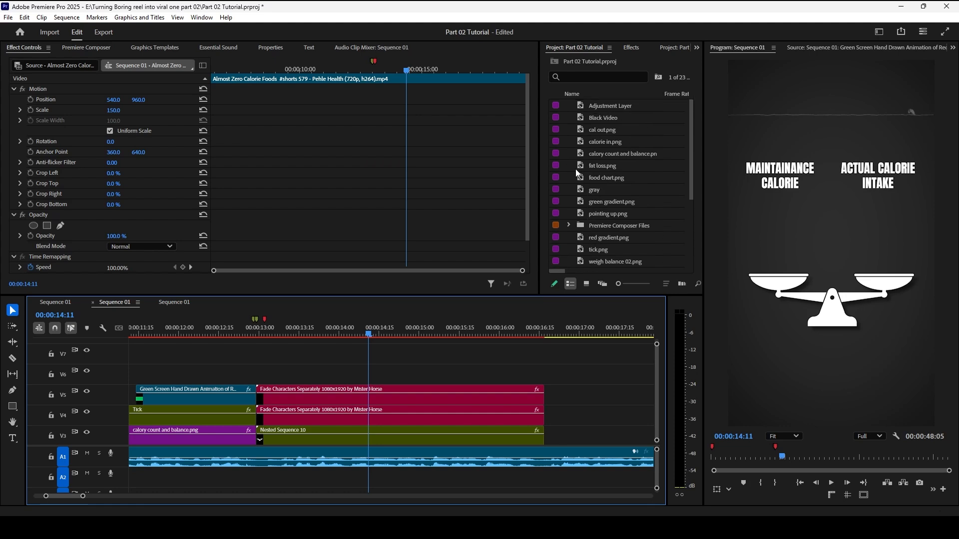
pyautogui.moveTo(582, 140); pyautogui.dragTo(257, 376)
# Step: Cut calorie in.png at 00:00:16:17, where the balance scene ends, and delete the excess part
pyautogui.click(547, 324)
pyautogui.click(561, 376)
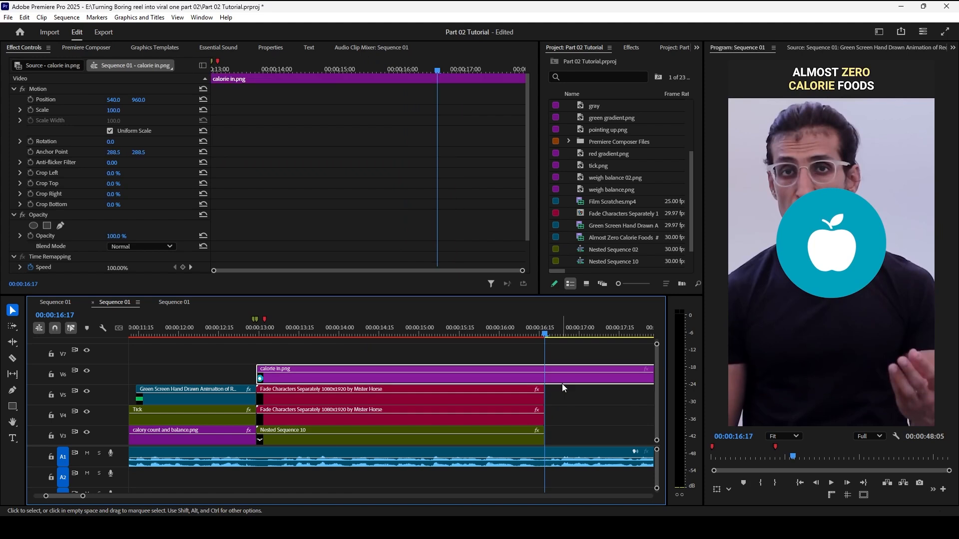
pyautogui.hotkey('ctrl', 'k')
pyautogui.click(567, 380)
pyautogui.press('Delete')
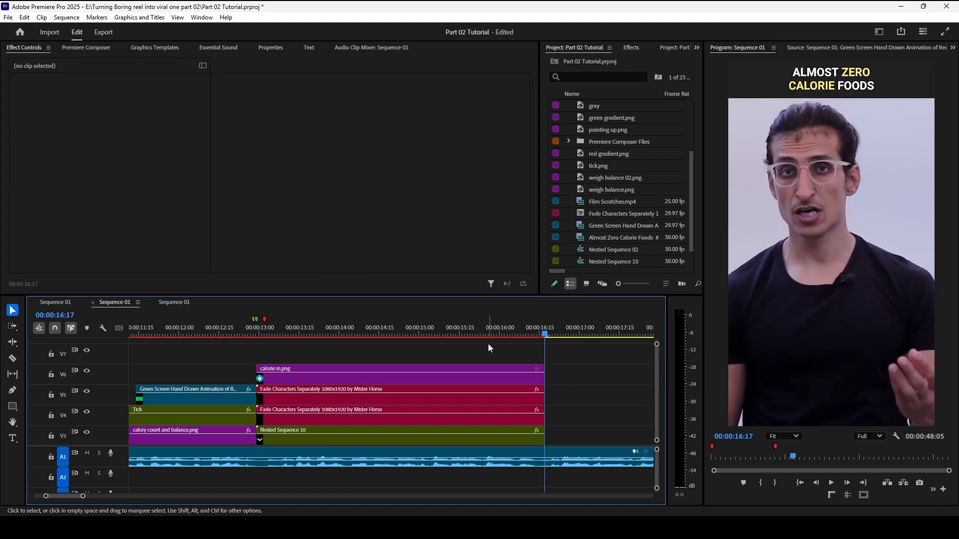
# Step: Set calorie in.png to scale 45 and position 255, 941 so the apple icon sits above the balance's first pan
pyautogui.click(414, 330)
pyautogui.click(279, 377)
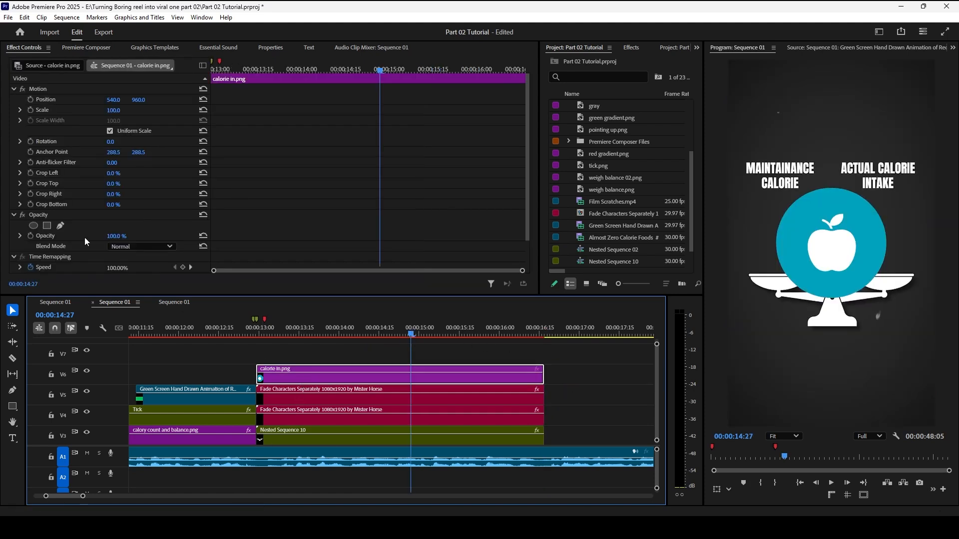
pyautogui.click(99, 112)
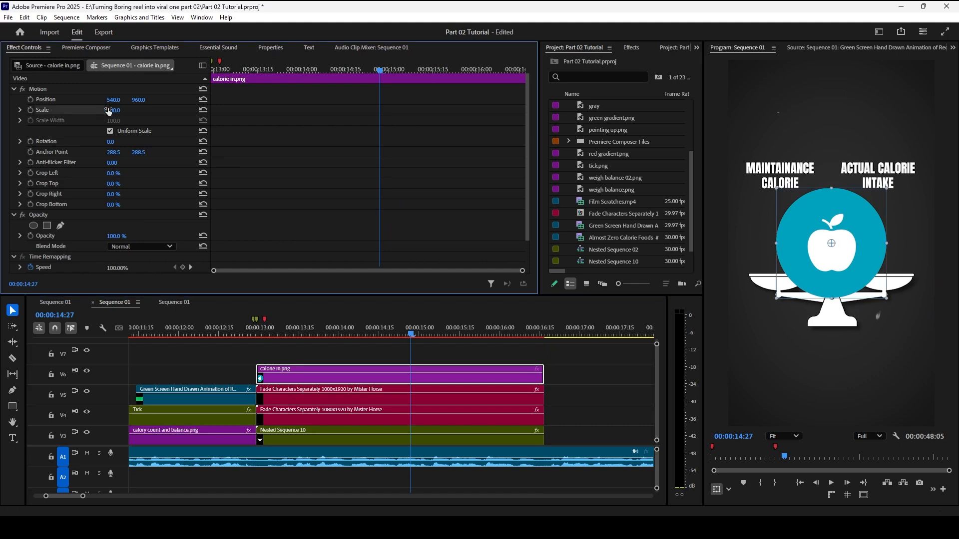
pyautogui.press('Return')
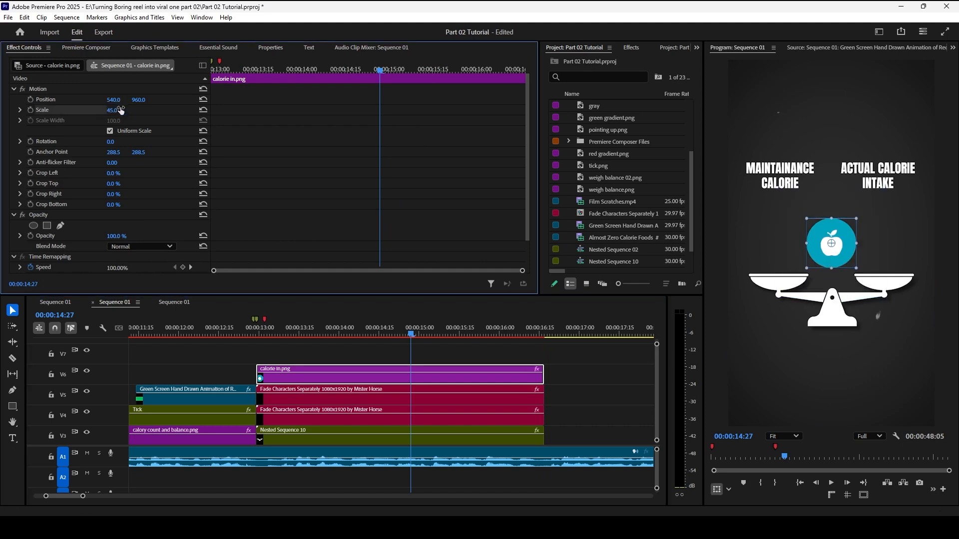
pyautogui.moveTo(114, 100); pyautogui.dragTo(67, 100)
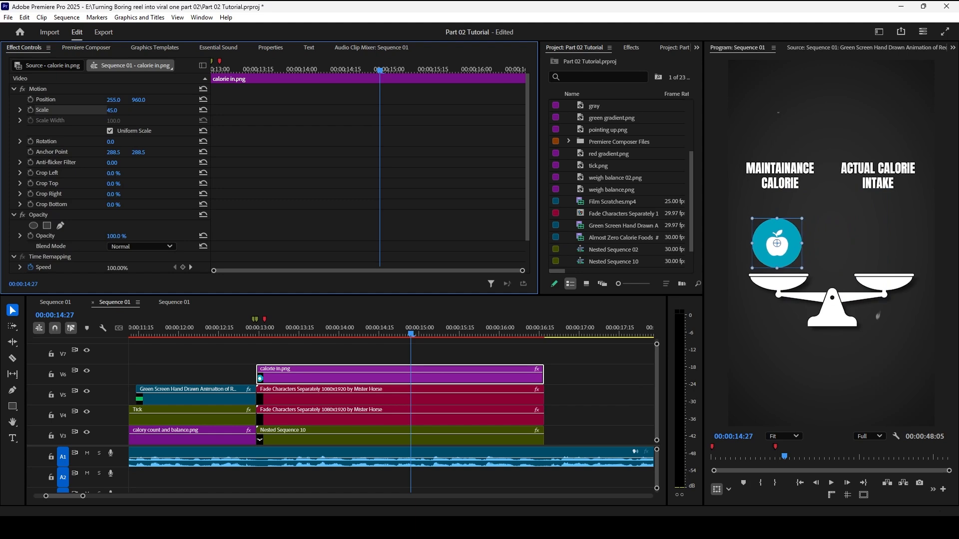
pyautogui.moveTo(141, 100); pyautogui.dragTo(140, 100)
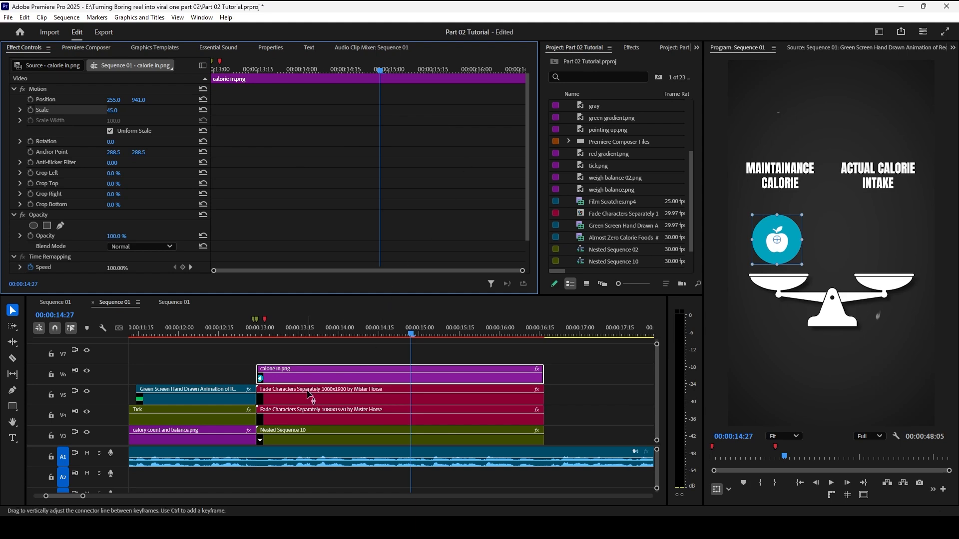
# Step: Apply the Drop Shadow preset to calorie in.png and duplicate the clip onto V7
pyautogui.click(631, 47)
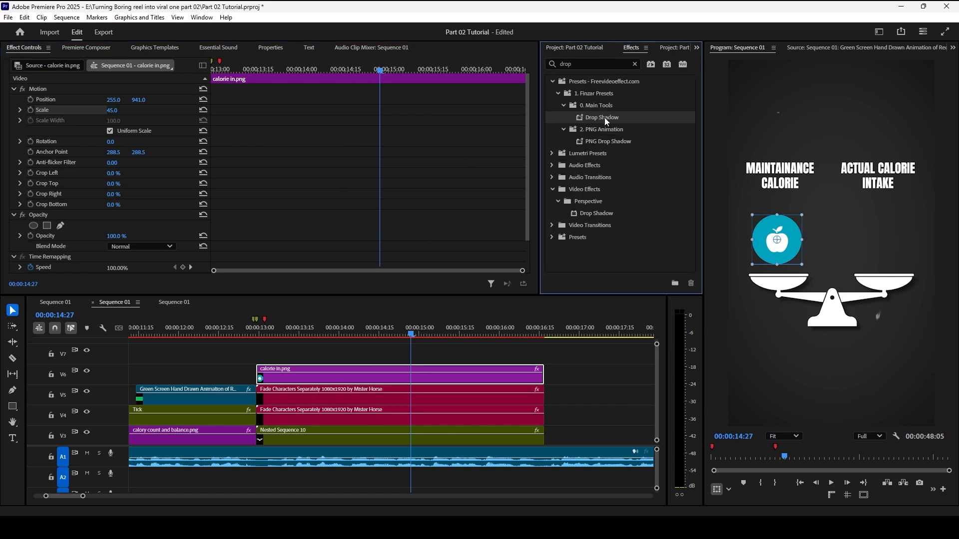
pyautogui.moveTo(310, 365); pyautogui.dragTo(305, 366)
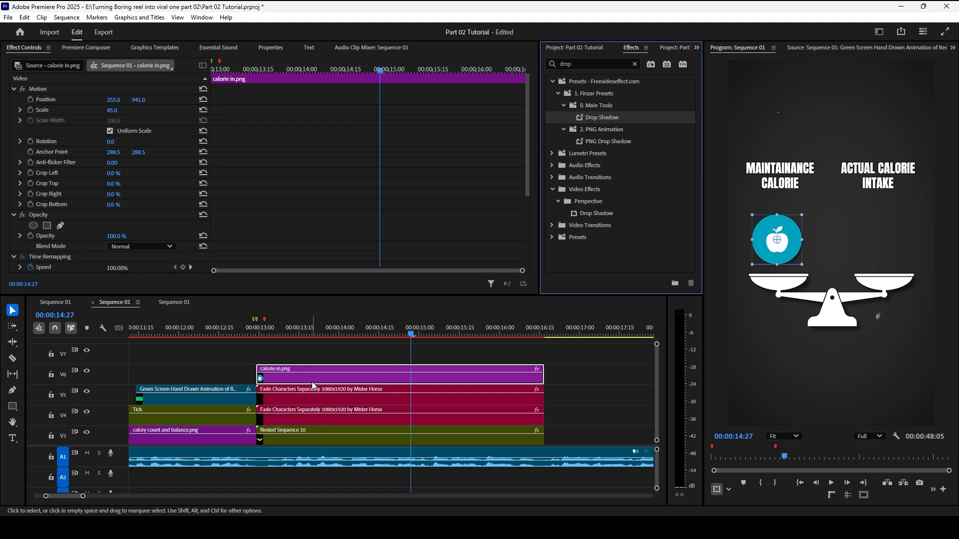
pyautogui.moveTo(312, 385); pyautogui.dragTo(295, 358)
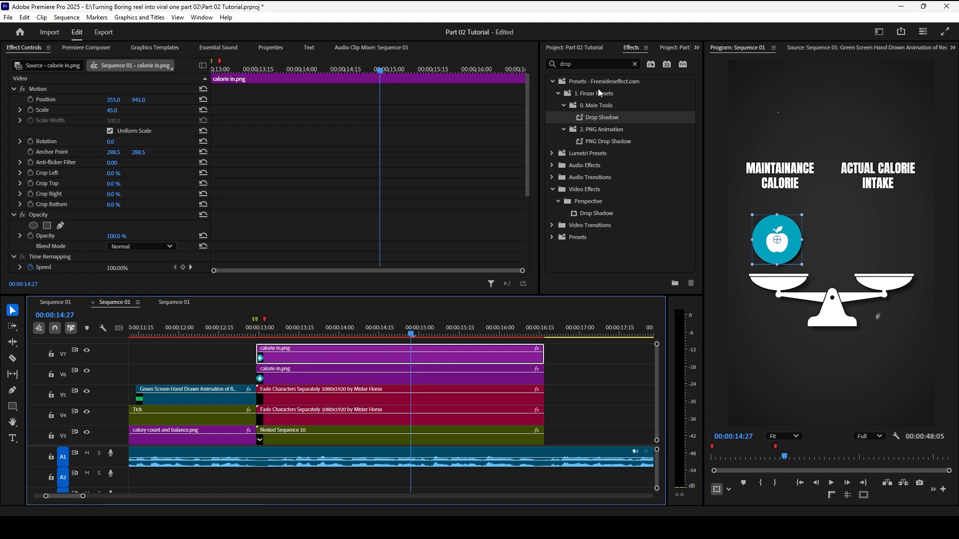
# Step: Replace the duplicate on V7 with cal out.png and set its horizontal position to 809, above the other pan
pyautogui.click(583, 47)
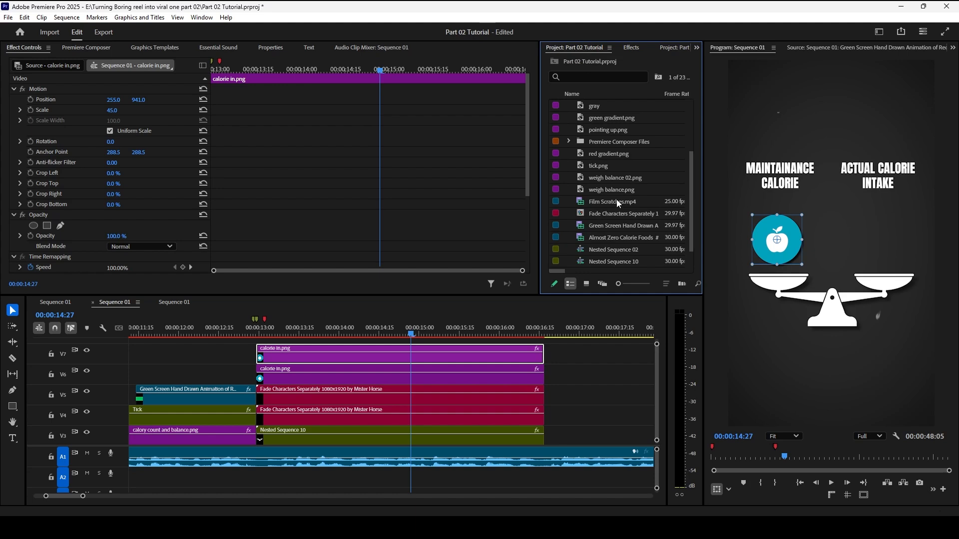
pyautogui.scroll(4, 619, 160)
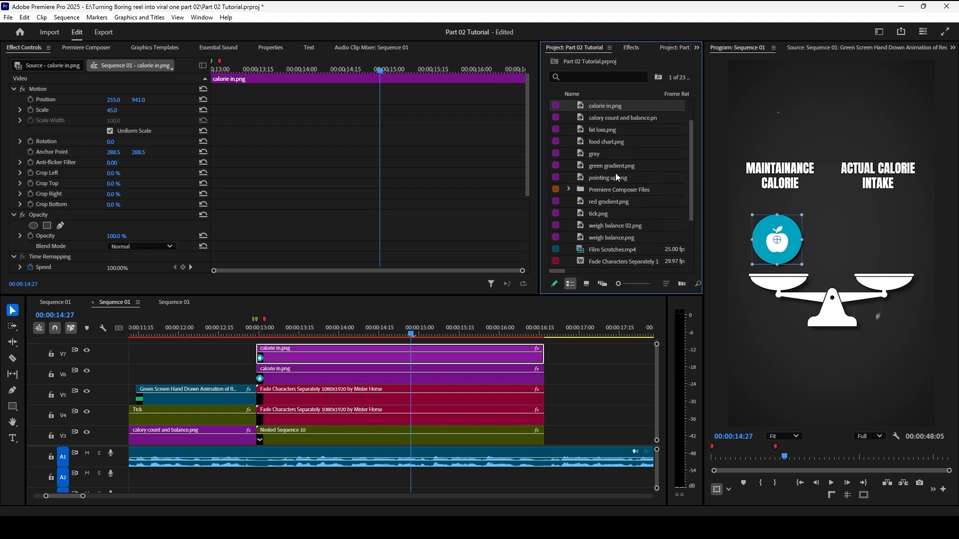
pyautogui.moveTo(370, 340); pyautogui.dragTo(292, 357)
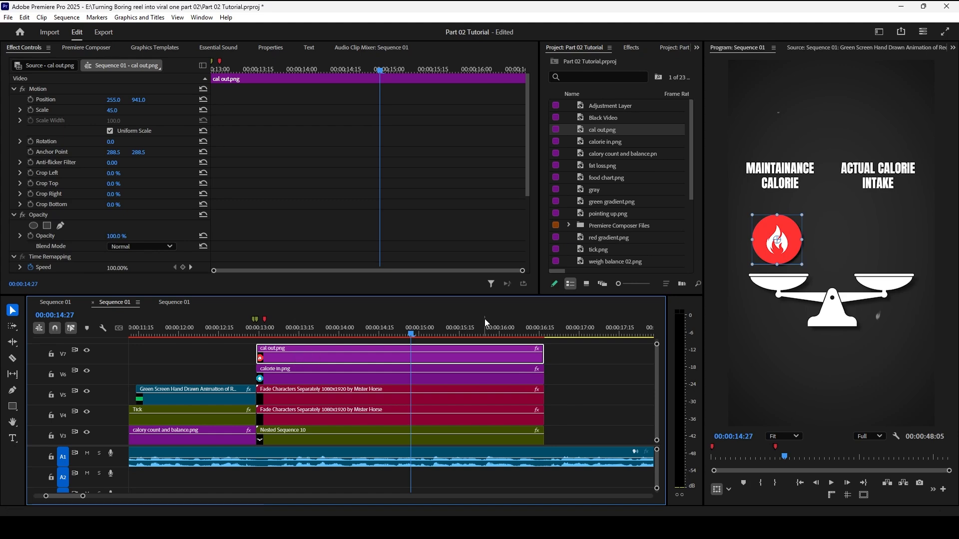
pyautogui.moveTo(123, 100); pyautogui.dragTo(397, 99)
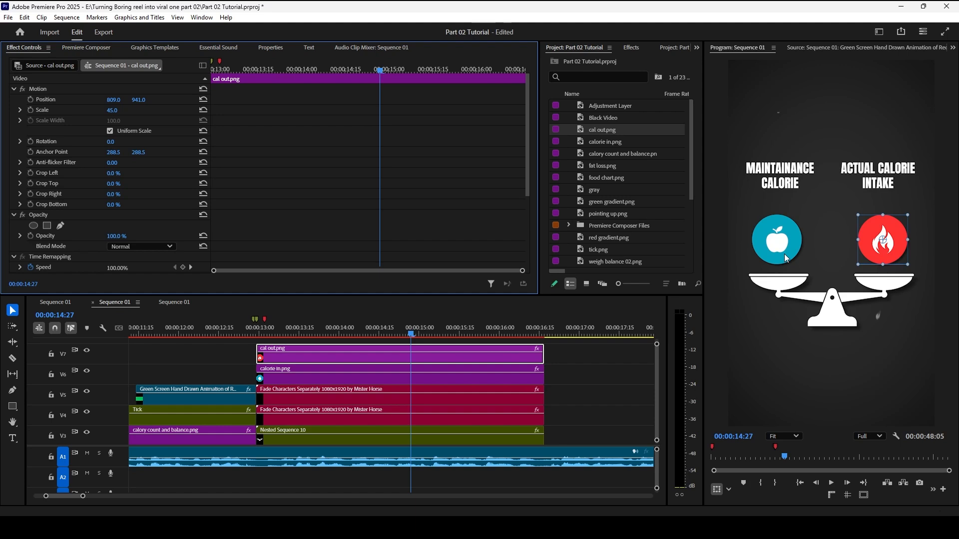
# Step: Keyframe the positions of both icons to follow the tilting balance, moving cal out.png to 809, 923
pyautogui.click(224, 336)
pyautogui.press('space')
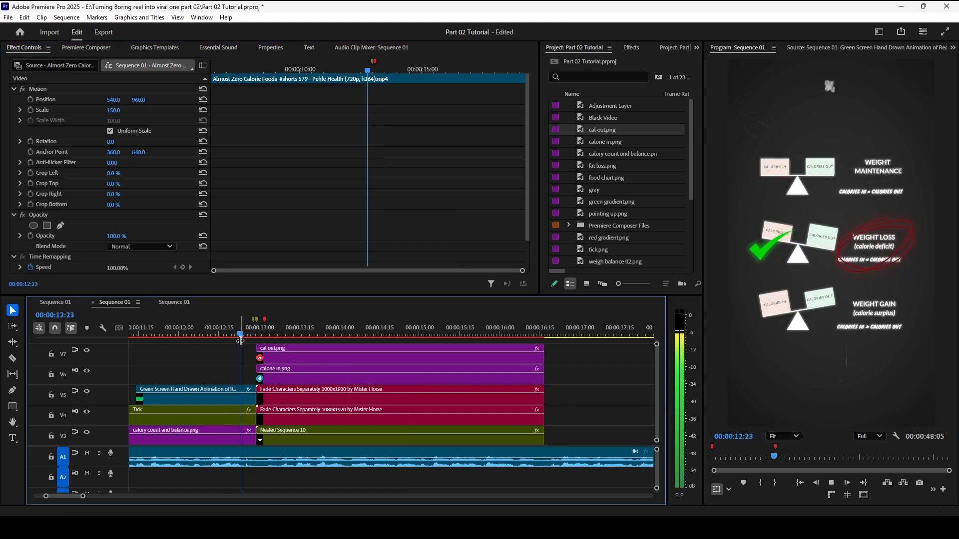
pyautogui.press('space')
pyautogui.scroll(3, 322, 345)
pyautogui.moveTo(449, 333); pyautogui.dragTo(471, 337)
pyautogui.scroll(-3, 299, 353)
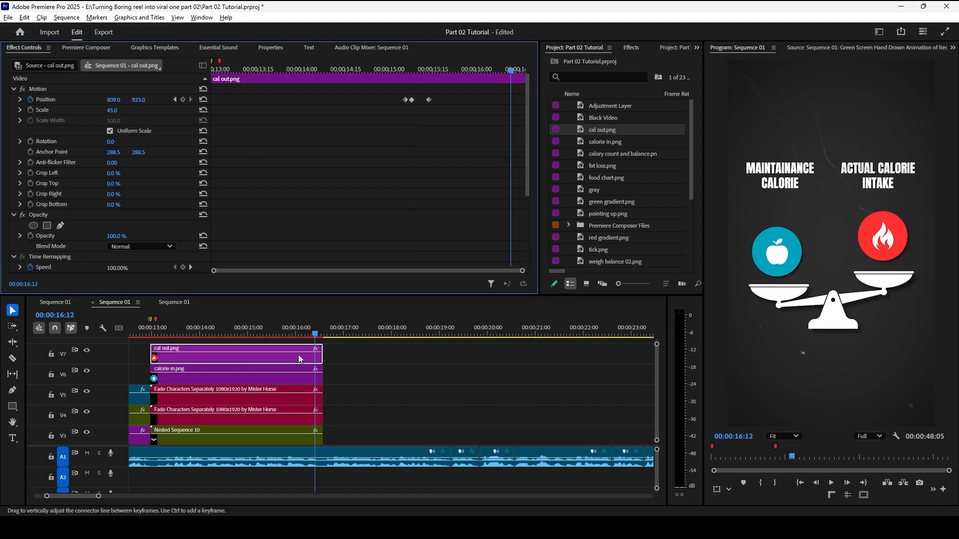
# Step: Play back the balance scene and extend its overlay clips to the cut at 00:00:16:19
pyautogui.moveTo(234, 336); pyautogui.dragTo(227, 337)
pyautogui.press('space')
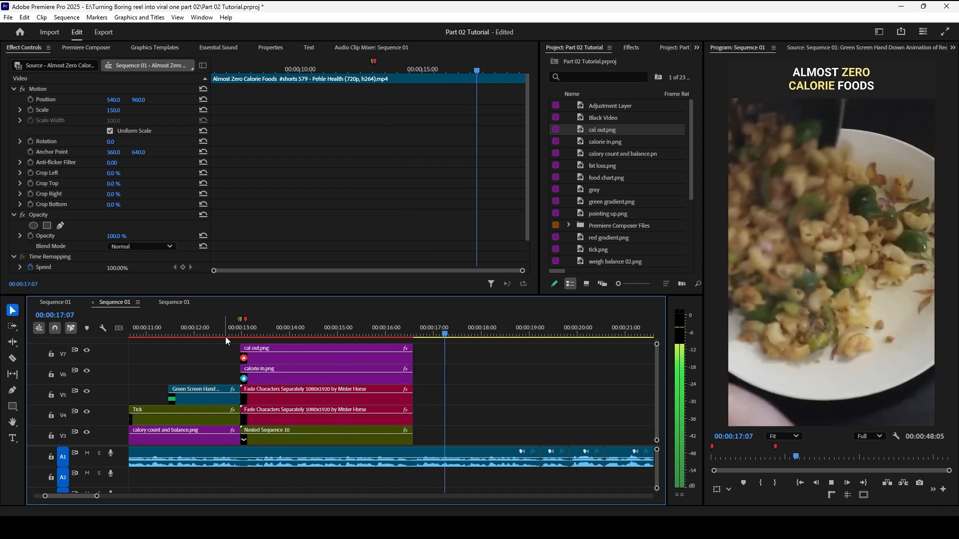
pyautogui.click(402, 326)
pyautogui.moveTo(403, 325)
pyautogui.mouseDown()
pyautogui.moveTo(388, 326)
pyautogui.moveTo(404, 335)
pyautogui.moveTo(396, 327)
pyautogui.moveTo(414, 326)
pyautogui.mouseUp()
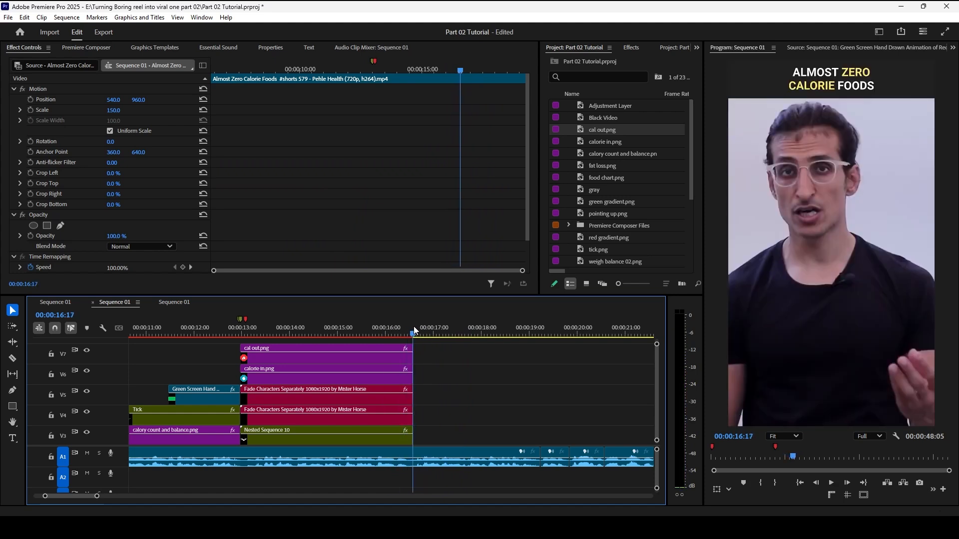
pyautogui.press('=')
pyautogui.moveTo(439, 430); pyautogui.dragTo(429, 327)
pyautogui.press('space')
pyautogui.click(440, 352)
pyautogui.scroll(3, 435, 378)
pyautogui.scroll(-5, 443, 379)
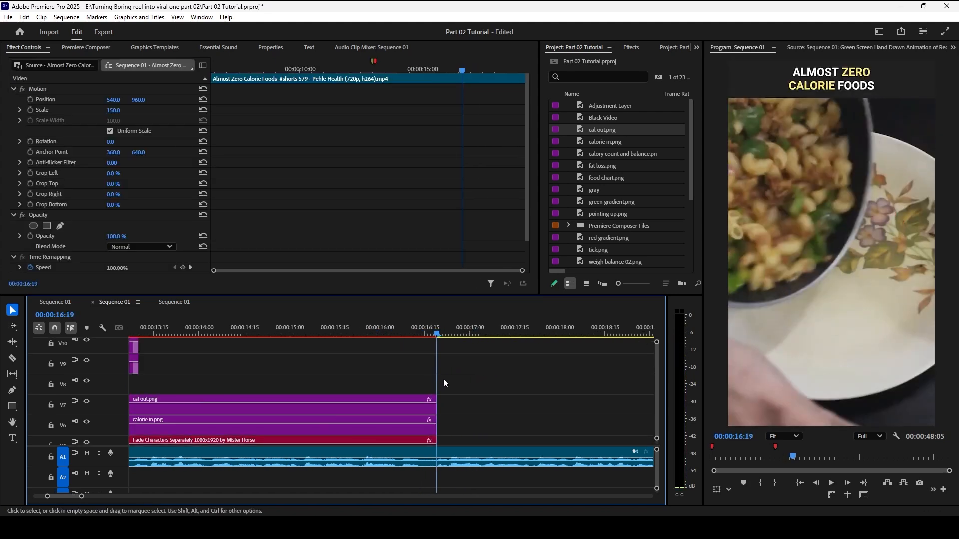
# Step: Add the Premiere Composer Light Leak transition on V8 at 00:00:16:19, where the balance scene ends, and preview it
pyautogui.click(105, 50)
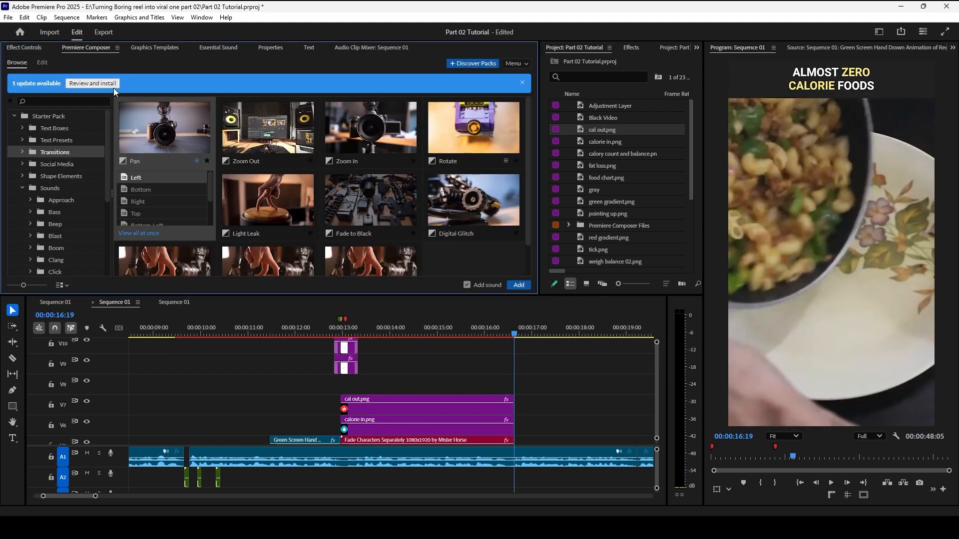
pyautogui.moveTo(272, 199); pyautogui.dragTo(521, 379)
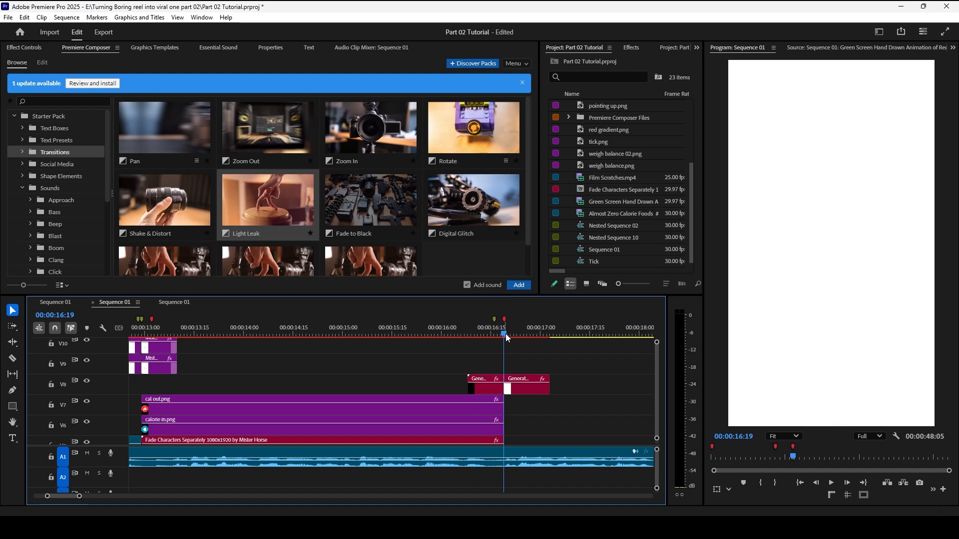
pyautogui.moveTo(506, 333); pyautogui.dragTo(445, 335)
pyautogui.press('space')
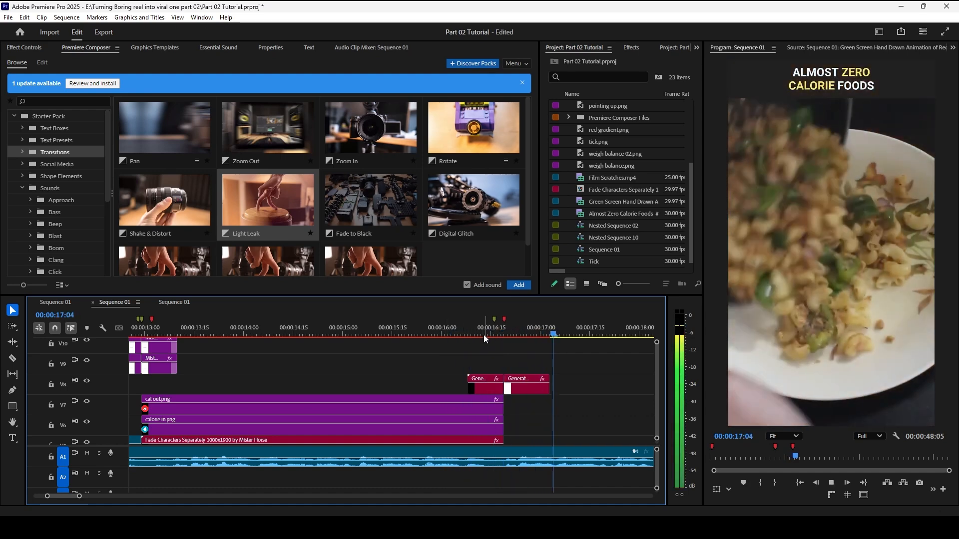
pyautogui.press('space')
pyautogui.moveTo(502, 330); pyautogui.dragTo(508, 329)
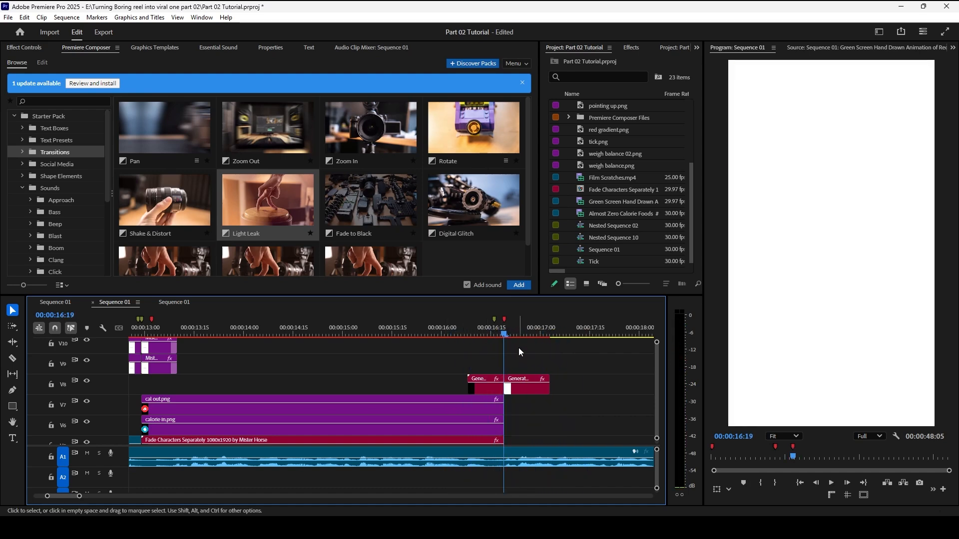
# Step: Trim the Light Leak transition on V8 to run from 00:00:16:15 to 00:00:16:23 and preview it
pyautogui.press('space')
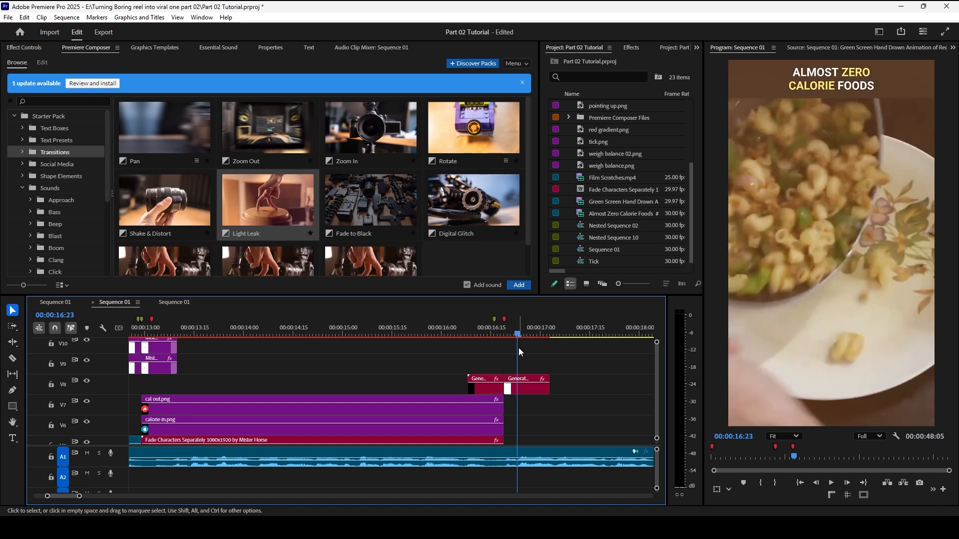
pyautogui.moveTo(549, 384); pyautogui.dragTo(525, 384)
pyautogui.click(507, 334)
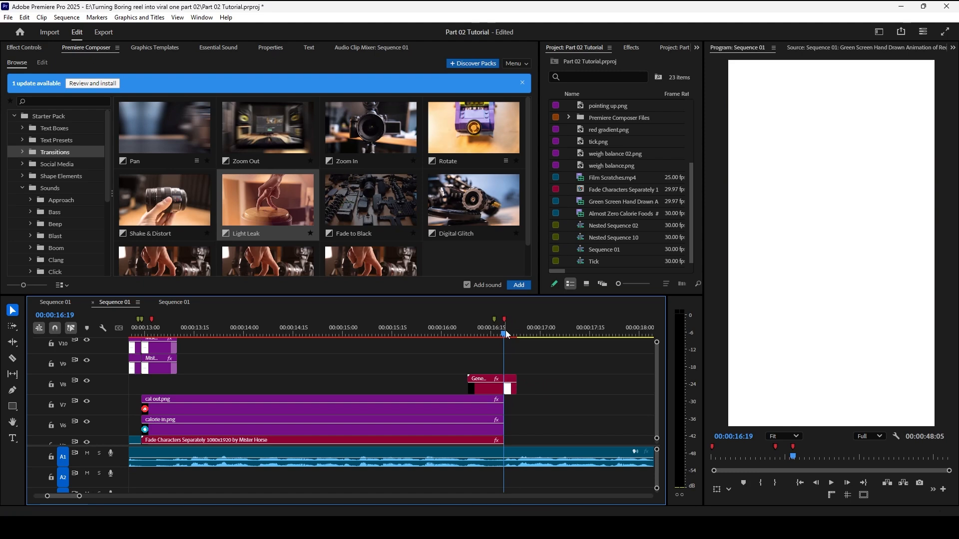
pyautogui.press('Left')
pyautogui.press('Left')
pyautogui.press('Left')
pyautogui.press('Left')
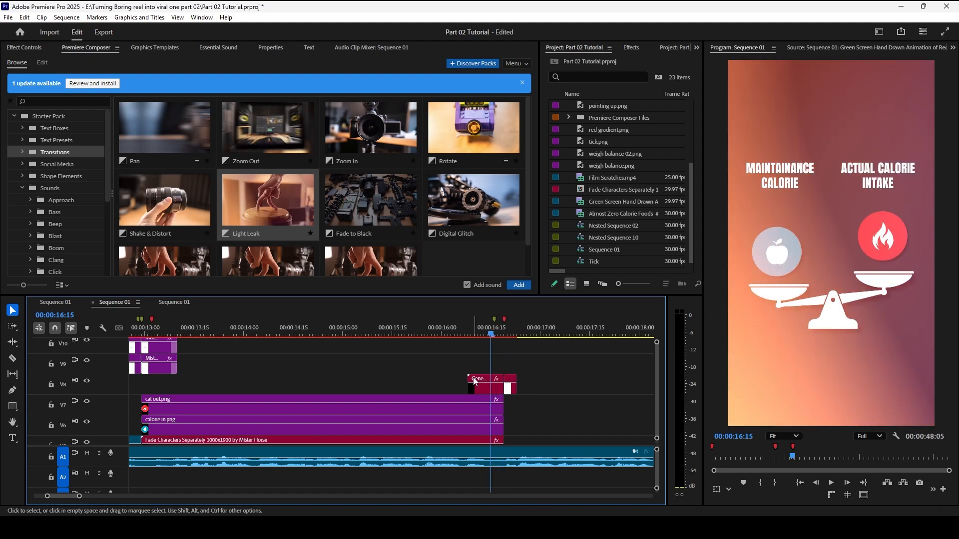
pyautogui.moveTo(468, 383); pyautogui.dragTo(491, 364)
pyautogui.moveTo(452, 333); pyautogui.dragTo(442, 332)
pyautogui.press('space')
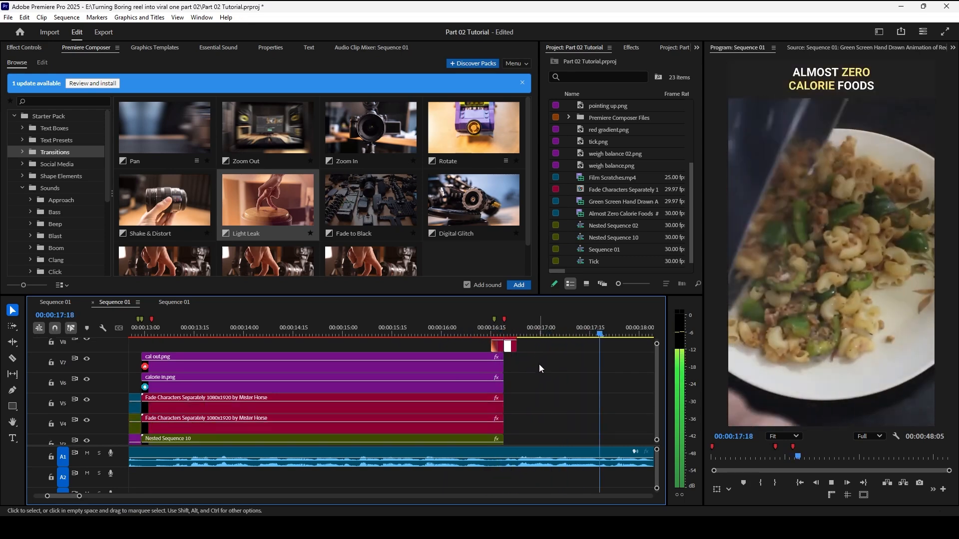
# Step: Extend Nested Sequence 02 on V2 to end with the overlay clips of the balance scene
pyautogui.scroll(-5, 538, 364)
pyautogui.press('-')
pyautogui.press('-')
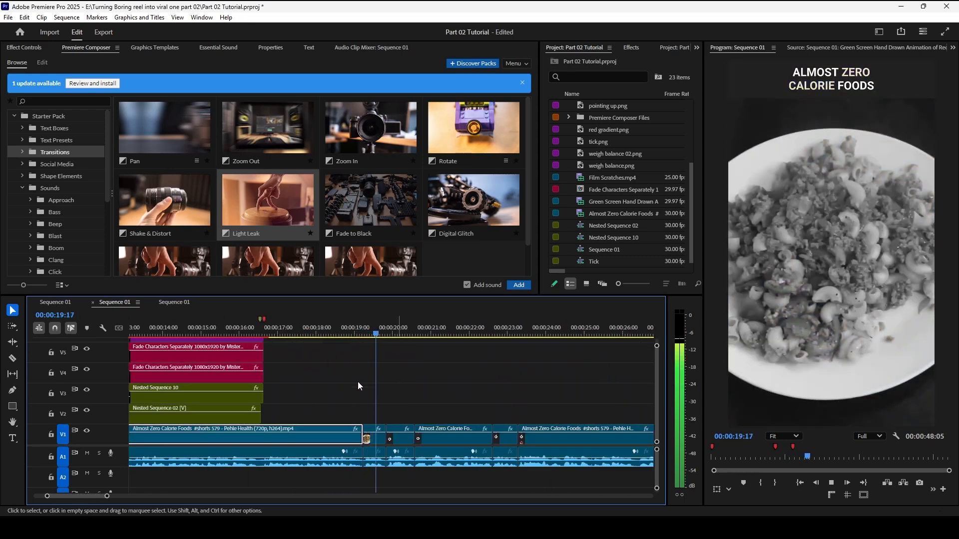
pyautogui.press('space')
pyautogui.moveTo(264, 409); pyautogui.dragTo(266, 410)
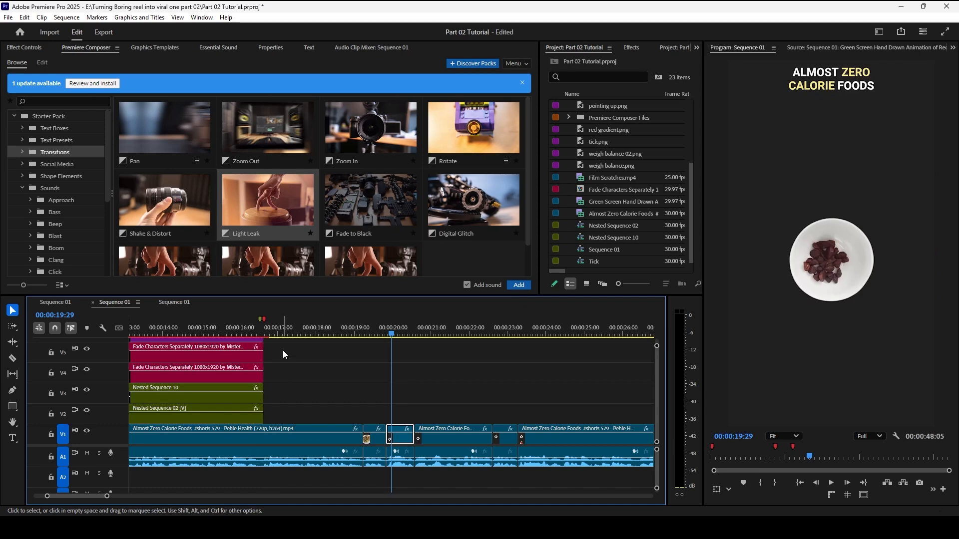
# Step: Play back the edited sequence from the beginning to past the balance scene
pyautogui.press('-')
pyautogui.press('-')
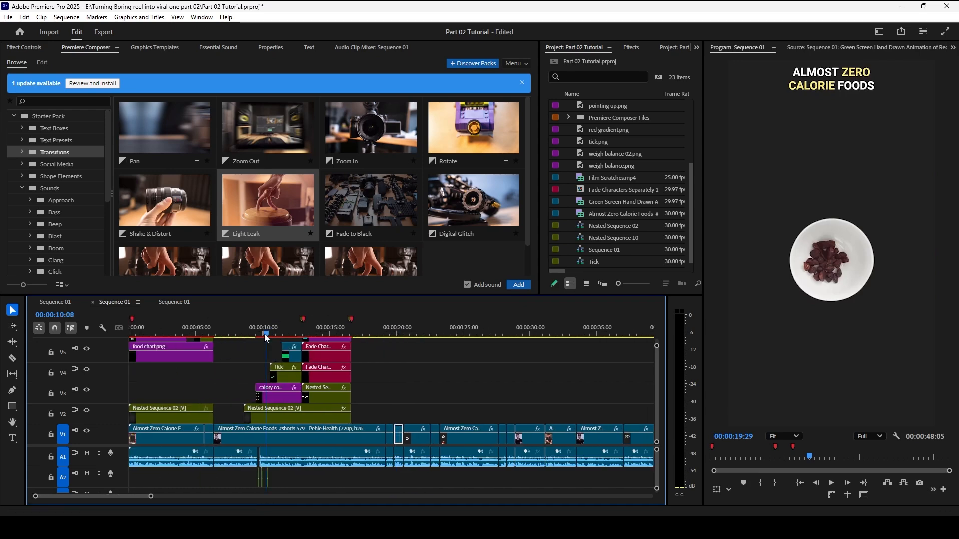
pyautogui.press('Home')
pyautogui.press('space')
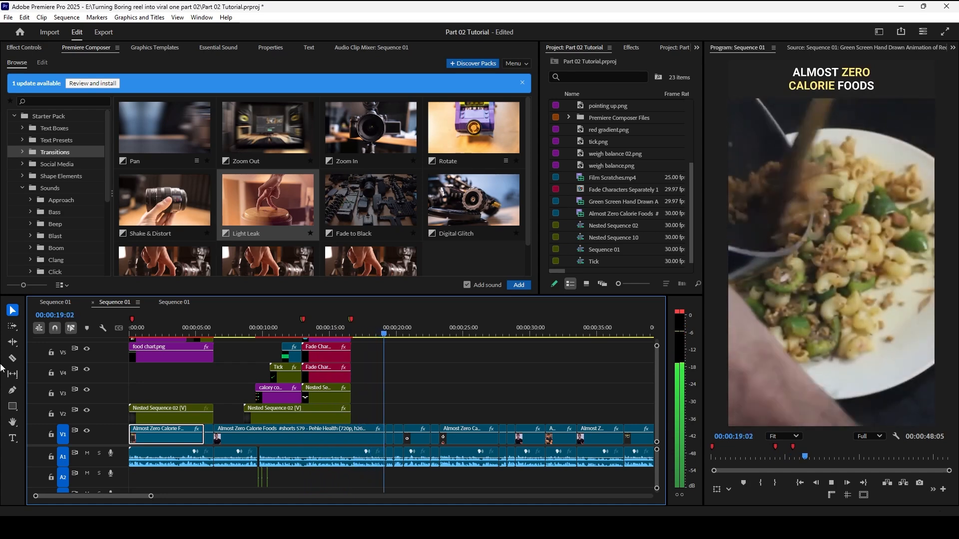
pyautogui.press('space')
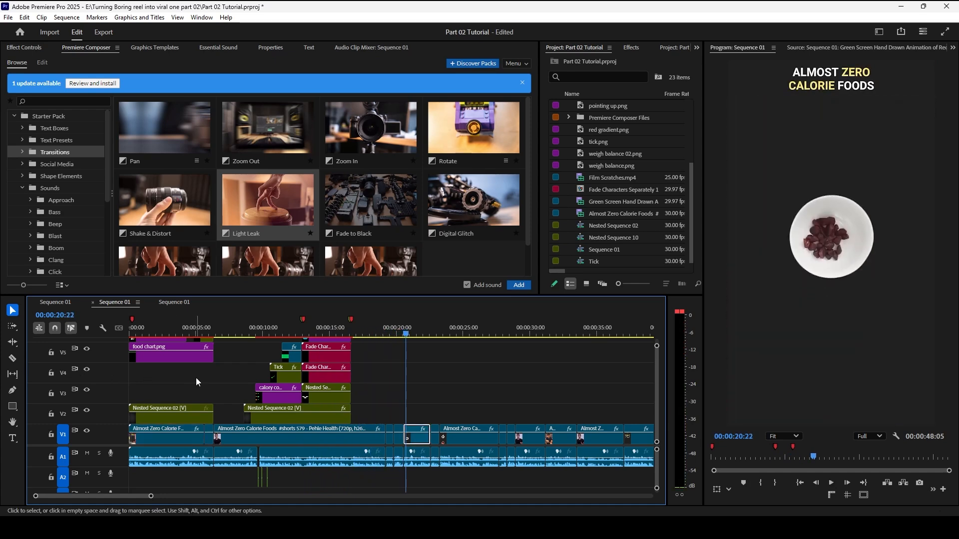
# Step: Add the Premiere Composer Pan Left transition on V3 and V4 at the cut just before 00:00:20:00 and preview it
pyautogui.press('=')
pyautogui.press('=')
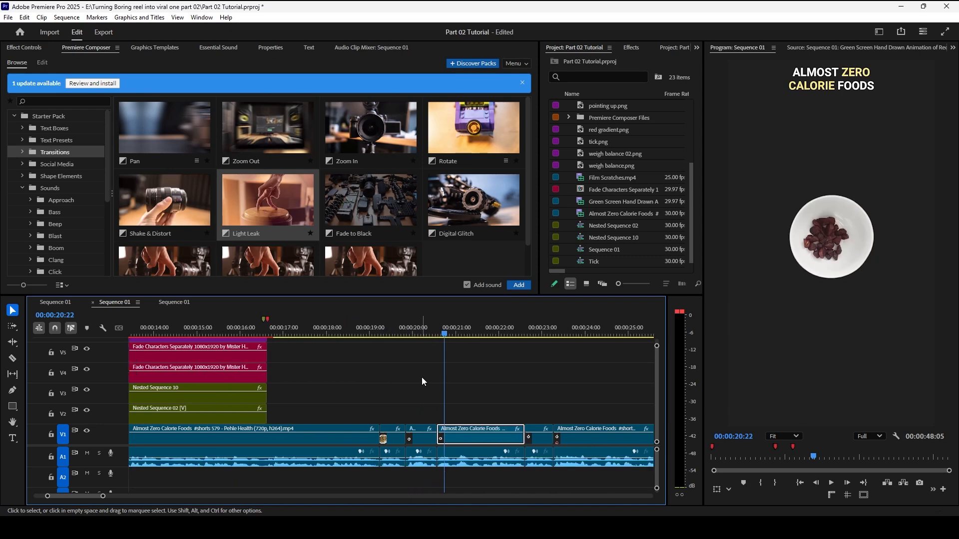
pyautogui.click(196, 161)
pyautogui.moveTo(136, 177); pyautogui.dragTo(411, 381)
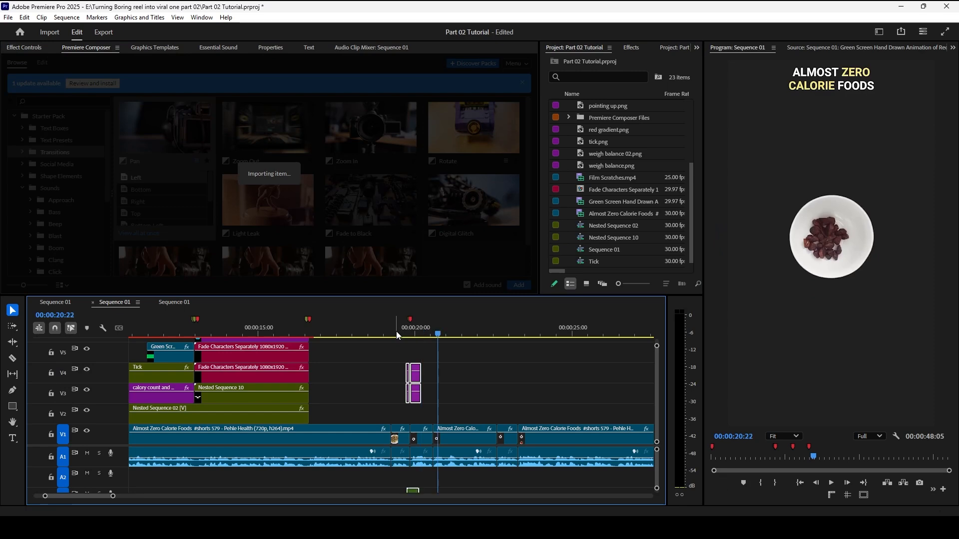
pyautogui.moveTo(396, 331); pyautogui.dragTo(391, 331)
pyautogui.press('space')
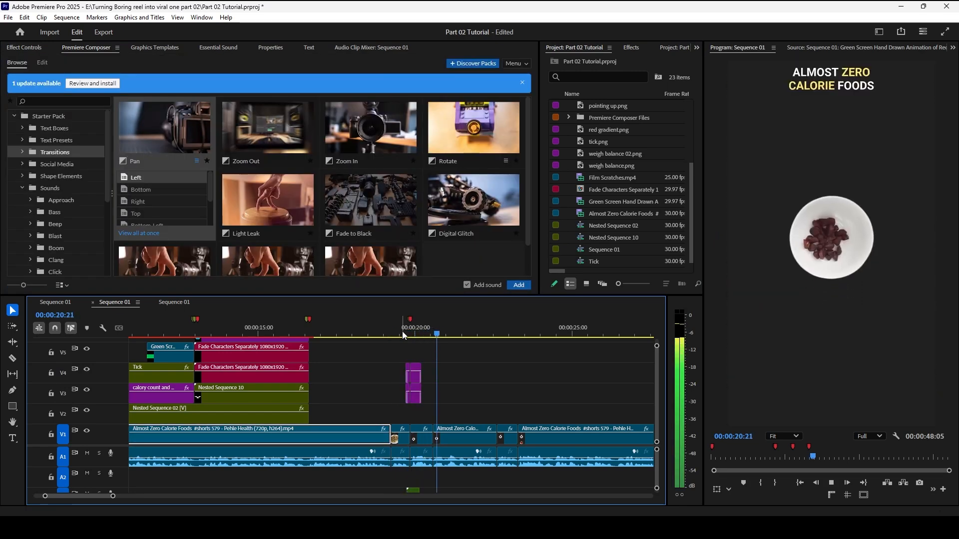
# Step: Move the Pan Left transition clips up to V5 and V6
pyautogui.click(464, 436)
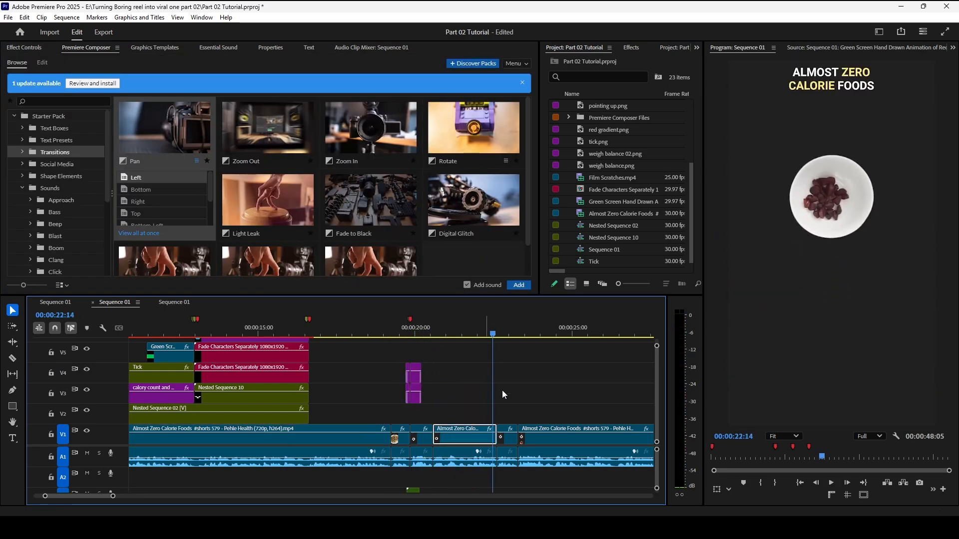
pyautogui.moveTo(417, 398); pyautogui.dragTo(417, 361)
pyautogui.press('=')
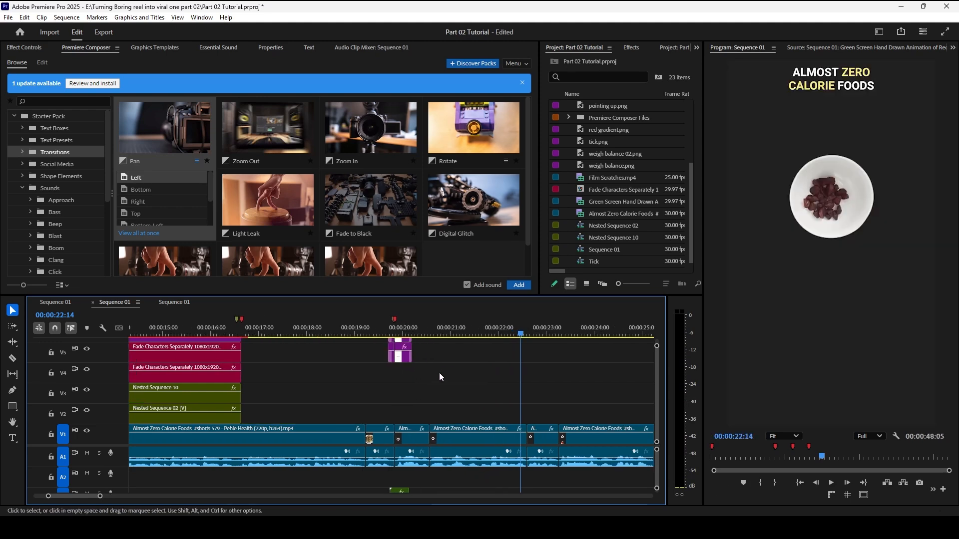
# Step: Duplicate the Nested Sequence 02 background on V2 so the copy starts at 00:00:19:25
pyautogui.click(398, 333)
pyautogui.press('Left')
pyautogui.press('-')
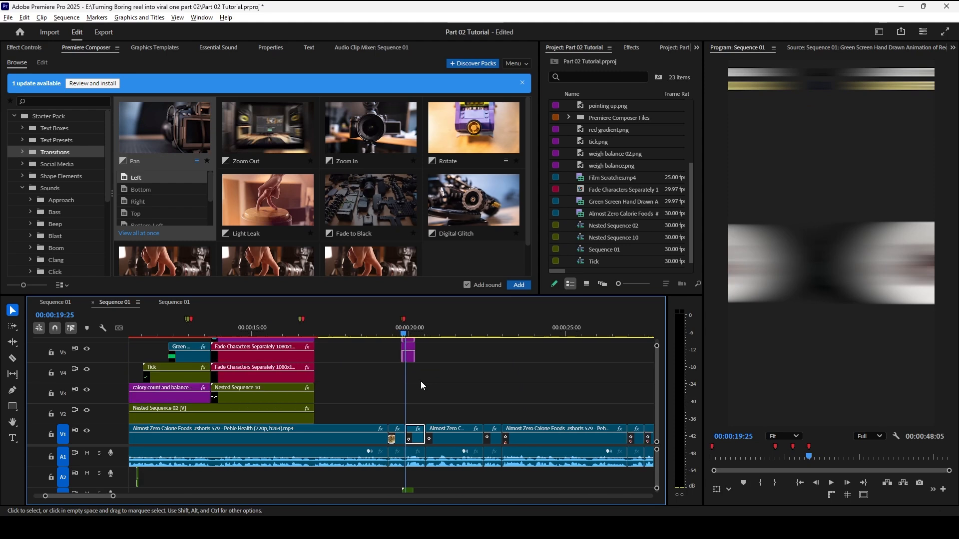
pyautogui.moveTo(215, 422); pyautogui.dragTo(452, 427)
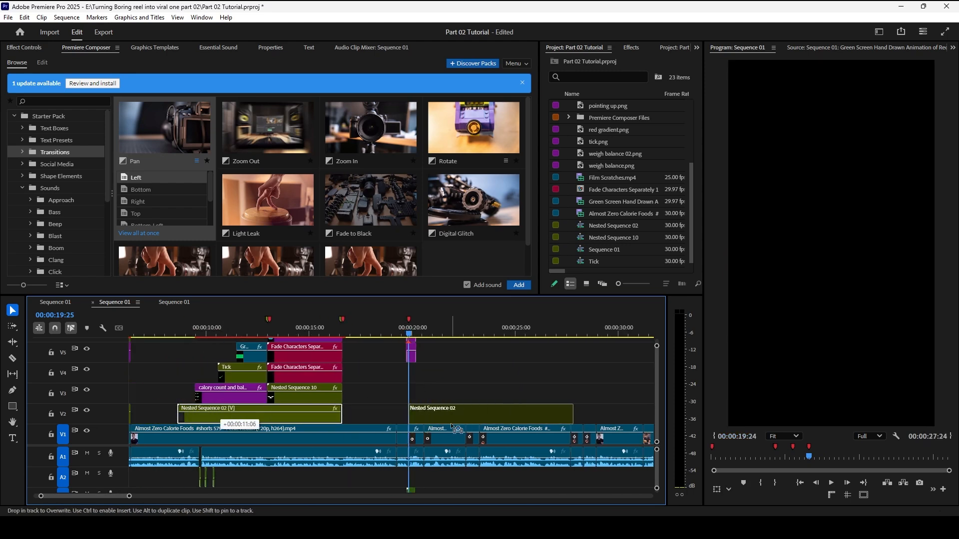
# Step: Remove the Transform (24_Move From Bottom) effect from the copied Nested Sequence 02 and play back the new scene
pyautogui.press('space')
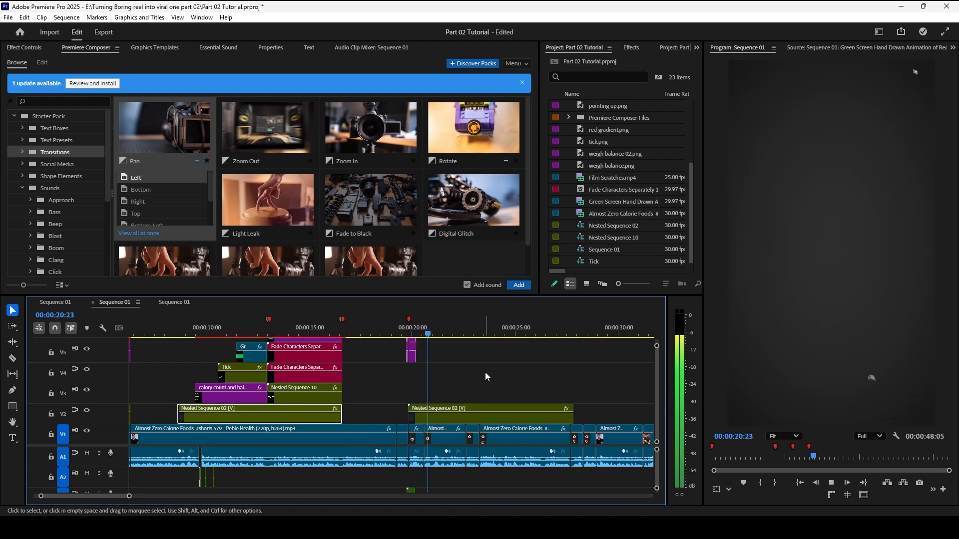
pyautogui.click(480, 414)
pyautogui.click(24, 48)
pyautogui.scroll(-5, 247, 191)
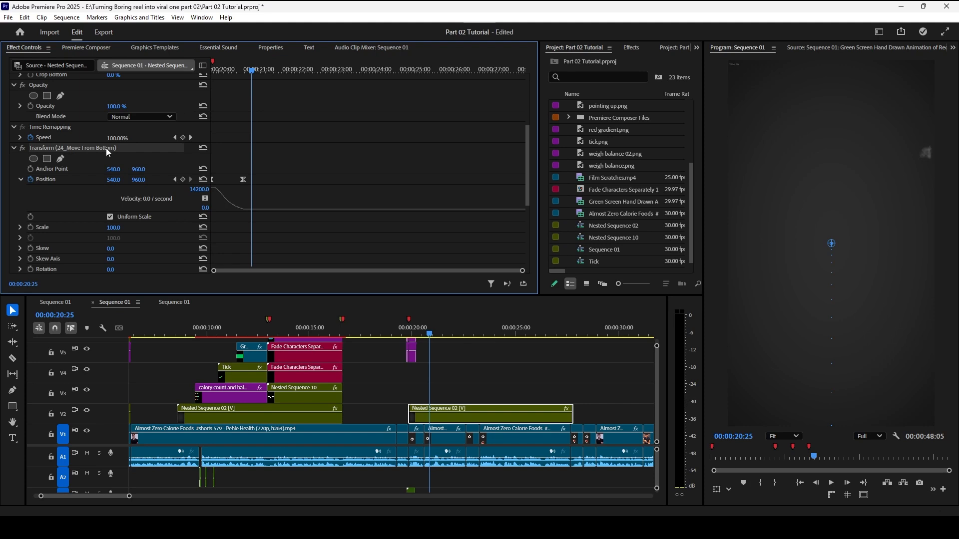
pyautogui.click(398, 332)
pyautogui.press('space')
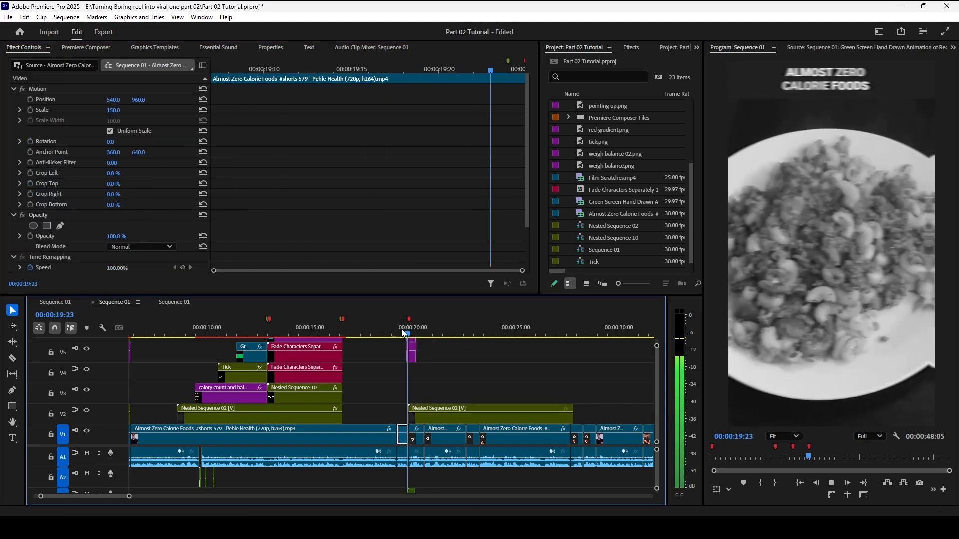
pyautogui.scroll(2, 489, 356)
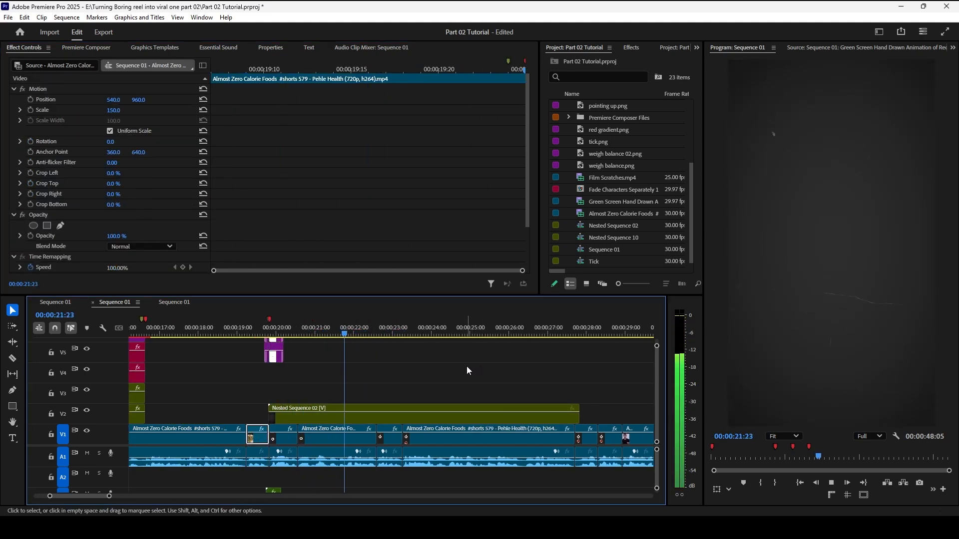
pyautogui.press('space')
# Step: Import red gradient.png and green gradient.png into the project
pyautogui.scroll(-2, 439, 367)
pyautogui.scroll(2, 438, 368)
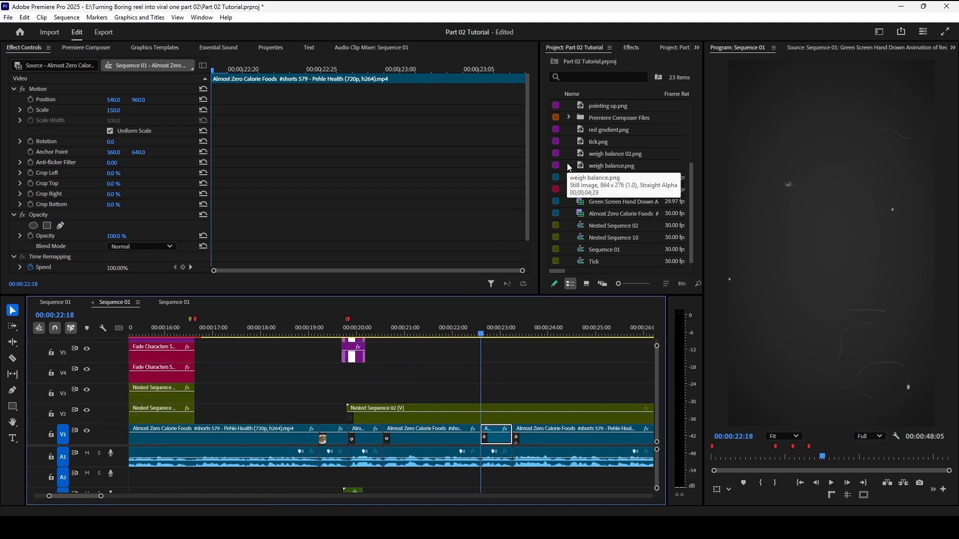
pyautogui.hotkey('ctrl', 'i')
pyautogui.click(386, 189)
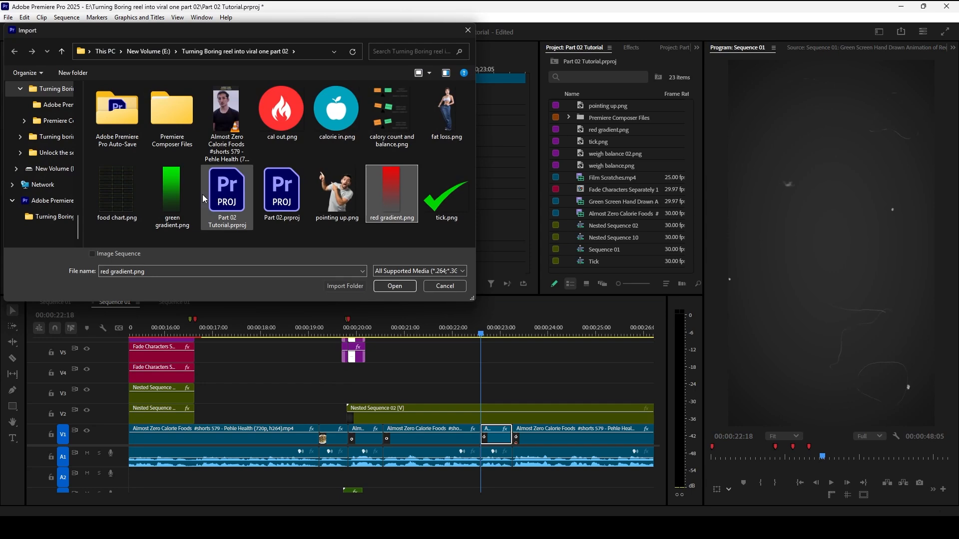
pyautogui.keyDown('ctrl'); pyautogui.click(185, 199); pyautogui.keyUp('ctrl')
pyautogui.click(398, 285)
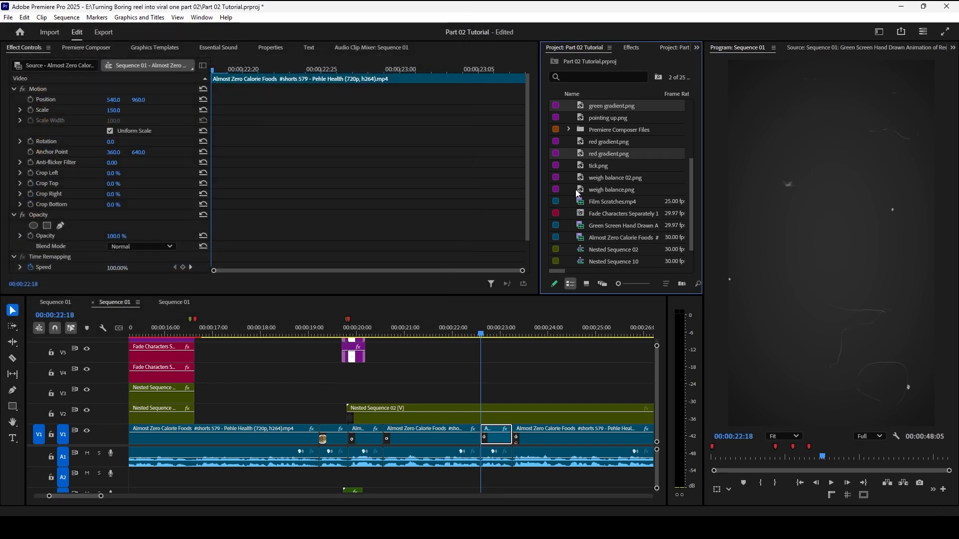
# Step: Place red gradient.png on V3 and green gradient.png on V4 at the start of the copied background
pyautogui.click(567, 153)
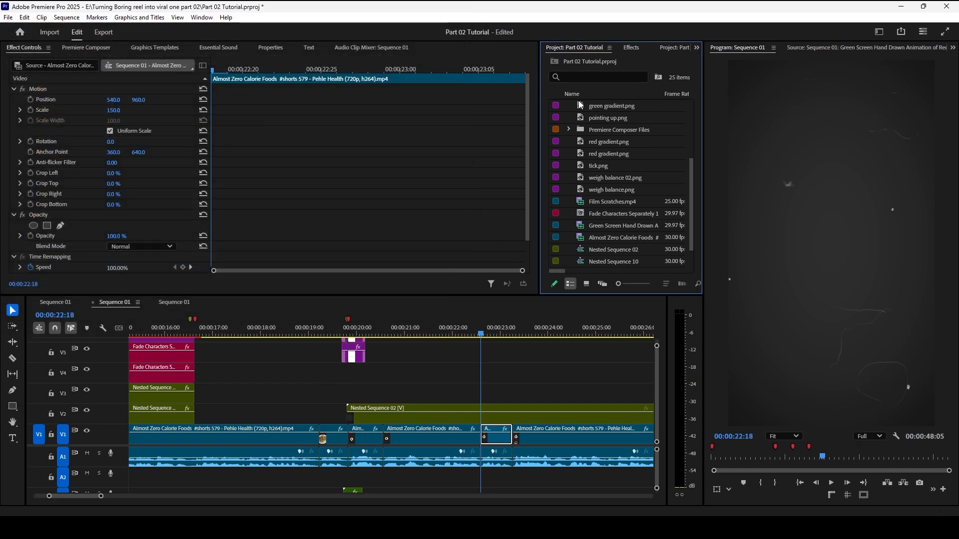
pyautogui.moveTo(582, 153); pyautogui.dragTo(353, 398)
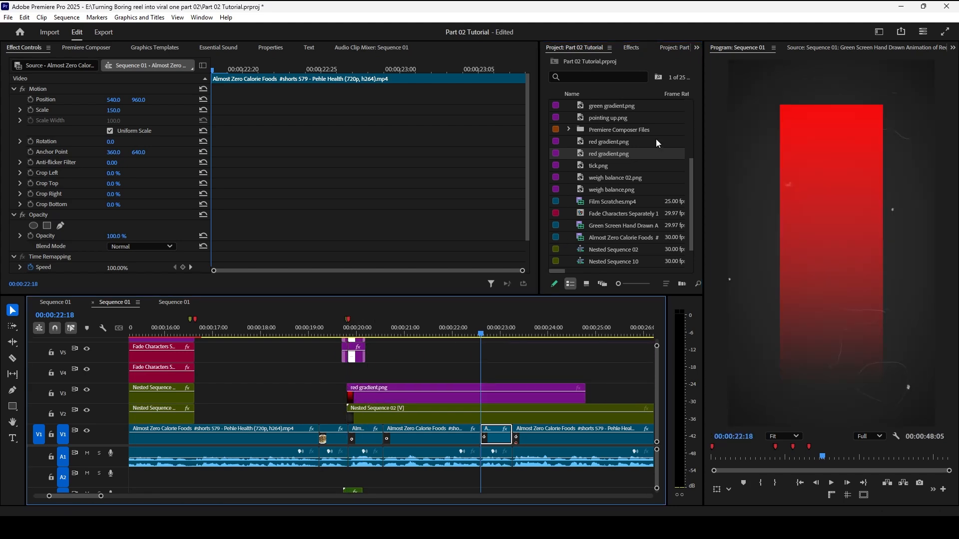
pyautogui.moveTo(588, 106); pyautogui.dragTo(353, 385)
pyautogui.click(366, 382)
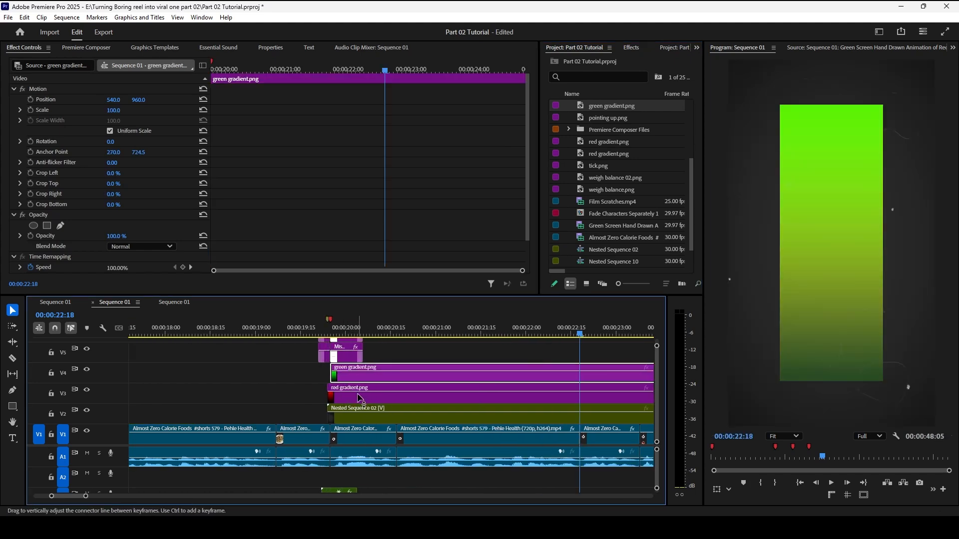
# Step: Align the starts of red gradient.png and Nested Sequence 02 with green gradient.png at the footage cut
pyautogui.moveTo(352, 397); pyautogui.dragTo(349, 416)
pyautogui.scroll(2, 354, 418)
pyautogui.scroll(-2, 380, 376)
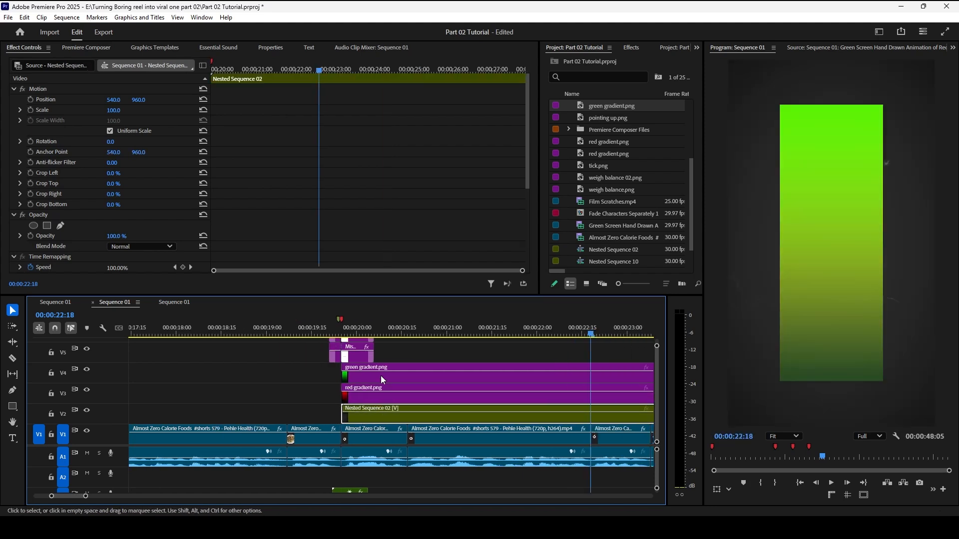
# Step: Set the position of red gradient.png to 273, 729 so it fills the upper left of the frame
pyautogui.click(382, 396)
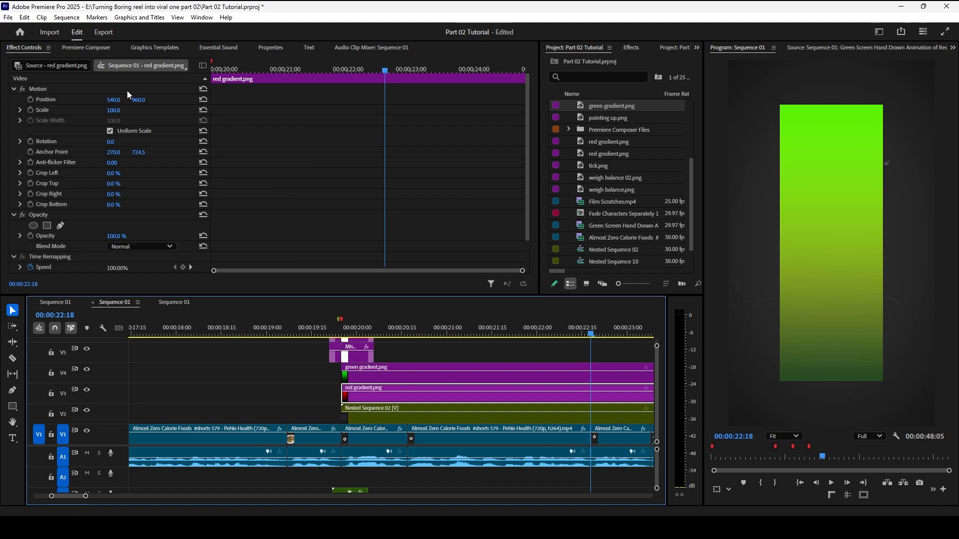
pyautogui.moveTo(111, 100); pyautogui.dragTo(18, 100)
pyautogui.moveTo(145, 100); pyautogui.dragTo(64, 100)
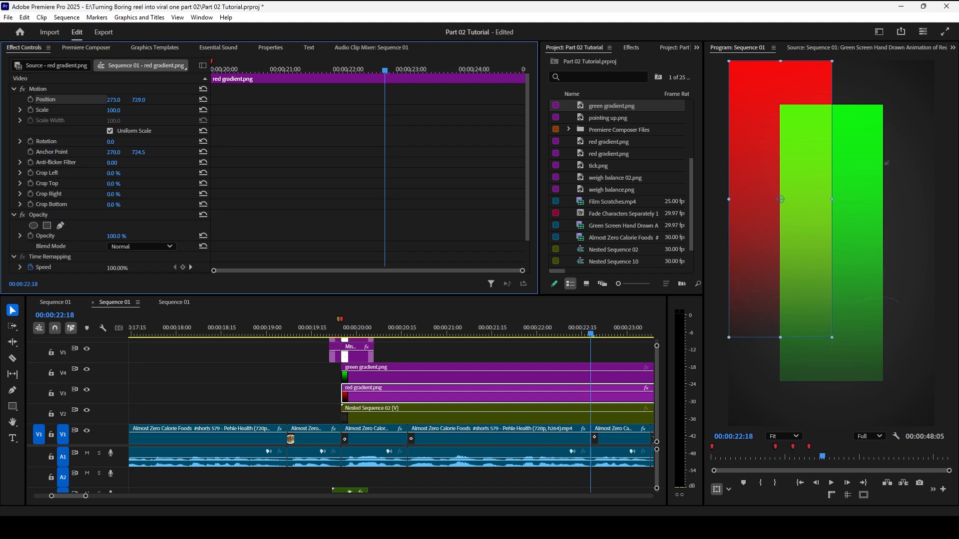
# Step: Move green gradient.png beside the red gradient in the upper right of the frame, with vertical position 724
pyautogui.click(394, 372)
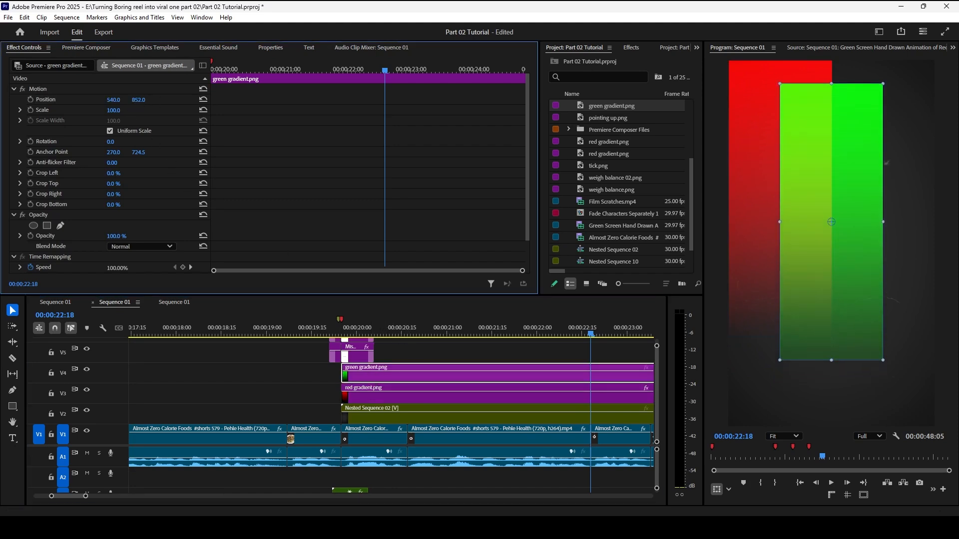
pyautogui.moveTo(136, 100); pyautogui.dragTo(210, 100)
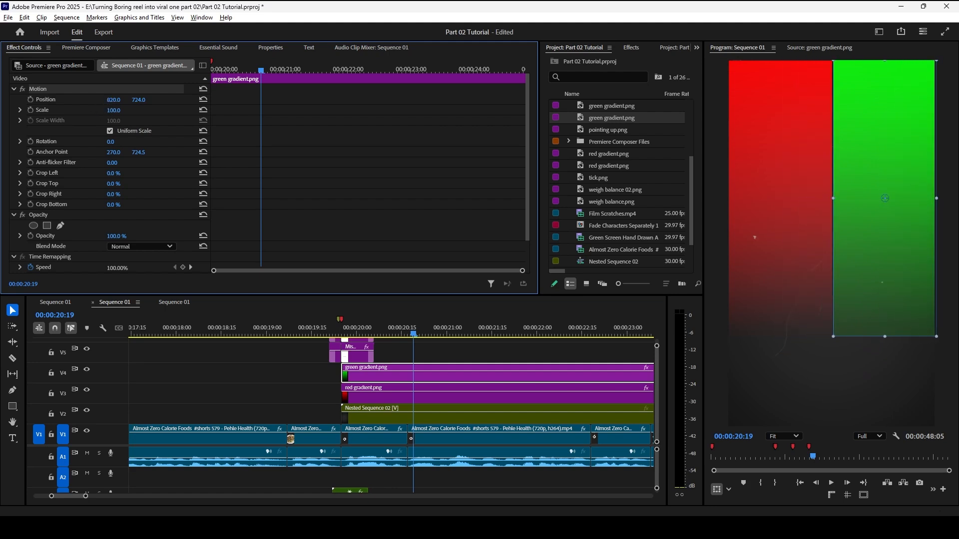
pyautogui.click(436, 346)
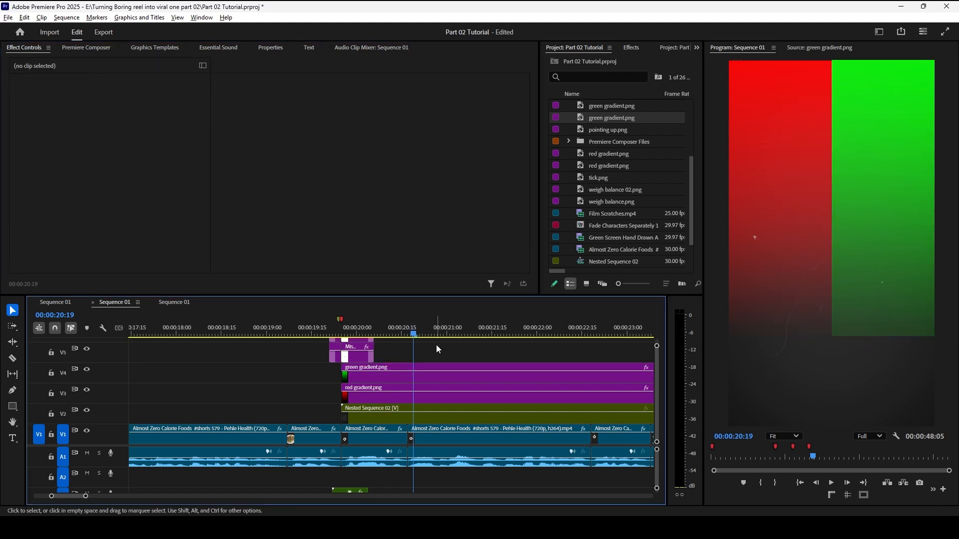
# Step: Move the Pan Left transition clips up to V7 and V8, leaving V5 and V6 empty above the gradients
pyautogui.scroll(2, 436, 354)
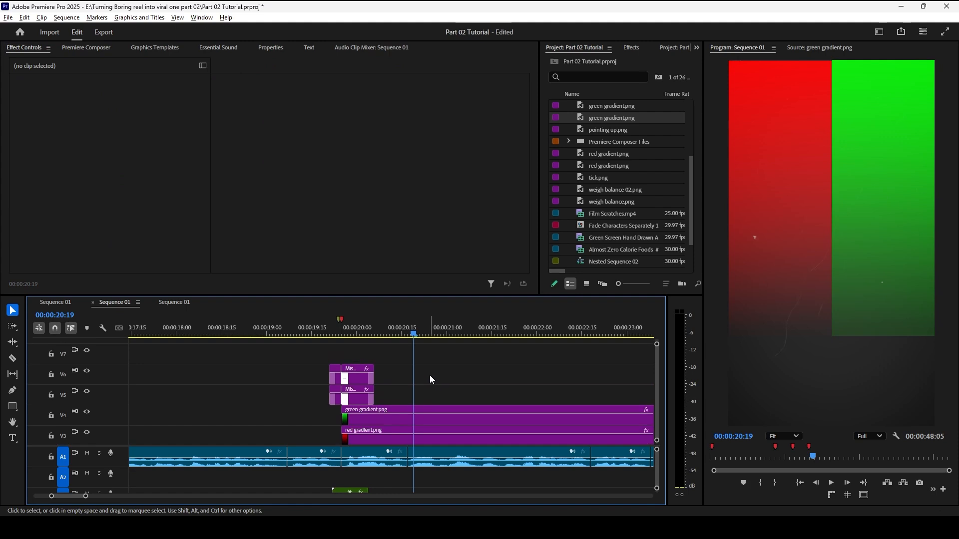
pyautogui.click(361, 399)
pyautogui.moveTo(362, 399); pyautogui.dragTo(362, 379)
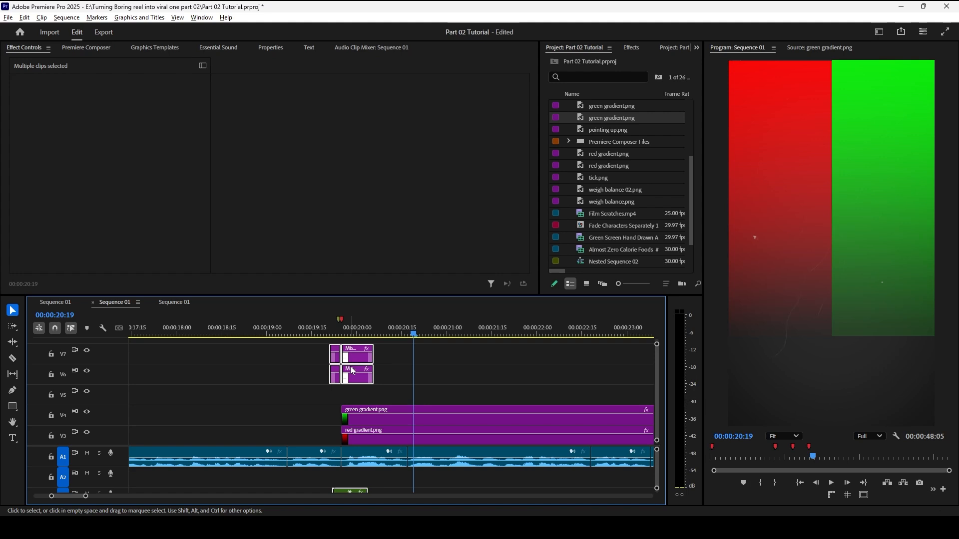
pyautogui.moveTo(350, 377); pyautogui.dragTo(358, 363)
pyautogui.click(459, 380)
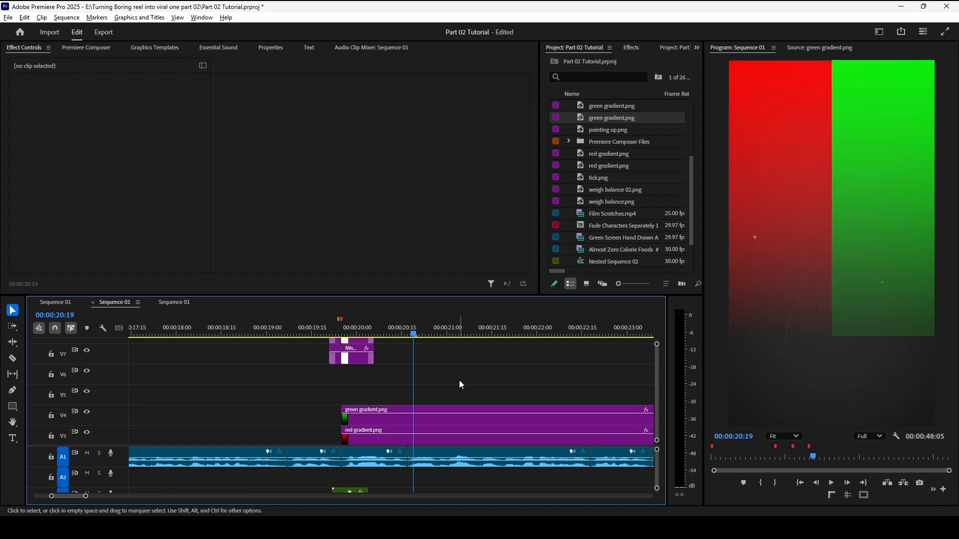
# Step: Play back the sequence from the footage cut to check how the transition reveals the two gradients
pyautogui.scroll(2, 460, 380)
pyautogui.click(263, 327)
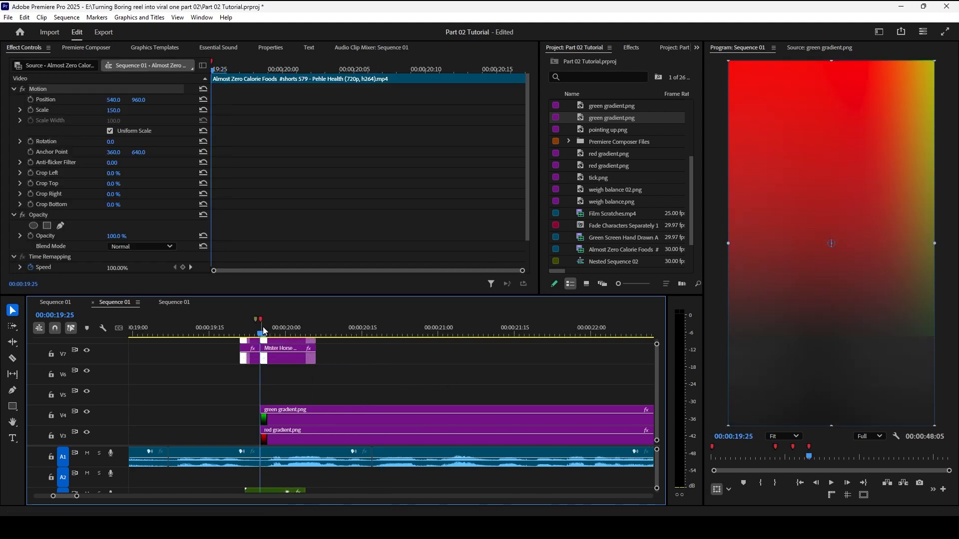
pyautogui.press('space')
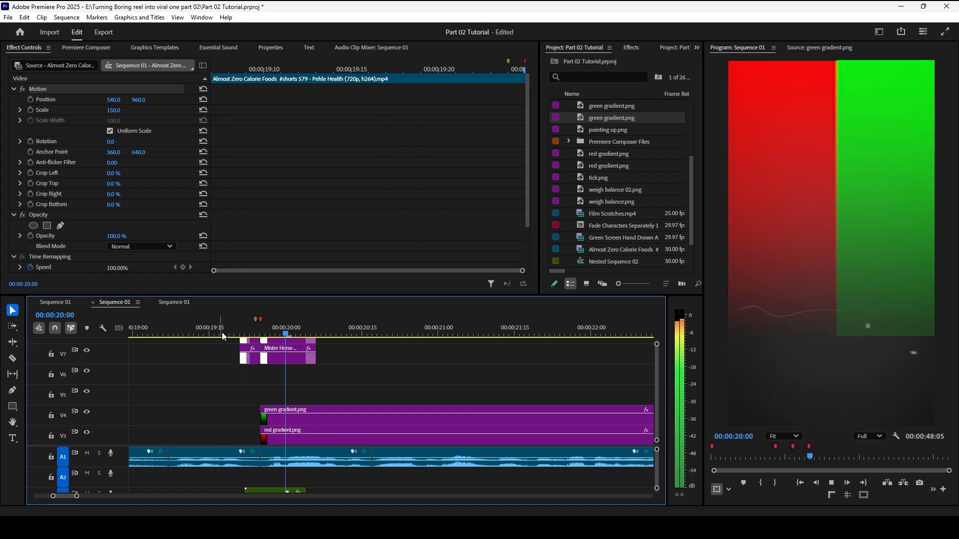
pyautogui.press('space')
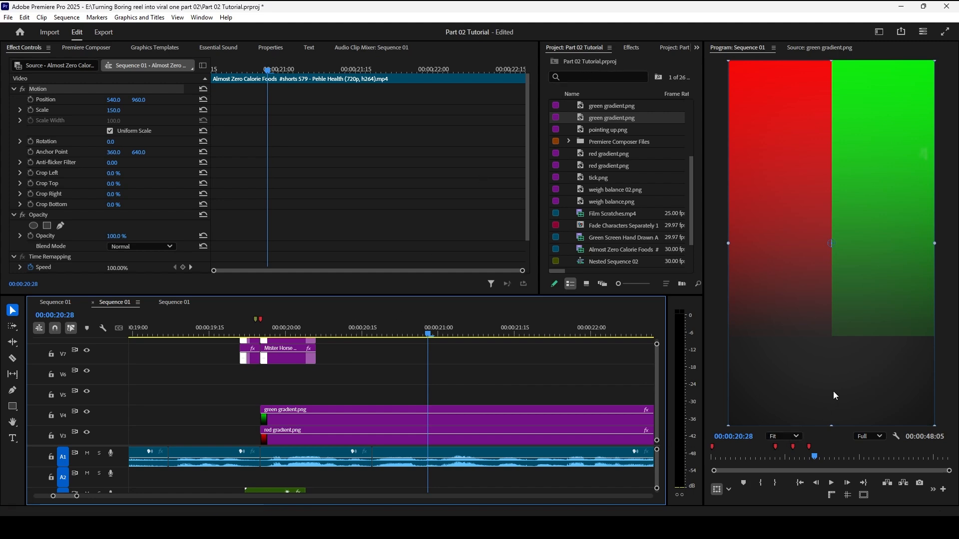
# Step: Place Black Video on V5 above the gradients, aligned with their start
pyautogui.doubleClick(567, 154)
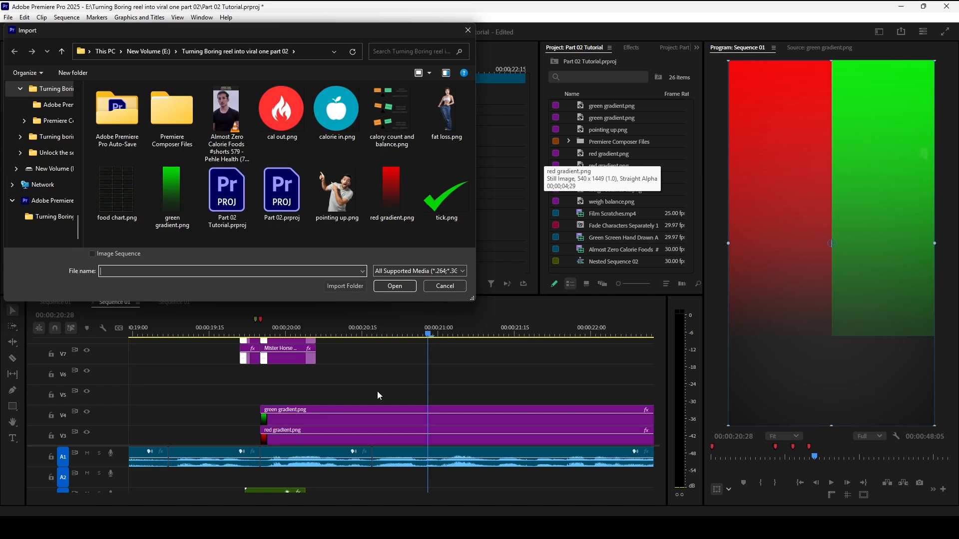
pyautogui.click(468, 30)
pyautogui.rightClick(565, 171)
pyautogui.click(574, 115)
pyautogui.scroll(2, 574, 122)
pyautogui.scroll(2, 575, 121)
pyautogui.moveTo(583, 119); pyautogui.dragTo(263, 399)
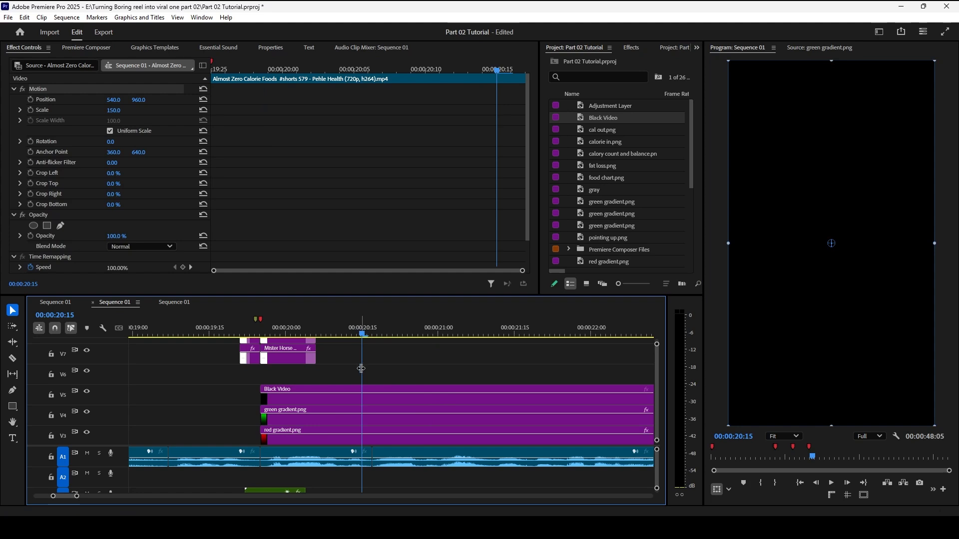
# Step: Rotate Black Video by 90° and set its vertical position to 1537 so it covers the lower half of the frame
pyautogui.click(308, 402)
pyautogui.click(114, 142)
pyautogui.write('90')
pyautogui.press('Return')
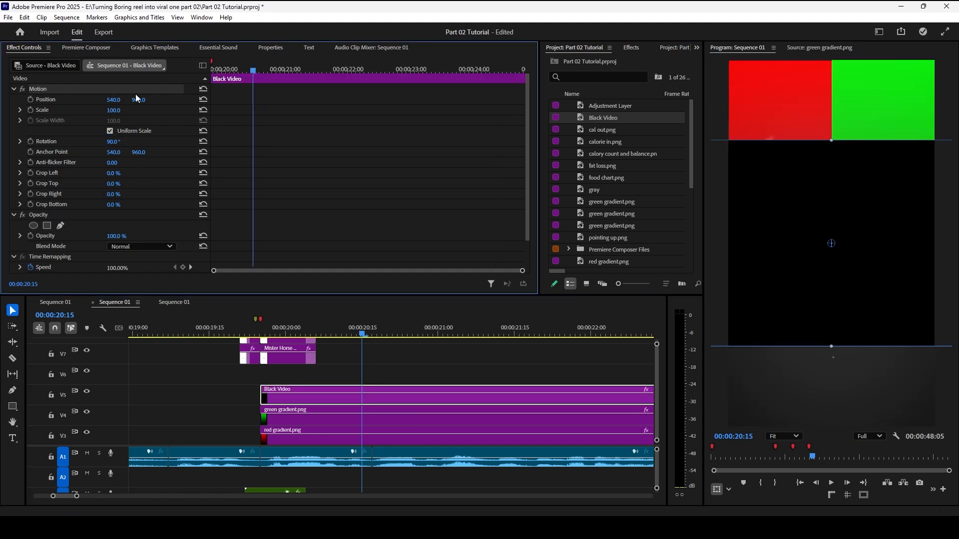
pyautogui.moveTo(139, 102); pyautogui.dragTo(426, 103)
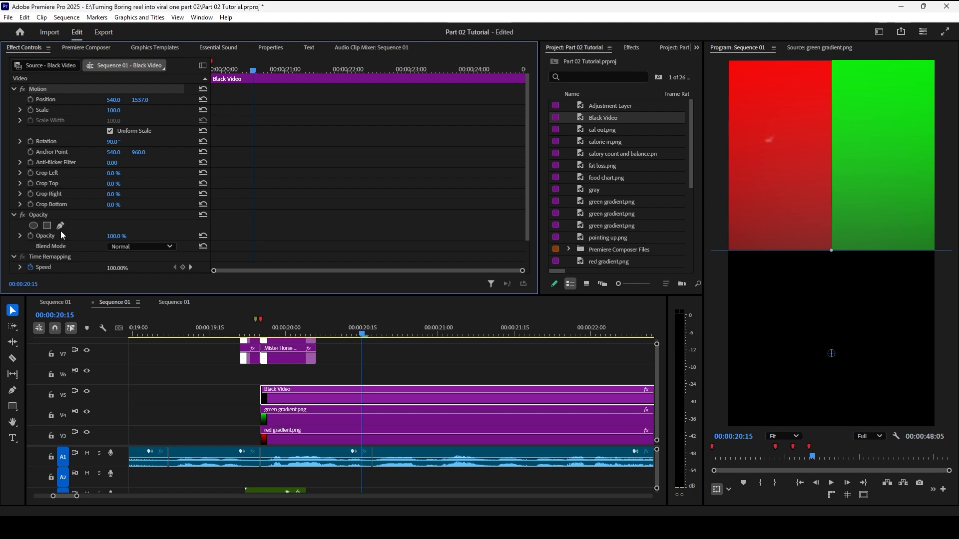
# Step: Play back the gradient scene to check how the black layer blends beneath the red and green halves
pyautogui.click(259, 331)
pyautogui.press('space')
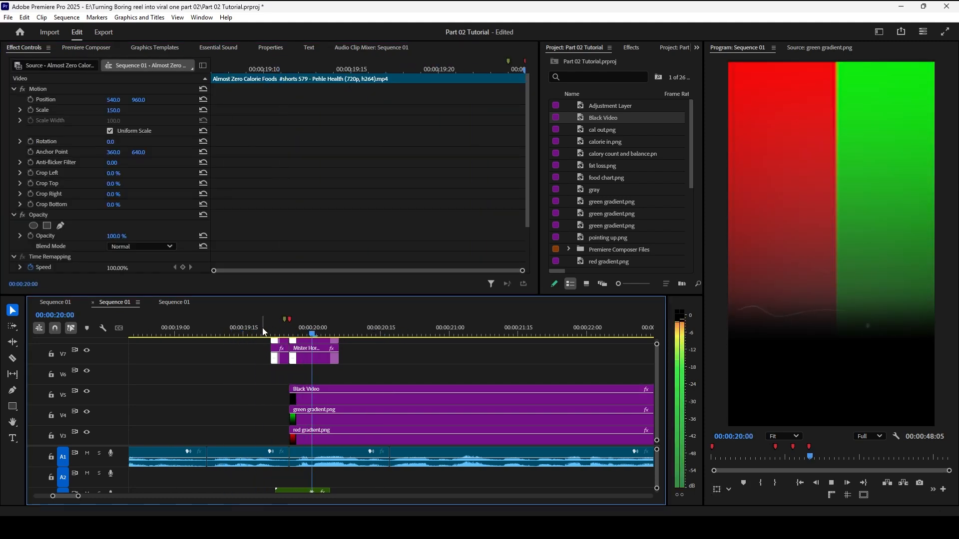
pyautogui.press('space')
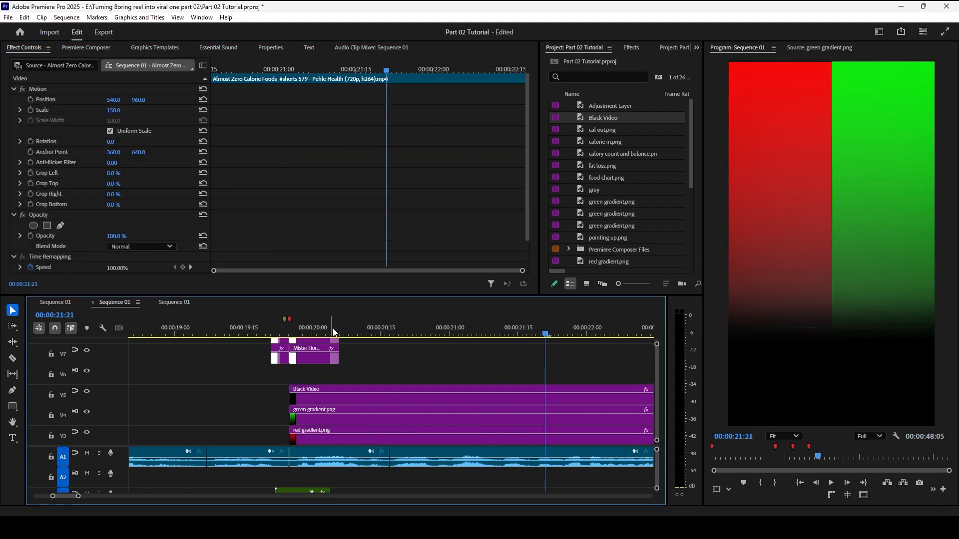
# Step: Apply the 27_Move From Top preset to both green gradient.png and red gradient.png
pyautogui.moveTo(267, 416); pyautogui.dragTo(299, 433)
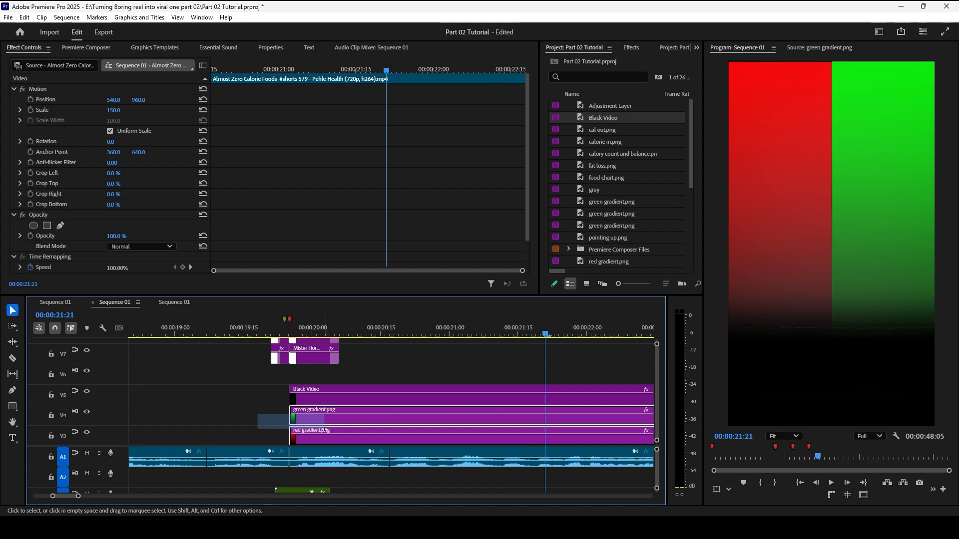
pyautogui.click(631, 47)
pyautogui.write('move from')
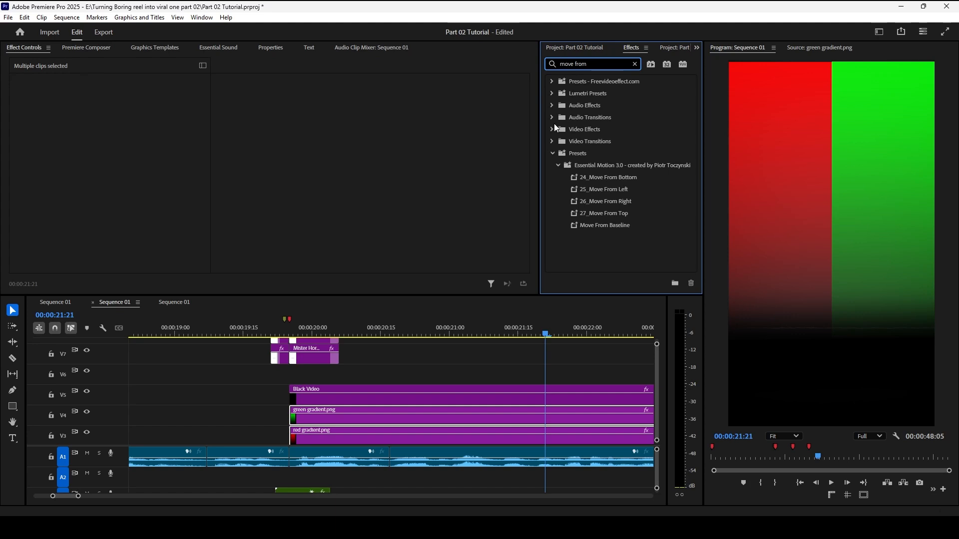
pyautogui.moveTo(603, 213); pyautogui.dragTo(330, 415)
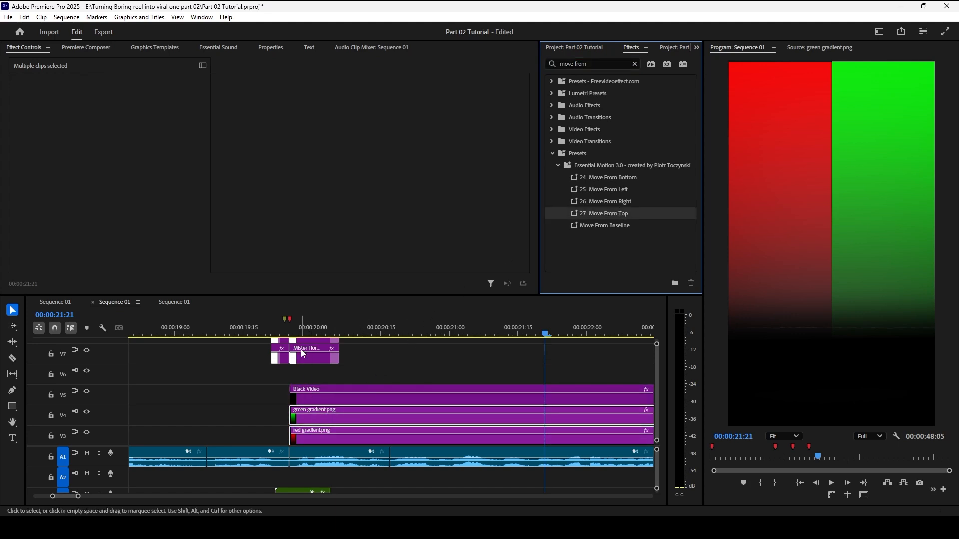
# Step: Play back the transition to check the move-from-top entrance of the gradients
pyautogui.click(243, 330)
pyautogui.press('space')
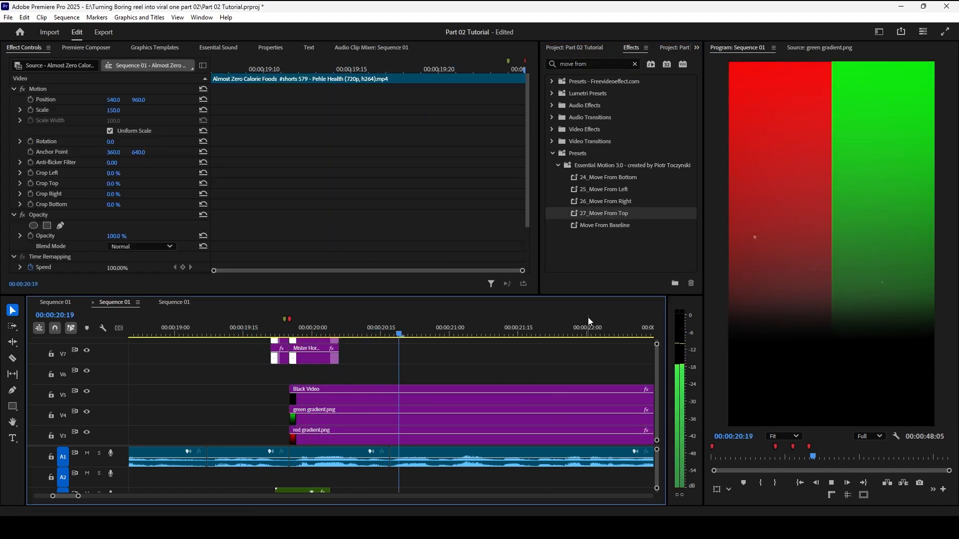
pyautogui.press('space')
pyautogui.scroll(2, 323, 386)
pyautogui.scroll(1, 320, 387)
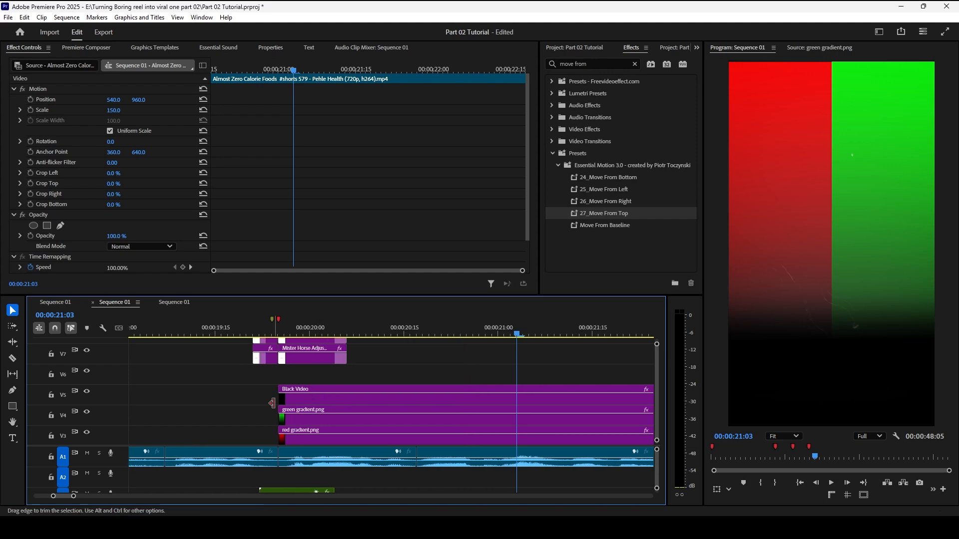
# Step: Move the Pan Left transition clips up one track, leaving V7 empty above the gradients
pyautogui.moveTo(296, 334); pyautogui.dragTo(385, 332)
pyautogui.press('Right')
pyautogui.press('Right')
pyautogui.press('Right')
pyautogui.press('Right')
pyautogui.press('Right')
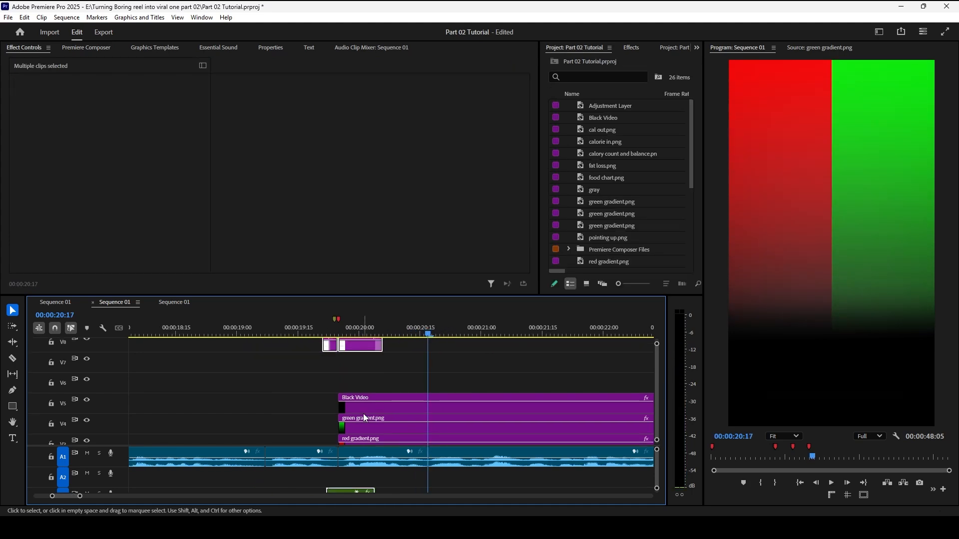
# Step: Move the ending Transform position keyframe earlier on green gradient.png and red gradient.png to speed up their entrance
pyautogui.click(365, 418)
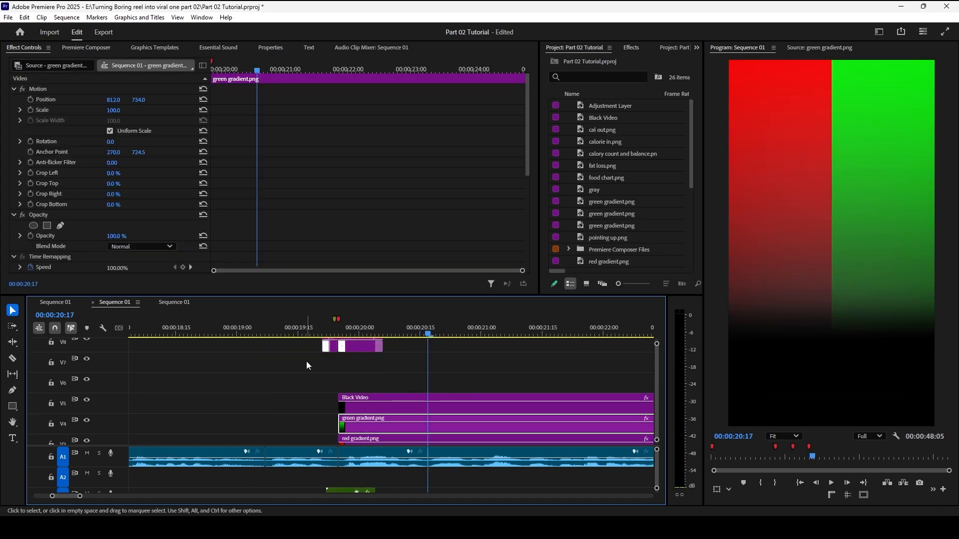
pyautogui.scroll(-5, 275, 203)
pyautogui.moveTo(264, 190); pyautogui.dragTo(237, 190)
pyautogui.scroll(-2, 357, 438)
pyautogui.click(355, 415)
pyautogui.scroll(-5, 367, 176)
pyautogui.moveTo(264, 179); pyautogui.dragTo(238, 180)
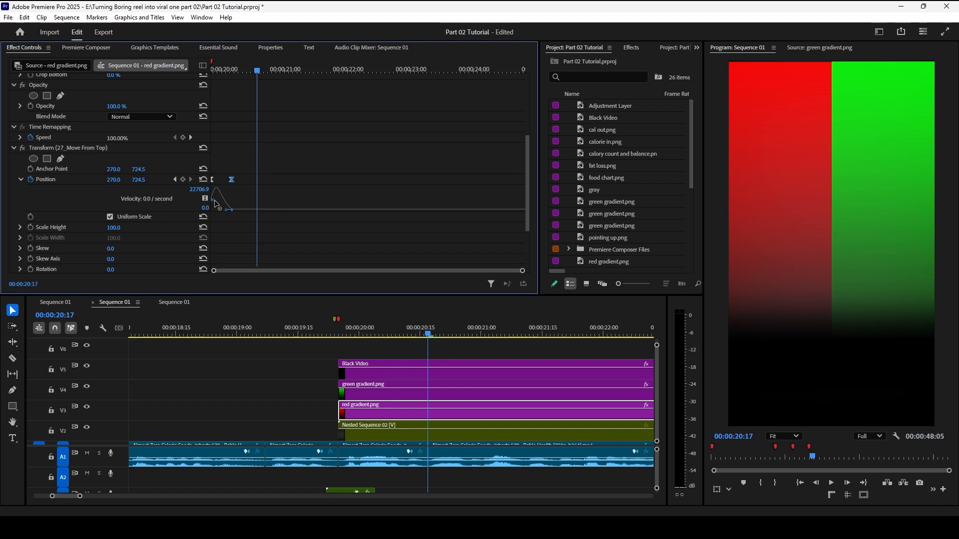
# Step: Play back the shortened gradient entrance and stop at 00:00:20:10
pyautogui.moveTo(361, 334)
pyautogui.mouseDown()
pyautogui.moveTo(305, 337)
pyautogui.moveTo(361, 334)
pyautogui.mouseUp()
pyautogui.press('space')
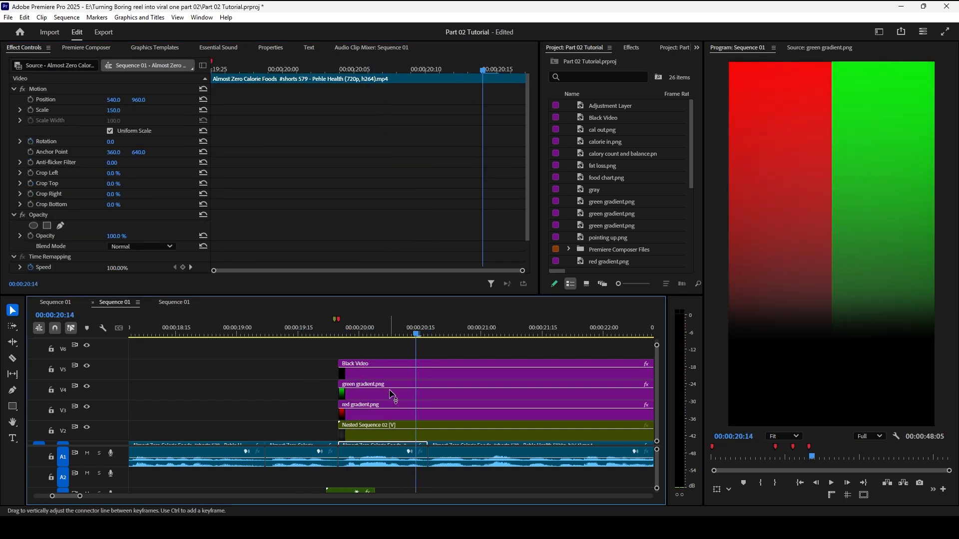
pyautogui.keyDown('alt'); pyautogui.scroll(3, 393, 398); pyautogui.keyUp('alt')
pyautogui.press('space')
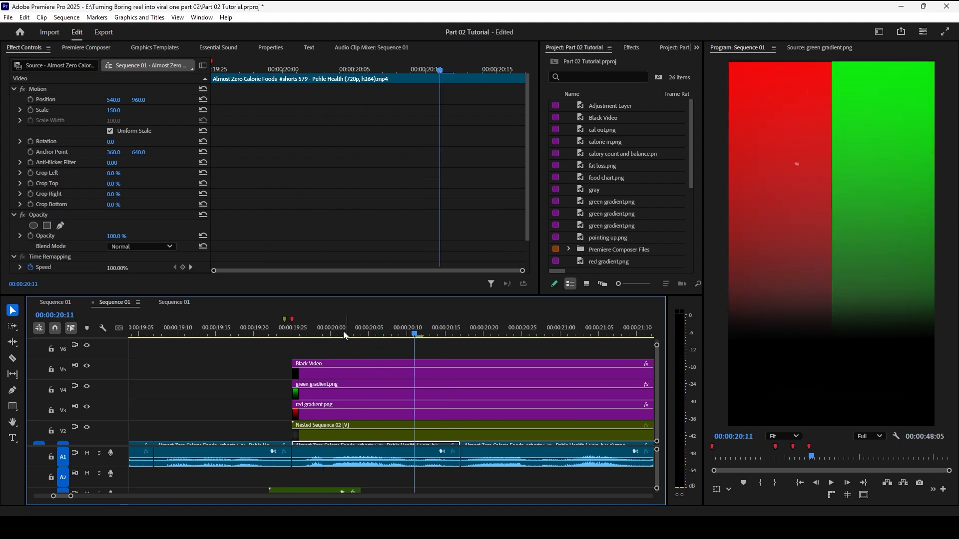
pyautogui.scroll(-1, 381, 344)
pyautogui.moveTo(333, 340); pyautogui.dragTo(164, 346)
pyautogui.press('space')
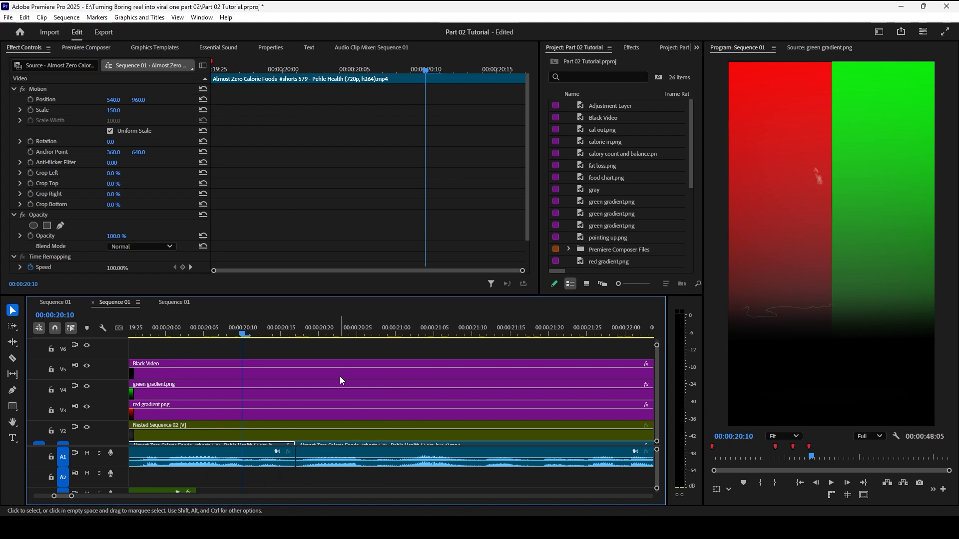
# Step: Import dry fruits.png and place it on V6 starting at 00:00:20:10
pyautogui.scroll(-2, 343, 357)
pyautogui.scroll(1, 337, 386)
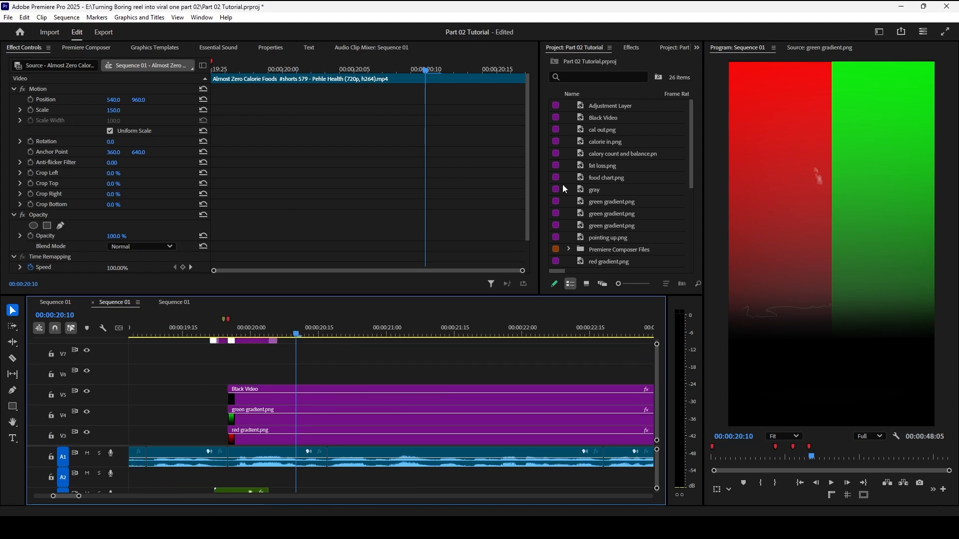
pyautogui.hotkey('ctrl', 'i')
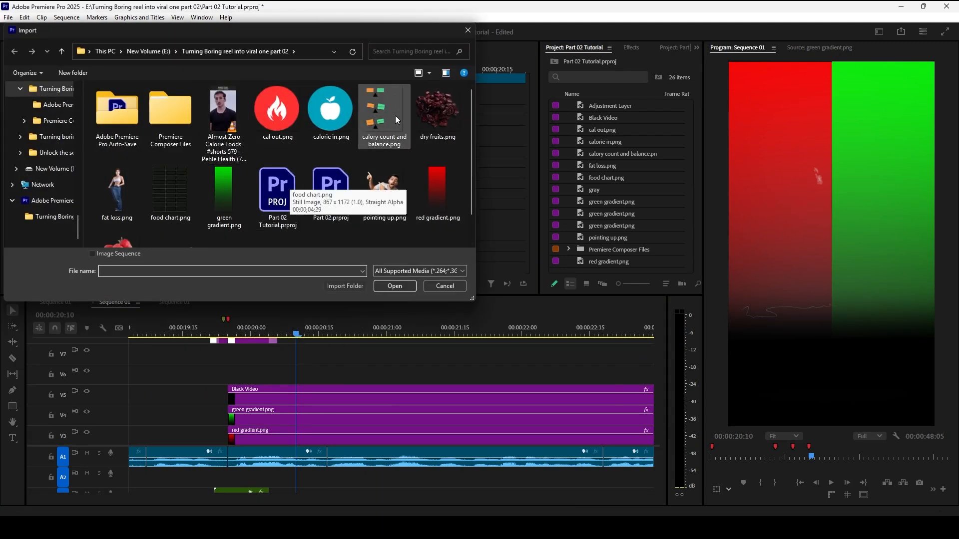
pyautogui.click(426, 116)
pyautogui.press('Return')
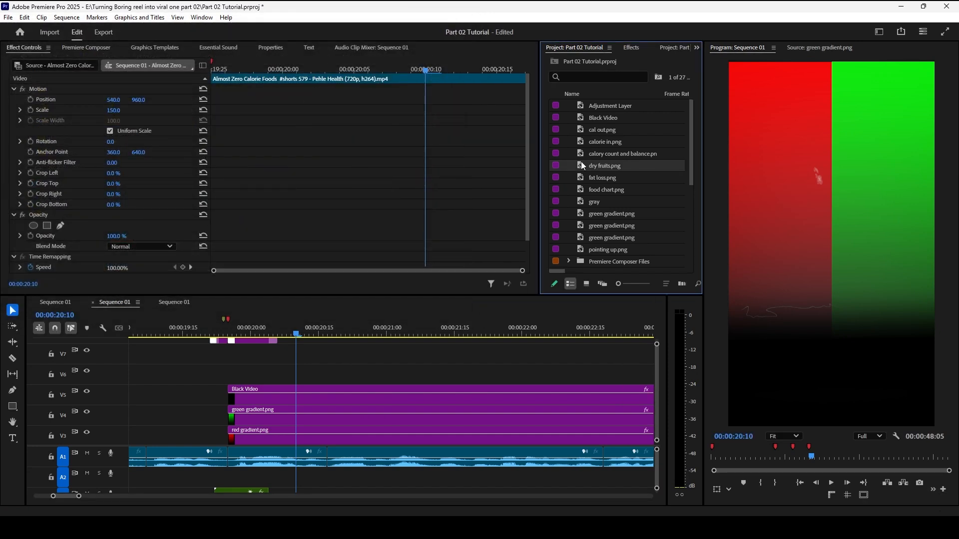
pyautogui.moveTo(439, 295); pyautogui.dragTo(320, 380)
# Step: Set dry fruits.png to position 273, 699 and scale 126 so it sits on the red half
pyautogui.click(319, 380)
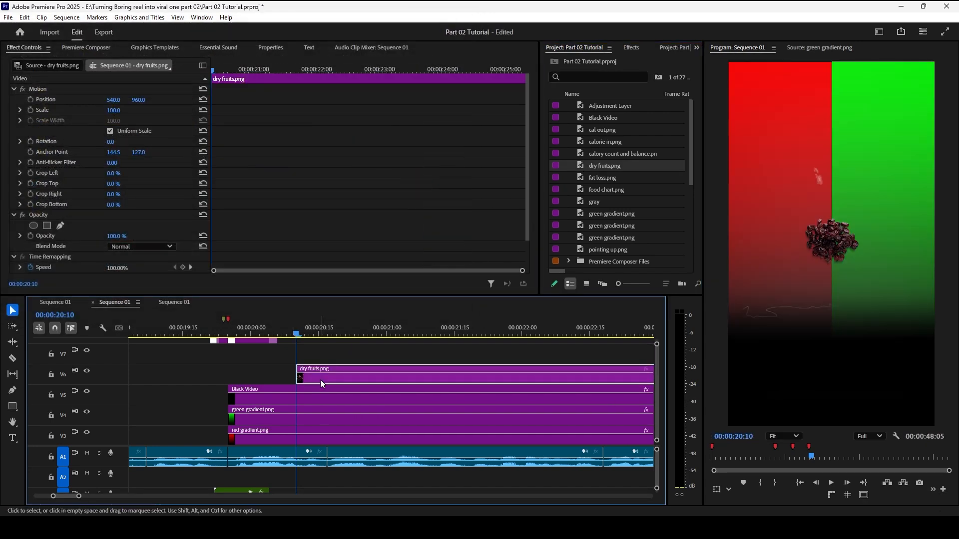
pyautogui.moveTo(119, 102); pyautogui.dragTo(50, 102)
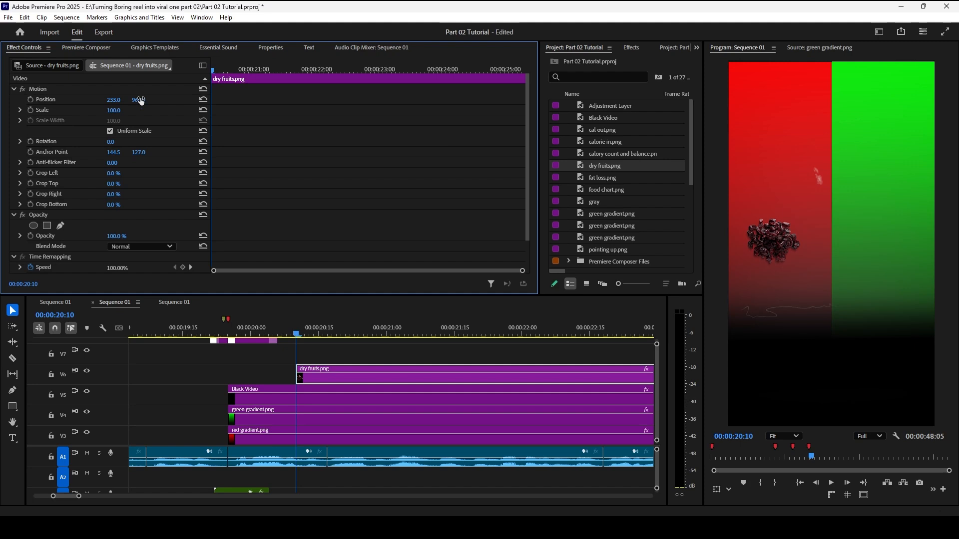
pyautogui.moveTo(142, 103)
pyautogui.mouseDown()
pyautogui.moveTo(82, 102)
pyautogui.moveTo(134, 100)
pyautogui.moveTo(126, 110)
pyautogui.moveTo(148, 100)
pyautogui.mouseUp()
# Step: Import strawberry.png and place it on V7, aligned with the start of dry fruits.png
pyautogui.doubleClick(564, 132)
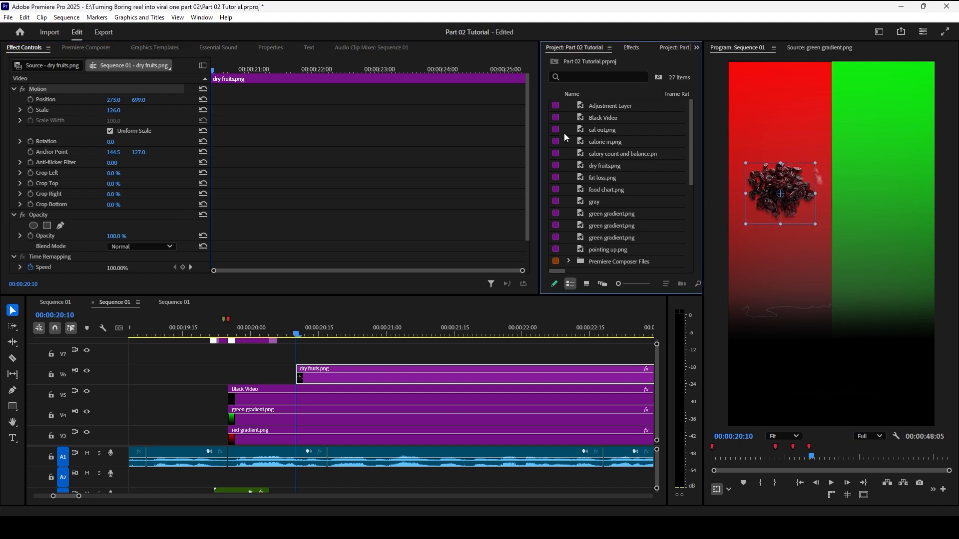
pyautogui.scroll(-1, 399, 184)
pyautogui.click(105, 235)
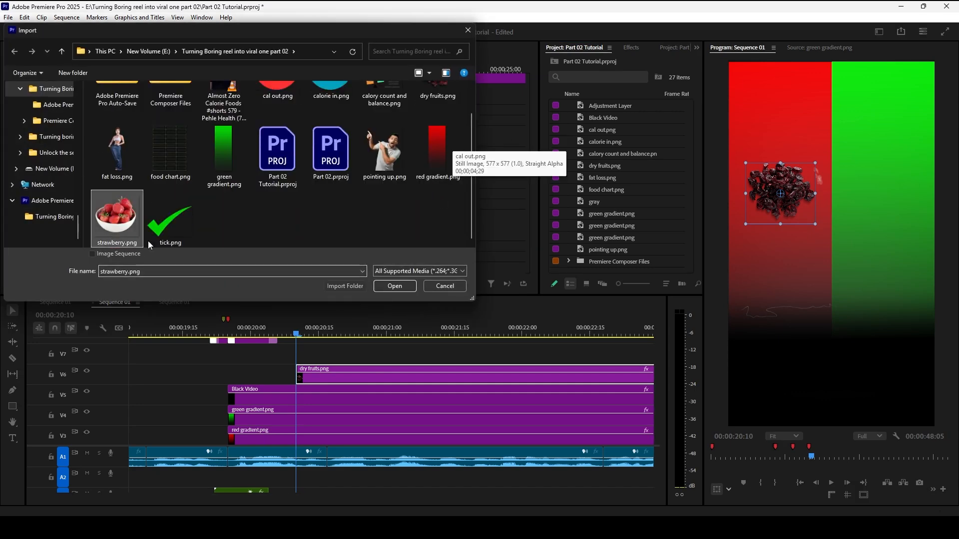
pyautogui.click(378, 286)
pyautogui.moveTo(582, 259); pyautogui.dragTo(317, 358)
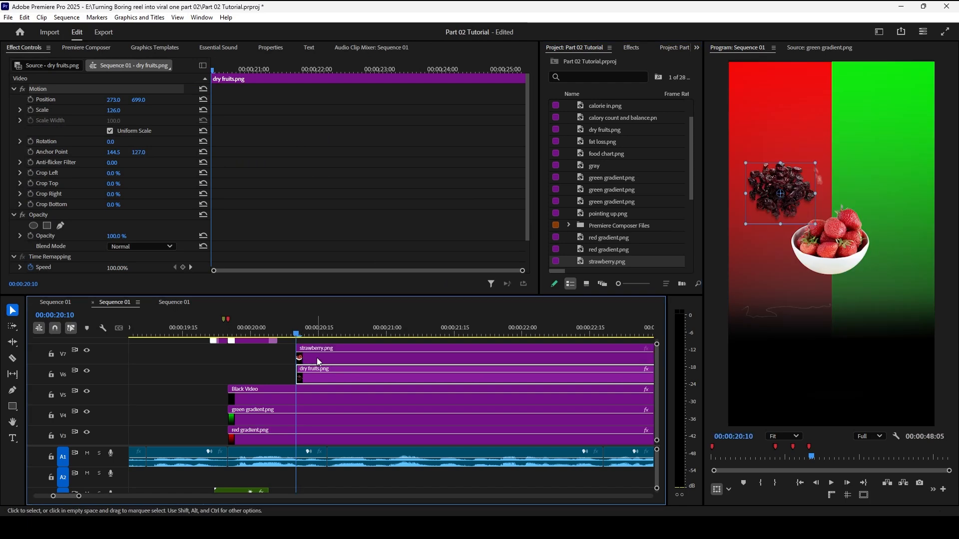
# Step: Set the position of strawberry.png to 816, 681 so it sits on the green half
pyautogui.click(317, 358)
pyautogui.moveTo(150, 103); pyautogui.dragTo(169, 100)
pyautogui.click(118, 99)
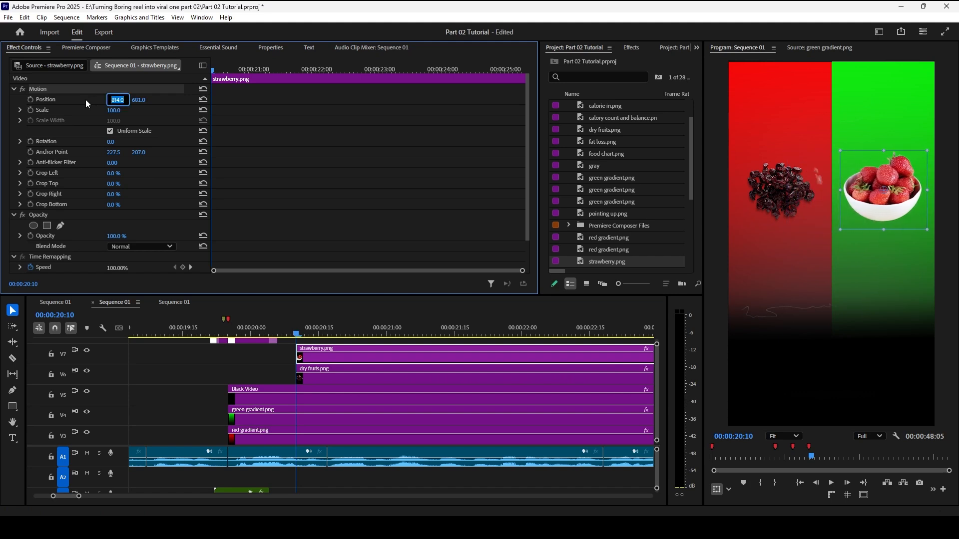
pyautogui.click(103, 100)
pyautogui.press('Right')
pyautogui.press('Right')
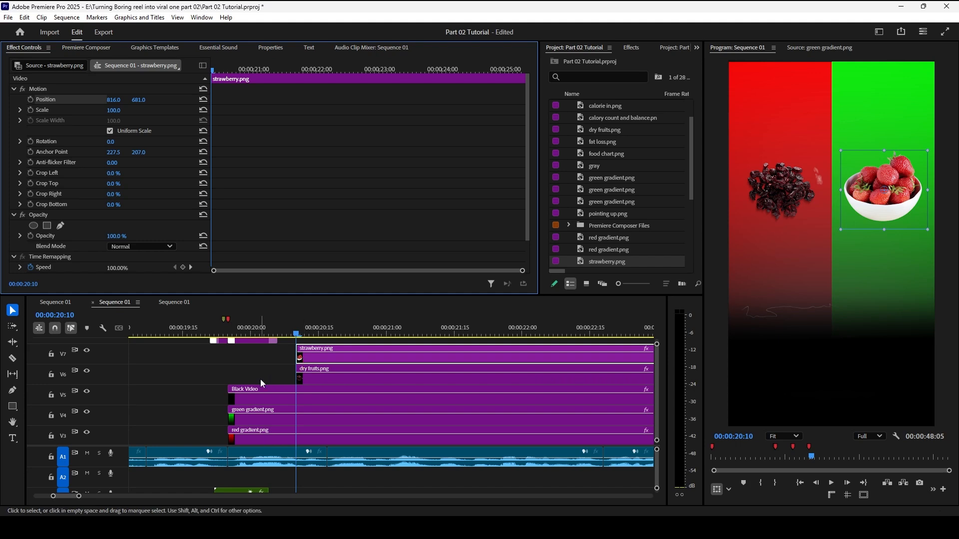
# Step: Play back the food comparison and delay strawberry.png on V7 to start at about 00:00:21:10
pyautogui.press('space')
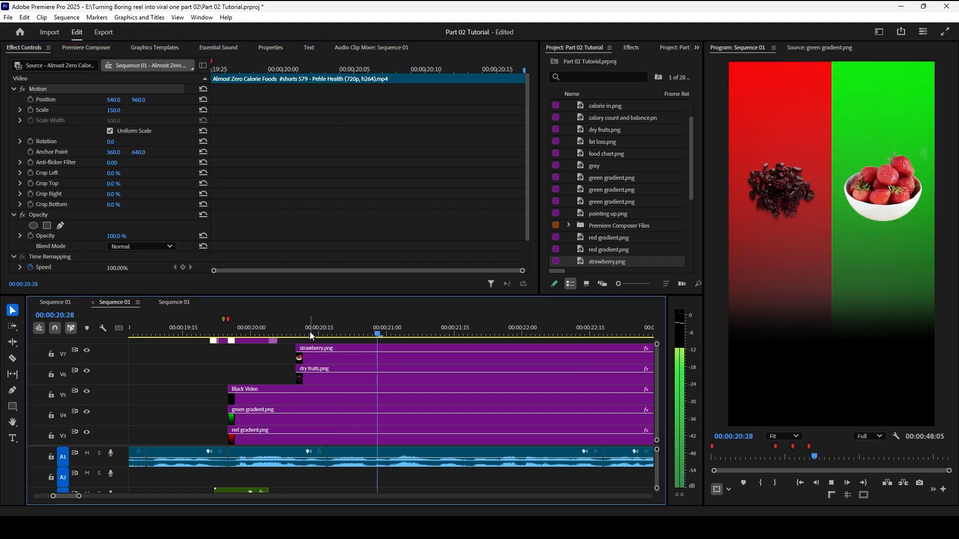
pyautogui.press('space')
pyautogui.moveTo(255, 332); pyautogui.dragTo(300, 333)
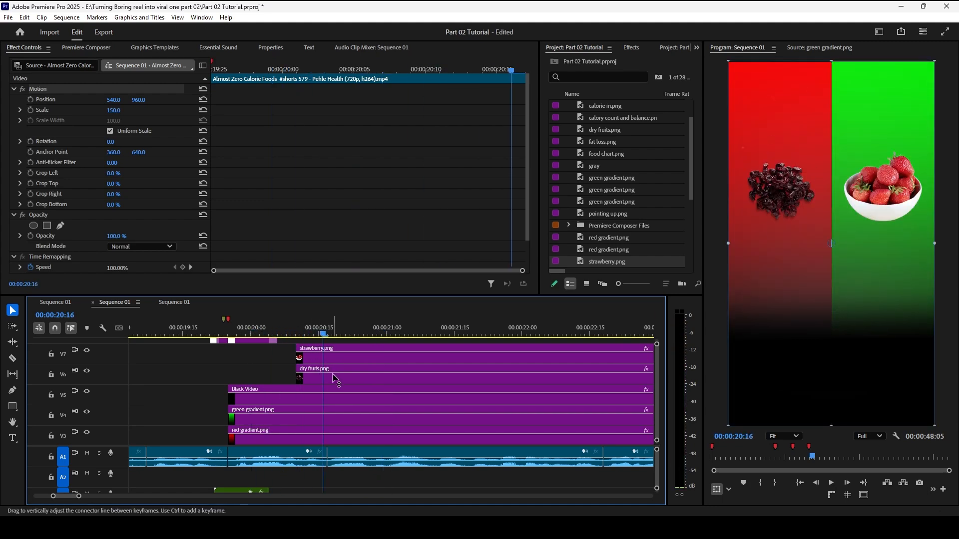
pyautogui.press('space')
pyautogui.moveTo(334, 360); pyautogui.dragTo(469, 361)
# Step: Search the effects for "reveal in" presets
pyautogui.click(631, 48)
pyautogui.moveTo(594, 64); pyautogui.dragTo(540, 67)
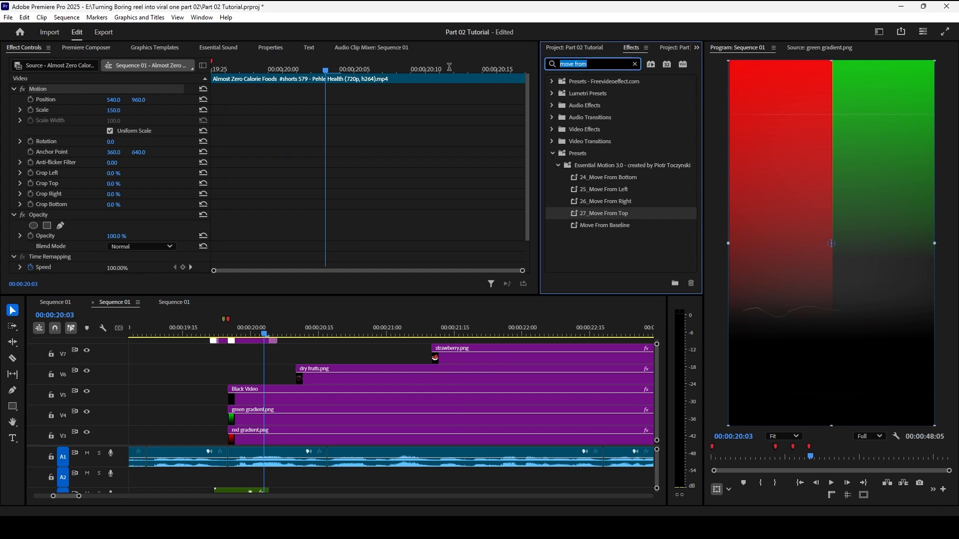
pyautogui.write('reveal in')
# Step: Listen to the narration again and delay strawberry.png on V7 to start at about 00:00:22:18
pyautogui.click(311, 334)
pyautogui.press('space')
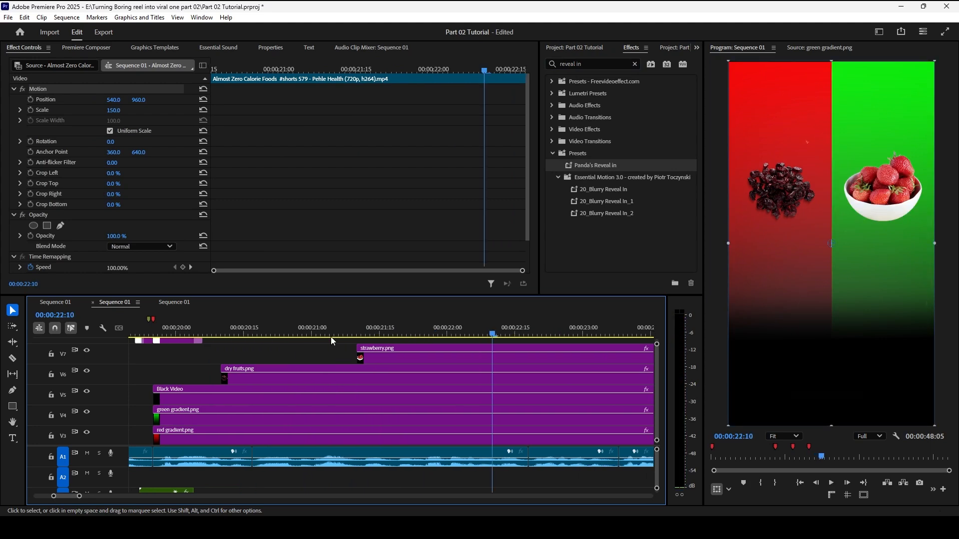
pyautogui.click(316, 332)
pyautogui.moveTo(373, 357); pyautogui.dragTo(545, 357)
pyautogui.press('-')
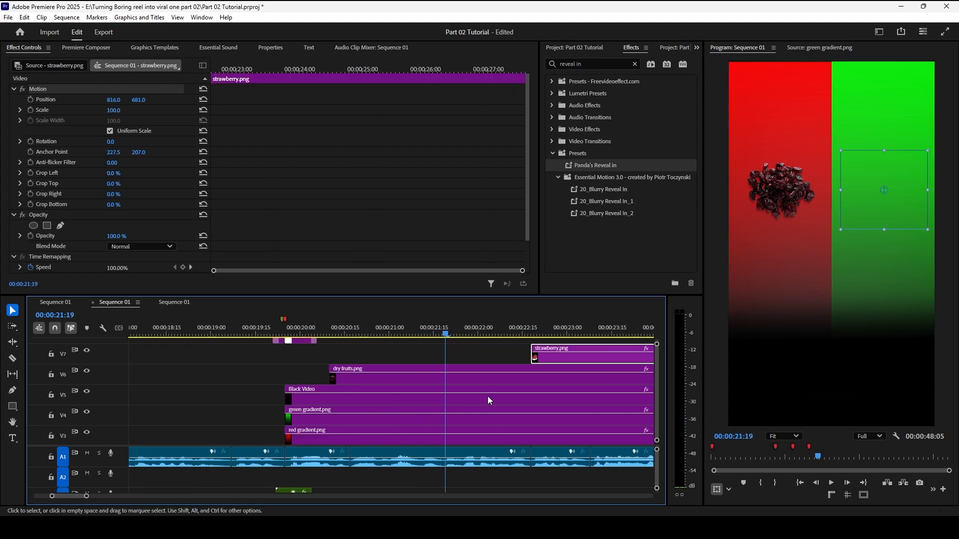
# Step: Copy a Fade Characters Separately text clip from the calorie in/out scene to V8 at 00:00:21:19 and play back its start
pyautogui.keyDown('alt'); pyautogui.scroll(-4, 487, 396); pyautogui.keyUp('alt')
pyautogui.scroll(2, 475, 399)
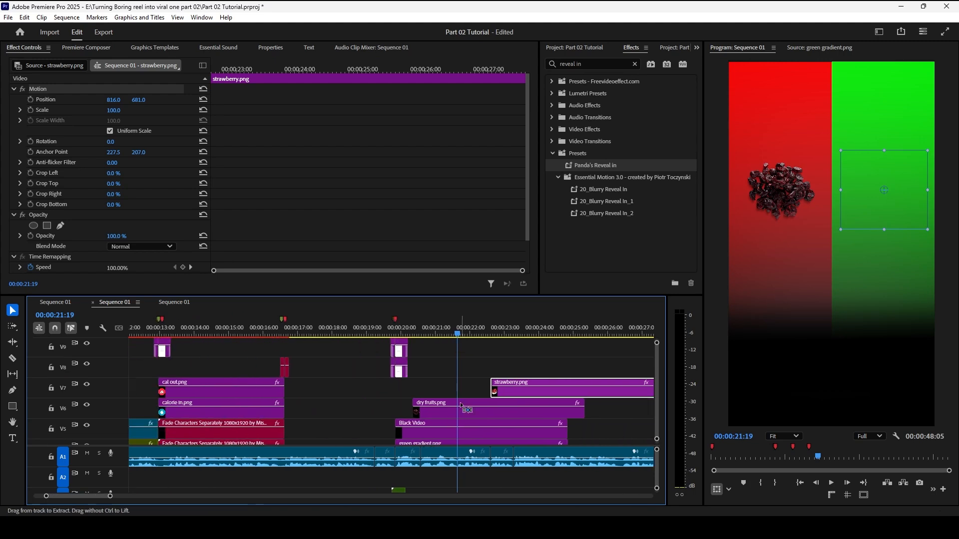
pyautogui.scroll(-1, 460, 403)
pyautogui.moveTo(212, 433); pyautogui.dragTo(512, 344)
pyautogui.scroll(1, 502, 366)
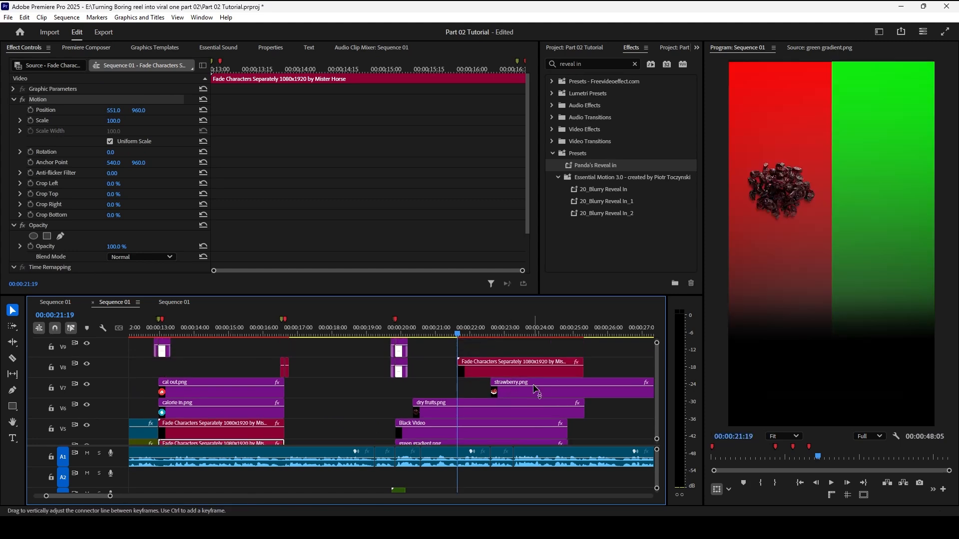
pyautogui.press('=')
pyautogui.press('space')
pyautogui.press('space')
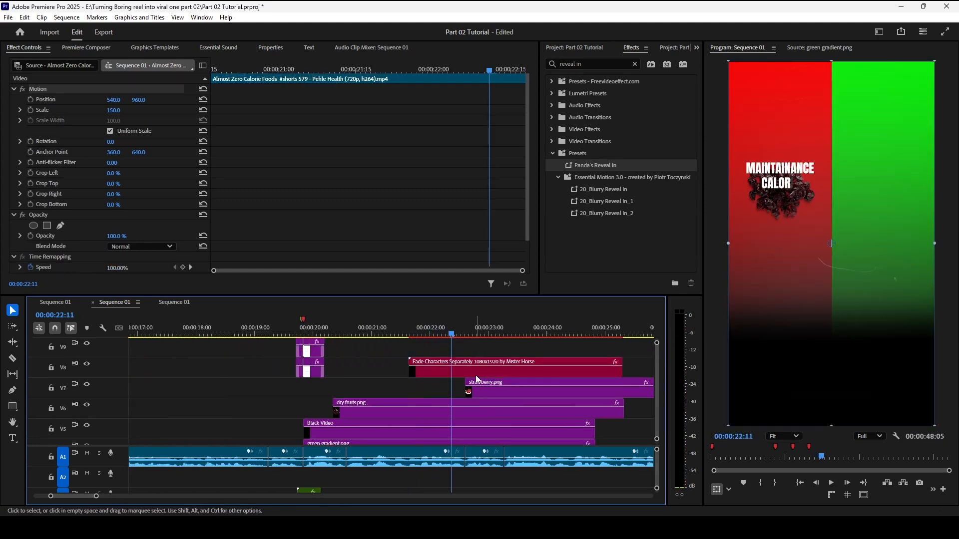
# Step: Change the copied Fade Characters Separately text to 100 Cal. on two lines and place it below the dry fruits
pyautogui.click(515, 370)
pyautogui.click(84, 47)
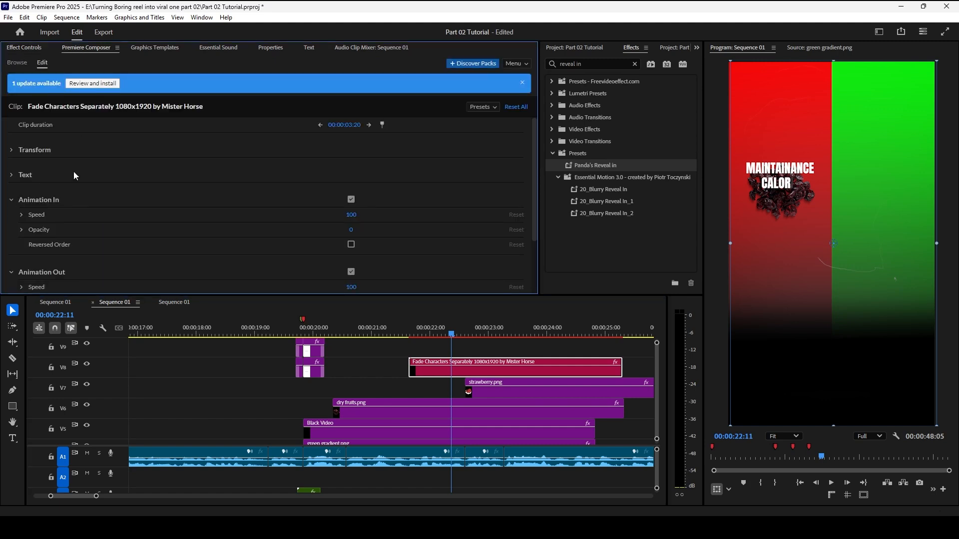
pyautogui.click(11, 176)
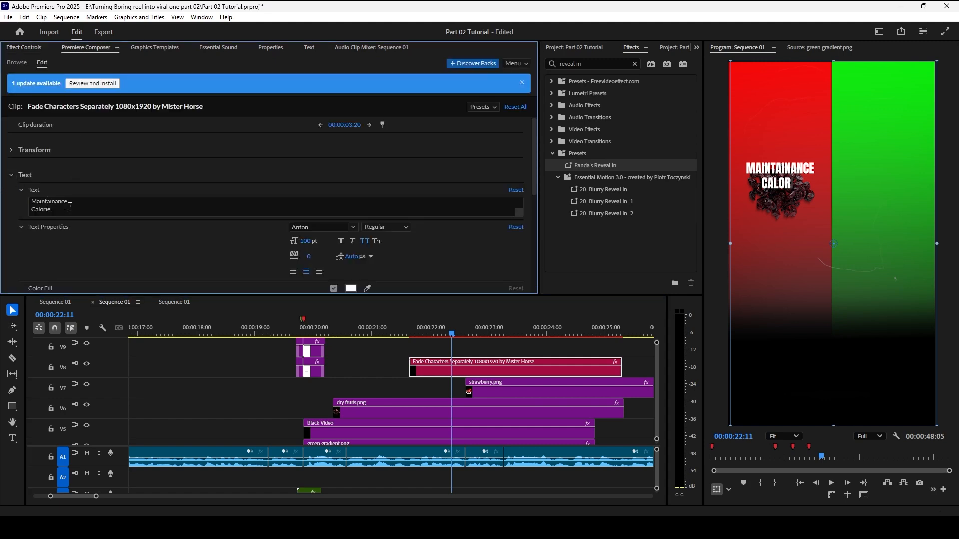
# Step: Play back the 100 Cal. section, delay strawberry.png to start at 00:00:23:08 and cut dry fruits.png into short pieces before it
pyautogui.moveTo(465, 332); pyautogui.dragTo(348, 341)
pyautogui.press('space')
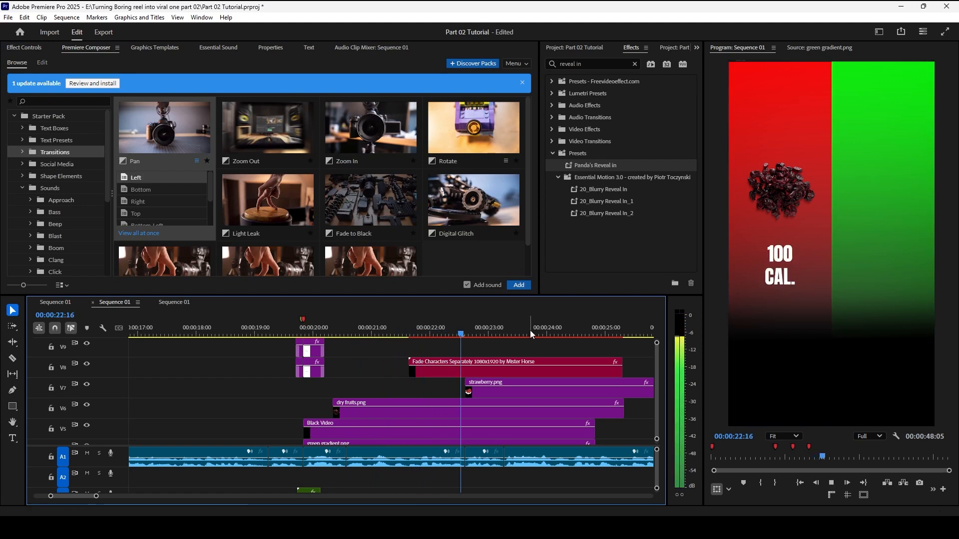
pyautogui.press('space')
pyautogui.scroll(-2, 531, 372)
pyautogui.press('space')
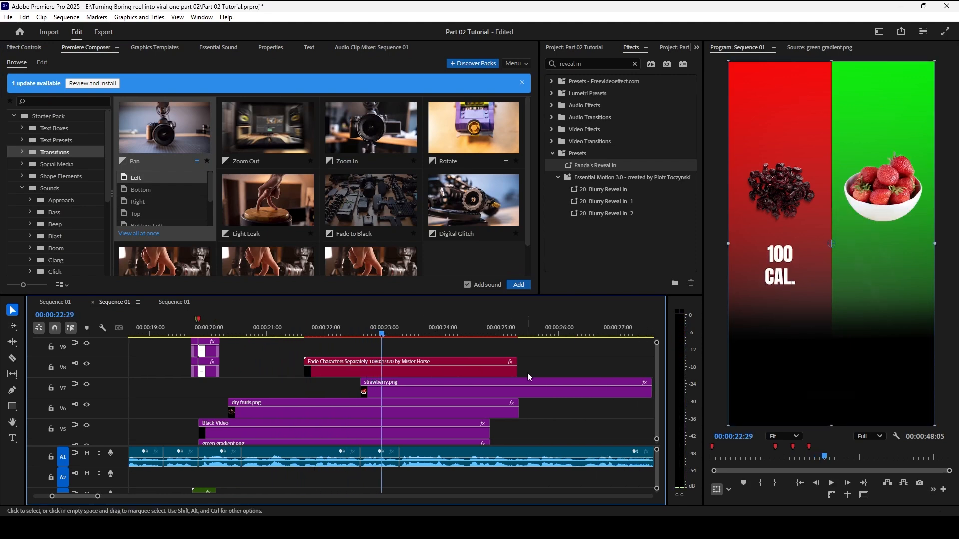
pyautogui.click(328, 332)
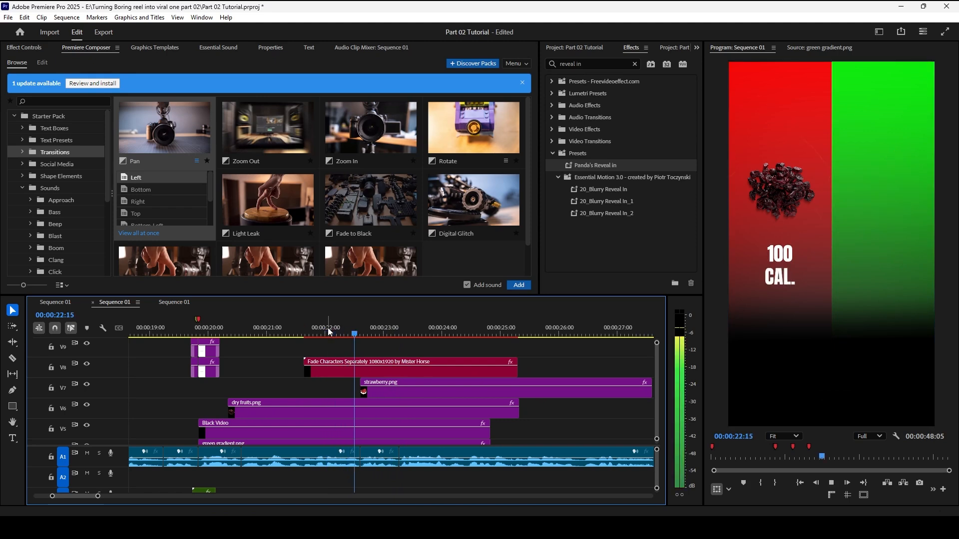
pyautogui.press('space')
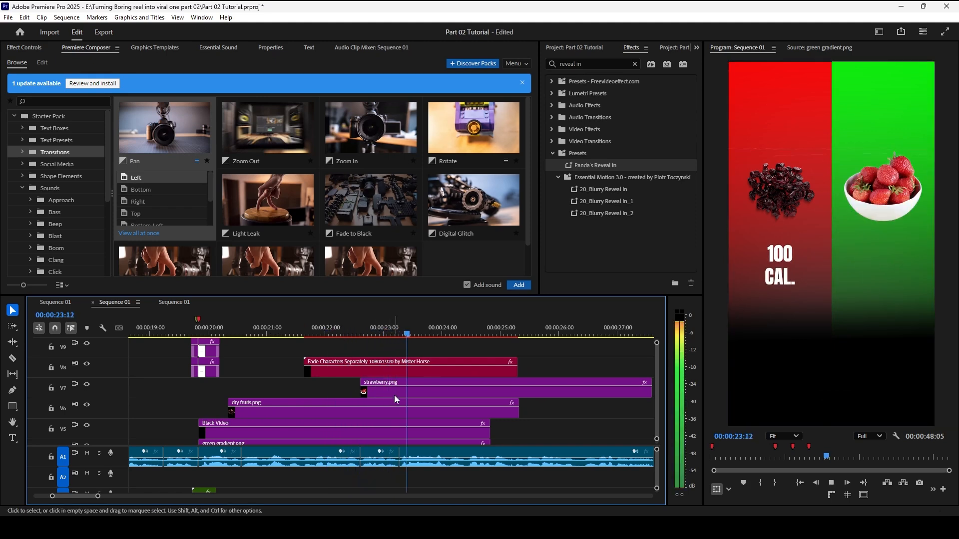
pyautogui.click(336, 332)
pyautogui.press('space')
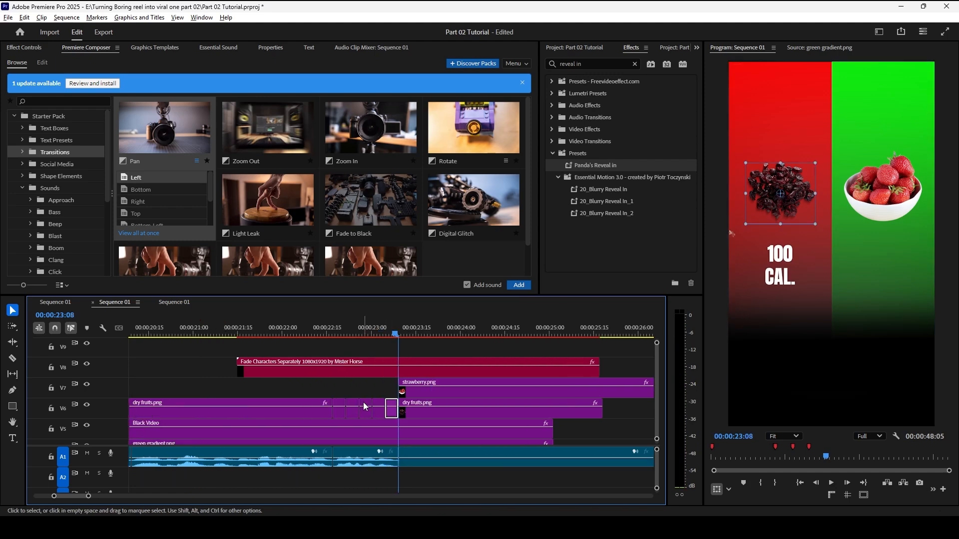
# Step: Apply the Tint effect to the first short piece of dry fruits.png on V6
pyautogui.scroll(2, 345, 374)
pyautogui.moveTo(325, 332); pyautogui.dragTo(378, 332)
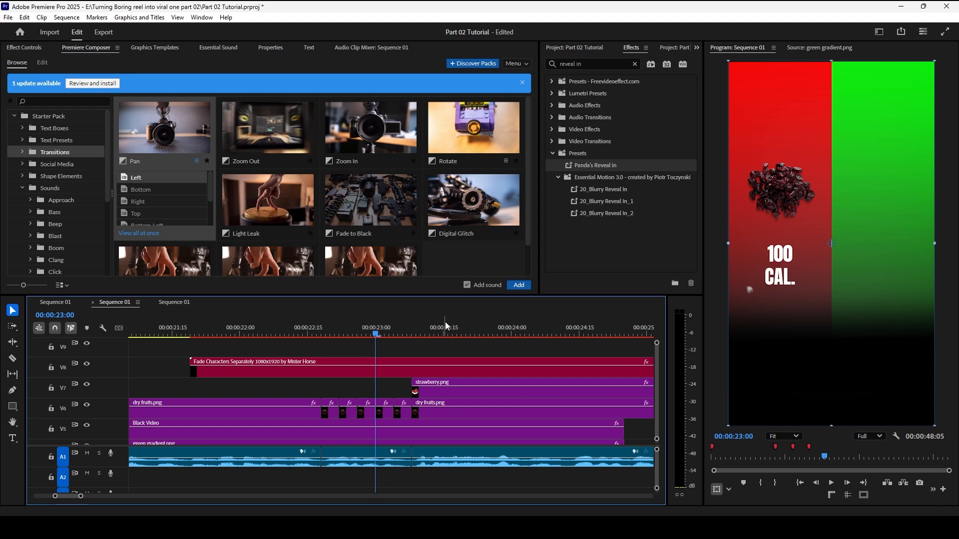
pyautogui.moveTo(326, 340)
pyautogui.mouseDown()
pyautogui.moveTo(389, 333)
pyautogui.moveTo(331, 334)
pyautogui.mouseUp()
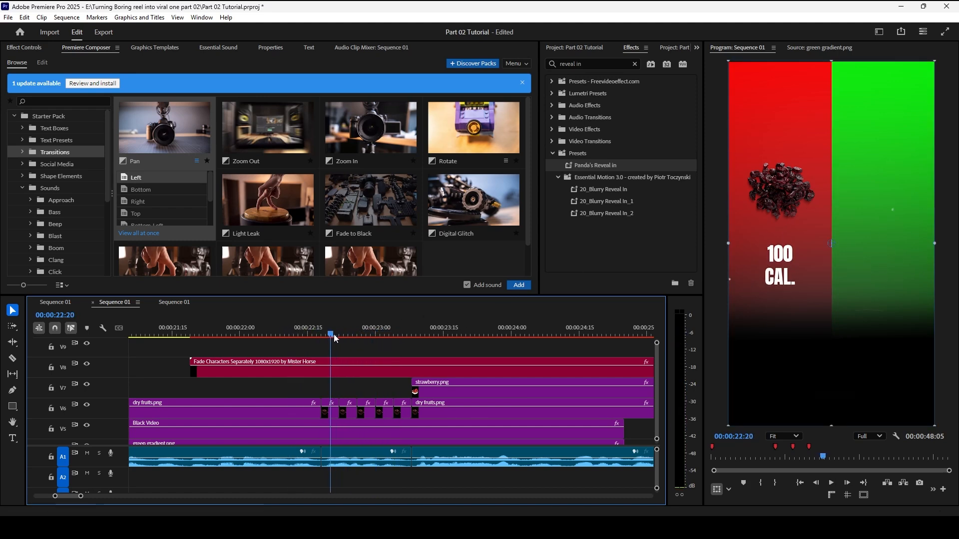
pyautogui.click(329, 411)
pyautogui.click(574, 64)
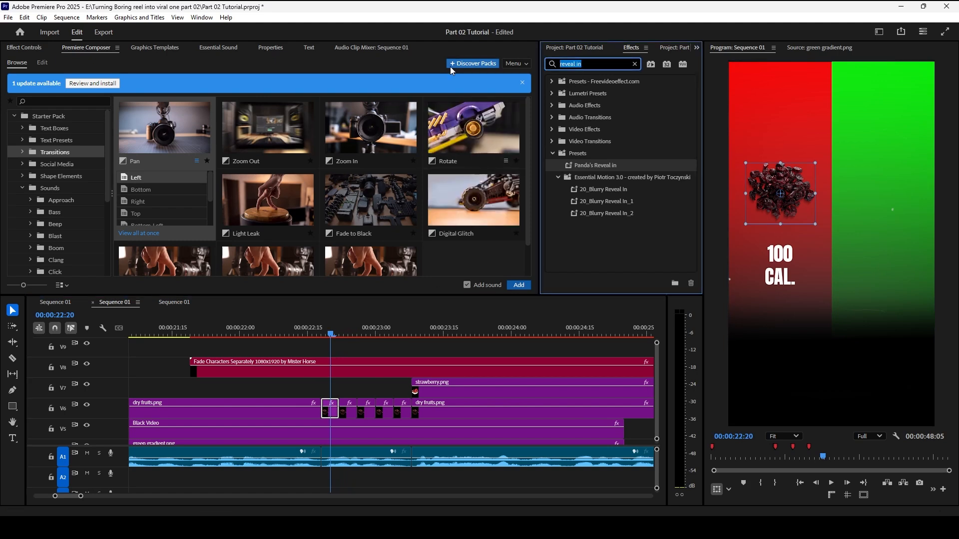
pyautogui.write('tint')
pyautogui.moveTo(584, 153); pyautogui.dragTo(336, 410)
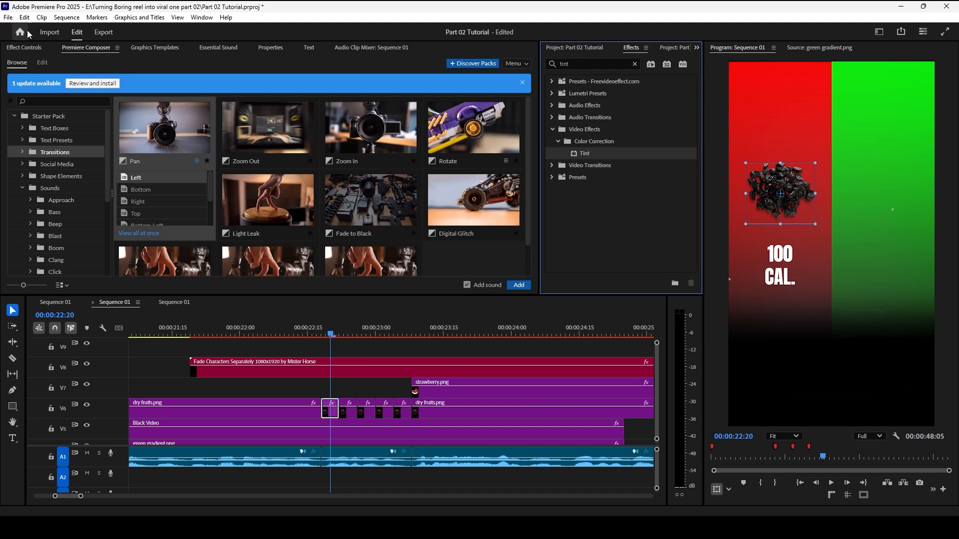
# Step: Copy the Tint effect from the first short piece onto the third and fifth short pieces of dry fruits.png
pyautogui.click(32, 49)
pyautogui.scroll(-5, 248, 162)
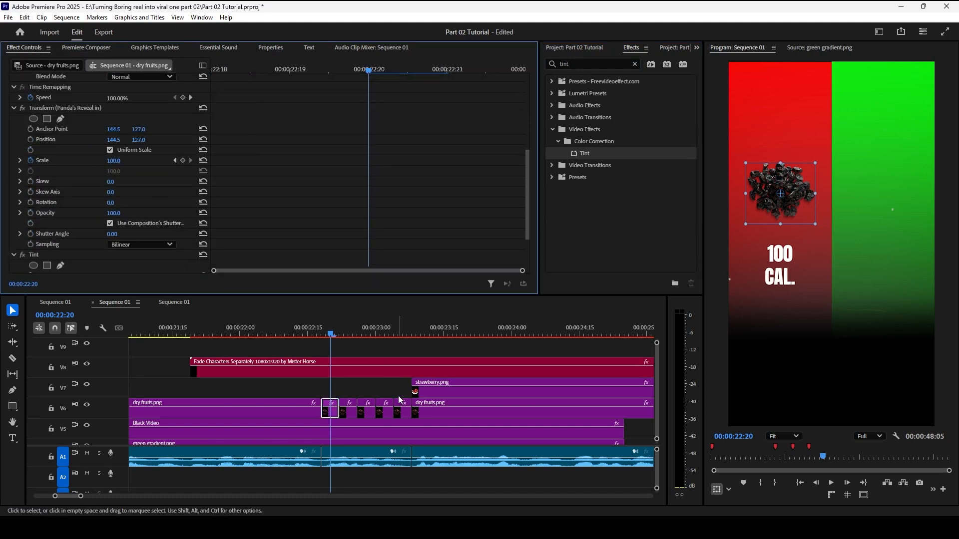
pyautogui.scroll(-3, 67, 202)
pyautogui.click(47, 195)
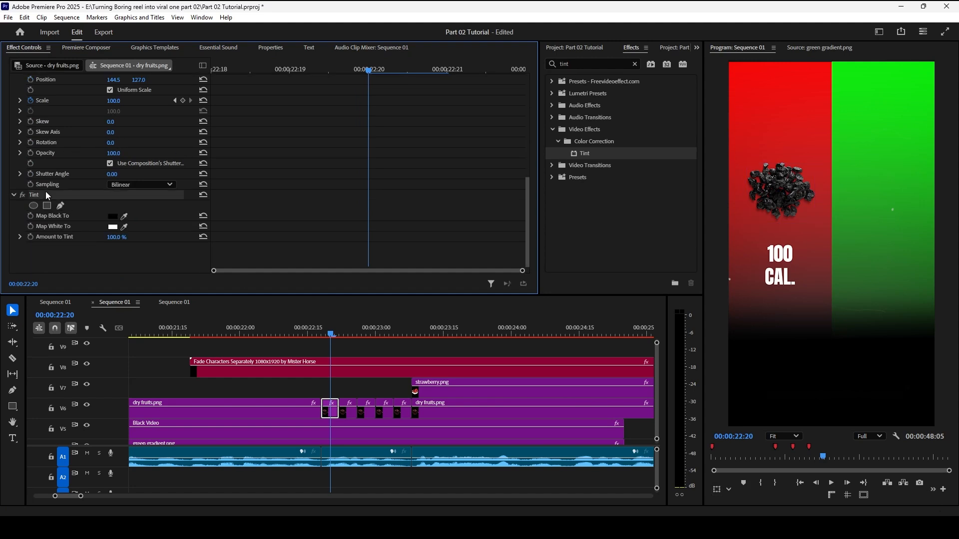
pyautogui.click(372, 412)
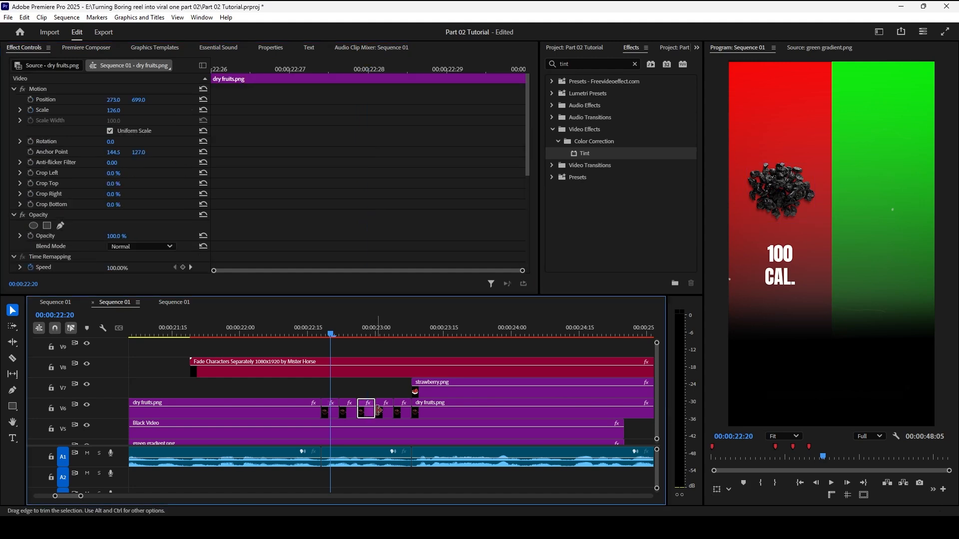
pyautogui.keyDown('shift'); pyautogui.click(409, 415); pyautogui.keyUp('shift')
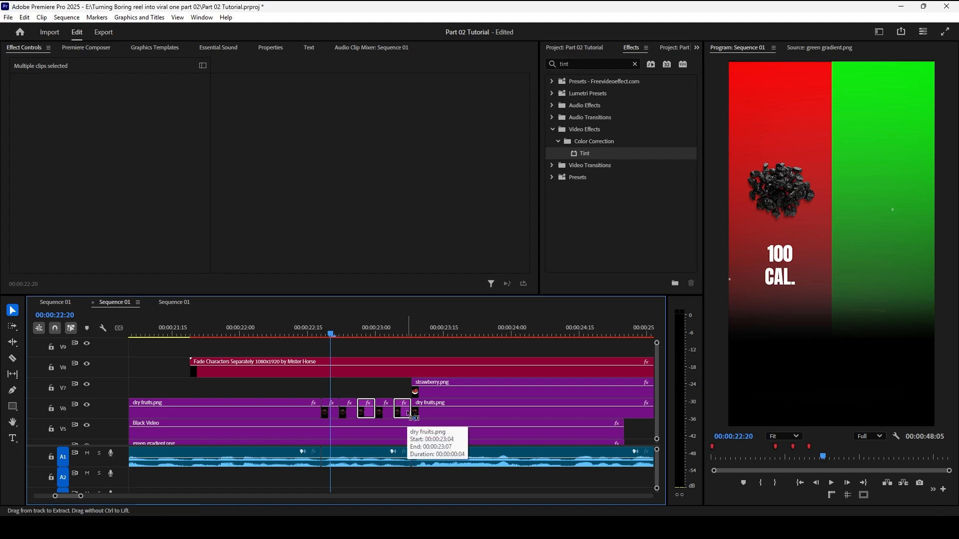
# Step: Play back the dry fruits section to check the flicker between the tinted and original pieces
pyautogui.click(238, 337)
pyautogui.press('space')
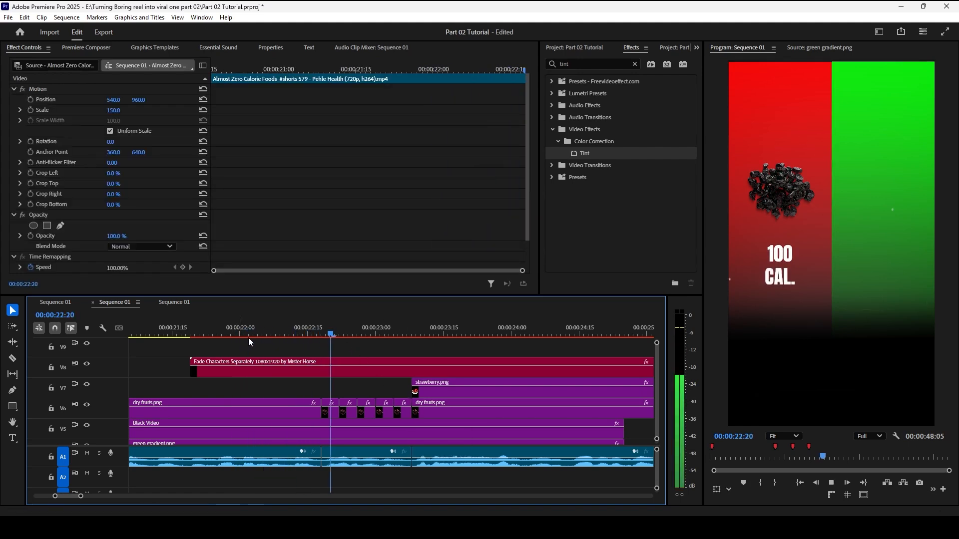
pyautogui.press('space')
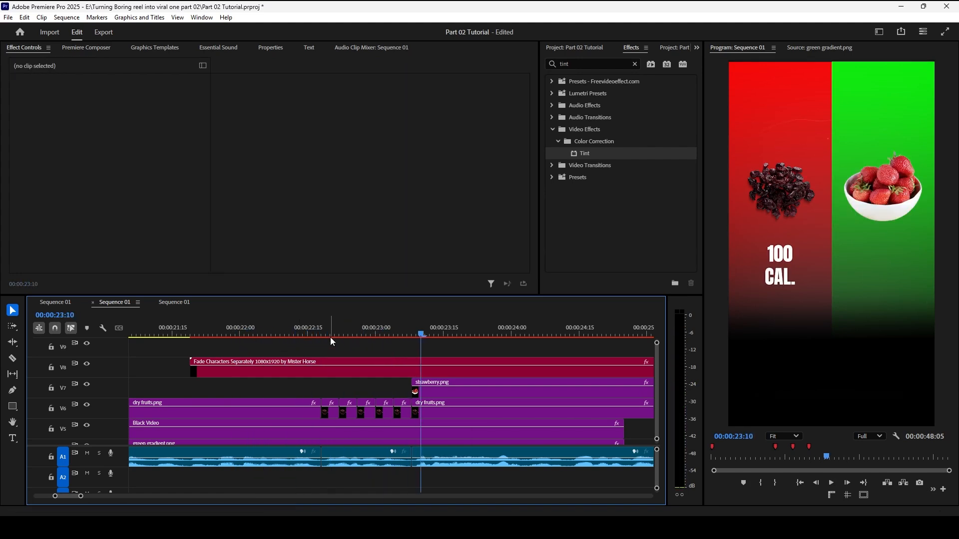
pyautogui.click(293, 334)
pyautogui.press('space')
pyautogui.press('space')
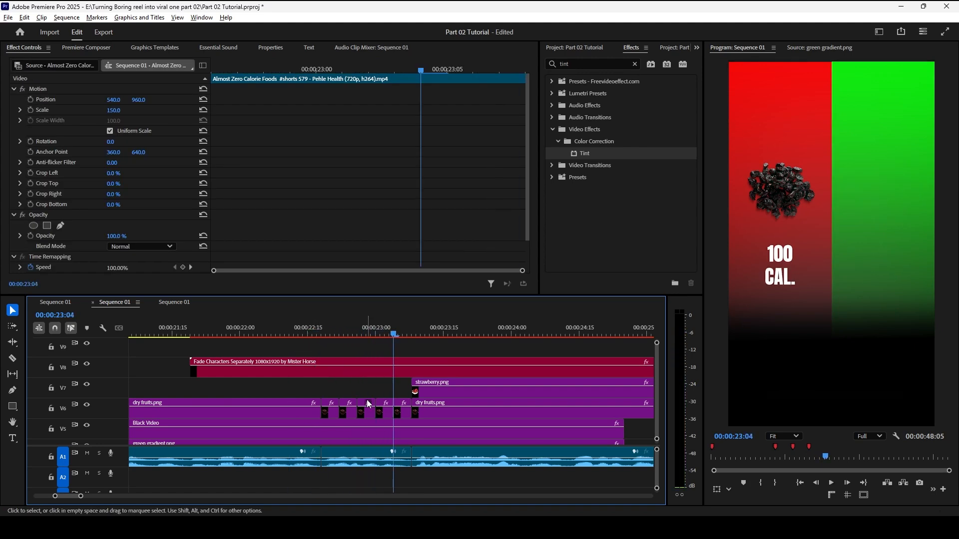
# Step: Rearrange the short dry fruits.png pieces on V6 into shorter alternating pieces for a faster flicker and play it back
pyautogui.keyDown('alt'); pyautogui.scroll(3, 364, 397); pyautogui.keyUp('alt')
pyautogui.moveTo(325, 411); pyautogui.dragTo(372, 419)
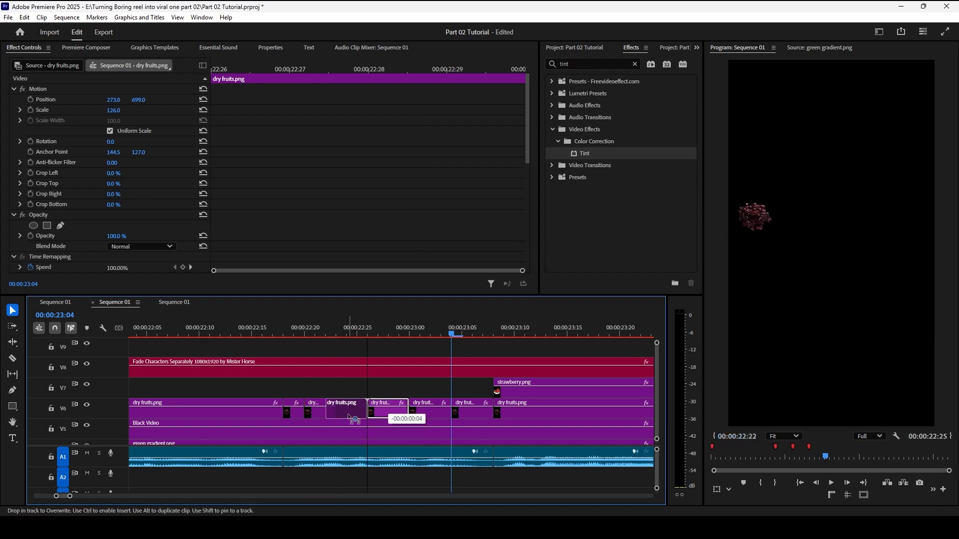
pyautogui.click(284, 335)
pyautogui.press('space')
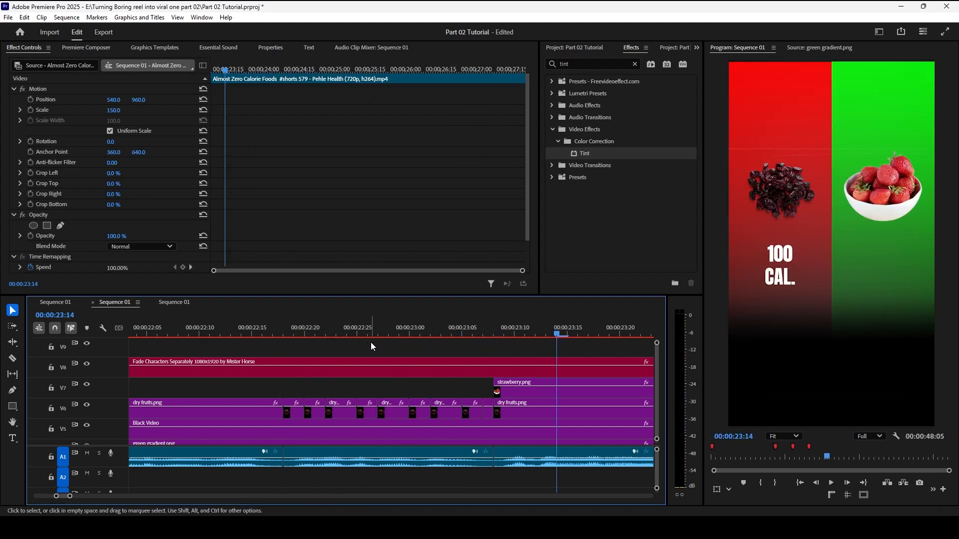
# Step: Replay the faster dry fruits flicker and the appearance of the strawberries to check their timing
pyautogui.press('-')
pyautogui.moveTo(348, 336); pyautogui.dragTo(295, 341)
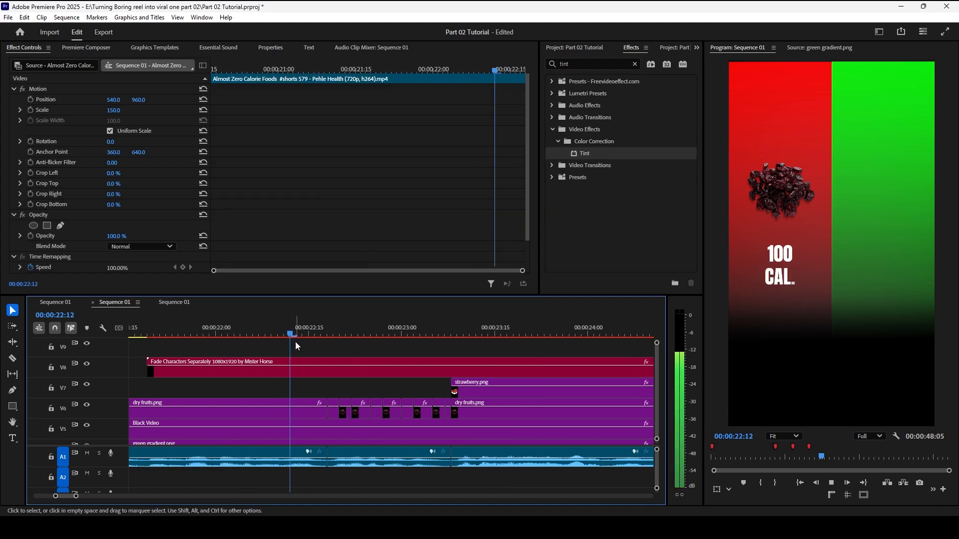
pyautogui.click(376, 335)
pyautogui.press('space')
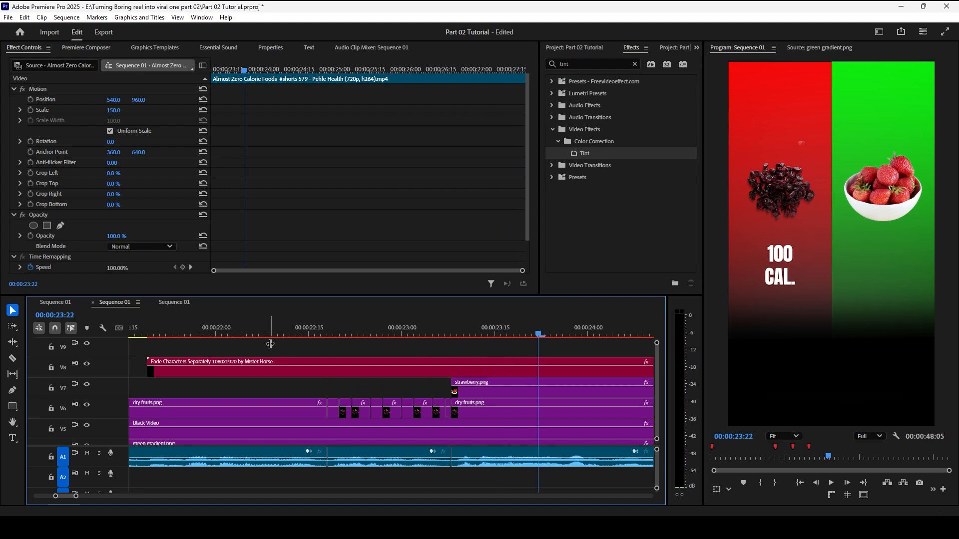
pyautogui.moveTo(333, 336); pyautogui.dragTo(314, 340)
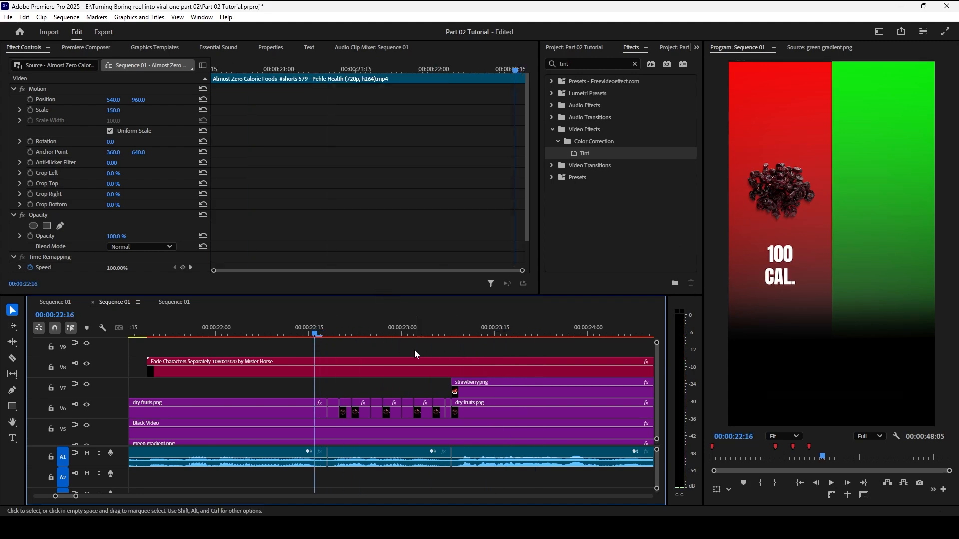
pyautogui.press('space')
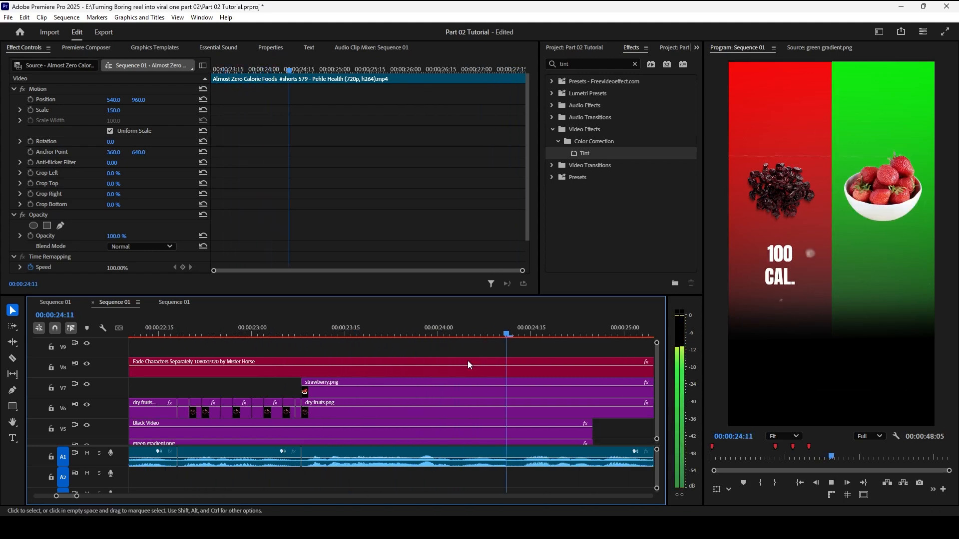
pyautogui.press('space')
# Step: Apply the Panda's Reveal in preset to strawberry.png on V7 and play back its entrance
pyautogui.press('-')
pyautogui.click(389, 397)
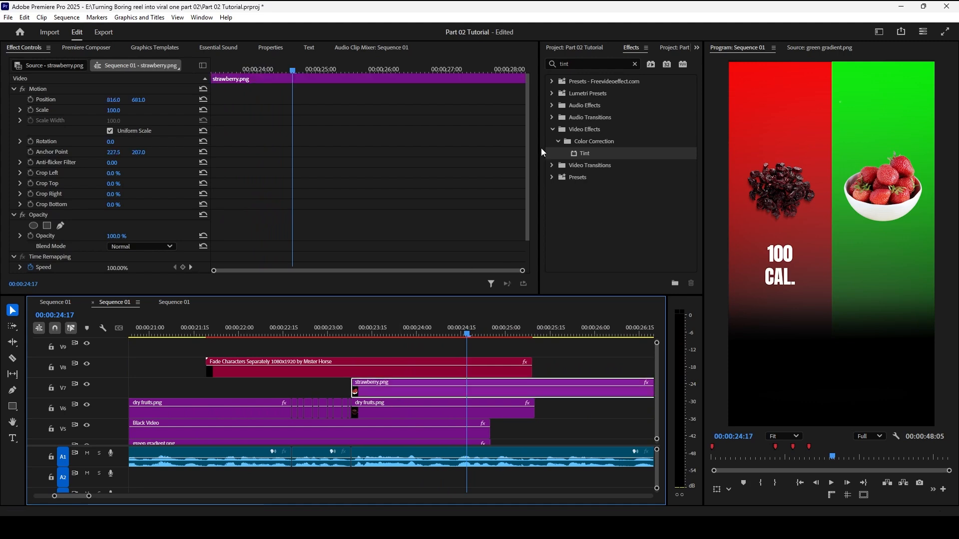
pyautogui.doubleClick(579, 66)
pyautogui.write('reveal')
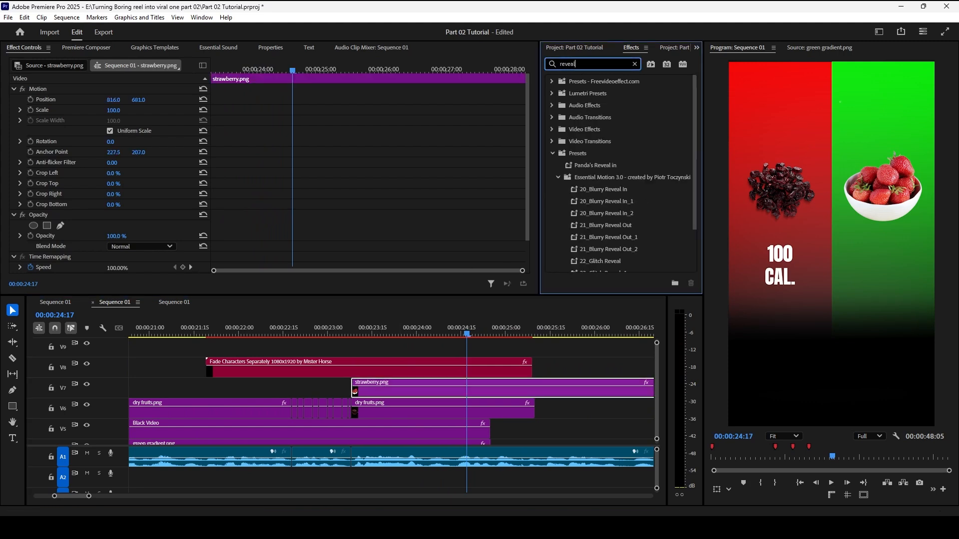
pyautogui.moveTo(594, 165); pyautogui.dragTo(156, 76)
pyautogui.press('Up')
pyautogui.press('space')
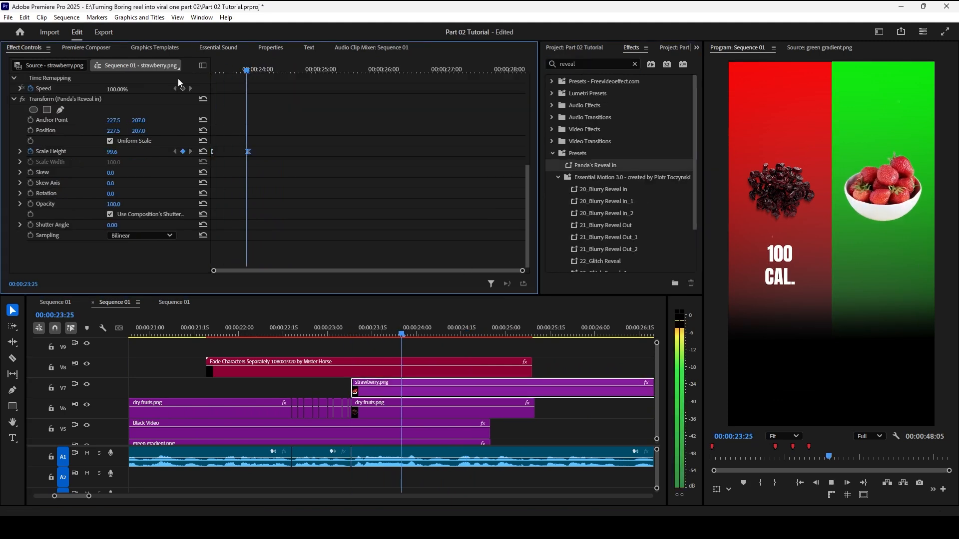
# Step: Play the comparison through to its end and make strawberry.png and dry fruits.png end with Nested Sequence 02
pyautogui.moveTo(372, 331); pyautogui.dragTo(299, 331)
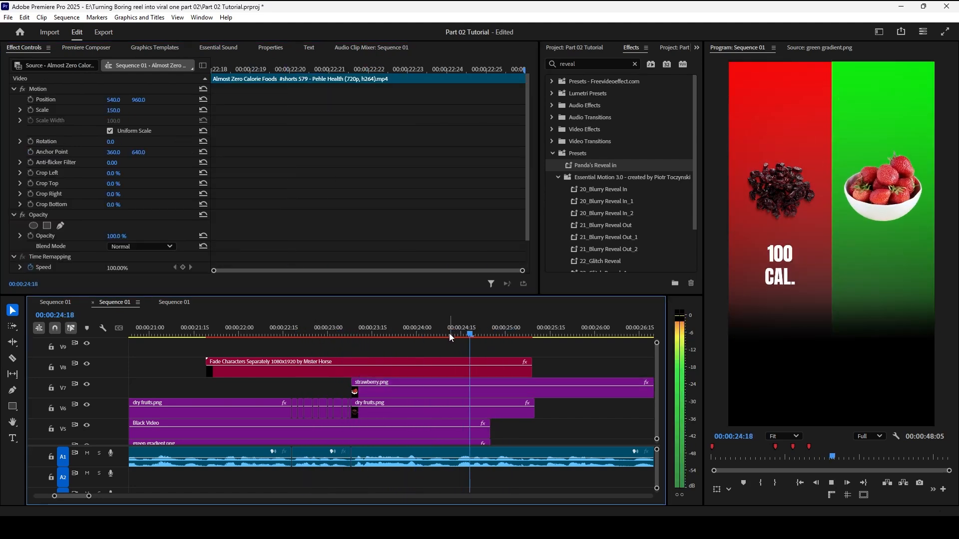
pyautogui.press('-')
pyautogui.scroll(-3, 507, 424)
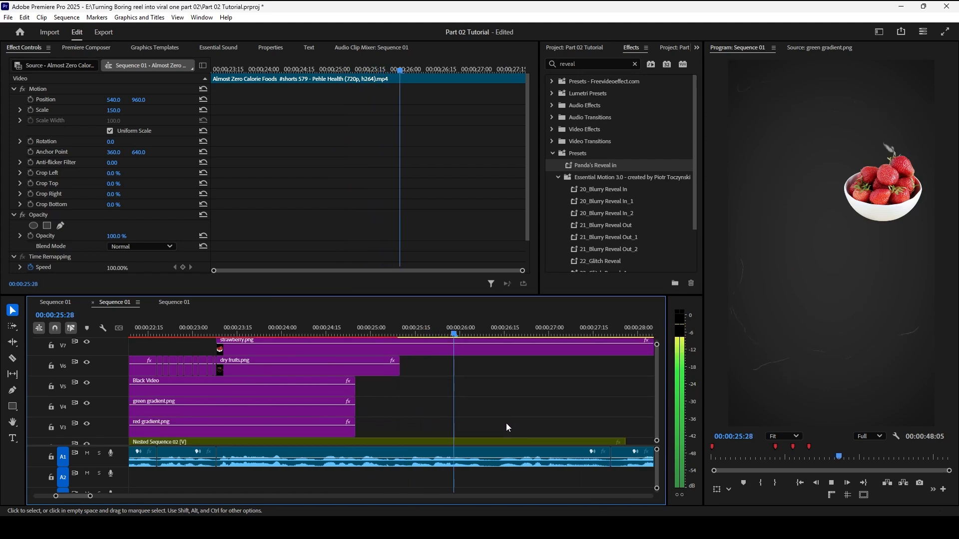
pyautogui.scroll(-2, 505, 422)
pyautogui.press('space')
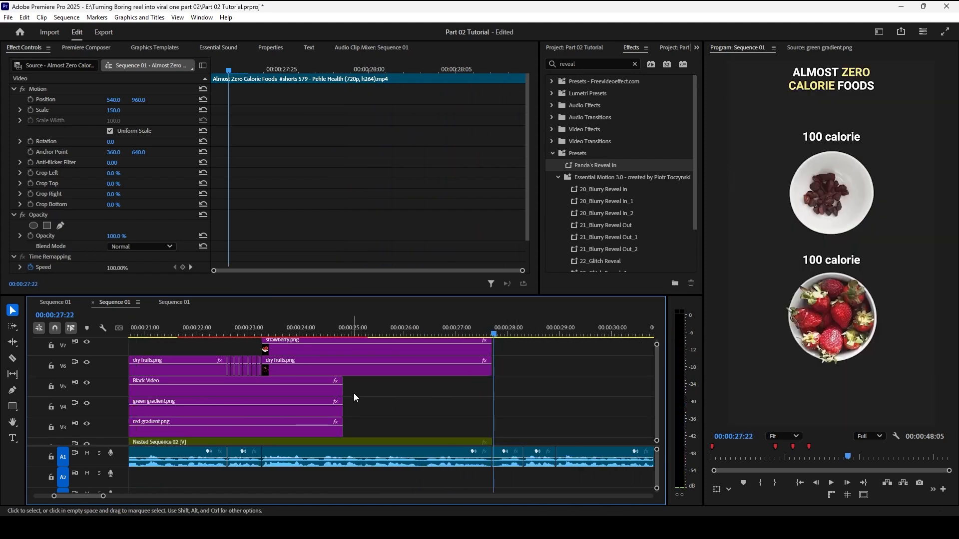
pyautogui.scroll(-1, 371, 412)
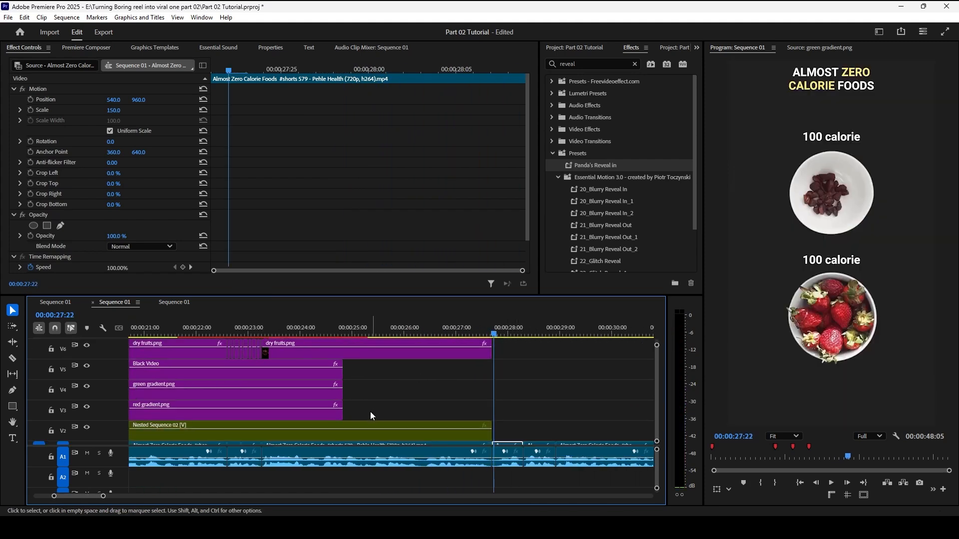
# Step: Extend Black Video, green gradient.png and red gradient.png together to the end of the food clips
pyautogui.click(363, 403)
pyautogui.moveTo(351, 393); pyautogui.dragTo(499, 368)
pyautogui.scroll(2, 501, 387)
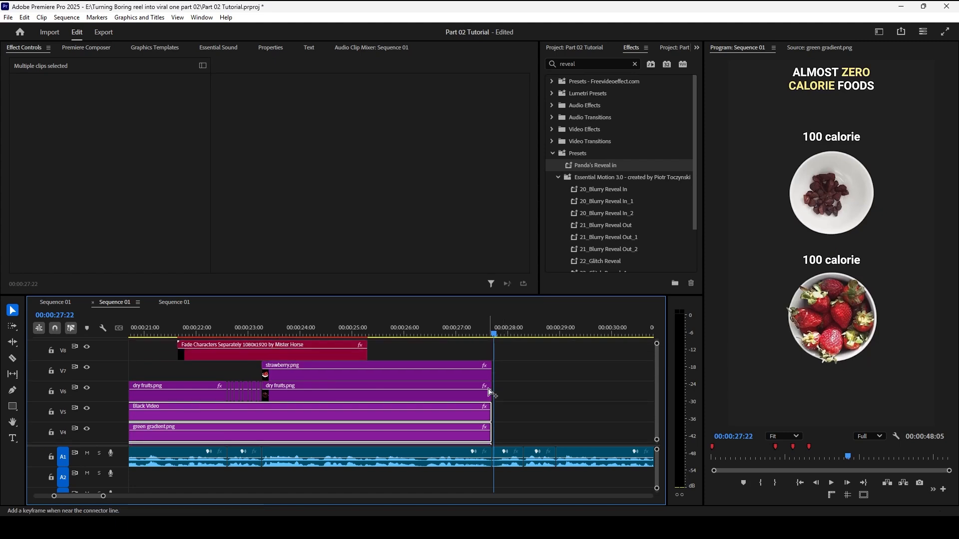
# Step: Extend the 100 Cal. caption clip on V8 to the end of the dry fruits and strawberry clips
pyautogui.scroll(2, 478, 390)
pyautogui.press('-')
pyautogui.moveTo(398, 383); pyautogui.dragTo(495, 379)
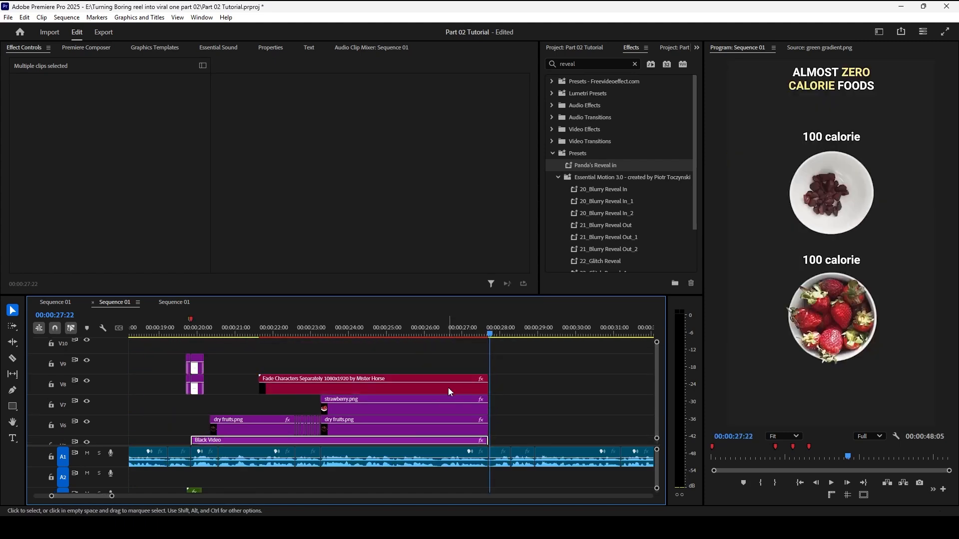
# Step: Duplicate the 100 Cal. caption onto V9 and fit the copy to the start and end of strawberry.png
pyautogui.moveTo(399, 387); pyautogui.dragTo(528, 366)
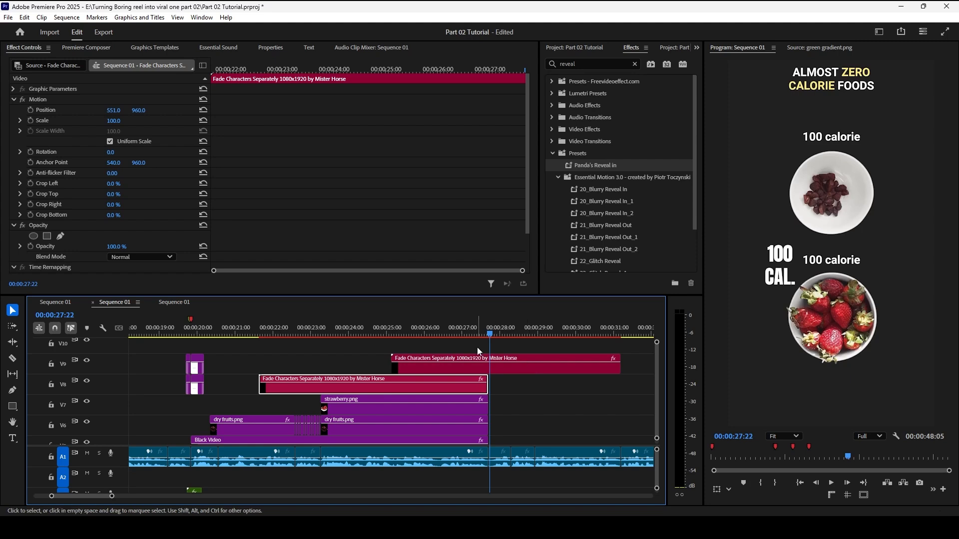
pyautogui.click(441, 331)
pyautogui.click(307, 331)
pyautogui.moveTo(421, 369); pyautogui.dragTo(349, 374)
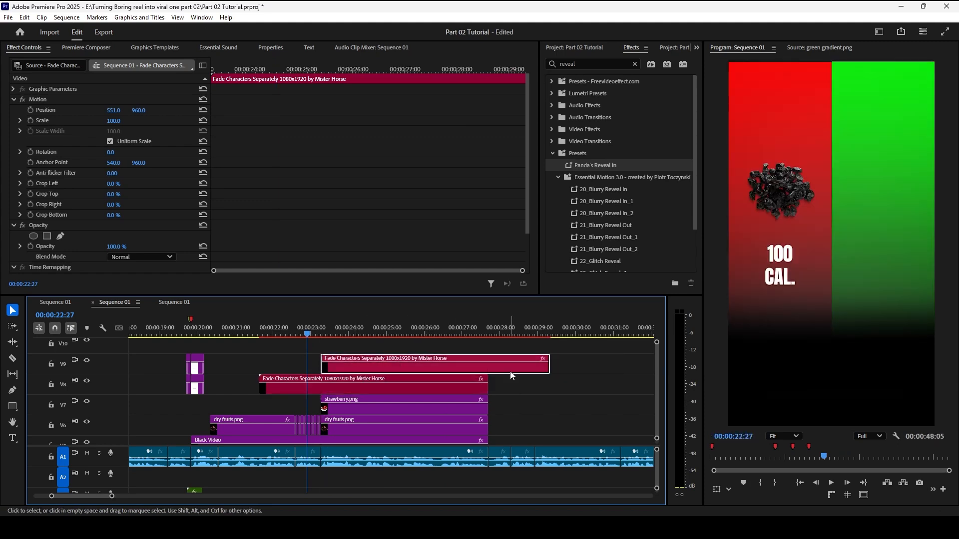
pyautogui.moveTo(550, 368); pyautogui.dragTo(488, 370)
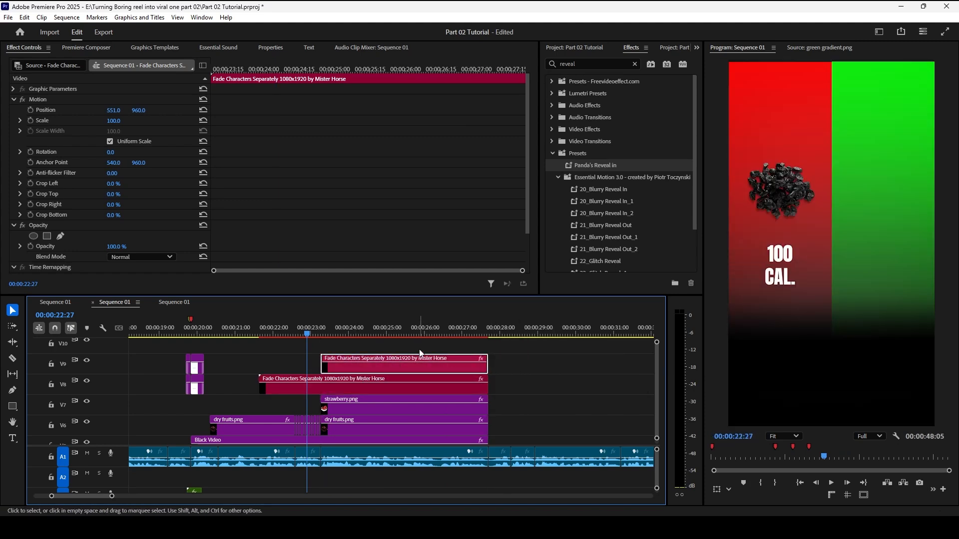
# Step: Move the V9 caption copy under the strawberries by setting its horizontal position to 808
pyautogui.click(427, 329)
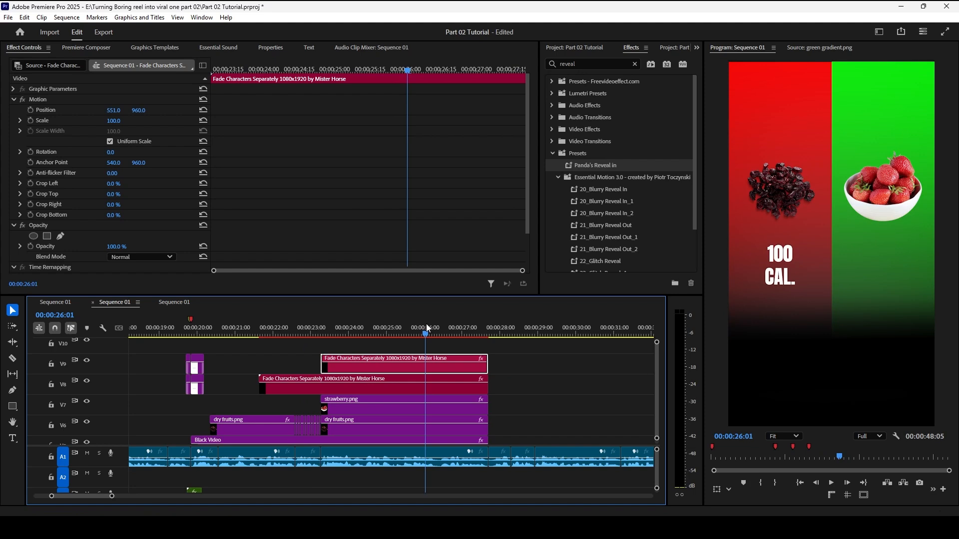
pyautogui.click(75, 47)
pyautogui.moveTo(348, 164); pyautogui.dragTo(581, 165)
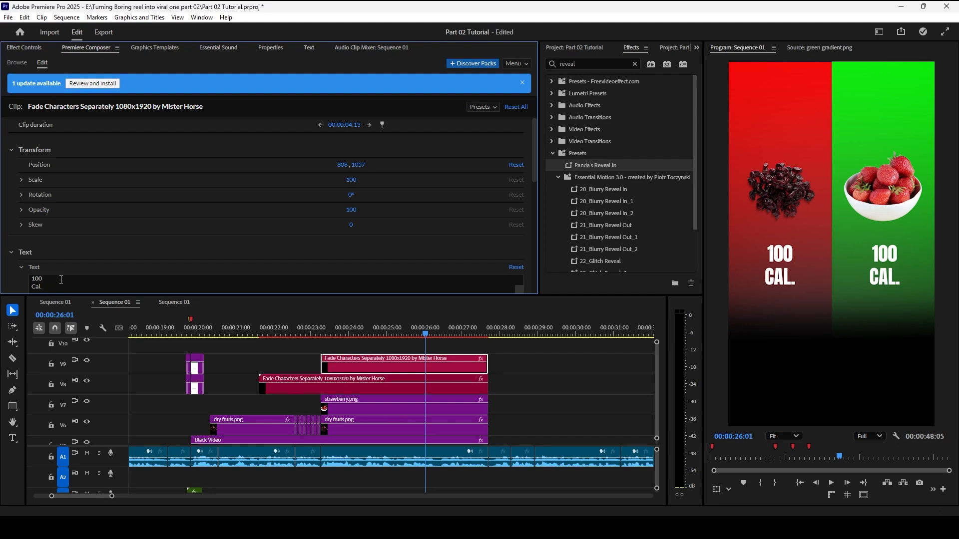
# Step: Play back the comparison with both captions and check the gap between its end and the next presenter clip
pyautogui.click(304, 334)
pyautogui.click(287, 335)
pyautogui.press('space')
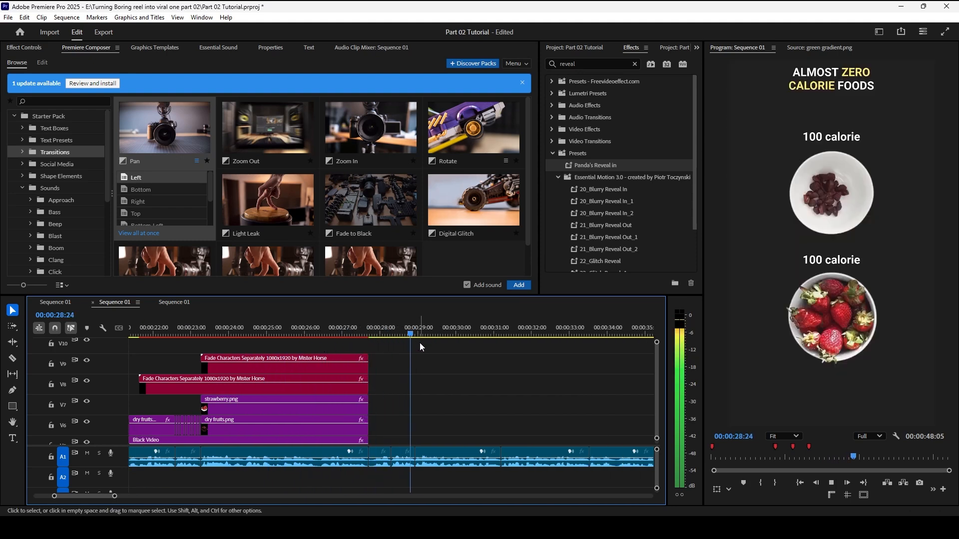
pyautogui.press('space')
pyautogui.scroll(-5, 412, 370)
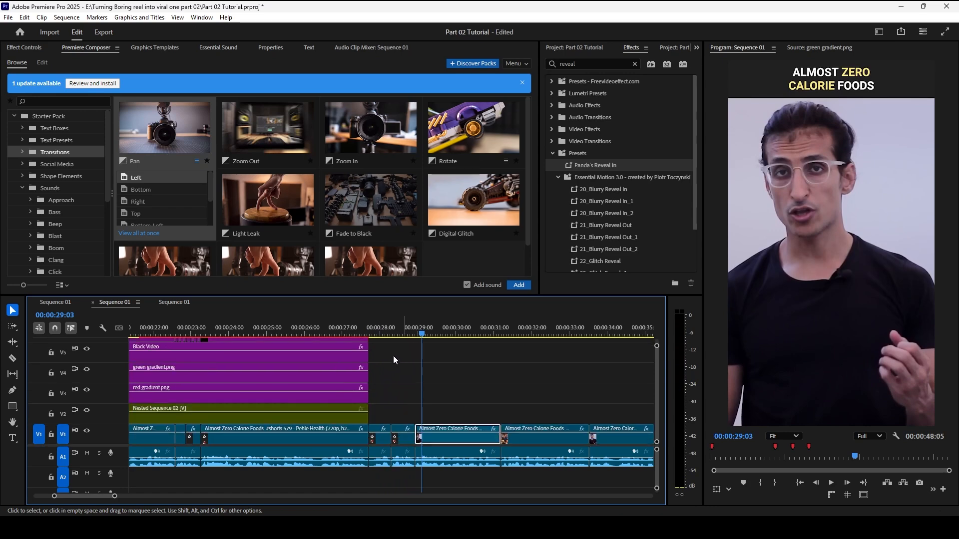
# Step: Extend Nested Sequence 02, both gradients, Black Video and the clips above to the start of the next presenter clip
pyautogui.click(351, 331)
pyautogui.moveTo(353, 331); pyautogui.dragTo(389, 349)
pyautogui.hotkey('ctrl', 'z')
# Step: Play back the presenter and eating clips that follow the comparison
pyautogui.click(355, 326)
pyautogui.press('space')
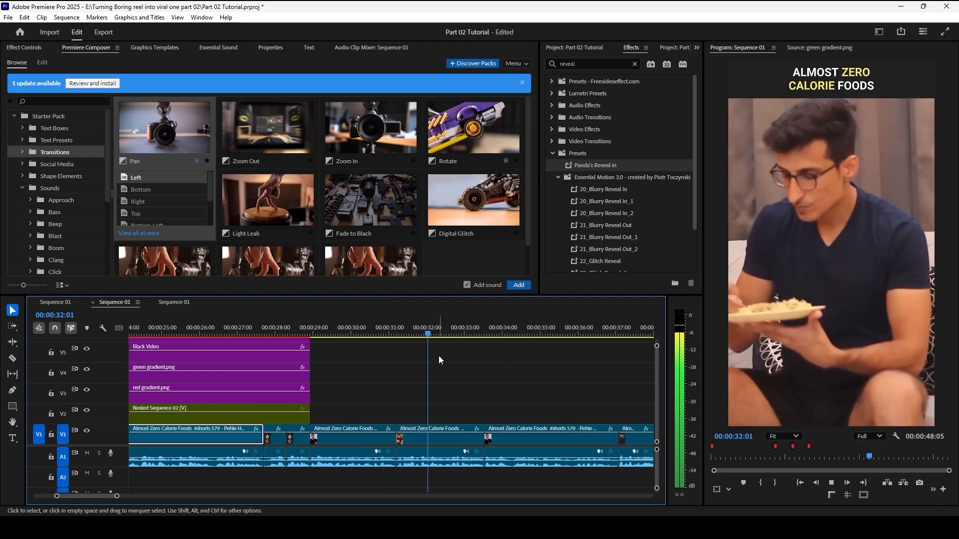
pyautogui.press('space')
pyautogui.press('-')
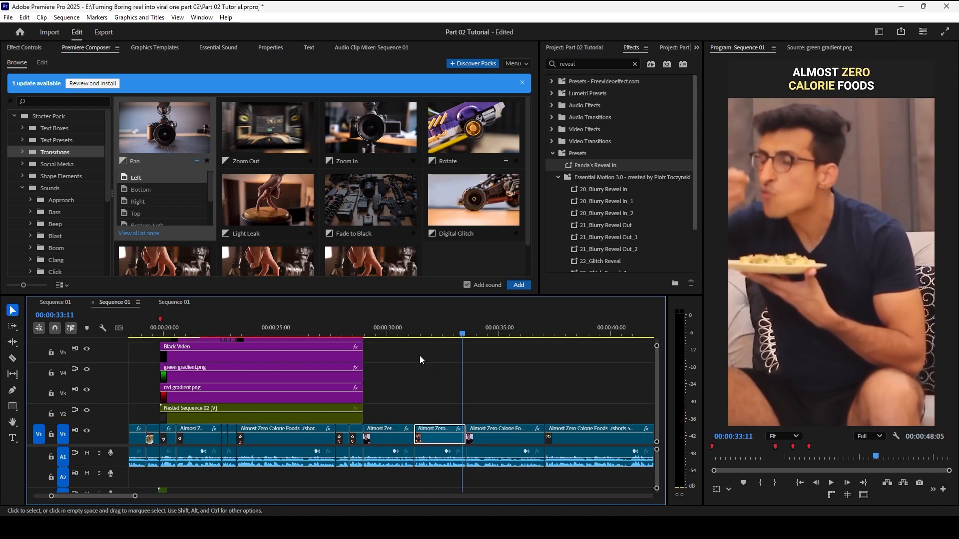
pyautogui.click(380, 330)
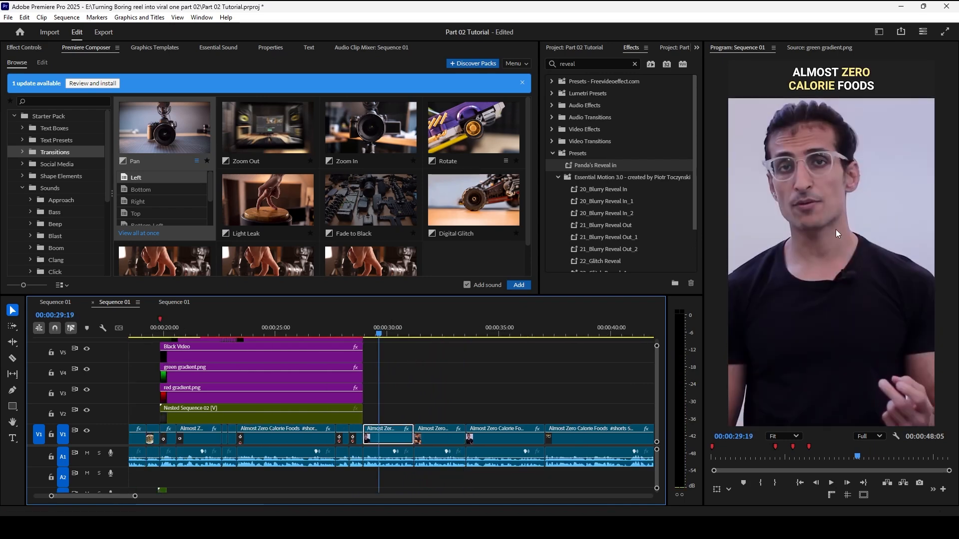
pyautogui.scroll(-5, 481, 374)
pyautogui.click(335, 325)
pyautogui.moveTo(335, 325); pyautogui.dragTo(497, 334)
pyautogui.press('space')
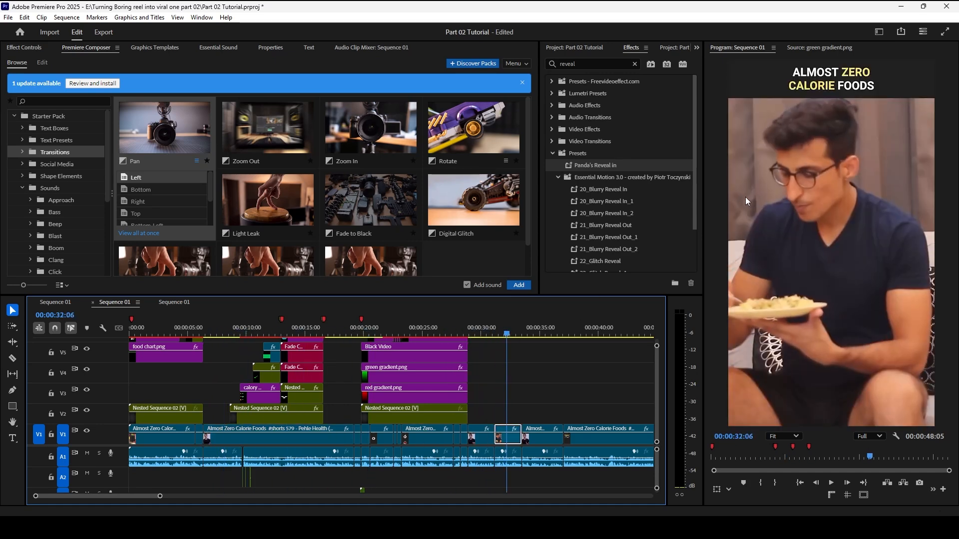
# Step: Replay from the presenter clip after the comparison into the calorie deficit text scene
pyautogui.click(471, 334)
pyautogui.press('space')
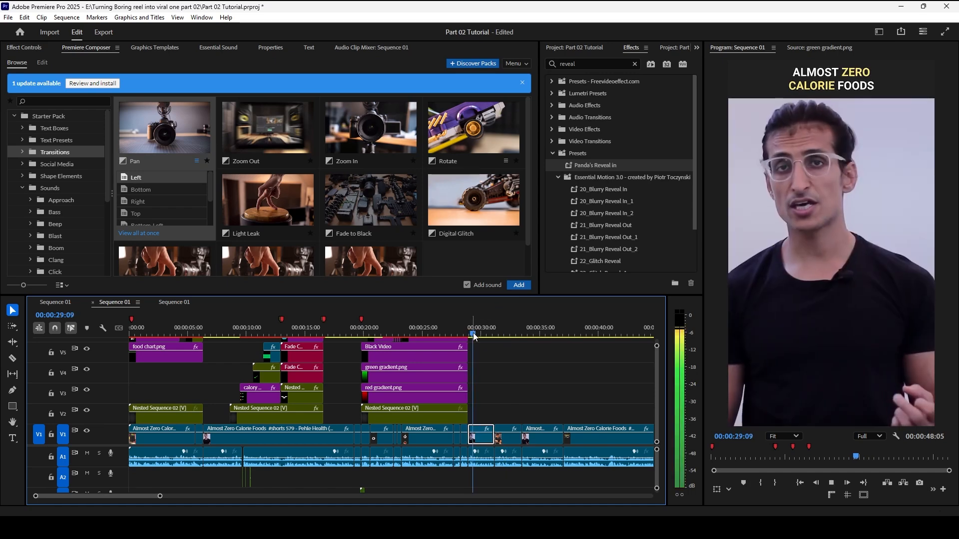
pyautogui.press('=')
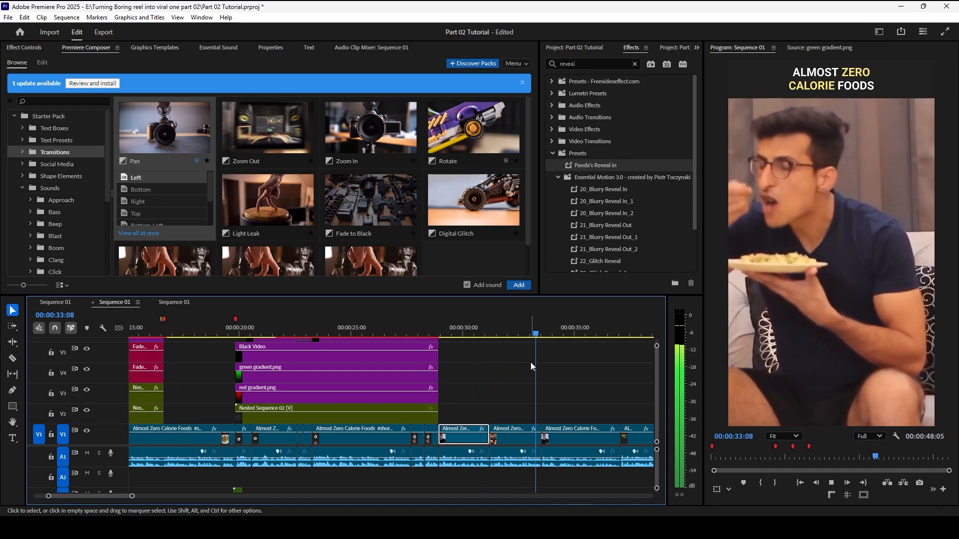
pyautogui.scroll(-2, 529, 362)
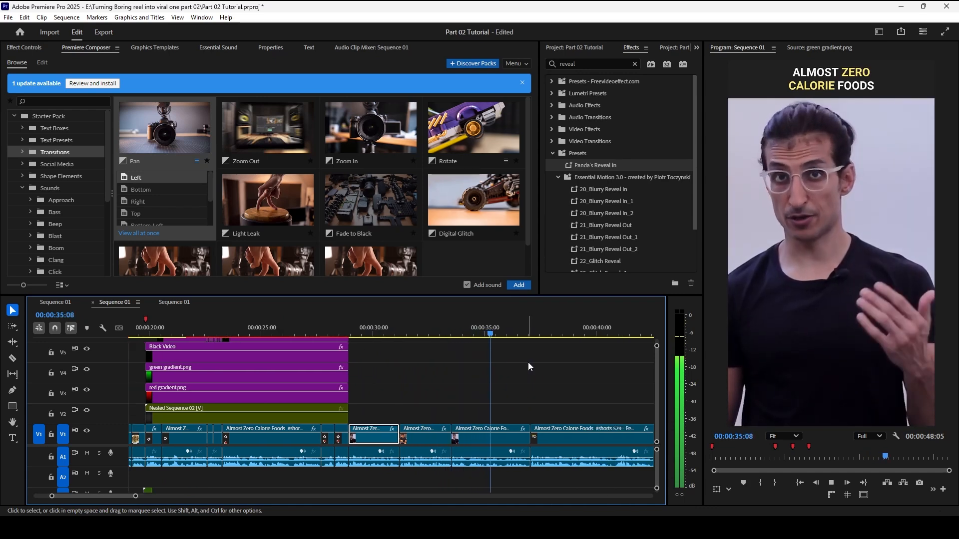
pyautogui.scroll(-2, 528, 362)
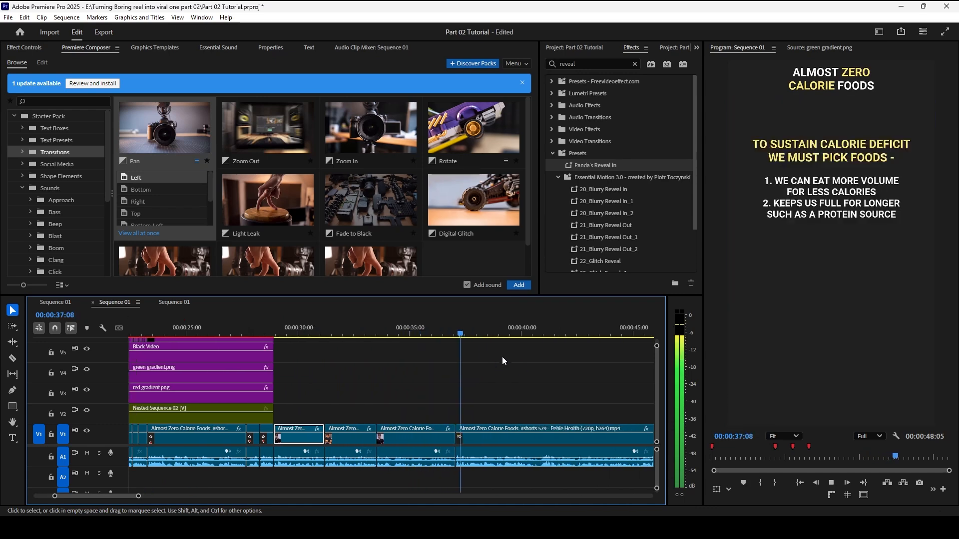
pyautogui.click(409, 331)
pyautogui.press('space')
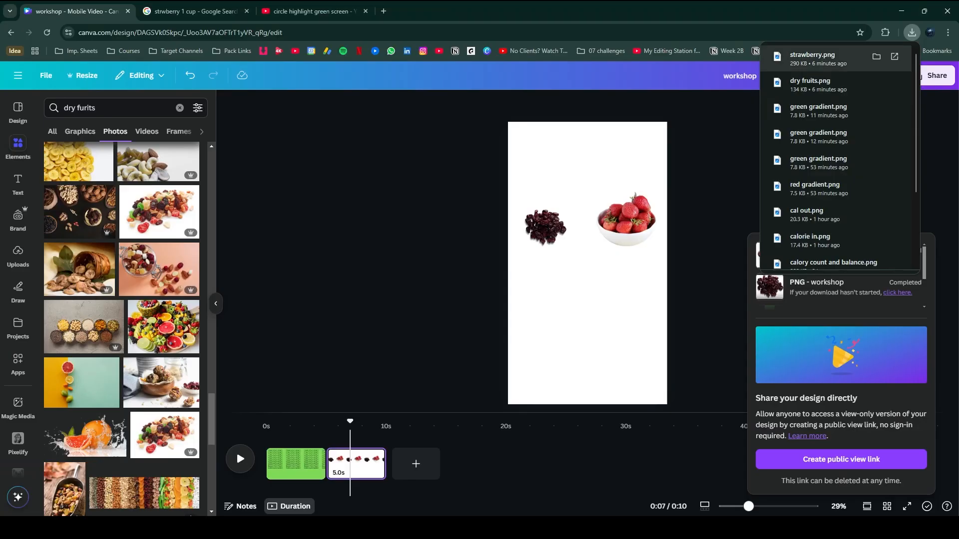
# Step: Switch to the Canva design, delete the dry fruits and strawberry images, and search the photos for "protein source"
pyautogui.moveTo(470, 193); pyautogui.dragTo(670, 291)
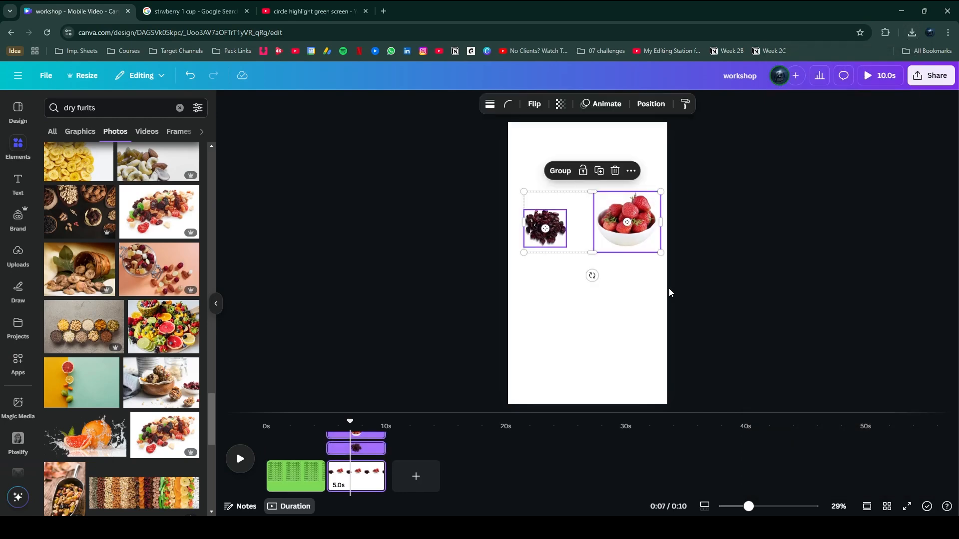
pyautogui.press('Delete')
pyautogui.click(123, 103)
pyautogui.hotkey('ctrl', 'a')
pyautogui.write('protein source')
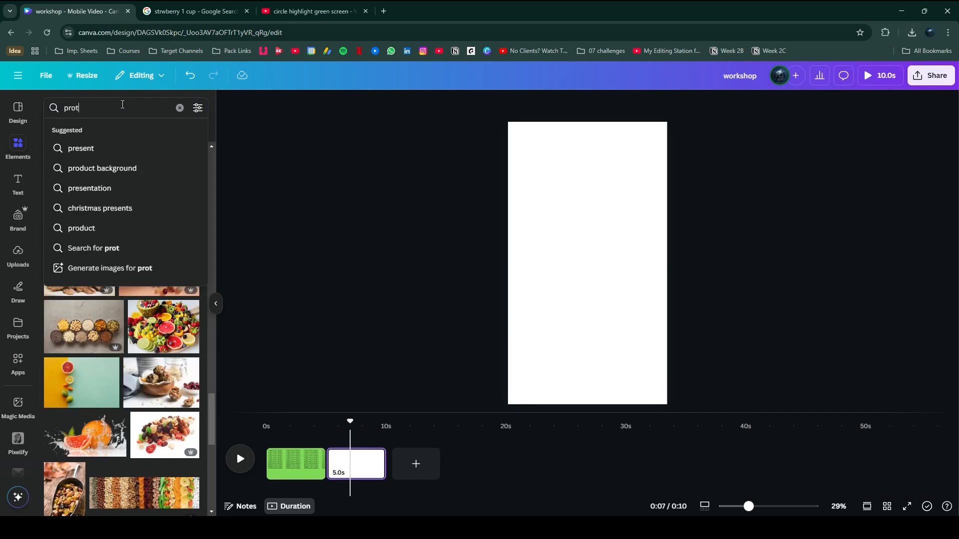
pyautogui.press('Return')
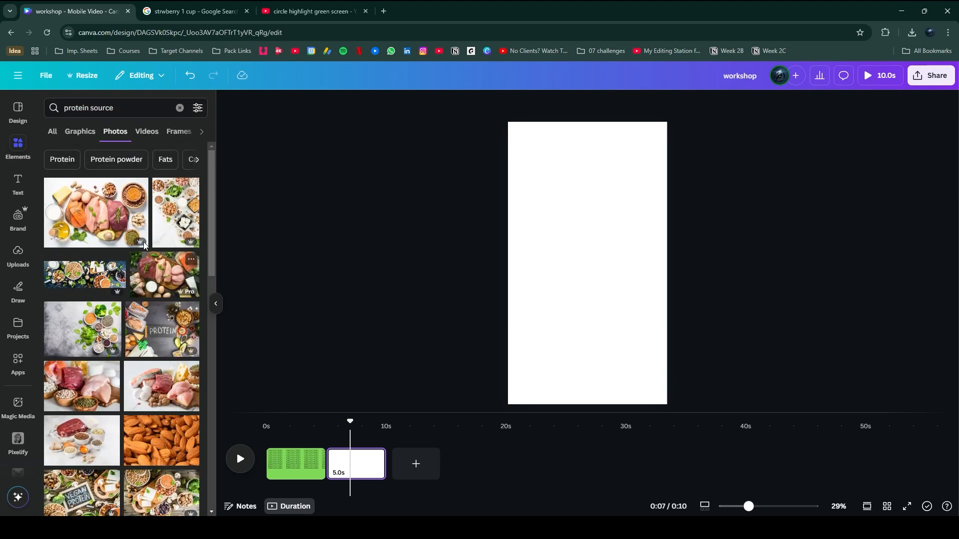
# Step: Add the photo of raw meat and fish on a wooden board to the blank page and browse further protein photos
pyautogui.click(146, 256)
pyautogui.scroll(-6, 162, 329)
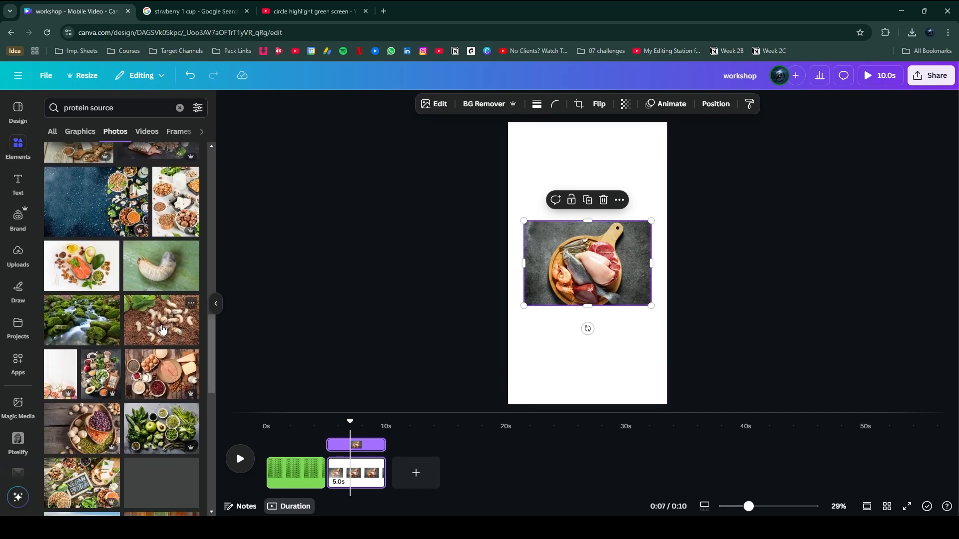
pyautogui.scroll(-4, 162, 329)
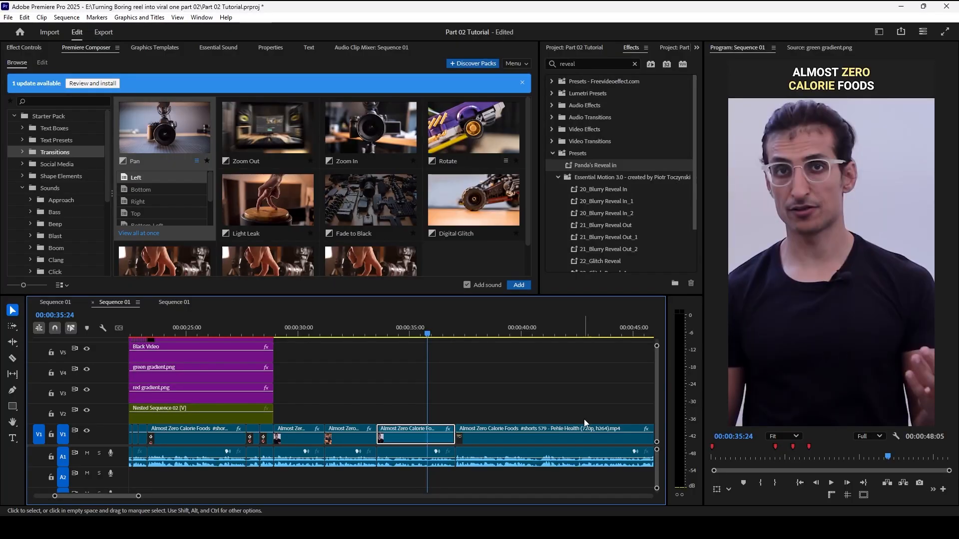
# Step: Switch to Premiere Pro, play from the last presenter clip into the food table scene, and inspect the frame at 00:00:40:21
pyautogui.click(384, 325)
pyautogui.press('space')
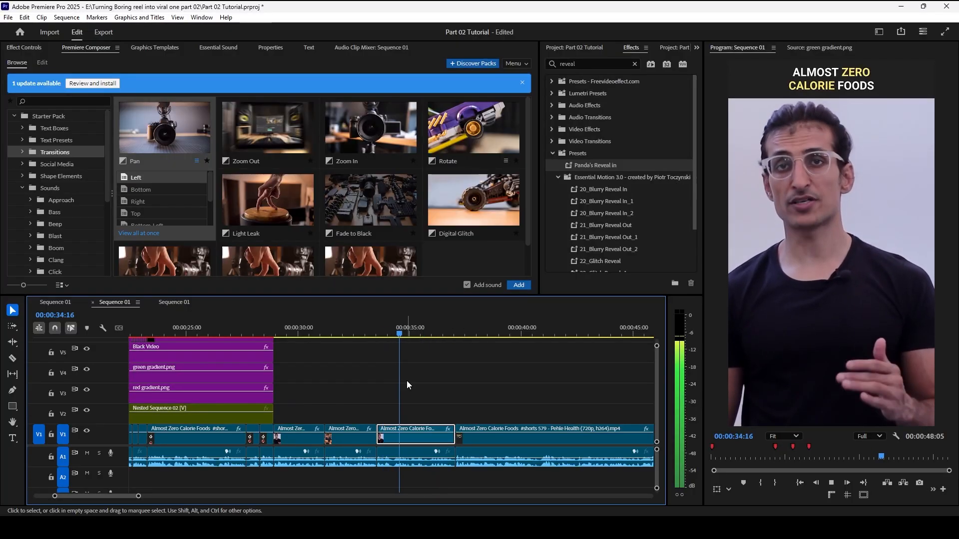
pyautogui.hscroll(2, 408, 375)
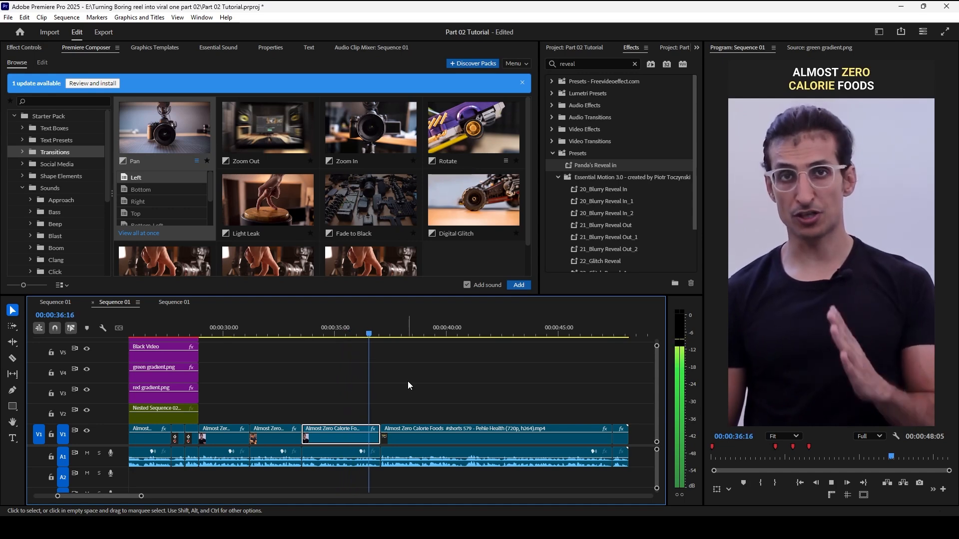
pyautogui.hscroll(2, 409, 379)
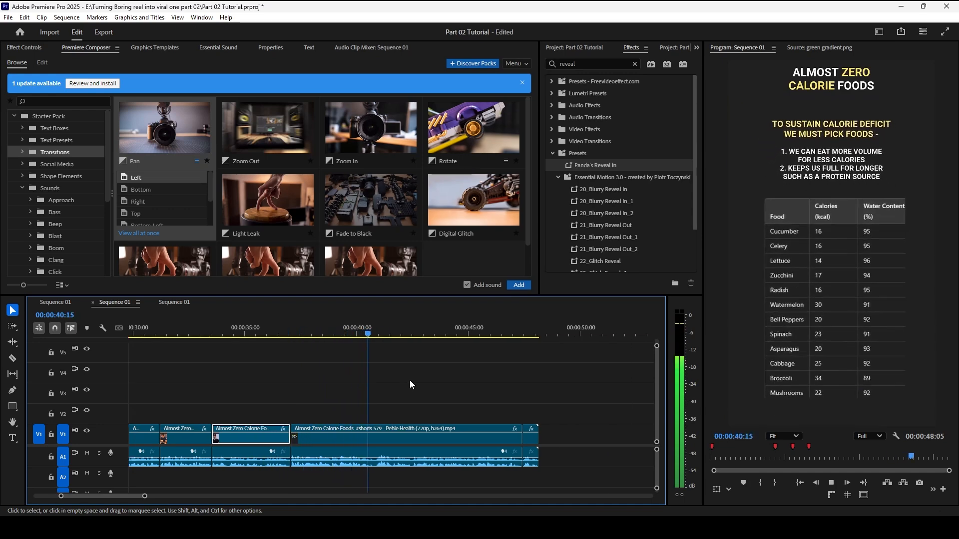
pyautogui.press('space')
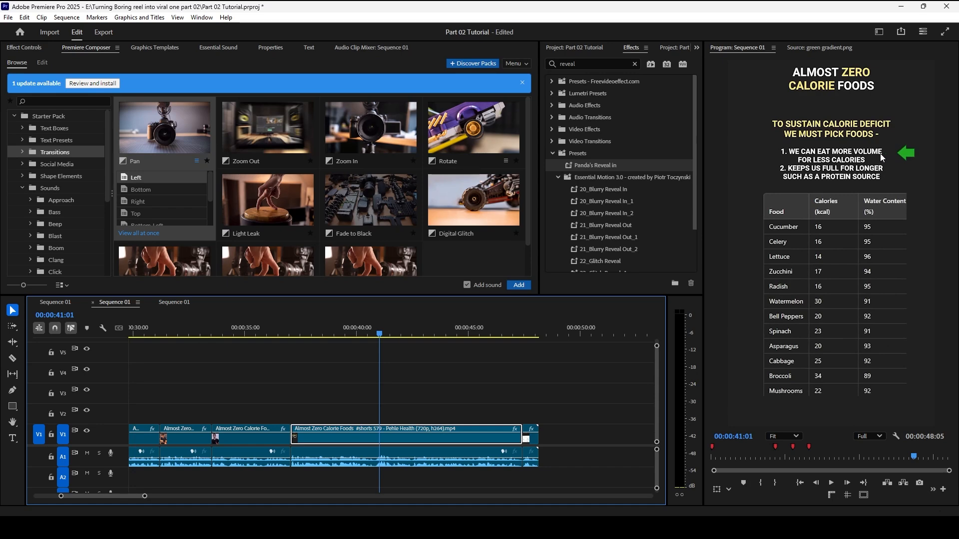
pyautogui.moveTo(379, 328)
pyautogui.mouseDown()
pyautogui.moveTo(295, 334)
pyautogui.moveTo(374, 334)
pyautogui.mouseUp()
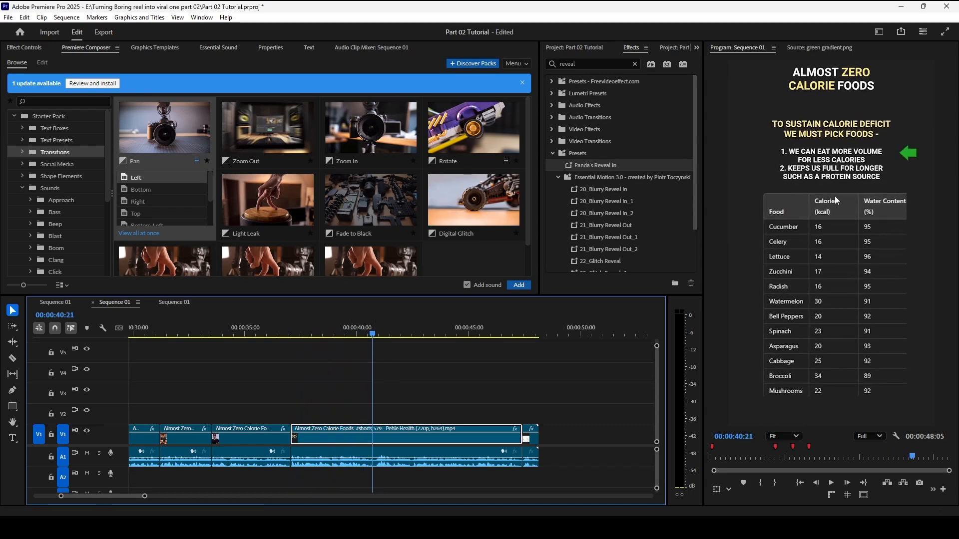
# Step: Copy food chart.png from the start of the sequence to V2 at 00:00:37:02, above the food table clip
pyautogui.press('super')
pyautogui.press('Escape')
pyautogui.press('-')
pyautogui.click(578, 50)
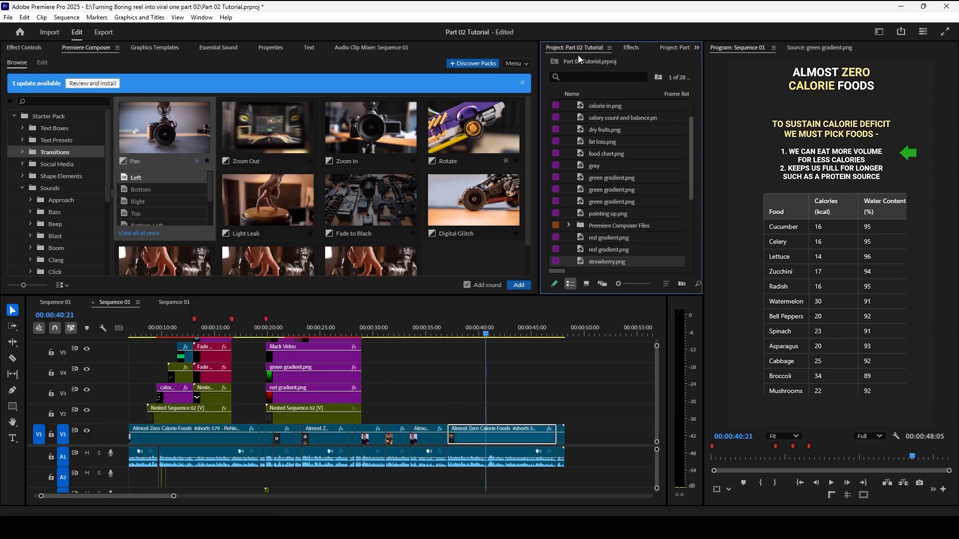
pyautogui.hscroll(-3, 283, 408)
pyautogui.click(164, 331)
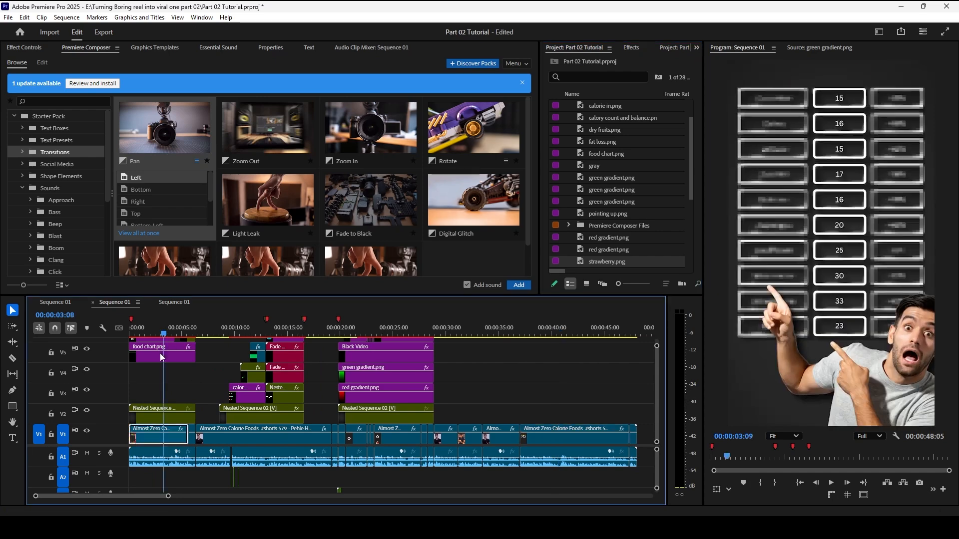
pyautogui.moveTo(154, 358); pyautogui.dragTo(557, 416)
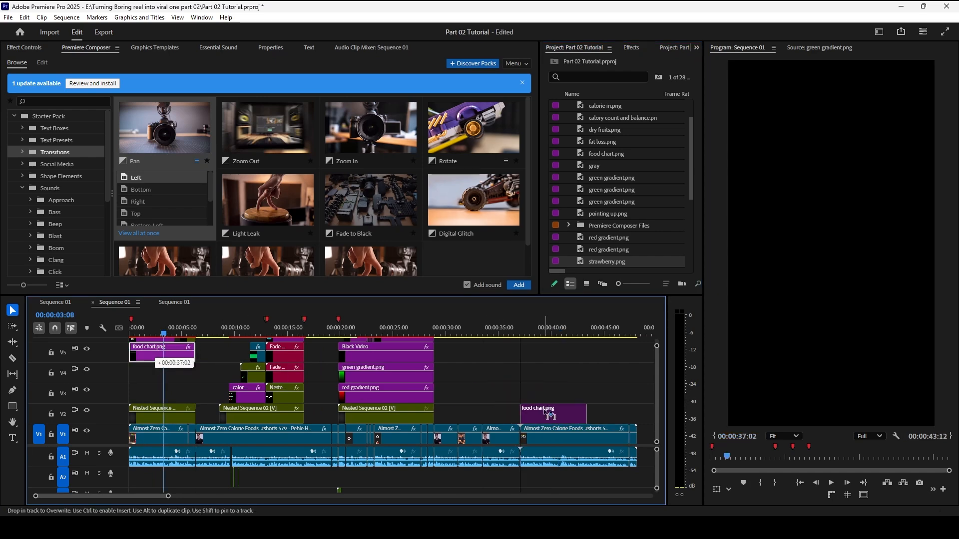
# Step: Play the food chart over the table scene and shift food chart.png on V2 to start at 00:00:38:25
pyautogui.press('space')
pyautogui.scroll(3, 549, 399)
pyautogui.click(451, 335)
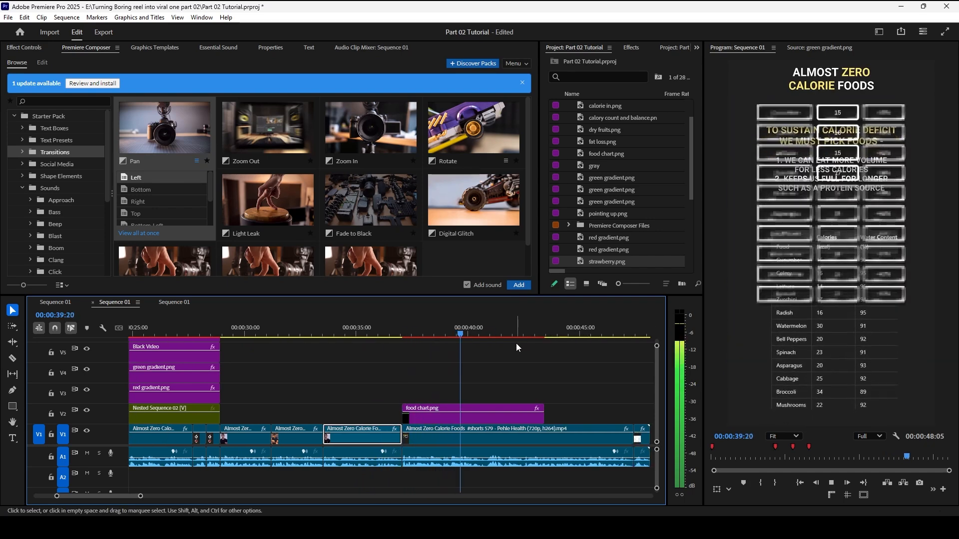
pyautogui.moveTo(484, 328); pyautogui.dragTo(400, 330)
pyautogui.press('space')
pyautogui.press('space')
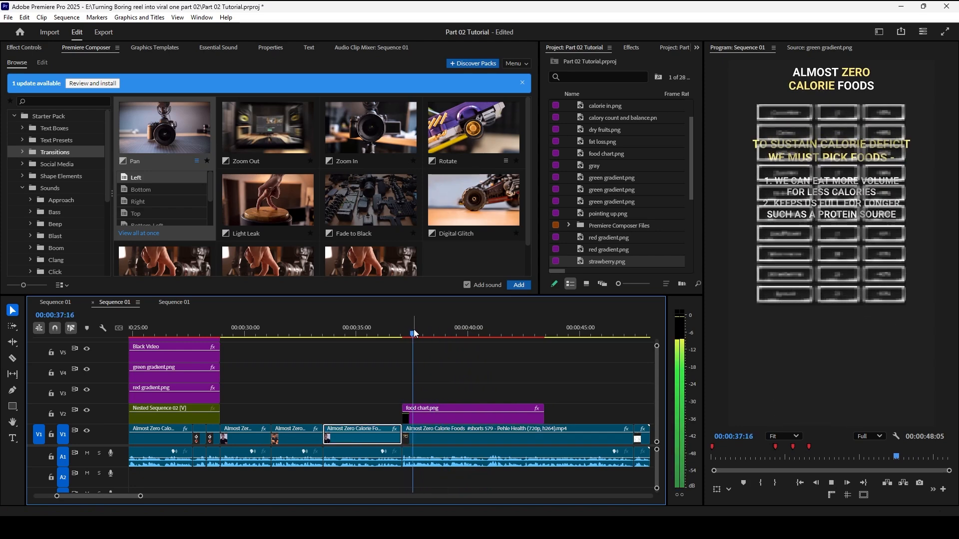
pyautogui.press('space')
pyautogui.moveTo(460, 421); pyautogui.dragTo(498, 419)
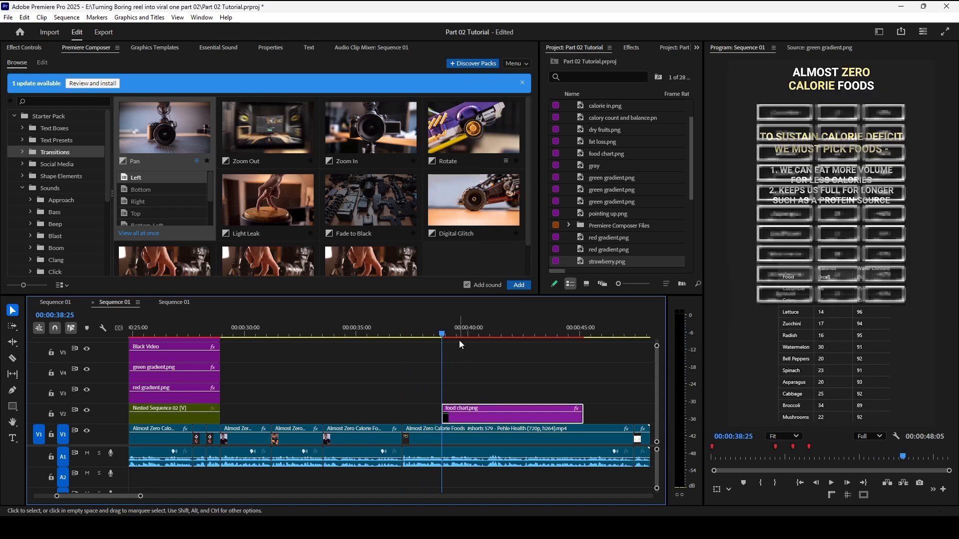
# Step: Remove the blur from food chart.png and stack it on V3 above the Nested Sequence 02 background, extending both to the table clip's end
pyautogui.hotkey('shift', '5')
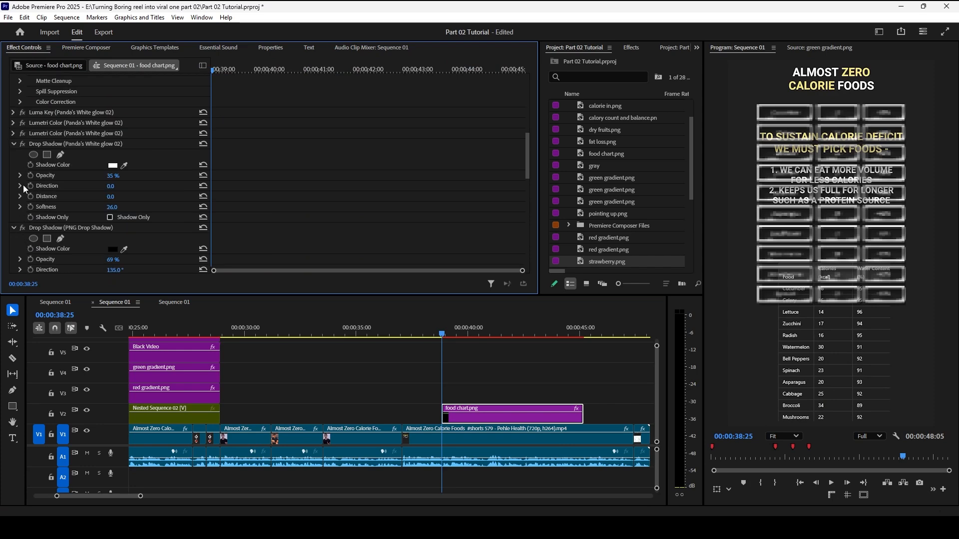
pyautogui.scroll(-4, 23, 231)
pyautogui.click(23, 230)
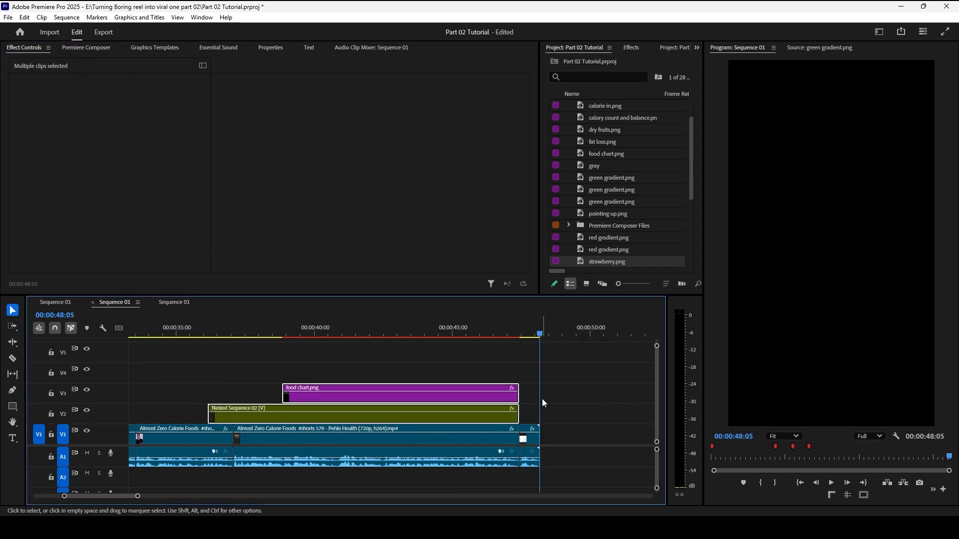
pyautogui.press('-')
pyautogui.press('-')
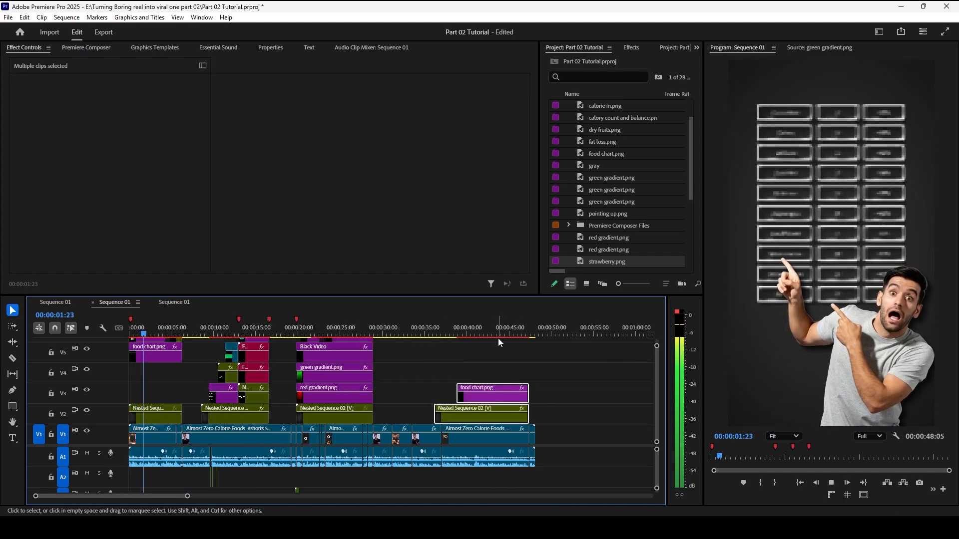
# Step: Play the food chart scene over its new background and inspect the earlier weight-balance scene at 00:00:12:13
pyautogui.click(431, 334)
pyautogui.press('=')
pyautogui.press('space')
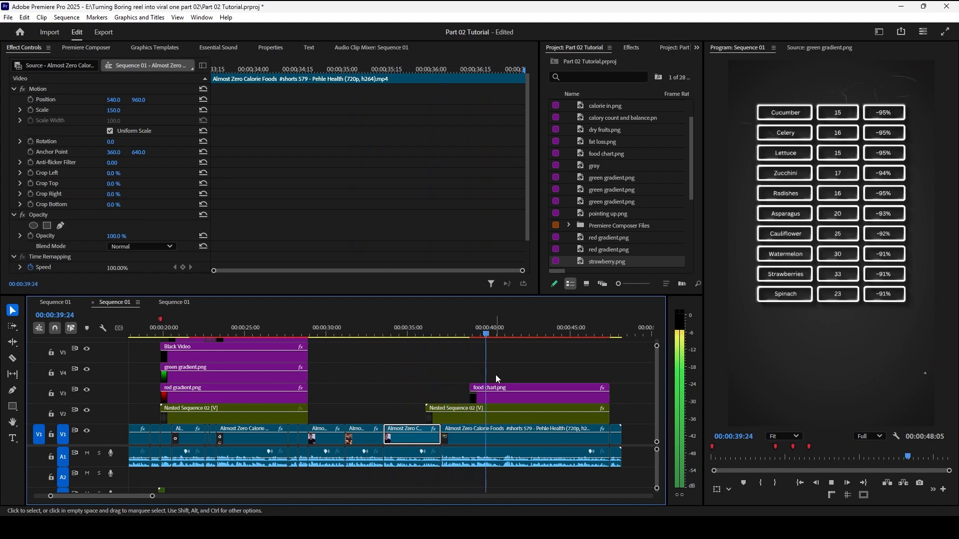
pyautogui.press('space')
pyautogui.click(481, 402)
pyautogui.press('-')
pyautogui.press('-')
pyautogui.press('-')
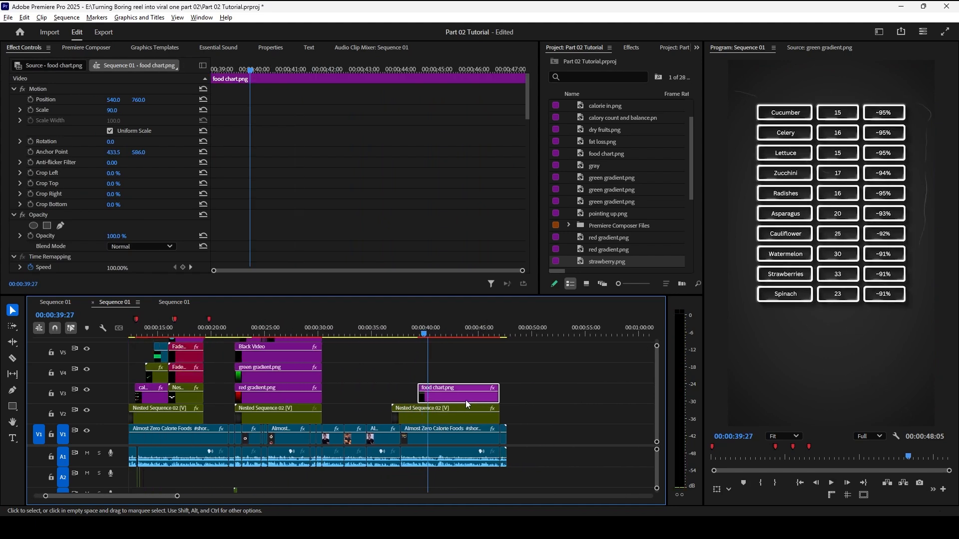
pyautogui.moveTo(215, 332); pyautogui.dragTo(195, 334)
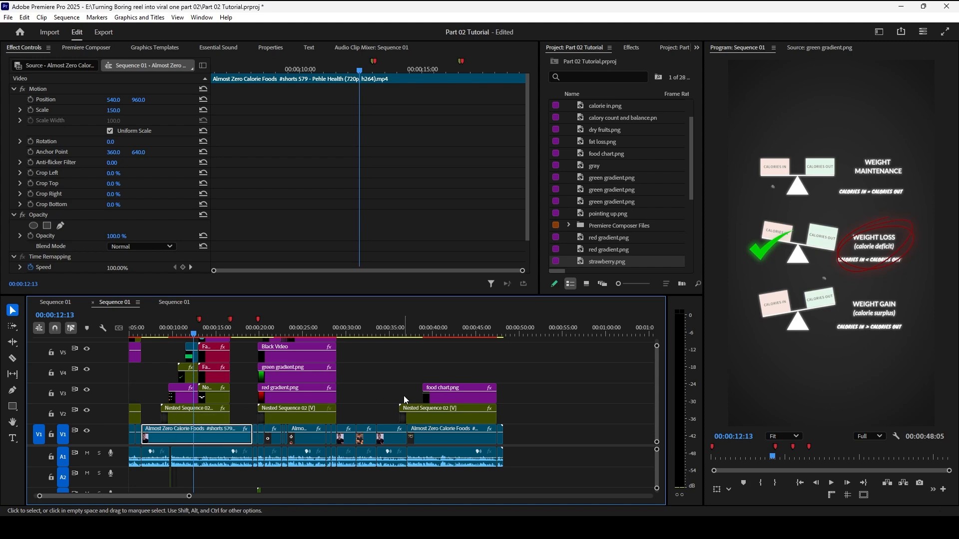
# Step: Animate food chart.png's Crop Bottom from 100% at 00:00:38:25 to 0% at 00:00:39:10 and set its position to 540, 1136
pyautogui.click(438, 398)
pyautogui.moveTo(241, 74); pyautogui.dragTo(177, 73)
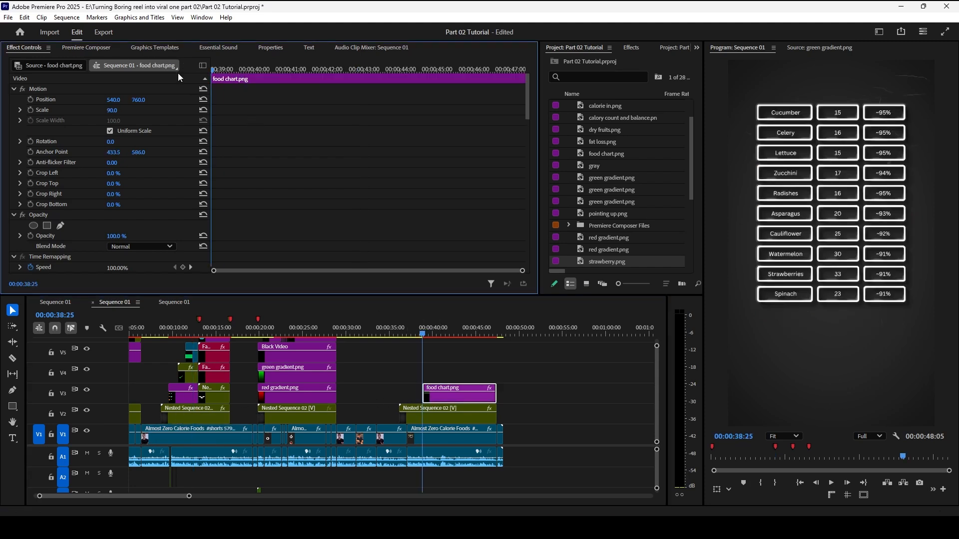
pyautogui.moveTo(117, 207); pyautogui.dragTo(122, 207)
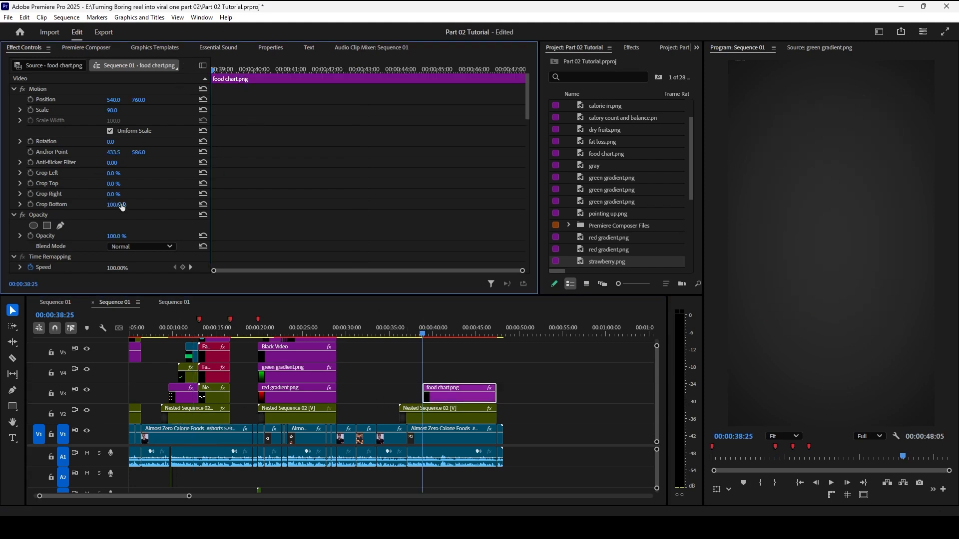
pyautogui.click(31, 204)
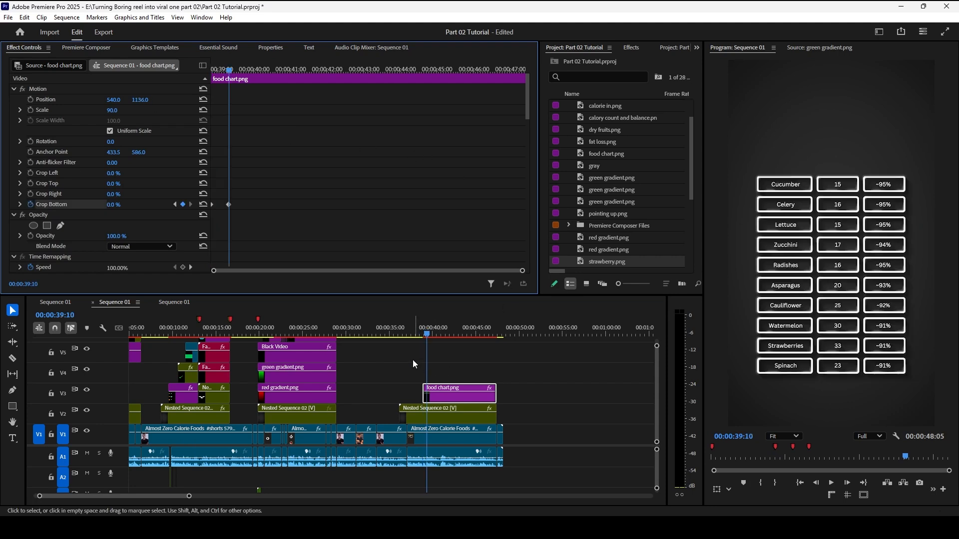
# Step: Play the empty background before the food chart and inspect the chart's start at 00:00:38:25
pyautogui.click(404, 336)
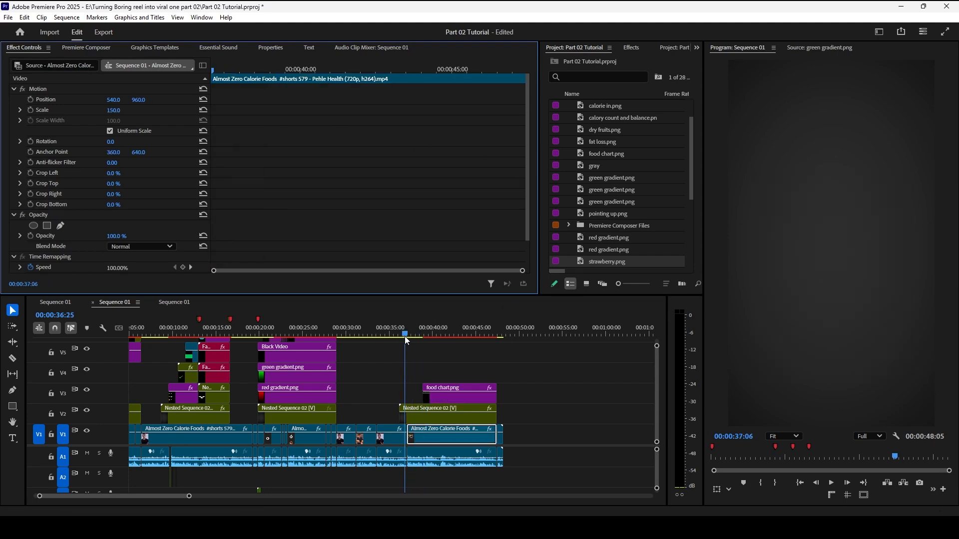
pyautogui.press('space')
pyautogui.press('=')
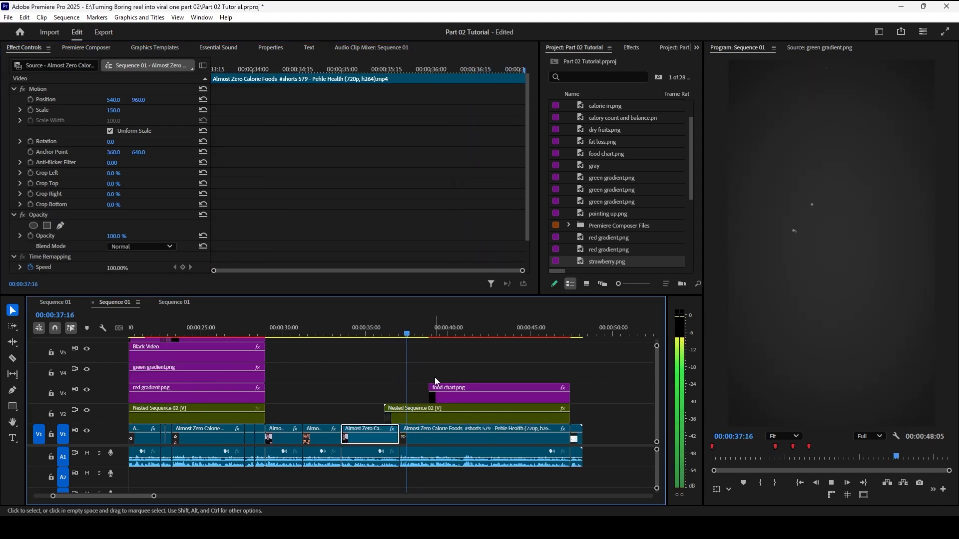
pyautogui.press('space')
pyautogui.press('=')
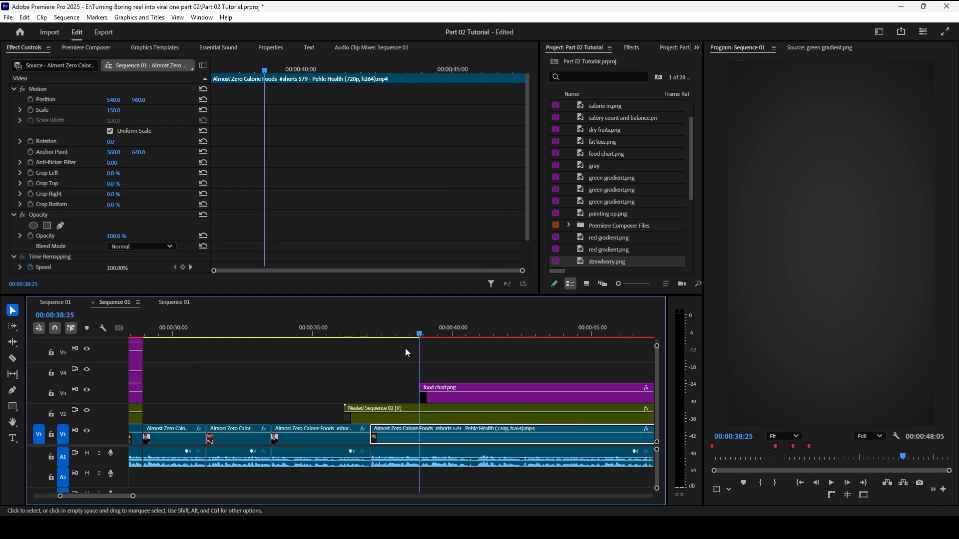
pyautogui.click(346, 333)
pyautogui.press('space')
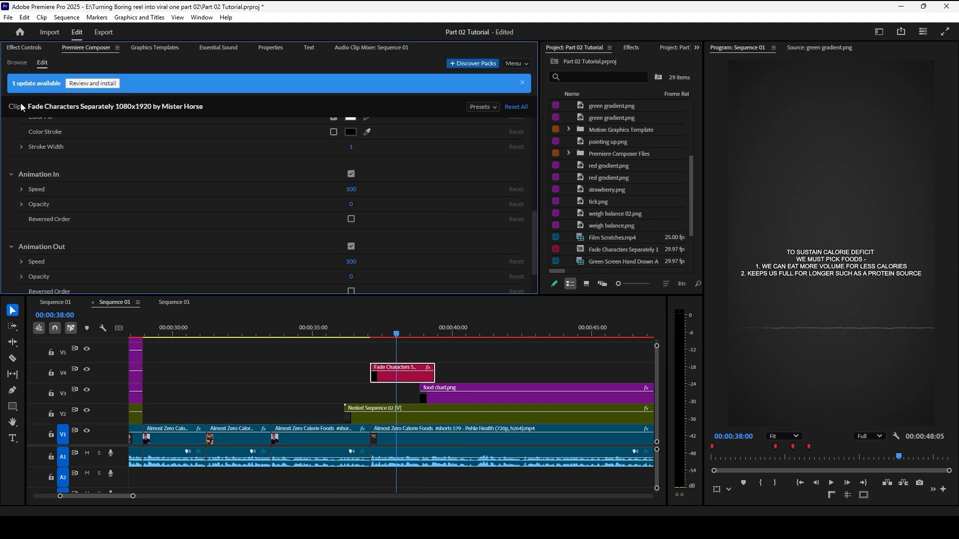
# Step: Shorten the Fade Characters Separately title on V4 to "TO SUSTAIN CALORIE DEFICIT WE MUST PICK FOODS -" and set its font to Anton
pyautogui.scroll(5, 46, 248)
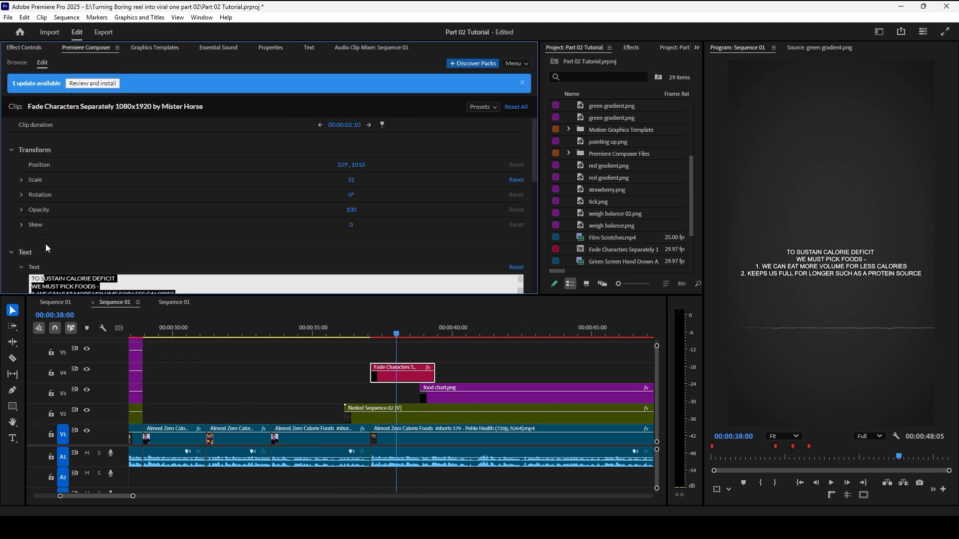
pyautogui.scroll(-5, 19, 212)
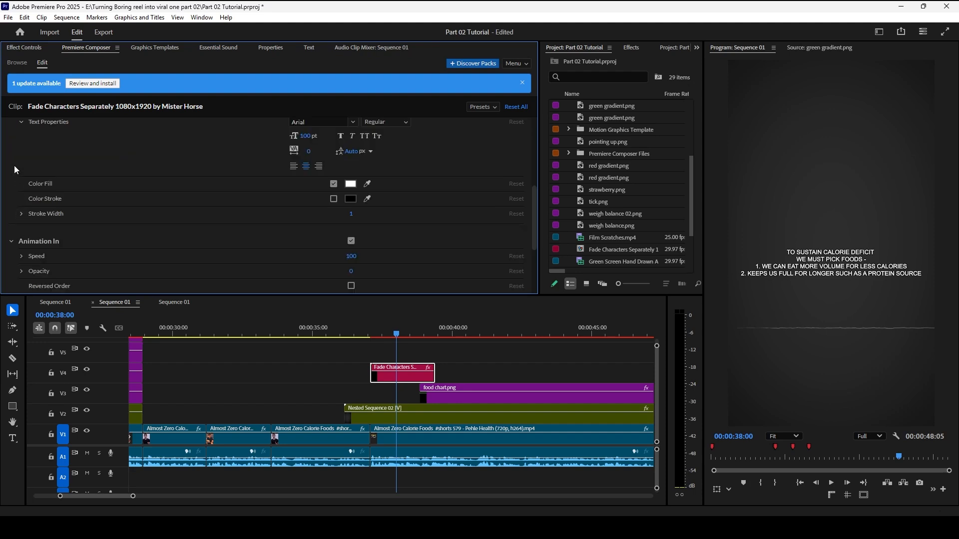
pyautogui.scroll(2, 125, 224)
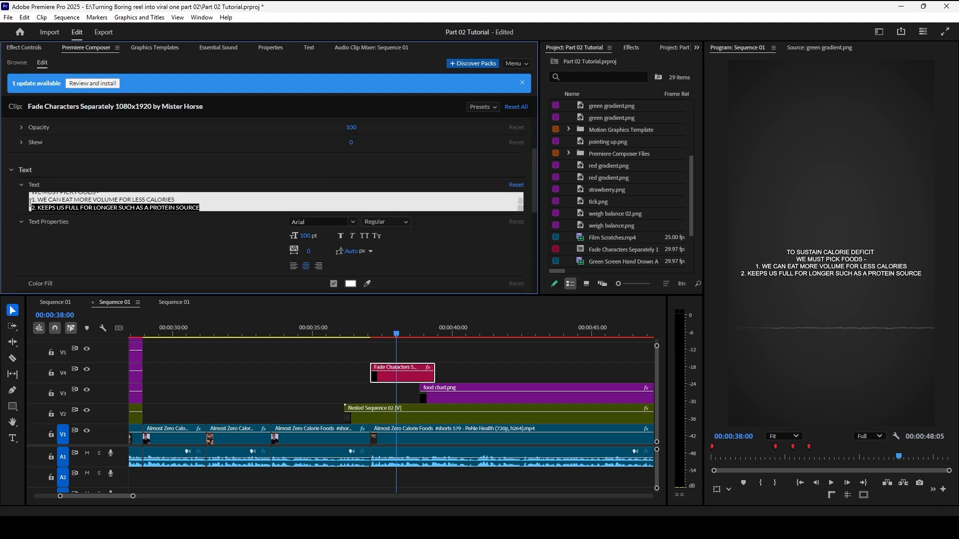
pyautogui.moveTo(30, 204); pyautogui.dragTo(31, 199)
pyautogui.hotkey('ctrl', 'c')
pyautogui.press('BackSpace')
pyautogui.click(310, 221)
pyautogui.write('anton')
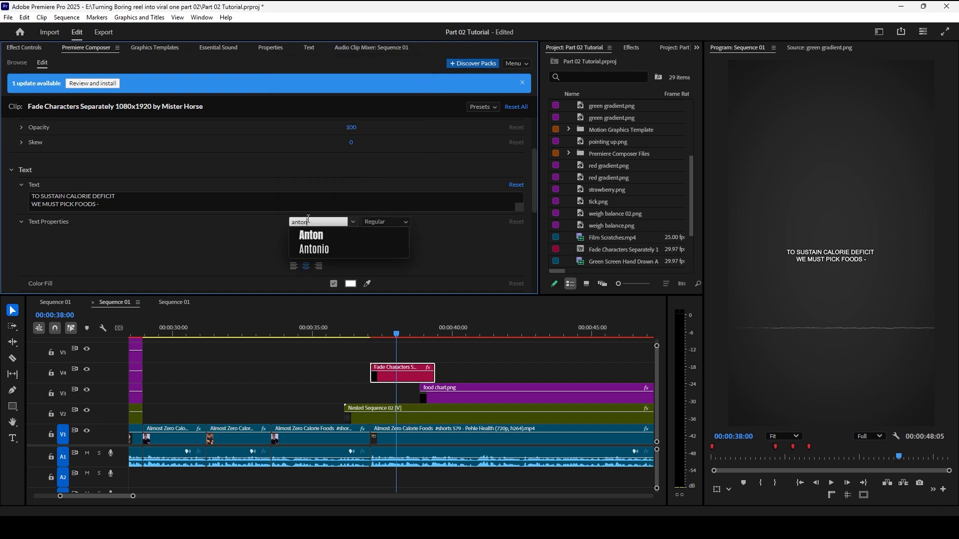
pyautogui.click(316, 235)
# Step: Scale the V4 title to 75, place it at 539, 295 and fill it with yellow ffe100
pyautogui.scroll(3, 420, 177)
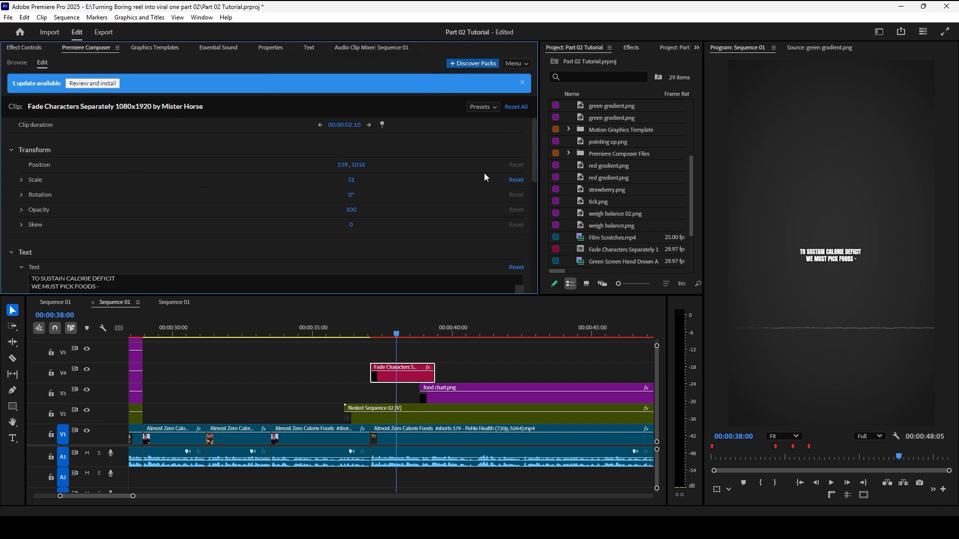
pyautogui.write('75')
pyautogui.press('Return')
pyautogui.moveTo(359, 165); pyautogui.dragTo(78, 245)
pyautogui.scroll(-3, 431, 223)
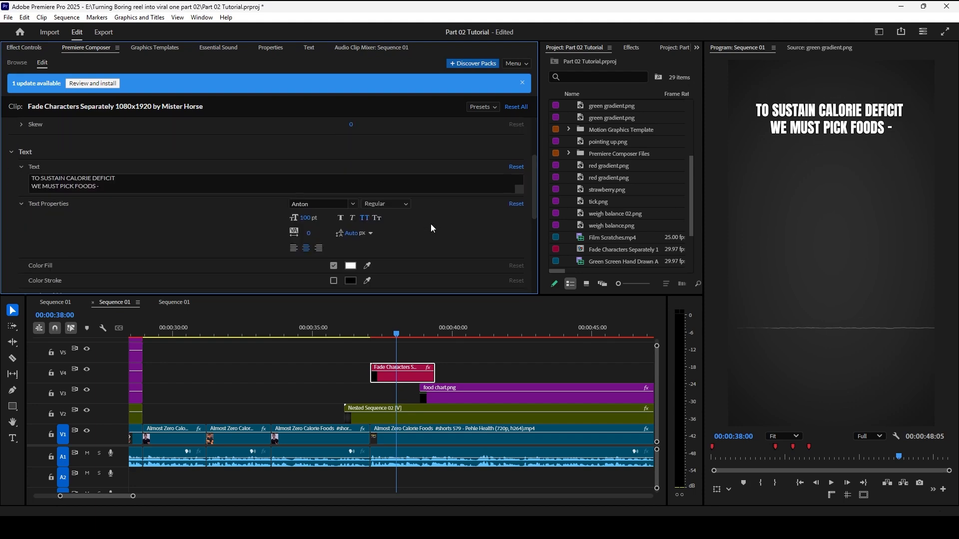
pyautogui.click(350, 266)
pyautogui.moveTo(346, 89); pyautogui.dragTo(346, 107)
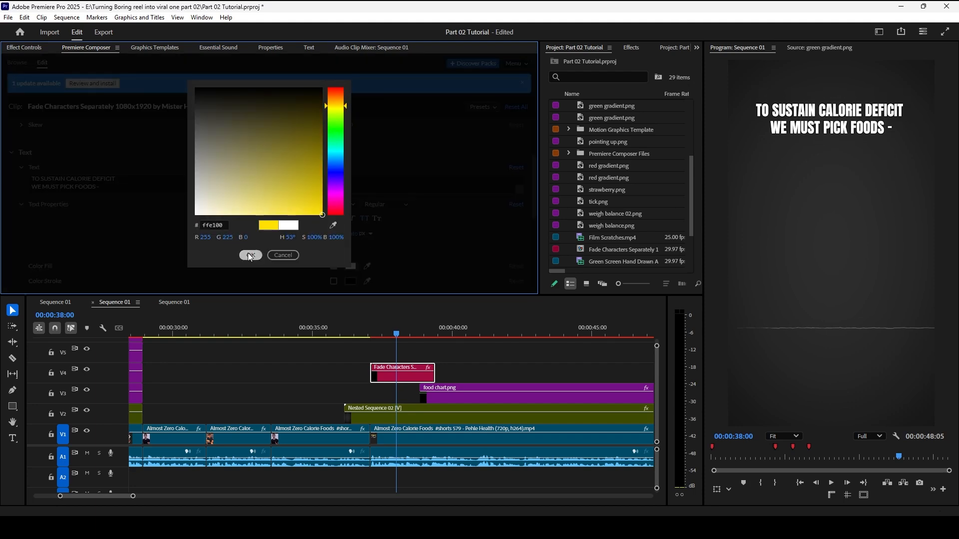
pyautogui.click(249, 255)
# Step: Shift the V4 title to start just before 00:00:37:00 and duplicate it onto V5 and V6 from 00:00:37:02
pyautogui.press('=')
pyautogui.press('=')
pyautogui.press('=')
pyautogui.moveTo(390, 375); pyautogui.dragTo(378, 382)
pyautogui.moveTo(332, 329); pyautogui.dragTo(368, 332)
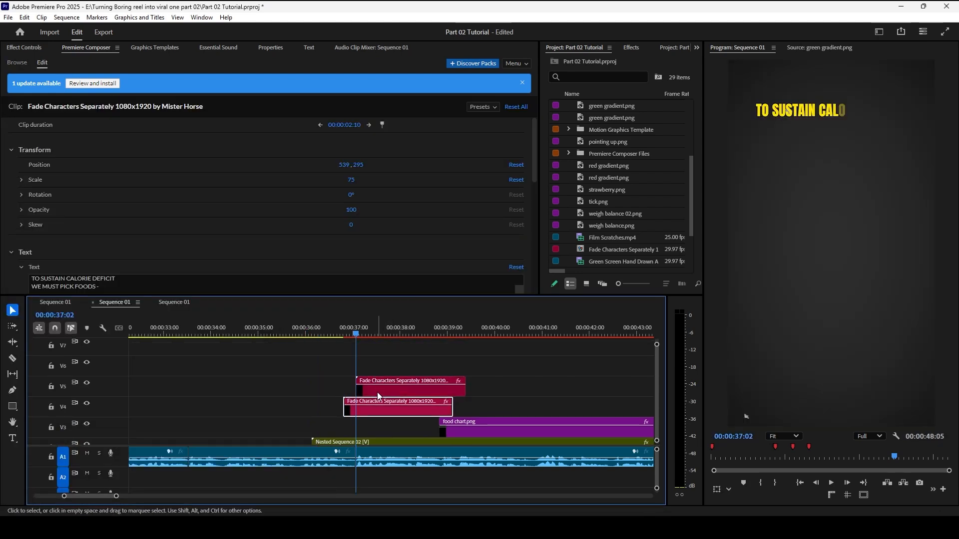
pyautogui.moveTo(377, 392); pyautogui.dragTo(385, 380)
pyautogui.press('=')
# Step: Replace the V5 title's text with "1. WE CAN EAT MORE VOLUME FOR LESS CALORIES"
pyautogui.click(150, 282)
pyautogui.hotkey('ctrl', 'a')
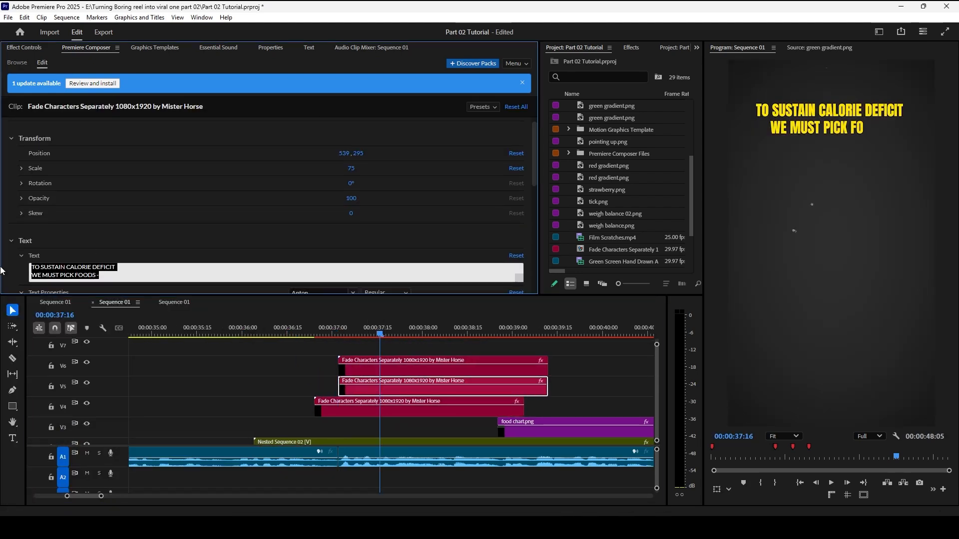
pyautogui.hotkey('ctrl', 'v')
pyautogui.moveTo(200, 275); pyautogui.dragTo(14, 283)
pyautogui.press('BackSpace')
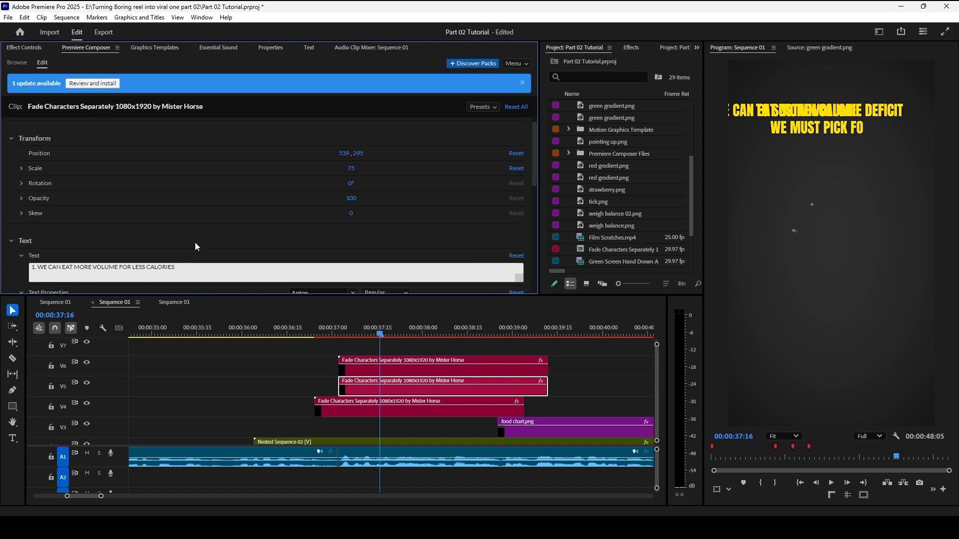
pyautogui.click(197, 245)
# Step: Lower the V5 title to 539, 575, break its text before "FOR LESS CALORIES" and adjust its scale
pyautogui.click(372, 369)
pyautogui.click(372, 392)
pyautogui.moveTo(358, 153); pyautogui.dragTo(421, 157)
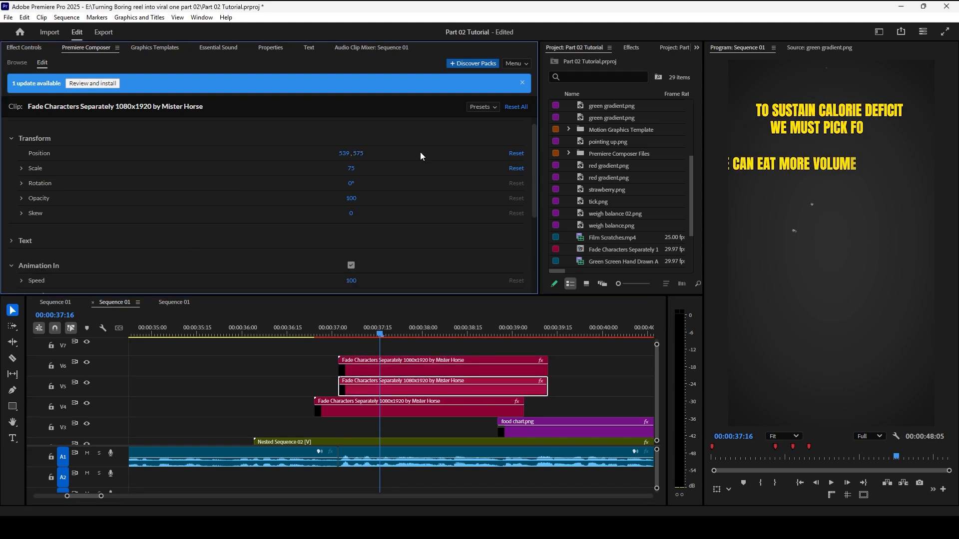
pyautogui.moveTo(384, 332); pyautogui.dragTo(438, 331)
pyautogui.click(124, 240)
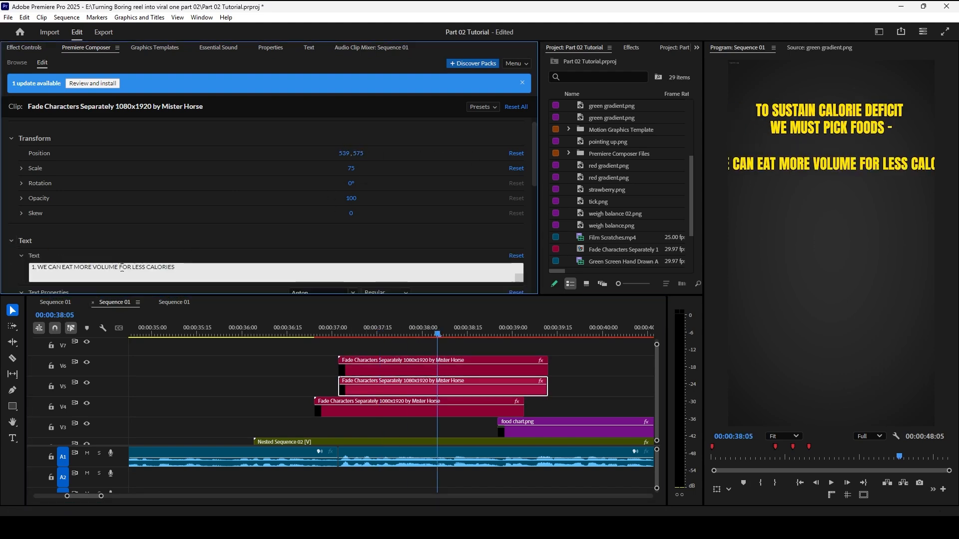
pyautogui.press('Return')
pyautogui.click(368, 195)
pyautogui.moveTo(350, 169); pyautogui.dragTo(356, 169)
# Step: Change the V5 title's font to Poppins, choose its font style and set the scale to 65
pyautogui.scroll(-2, 324, 215)
pyautogui.click(313, 246)
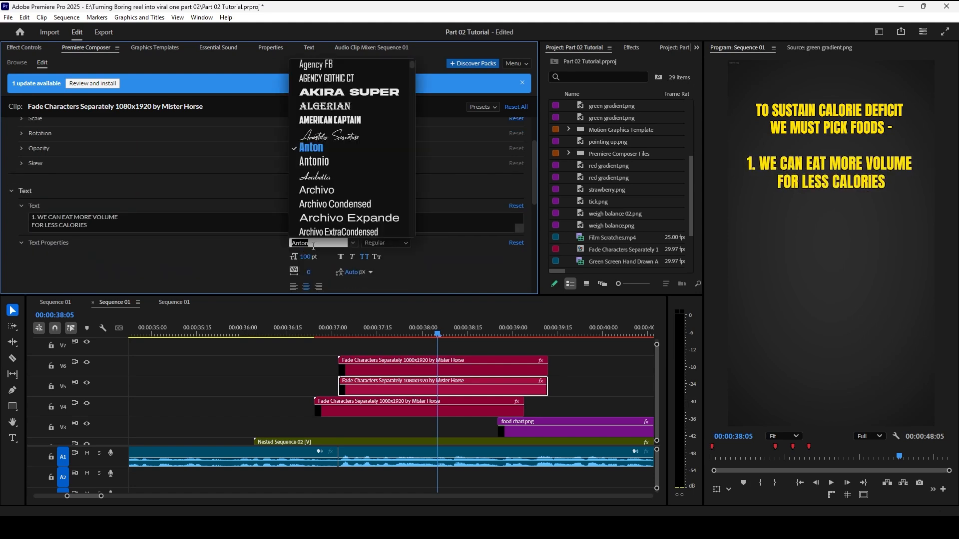
pyautogui.write('Poppins')
pyautogui.click(327, 256)
pyautogui.click(405, 243)
pyautogui.click(385, 109)
pyautogui.scroll(3, 366, 189)
pyautogui.write('65')
pyautogui.press('Return')
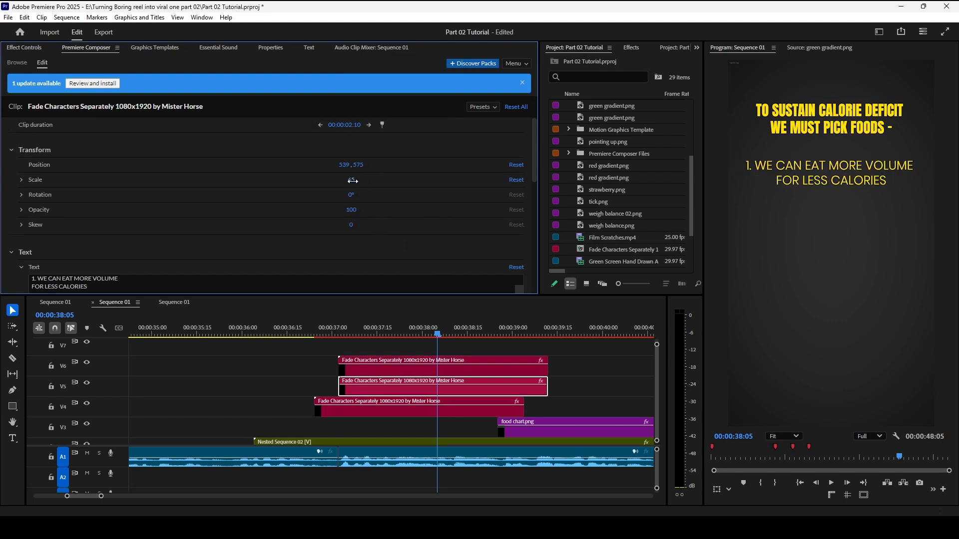
# Step: Fill the V5 title with white and raise it to about 539, 508, closer to the yellow heading
pyautogui.scroll(-4, 372, 269)
pyautogui.click(350, 265)
pyautogui.click(250, 255)
pyautogui.scroll(4, 428, 237)
pyautogui.moveTo(357, 165); pyautogui.dragTo(327, 172)
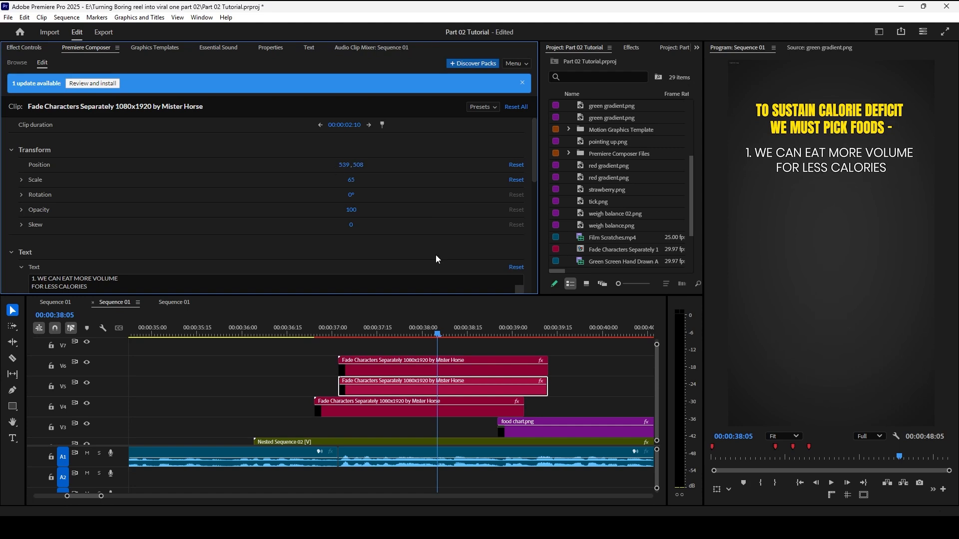
# Step: Change the V6 title's text to "2. KEEPS US FULL FOR LONGER SUCH AS A PROTEIN SOURCE" on two lines and place it at 539, 701
pyautogui.click(387, 372)
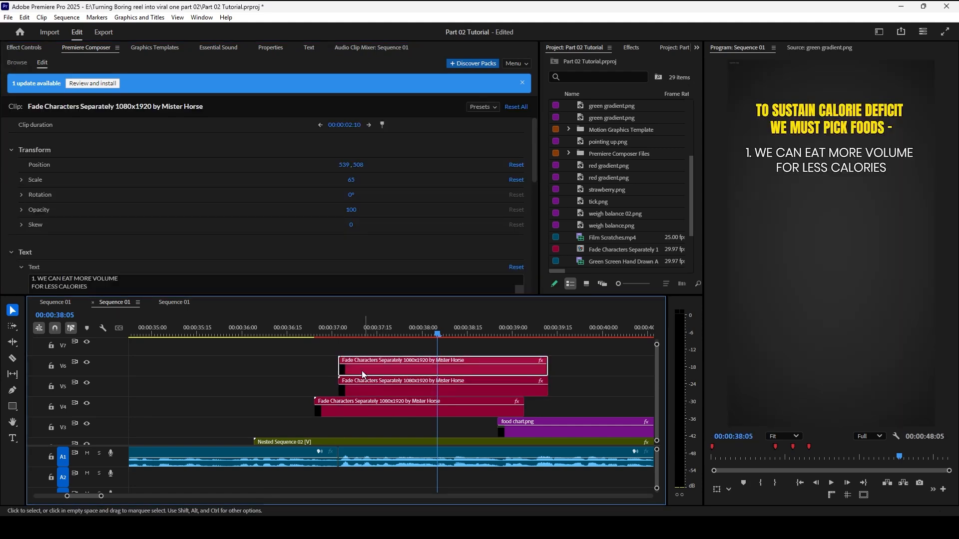
pyautogui.click(194, 282)
pyautogui.hotkey('ctrl', 'a')
pyautogui.write('2. KEEPS US FULL FOR LONGER SUCH AS A PROTEIN SOURCE')
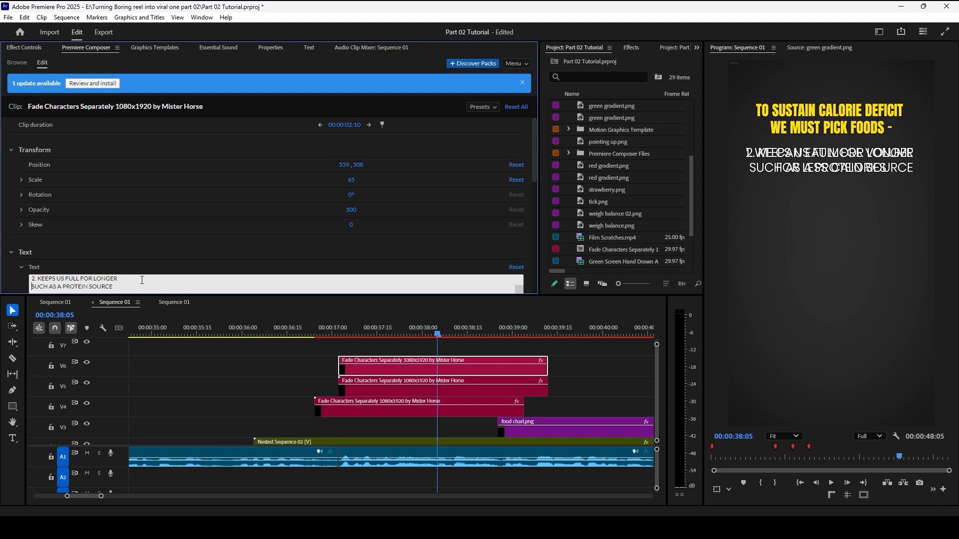
pyautogui.click(373, 245)
pyautogui.moveTo(358, 165); pyautogui.dragTo(383, 184)
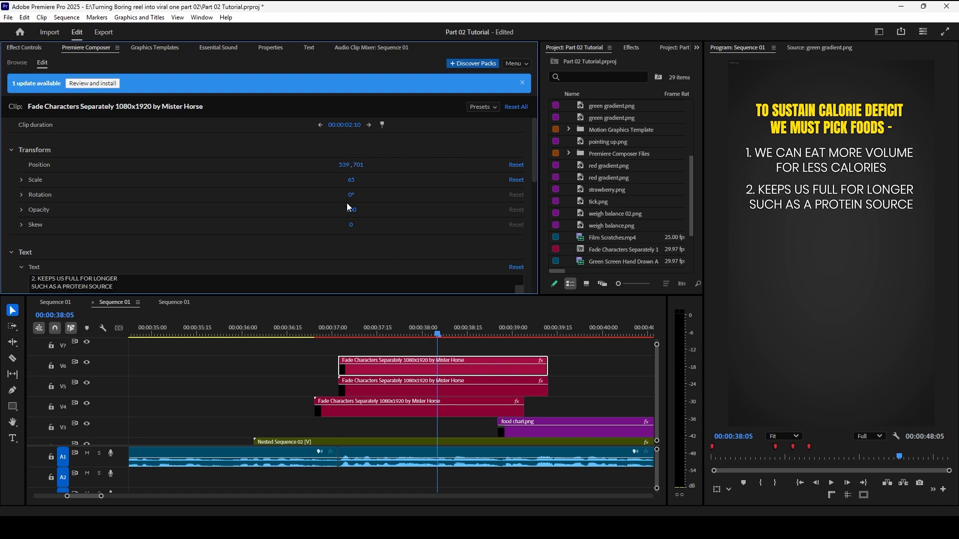
# Step: Add a full stop to the end of both numbered titles and play the title scene
pyautogui.click(167, 286)
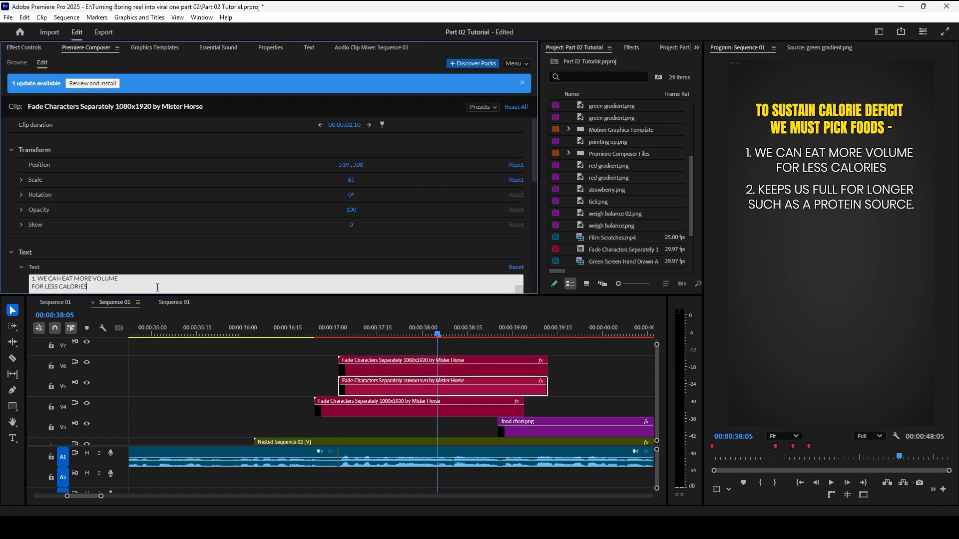
pyautogui.click(288, 333)
pyautogui.press('space')
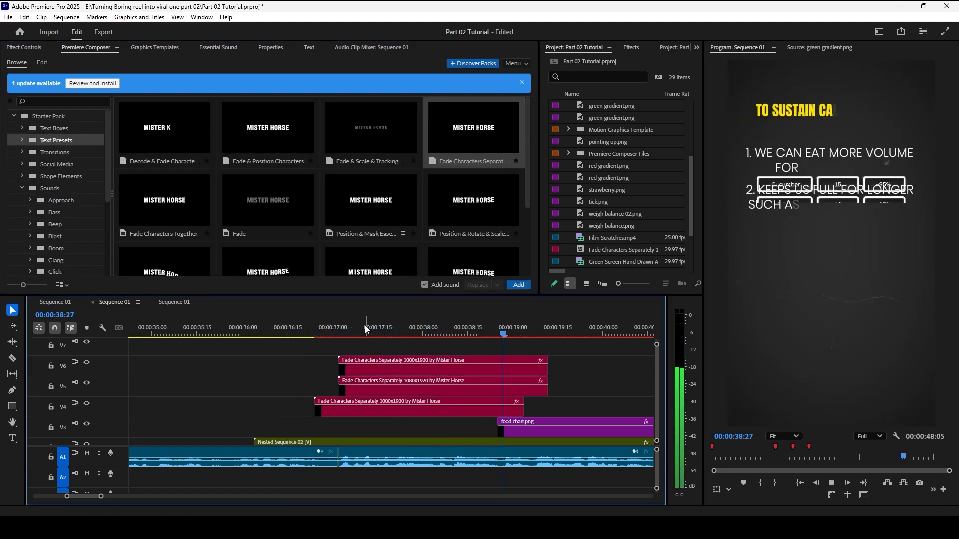
# Step: Turn off Animation Out for all three titles, set their Animation In speed to 60 and play the scene
pyautogui.moveTo(350, 328); pyautogui.dragTo(460, 424)
pyautogui.scroll(-5, 228, 187)
pyautogui.click(351, 244)
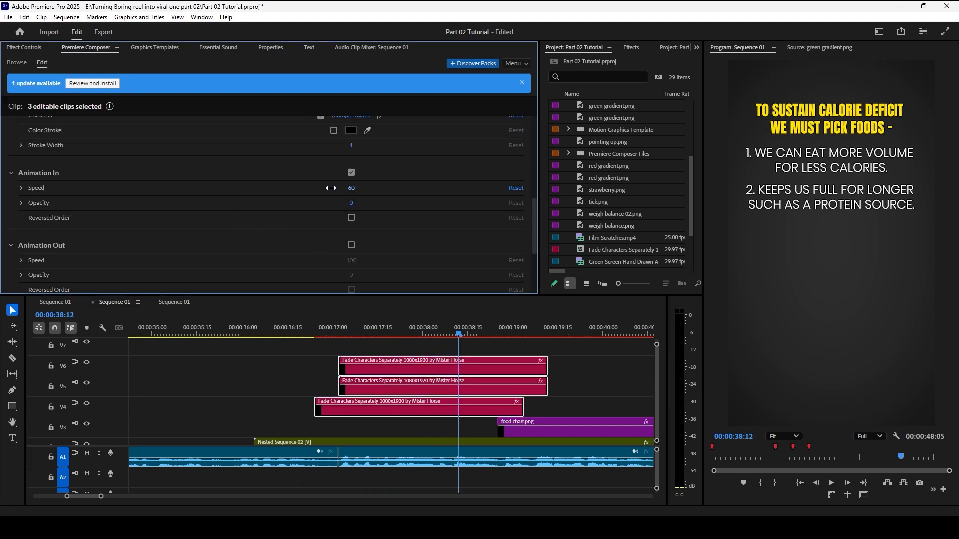
pyautogui.click(321, 328)
pyautogui.press('space')
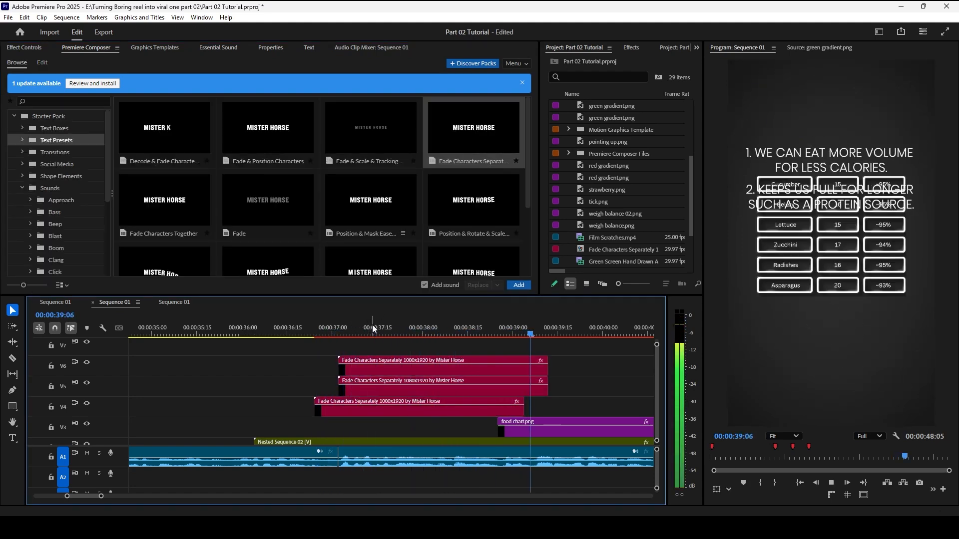
# Step: Extend all three title clips so they end at 00:00:47:12 with the closing scene, and play it
pyautogui.press('-')
pyautogui.moveTo(508, 401); pyautogui.dragTo(446, 349)
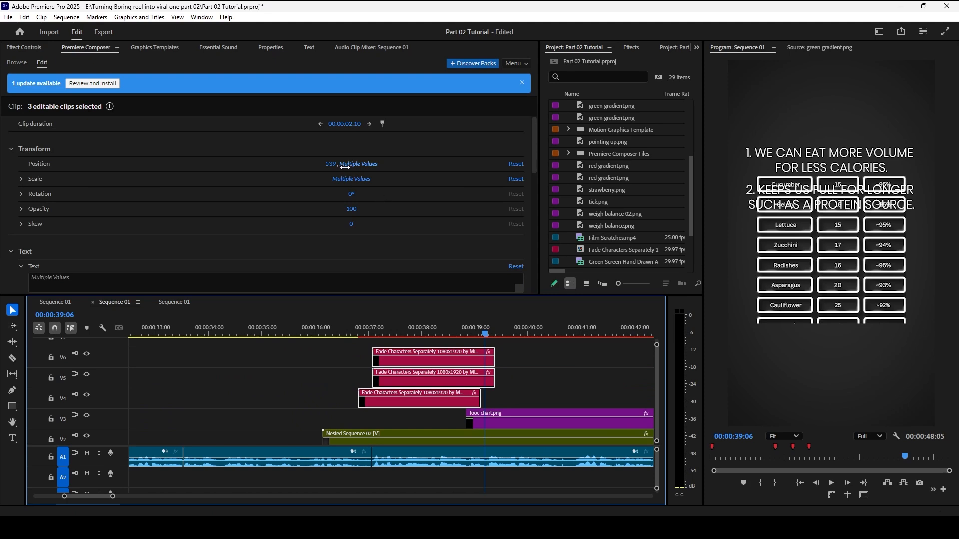
pyautogui.moveTo(351, 129); pyautogui.dragTo(509, 139)
pyautogui.click(305, 334)
pyautogui.press('-')
pyautogui.press('space')
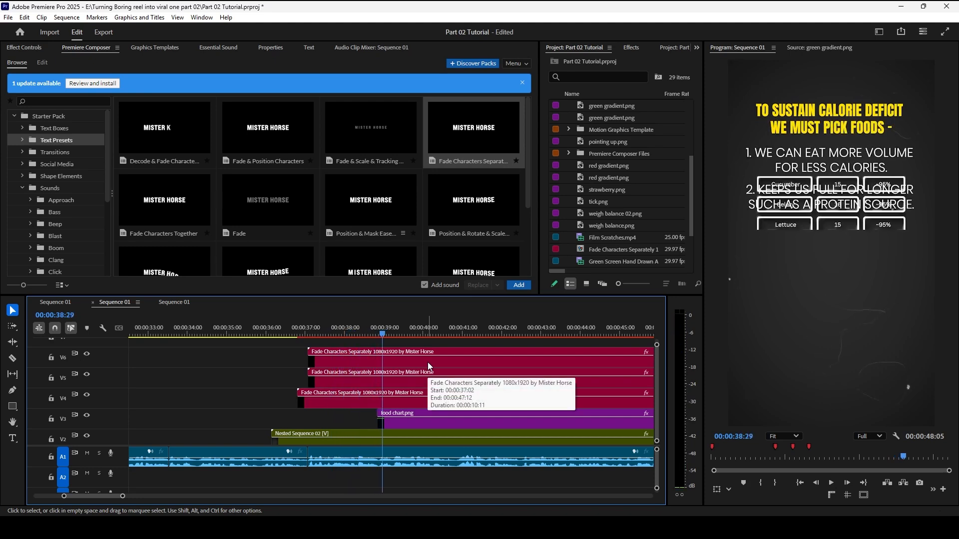
# Step: Place the food chart at 540, 1308 with scale 75, reduce the scale of both numbered titles and play the scene
pyautogui.click(39, 48)
pyautogui.moveTo(141, 100); pyautogui.dragTo(325, 100)
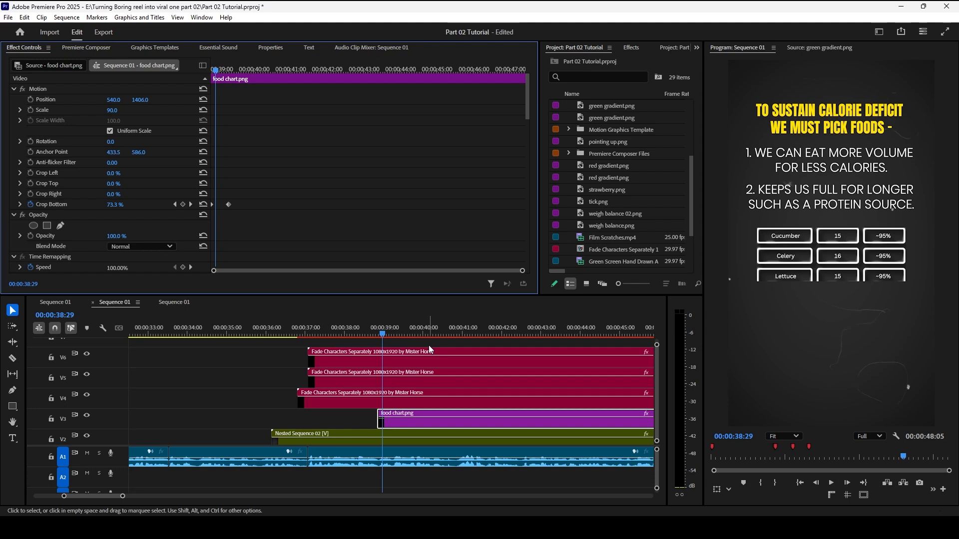
pyautogui.click(395, 376)
pyautogui.keyDown('shift'); pyautogui.click(324, 358); pyautogui.keyUp('shift')
pyautogui.click(86, 48)
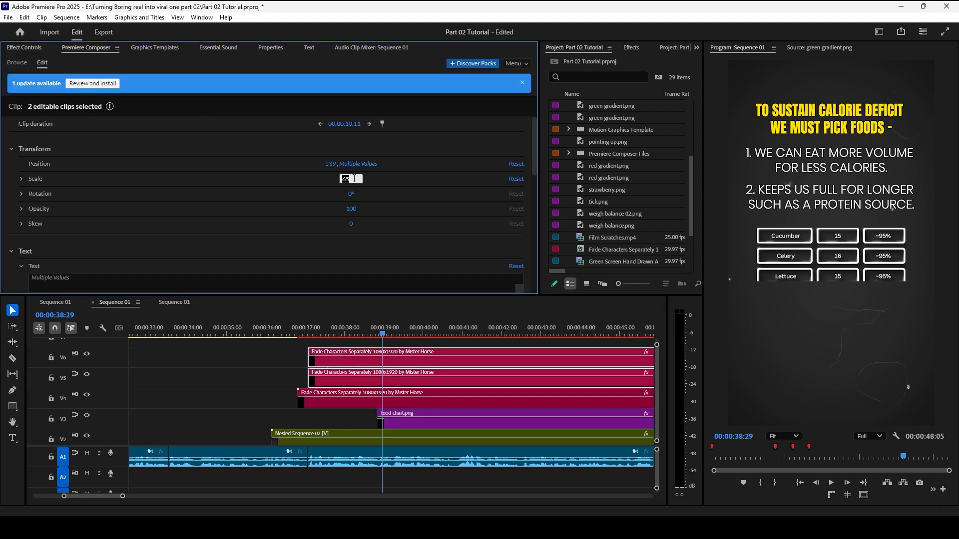
pyautogui.click(296, 334)
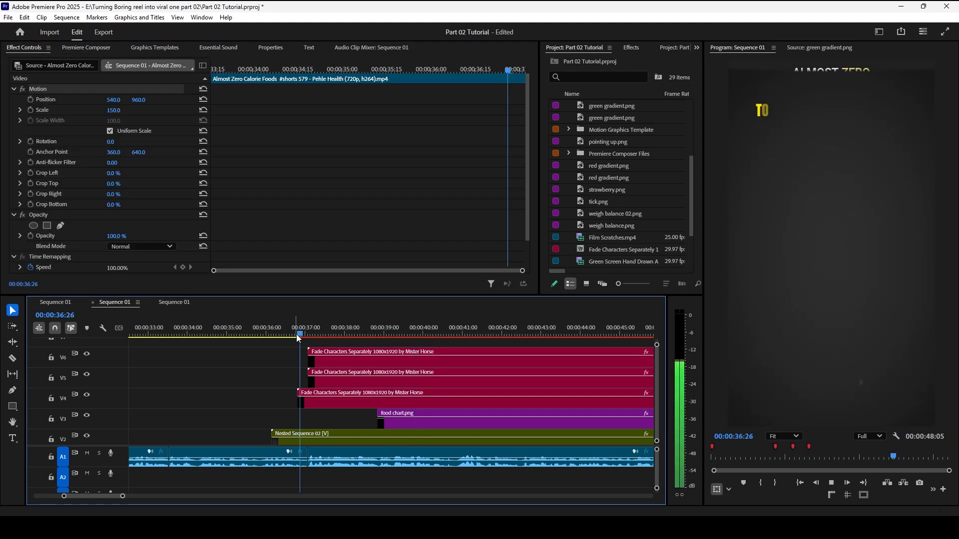
pyautogui.press('space')
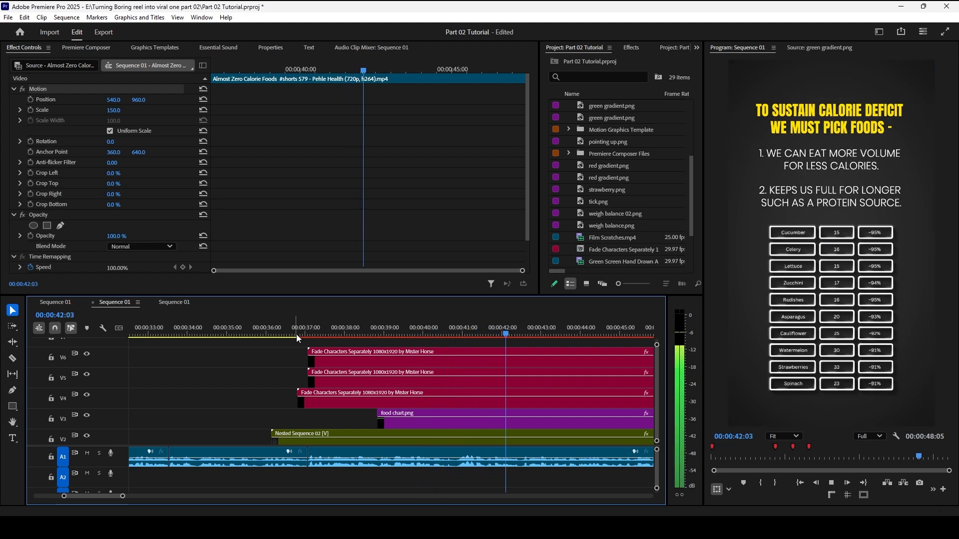
# Step: Play and scrub the closing scene between about 00:00:40 and 00:00:44 to review the titles and food chart
pyautogui.scroll(-2, 377, 372)
pyautogui.scroll(-1, 377, 370)
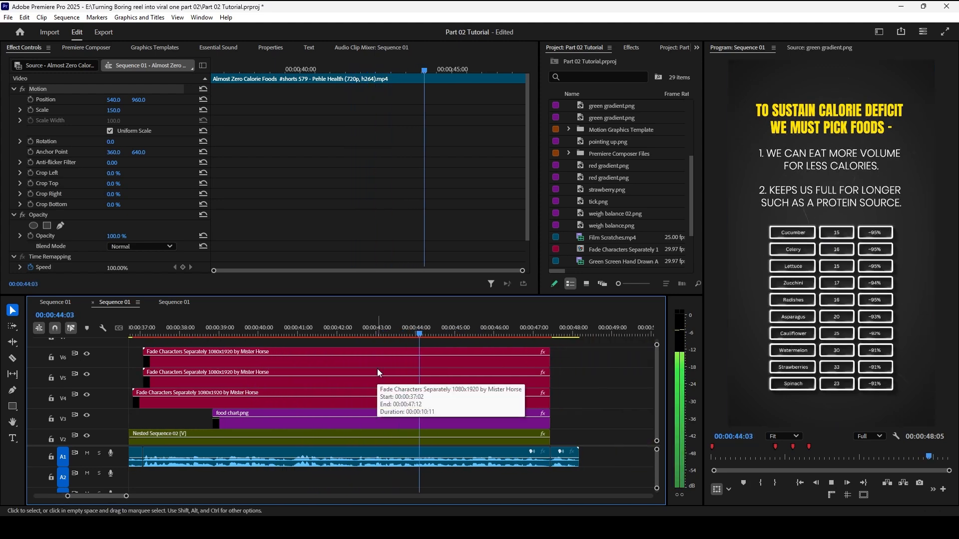
pyautogui.scroll(-1, 364, 364)
pyautogui.click(274, 333)
pyautogui.click(239, 338)
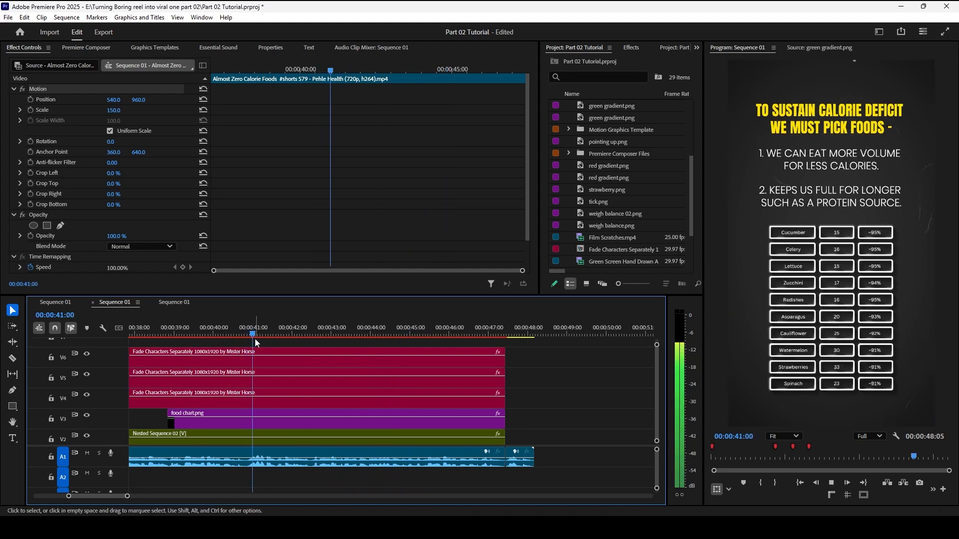
pyautogui.click(212, 333)
pyautogui.press('space')
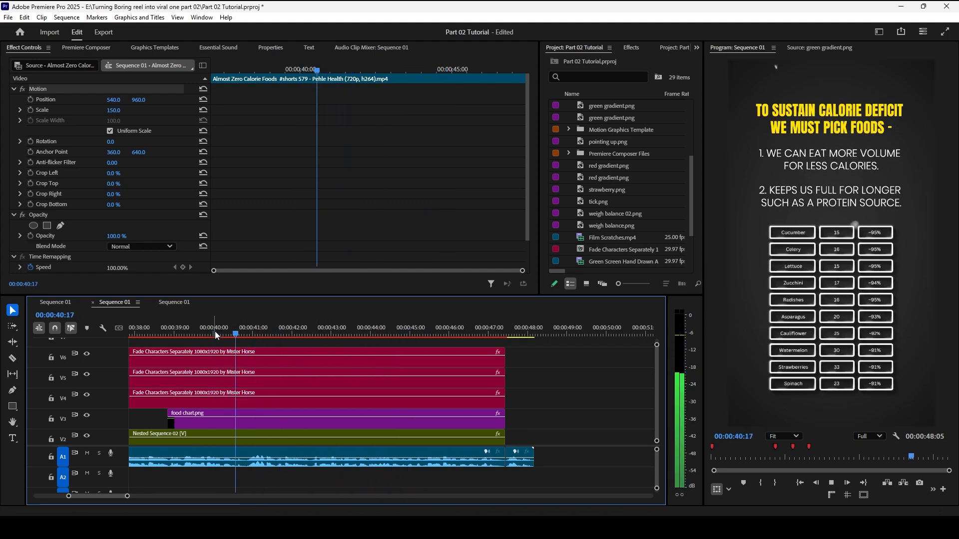
pyautogui.press('space')
# Step: Copy a Tick clip from an earlier scene onto V7 above the closing titles at about 00:00:40:17
pyautogui.scroll(2, 243, 341)
pyautogui.scroll(-5, 283, 373)
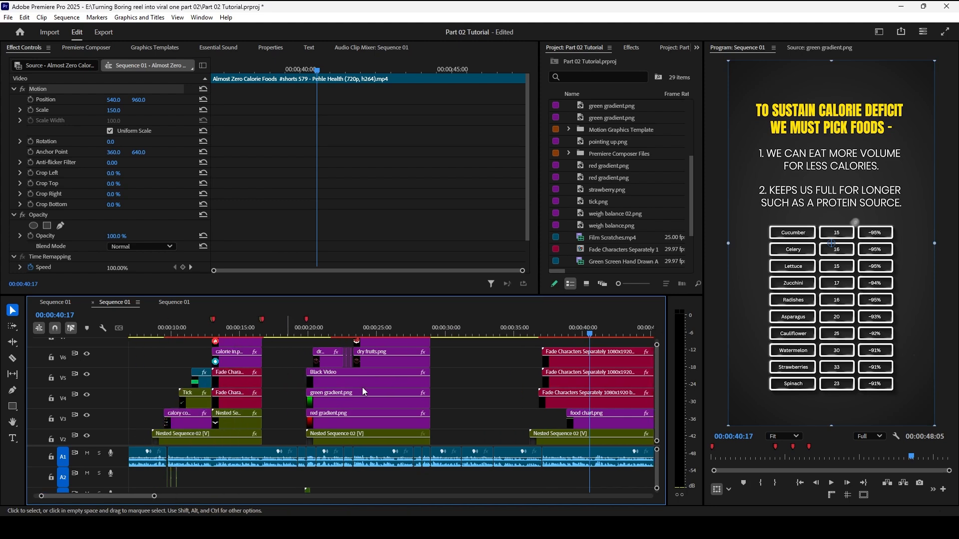
pyautogui.scroll(-2, 376, 390)
pyautogui.scroll(1, 300, 395)
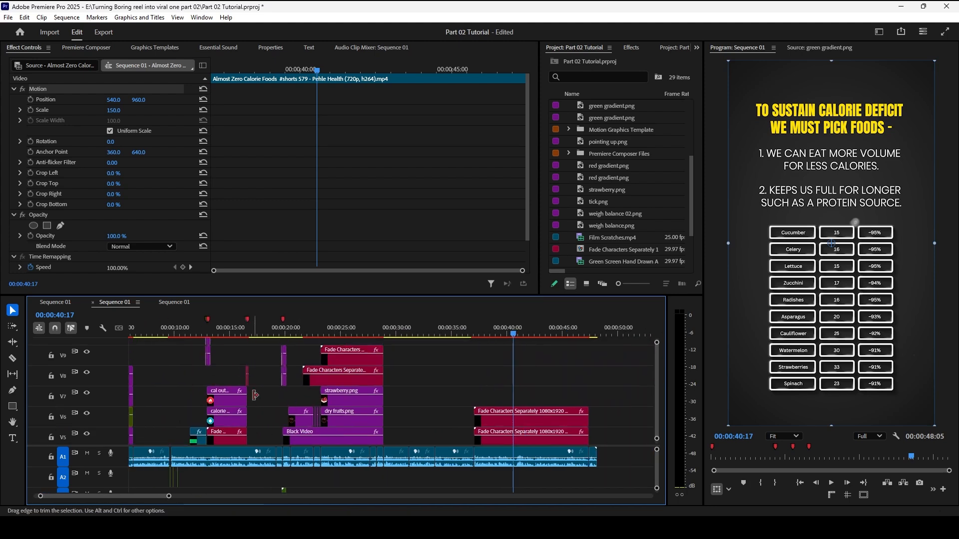
pyautogui.scroll(-3, 250, 370)
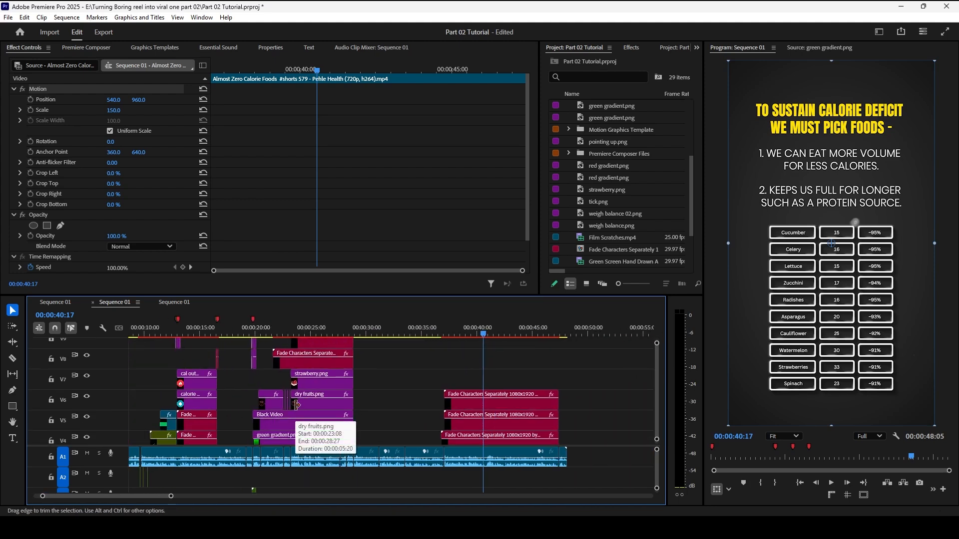
pyautogui.scroll(1, 250, 369)
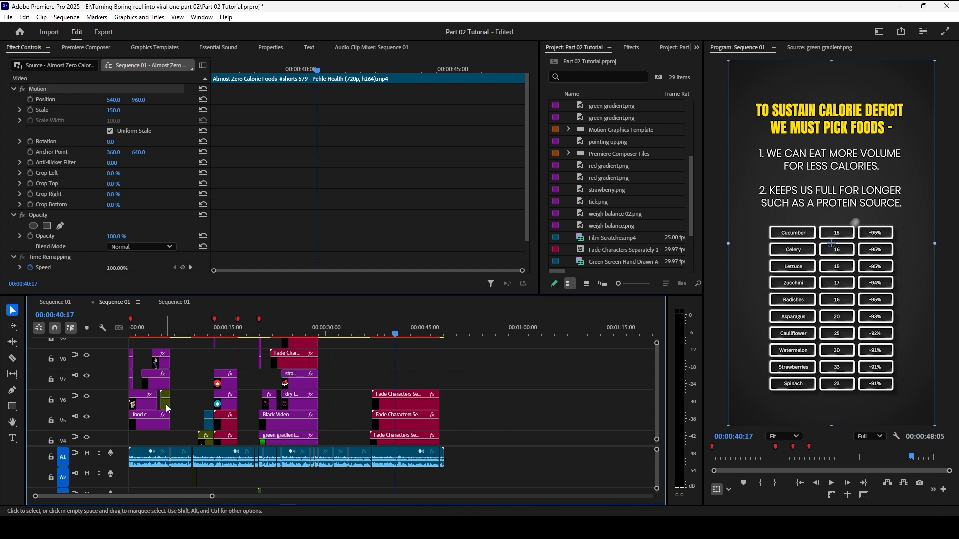
pyautogui.scroll(2, 384, 349)
# Step: Play the closing scene from the tick onward and scrub back to about 00:00:42:16 to check its timing
pyautogui.click(387, 338)
pyautogui.press('space')
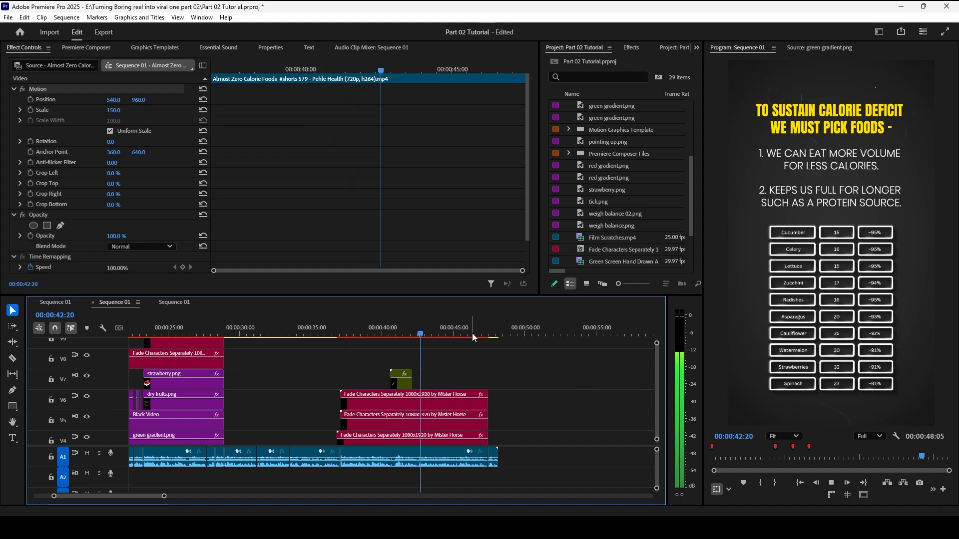
pyautogui.scroll(1, 462, 346)
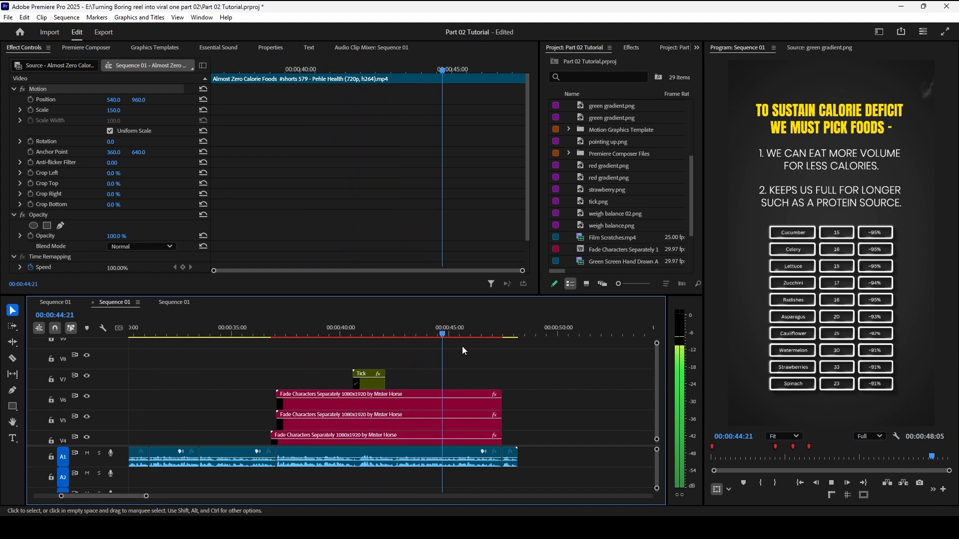
pyautogui.scroll(-2, 460, 346)
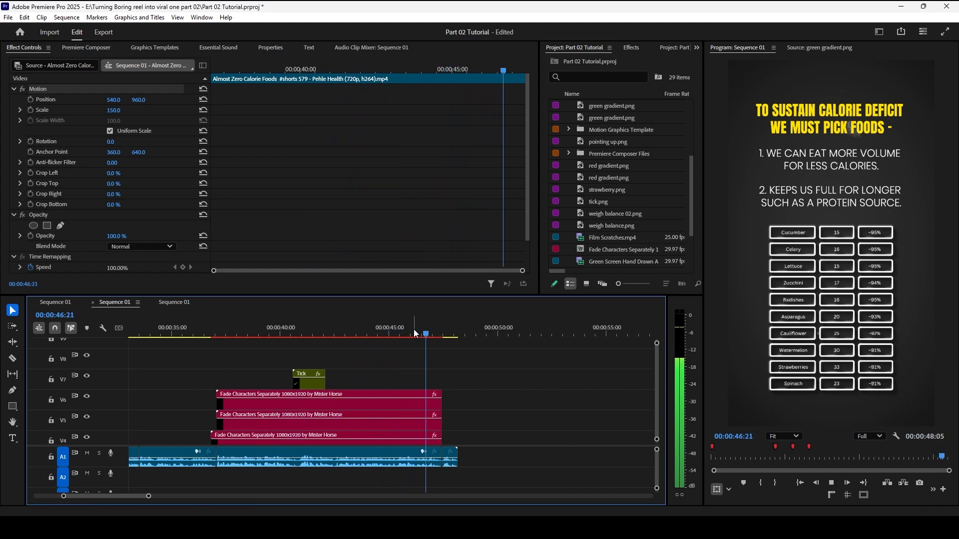
pyautogui.click(318, 334)
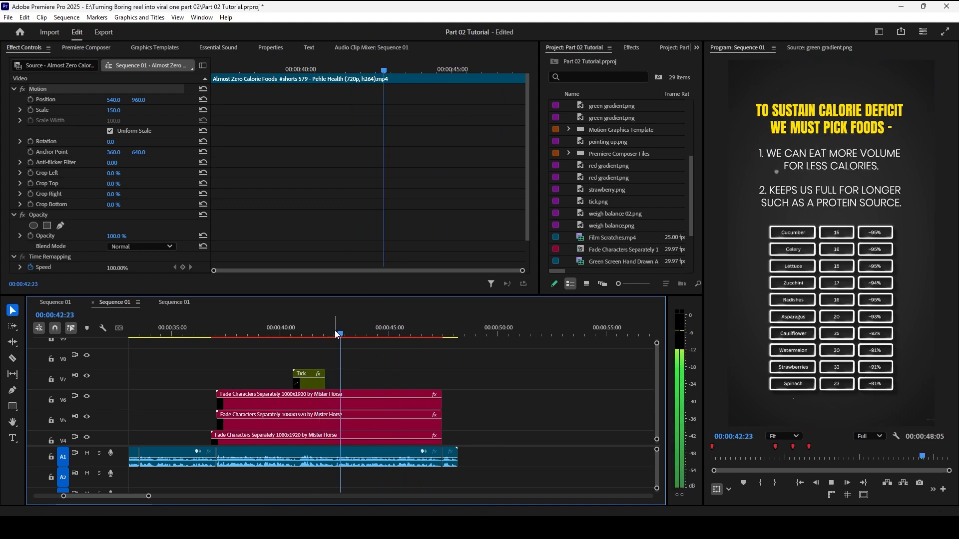
pyautogui.press('space')
pyautogui.scroll(1, 352, 381)
pyautogui.moveTo(286, 334); pyautogui.dragTo(316, 339)
pyautogui.scroll(-4, 344, 350)
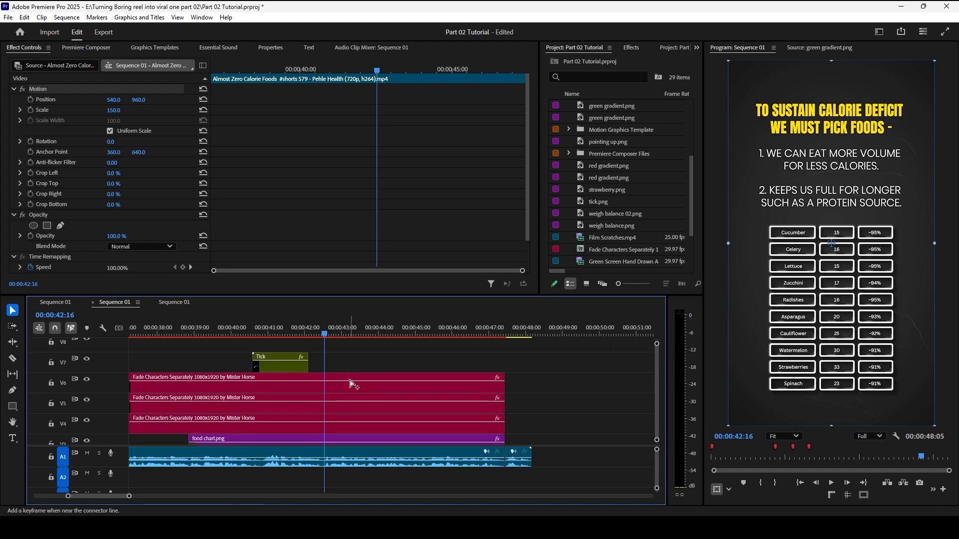
# Step: Apply the Tint effect to the food chart image and map its white to bright green
pyautogui.click(333, 417)
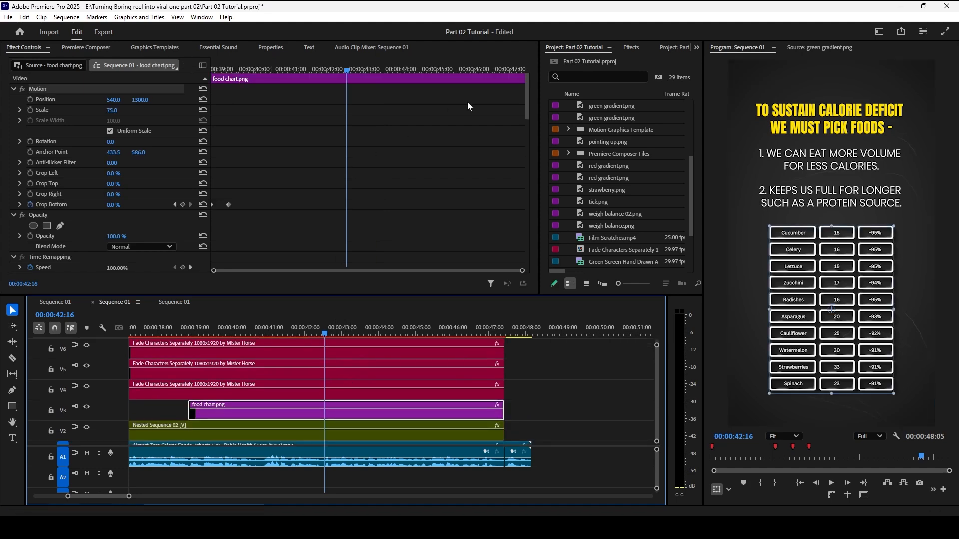
pyautogui.click(631, 48)
pyautogui.write('tint')
pyautogui.moveTo(585, 154); pyautogui.dragTo(316, 186)
pyautogui.scroll(-10, 317, 185)
pyautogui.click(113, 225)
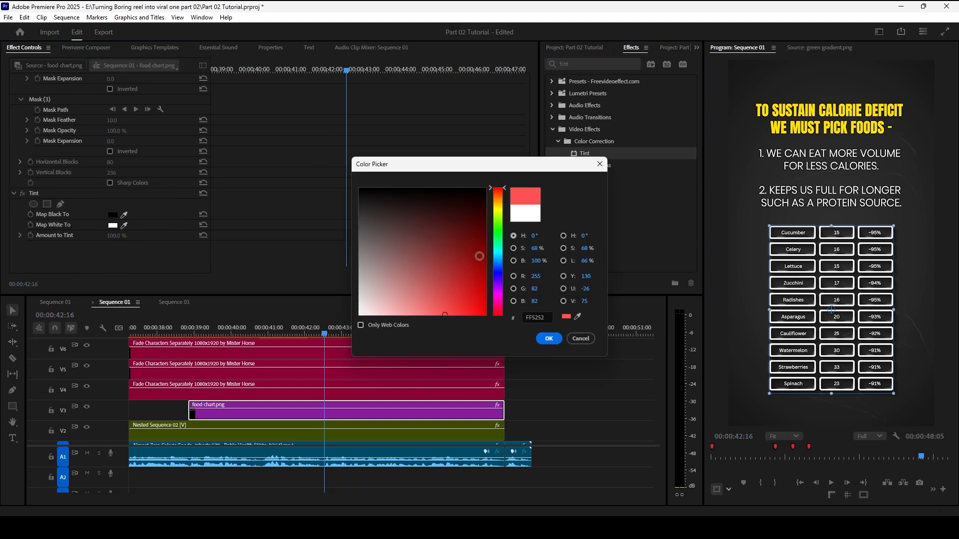
pyautogui.moveTo(501, 214); pyautogui.dragTo(508, 229)
pyautogui.click(549, 338)
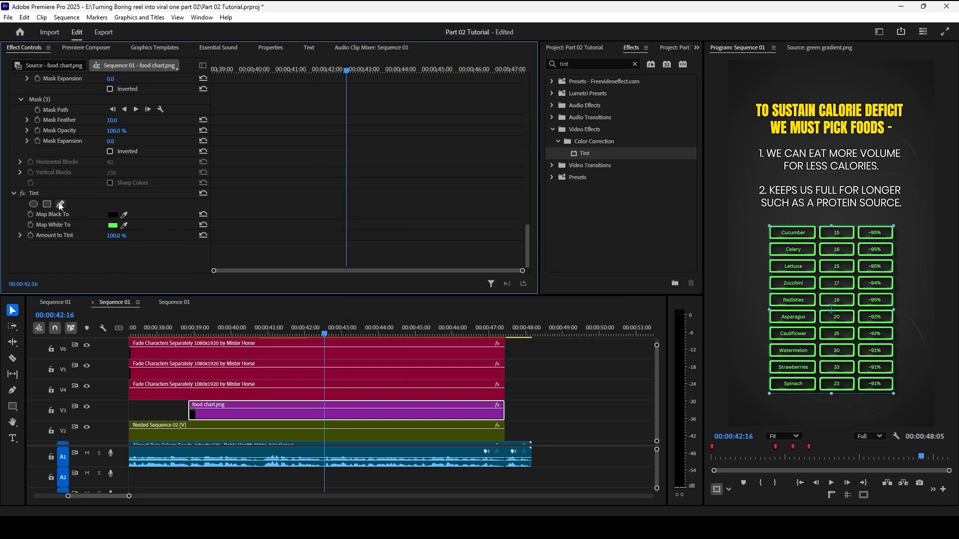
# Step: Draw a freeform Tint mask around the food chart's percentage column so only that column is tinted
pyautogui.click(60, 203)
pyautogui.click(857, 223)
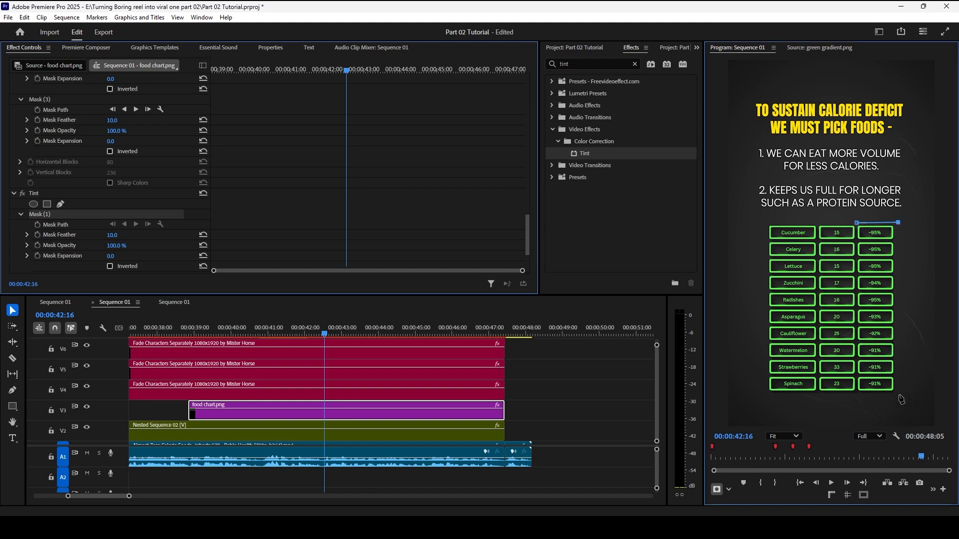
pyautogui.click(855, 222)
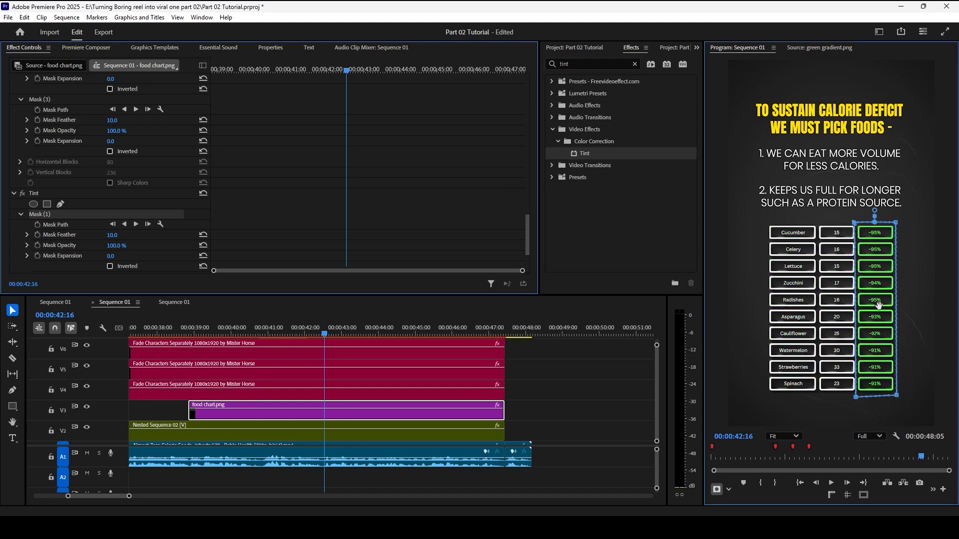
# Step: Keyframe the Tint mask path at 00:00:43:07 and 00:00:44:03 to animate the green percentage column, and play it
pyautogui.click(252, 333)
pyautogui.press('space')
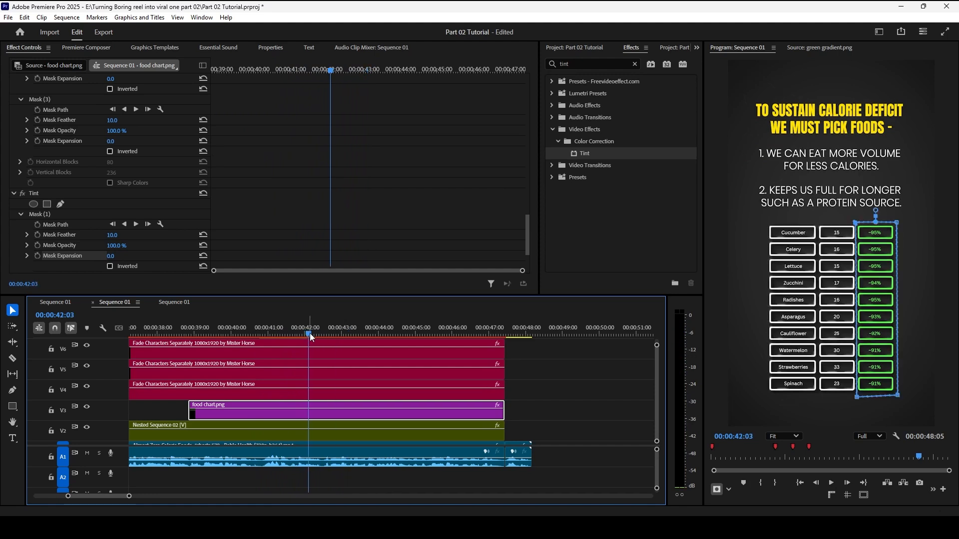
pyautogui.press('space')
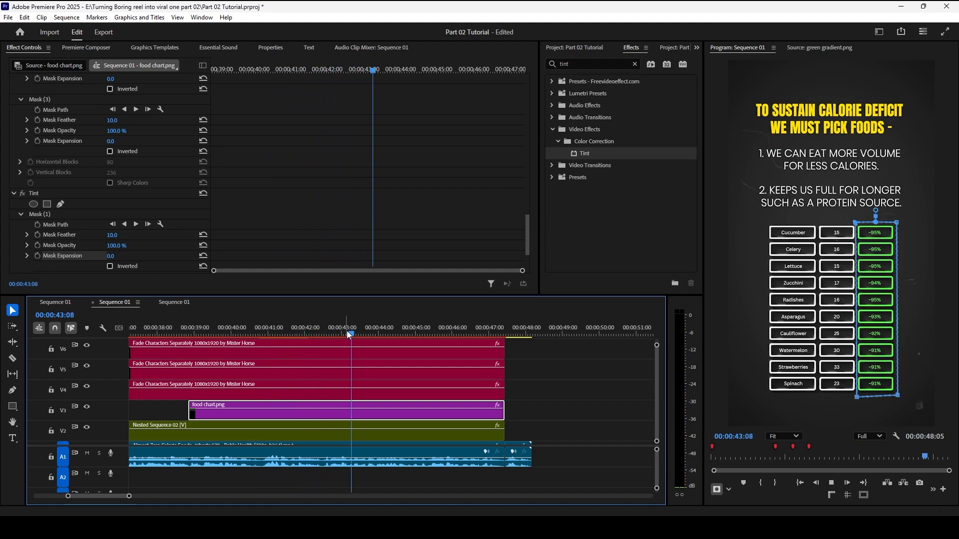
pyautogui.moveTo(357, 333); pyautogui.dragTo(351, 335)
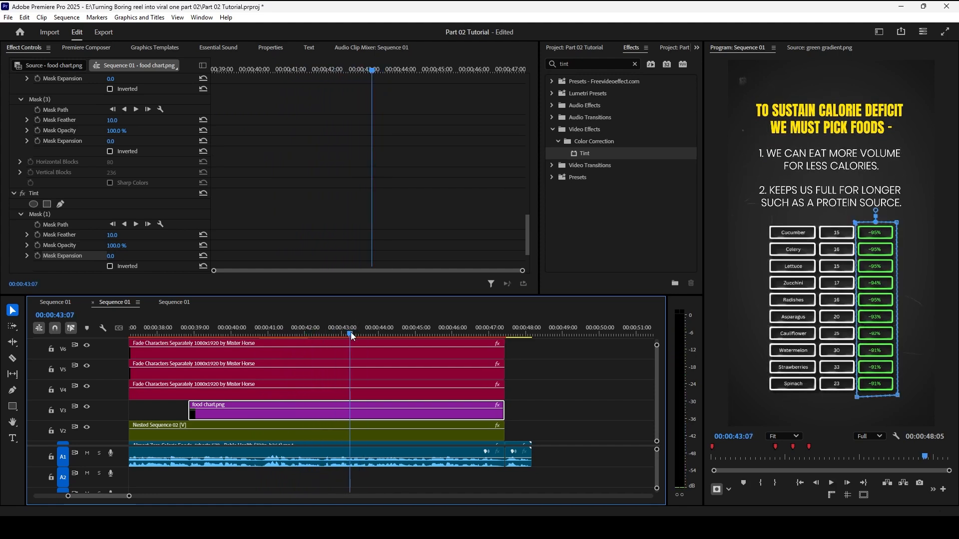
pyautogui.click(37, 224)
pyautogui.moveTo(368, 68); pyautogui.dragTo(403, 70)
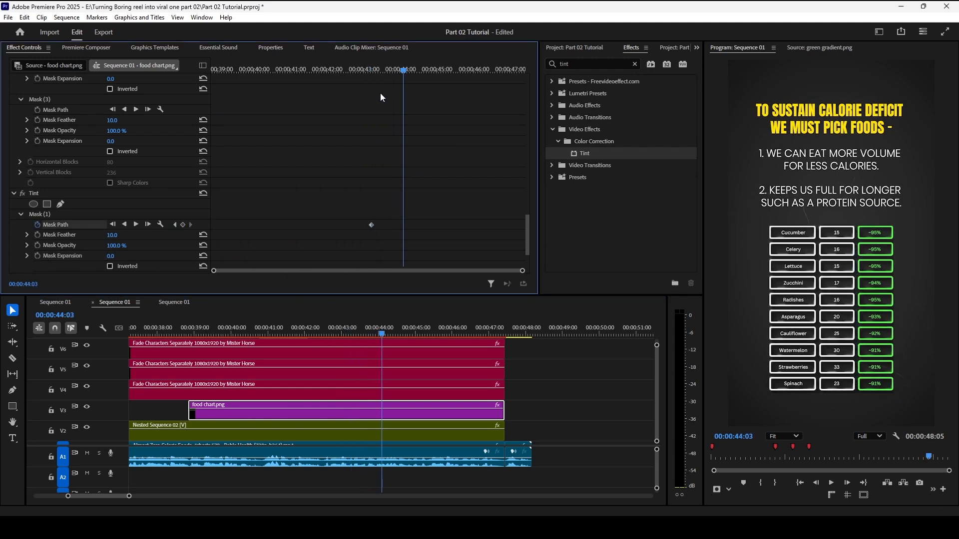
pyautogui.click(130, 223)
pyautogui.click(333, 73)
pyautogui.press('space')
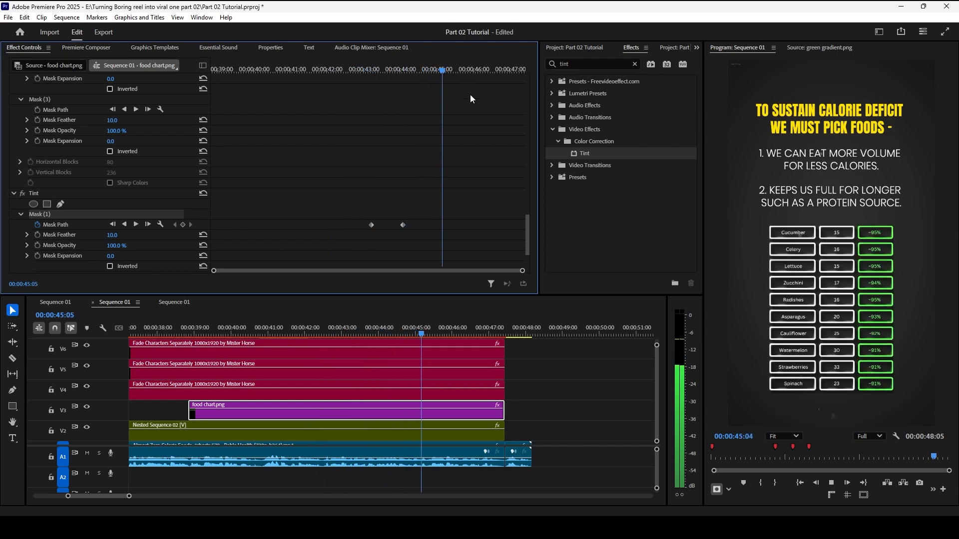
# Step: Copy the Tick clip to 00:00:46:14 on V7, trim its end to match the titles at 00:00:47:12 and play it
pyautogui.moveTo(438, 331); pyautogui.dragTo(415, 332)
pyautogui.press('space')
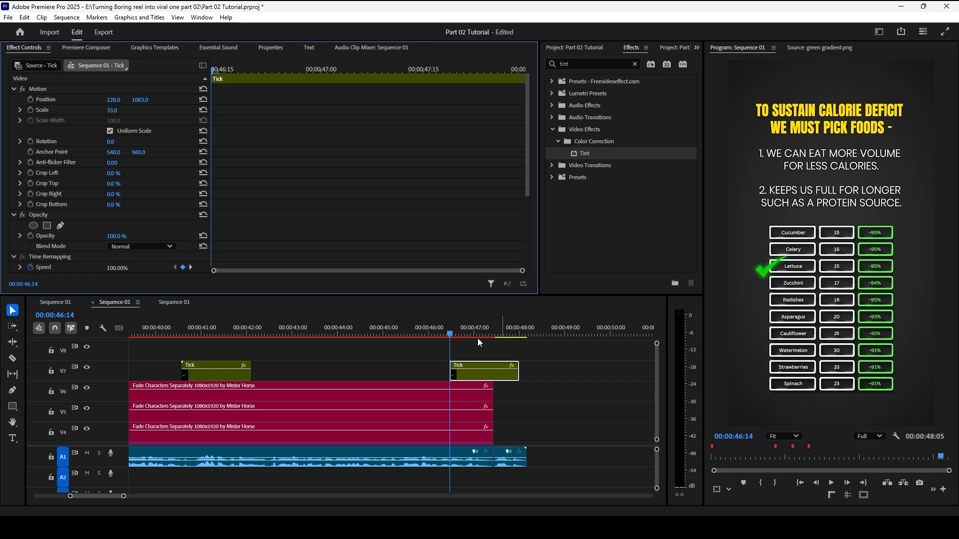
pyautogui.click(437, 333)
pyautogui.press('space')
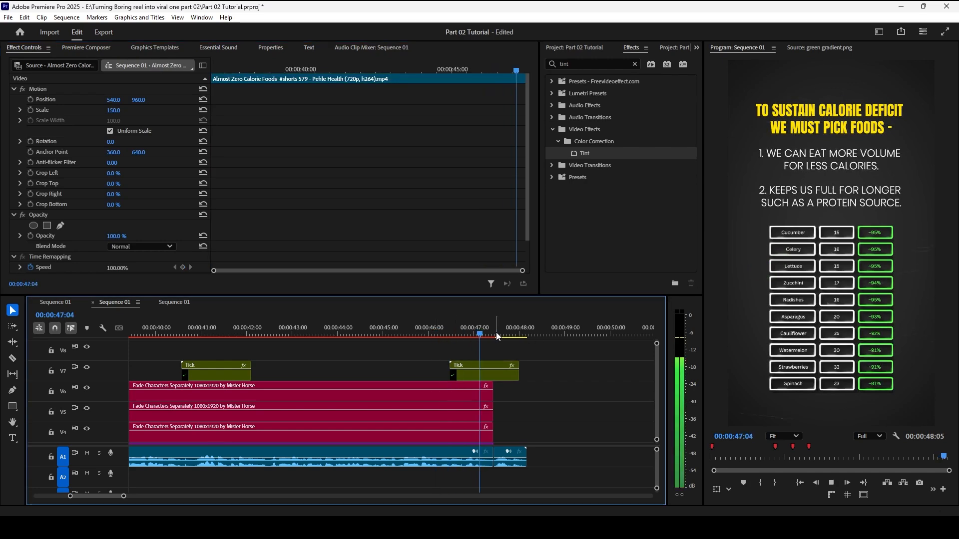
pyautogui.moveTo(518, 372); pyautogui.dragTo(492, 373)
pyautogui.click(474, 333)
pyautogui.press('space')
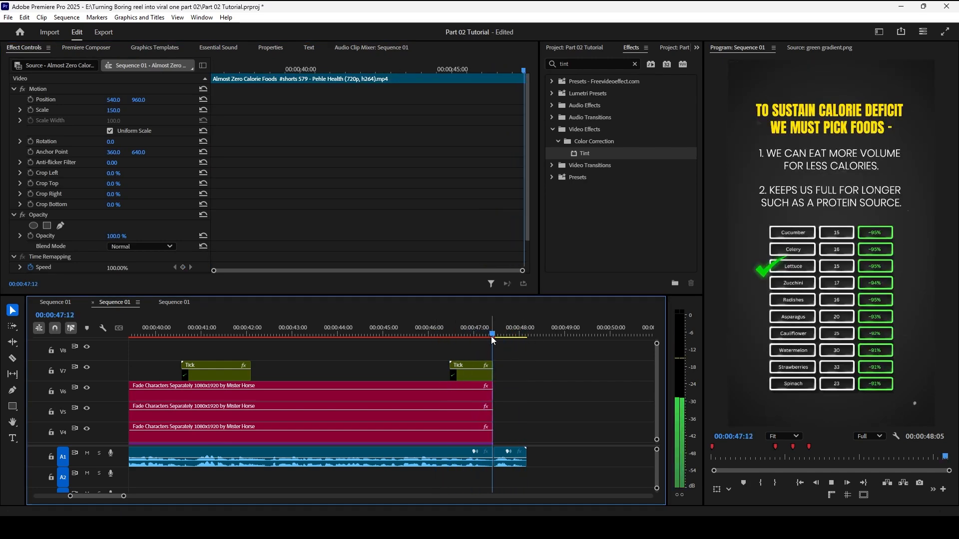
# Step: Extend the Nested Sequence 02 background on V2 to the end of the last video clip
pyautogui.scroll(-3, 513, 394)
pyautogui.moveTo(479, 414); pyautogui.dragTo(511, 411)
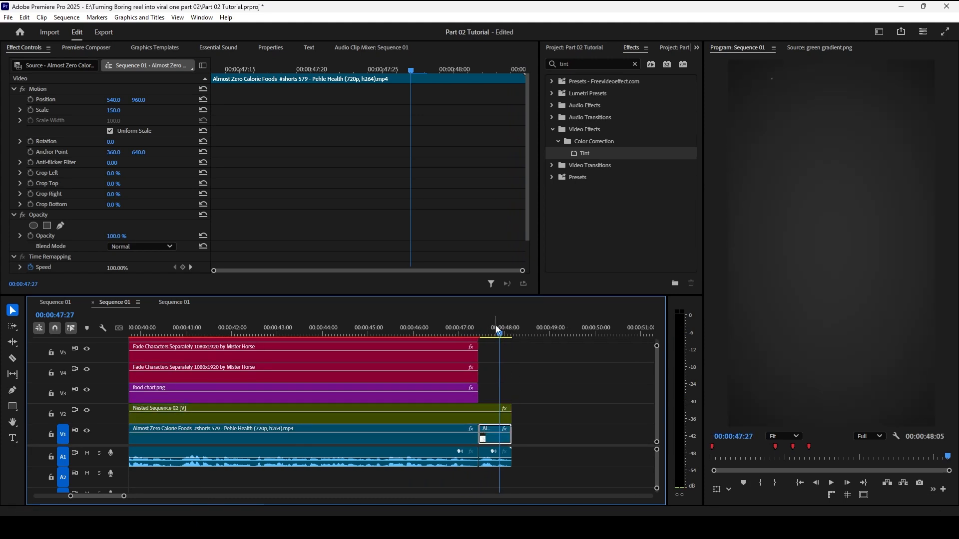
pyautogui.click(475, 332)
# Step: Add the Position & Mask Ease In text preset, Bottom variant, to V3 at 00:00:47:11, directly after the food chart
pyautogui.press('-')
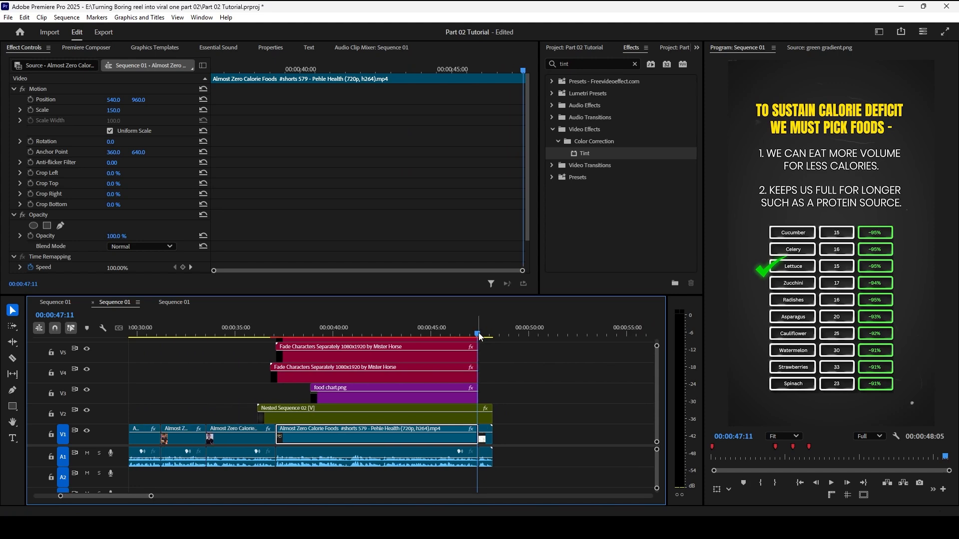
pyautogui.scroll(3, 493, 349)
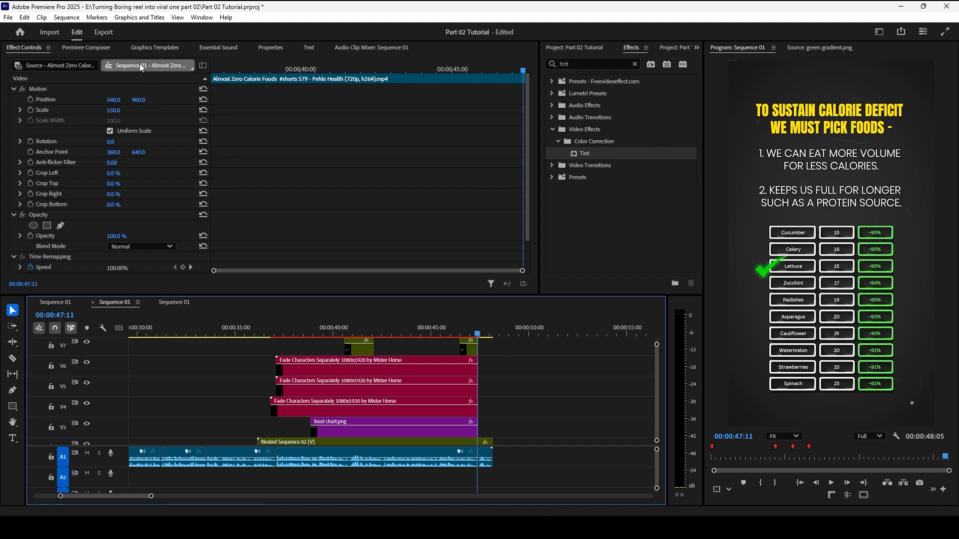
pyautogui.click(86, 47)
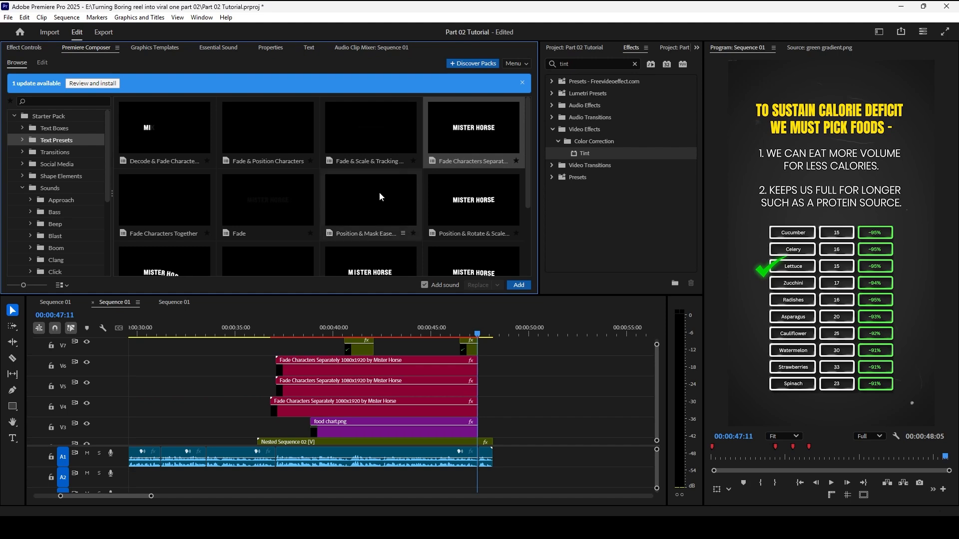
pyautogui.scroll(-2, 358, 204)
pyautogui.moveTo(367, 123); pyautogui.dragTo(476, 422)
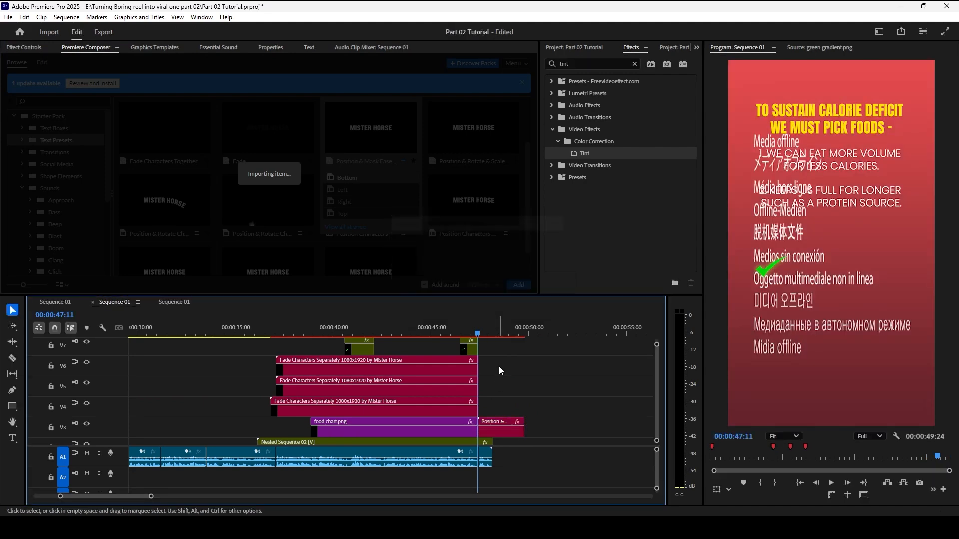
pyautogui.press('space')
pyautogui.scroll(3, 520, 431)
pyautogui.press('super')
pyautogui.click(612, 396)
pyautogui.scroll(2, 618, 405)
pyautogui.scroll(2, 618, 404)
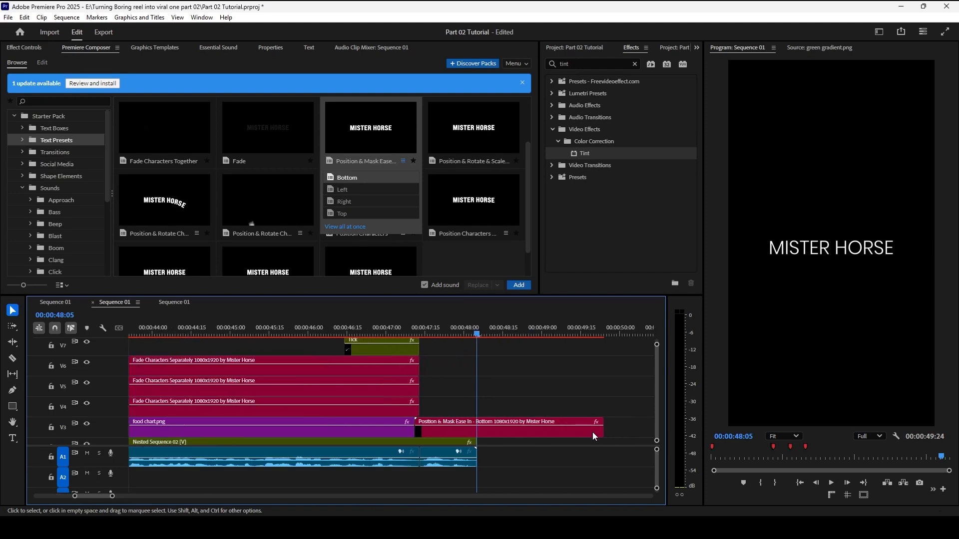
# Step: Set the new title's Animation In speed to 125 and trim its end to the end of the video at 00:00:48:05
pyautogui.click(601, 430)
pyautogui.scroll(-3, 284, 193)
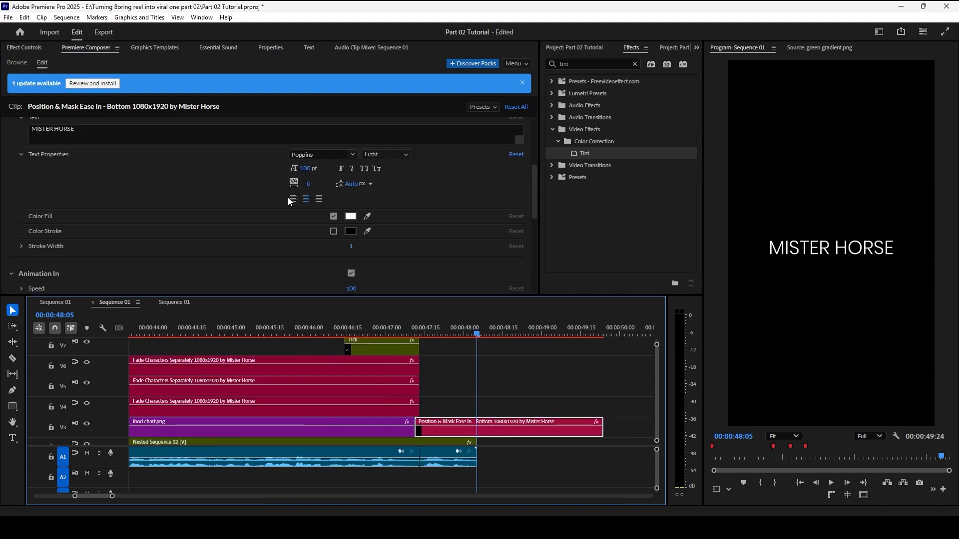
pyautogui.click(351, 289)
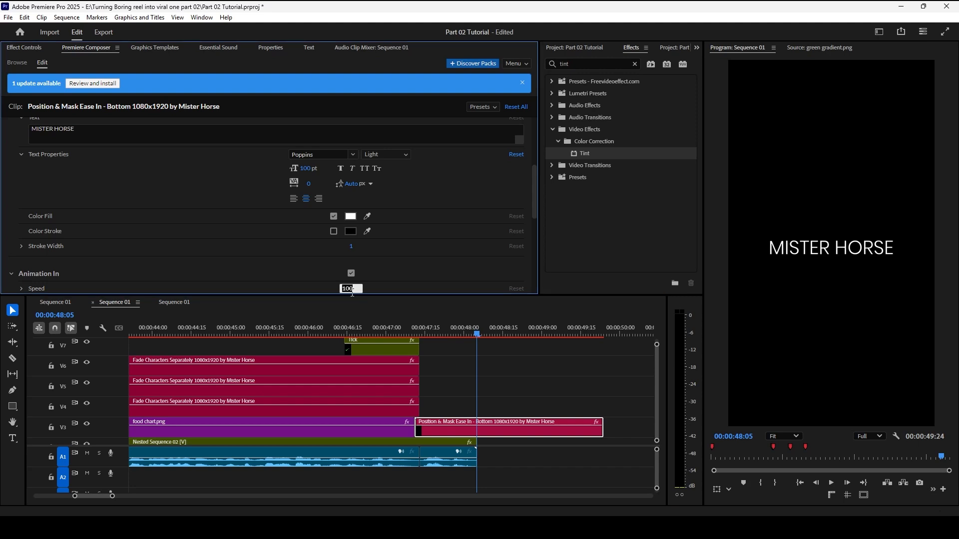
pyautogui.write('125')
pyautogui.press('Return')
pyautogui.moveTo(608, 426); pyautogui.dragTo(476, 430)
pyautogui.click(446, 423)
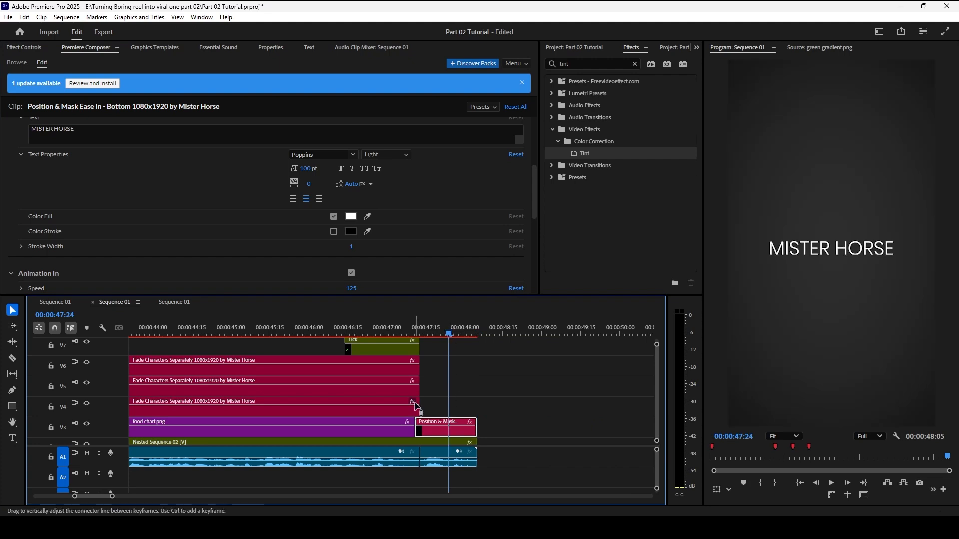
# Step: Replace the title text with "Revise Karlo..." on two lines, in Poppins SemiBold at 200 pt
pyautogui.moveTo(74, 129); pyautogui.dragTo(72, 129)
pyautogui.moveTo(72, 129); pyautogui.dragTo(2, 136)
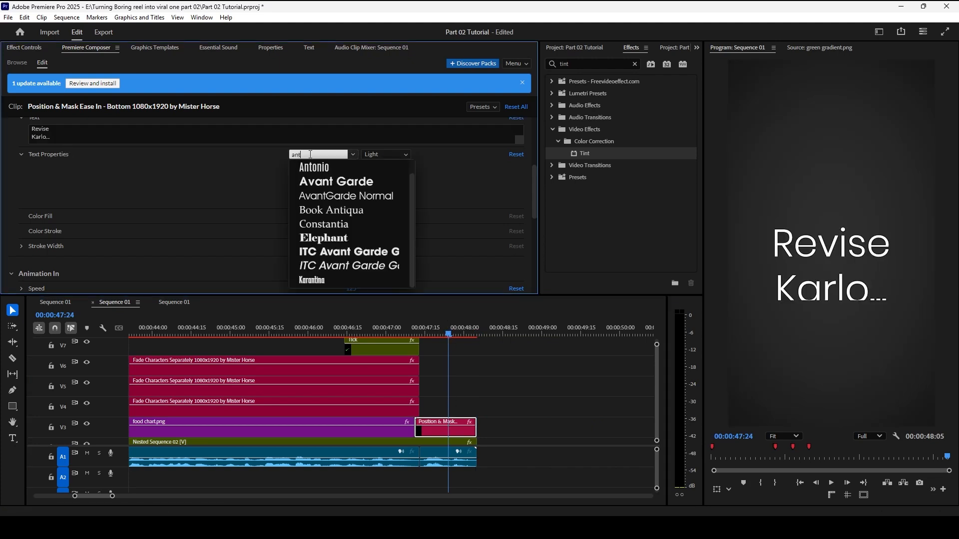
pyautogui.write('on')
pyautogui.click(316, 168)
pyautogui.click(323, 154)
pyautogui.write('poppins')
pyautogui.click(386, 154)
pyautogui.click(385, 226)
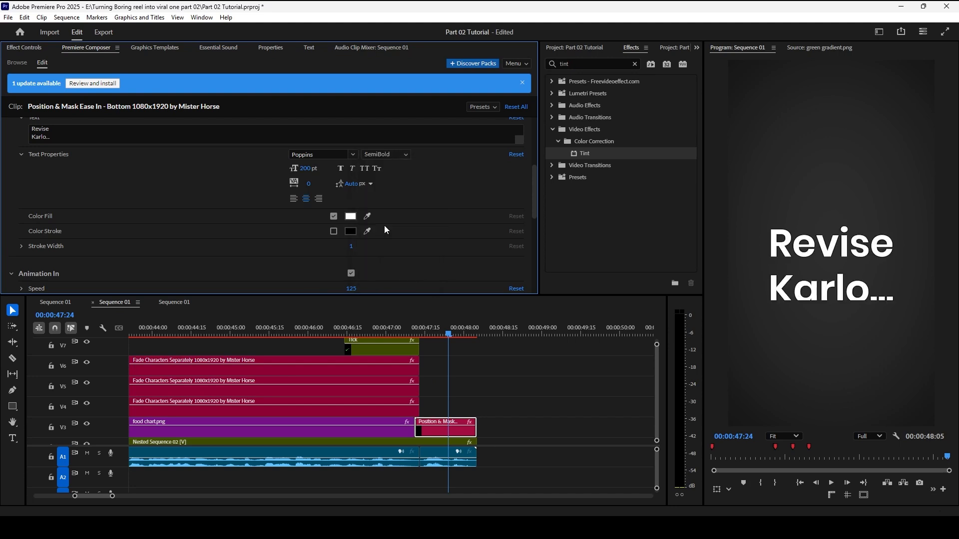
# Step: Move the "Revise Karlo..." title up to about the middle of the frame and set its fill colour to yellow
pyautogui.scroll(5, 385, 226)
pyautogui.moveTo(358, 165); pyautogui.dragTo(310, 167)
pyautogui.moveTo(451, 332); pyautogui.dragTo(467, 332)
pyautogui.moveTo(359, 165); pyautogui.dragTo(351, 169)
pyautogui.scroll(-5, 364, 201)
pyautogui.click(350, 166)
pyautogui.click(334, 200)
pyautogui.click(250, 256)
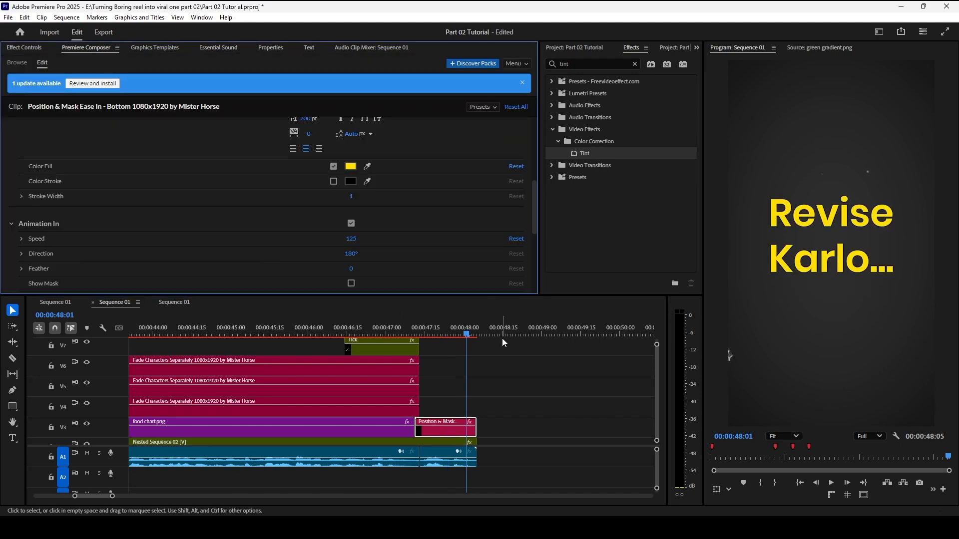
# Step: Play the end of the food chart scene through the "Revise Karlo..." title to check its animation
pyautogui.click(353, 335)
pyautogui.press('space')
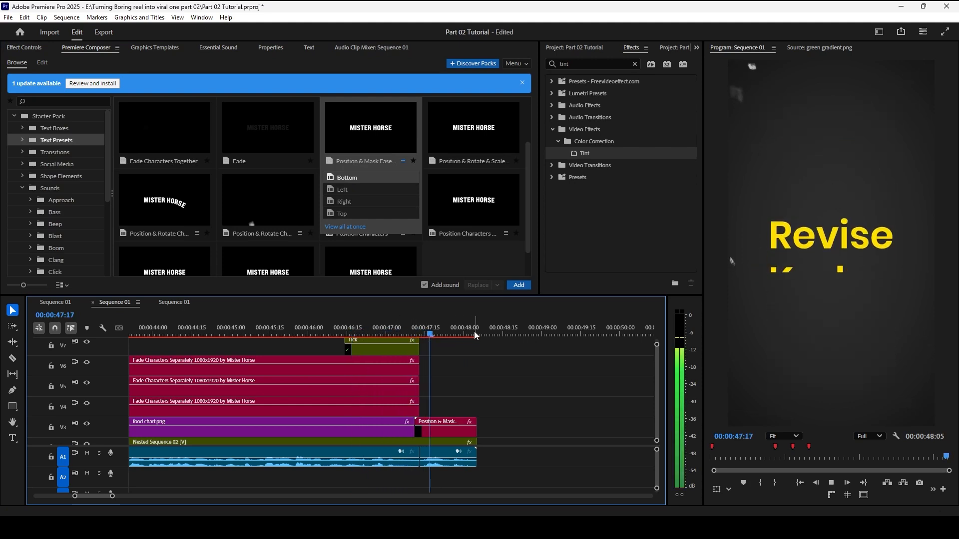
pyautogui.click(410, 333)
pyautogui.press('space')
pyautogui.press('space')
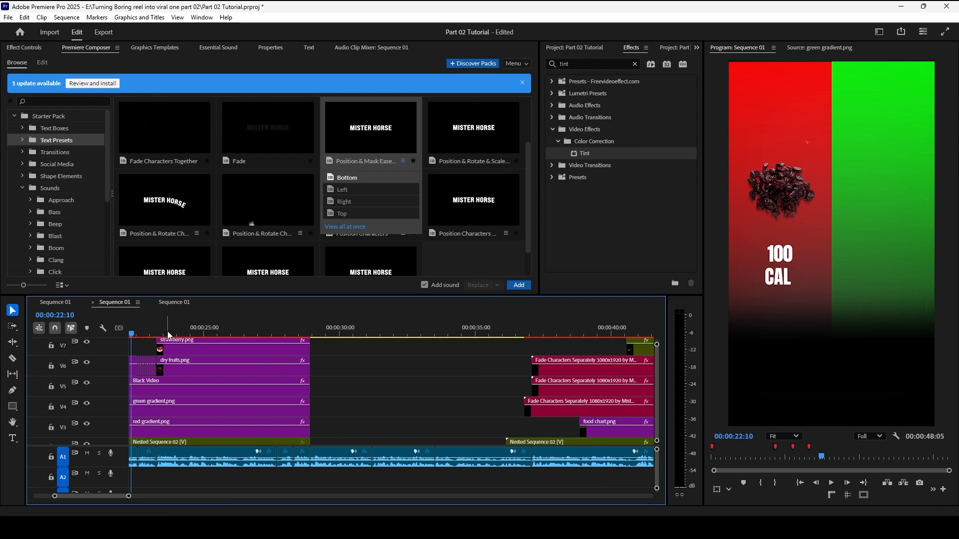
# Step: Play the reel from its beginning to 00:00:40:04 to review the animated scenes and the unedited clips between them
pyautogui.press('Home')
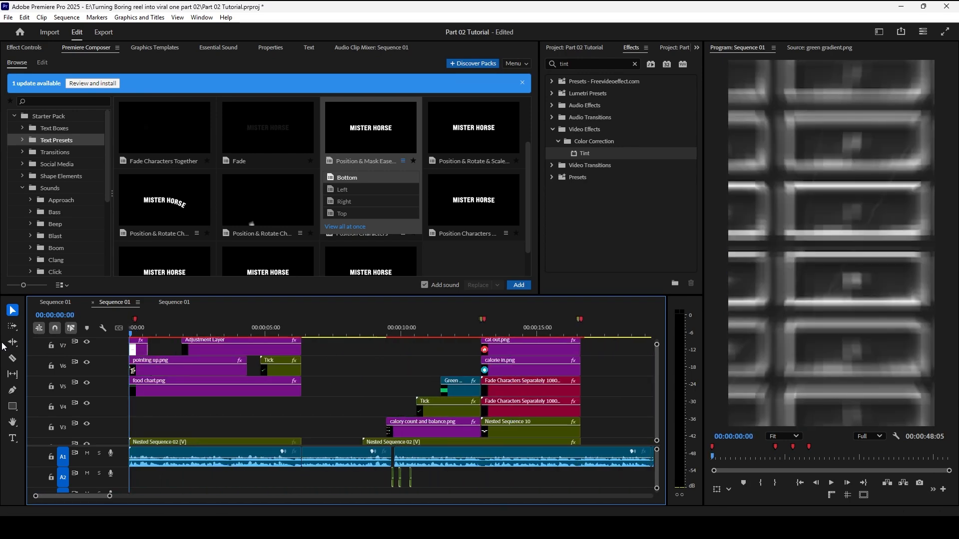
pyautogui.press('\\')
pyautogui.press('-')
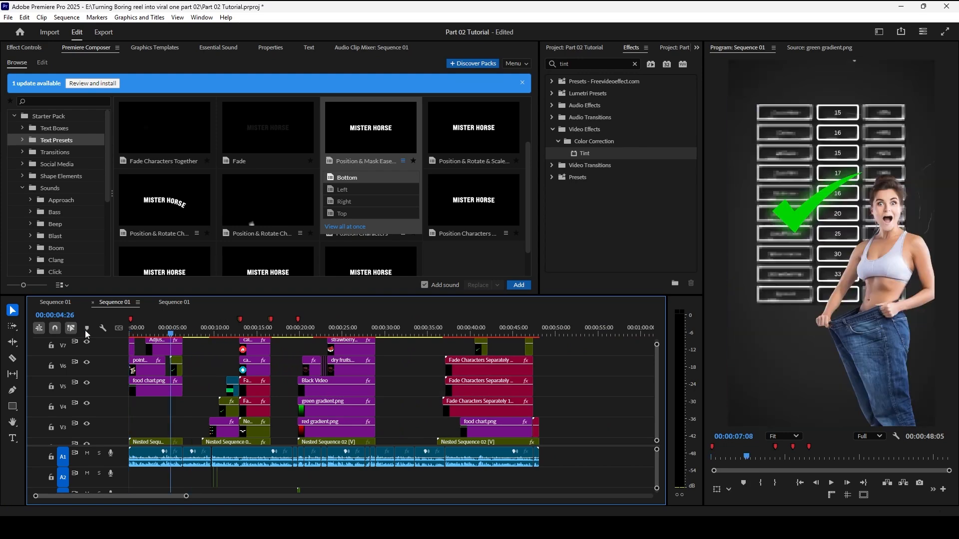
pyautogui.press('Home')
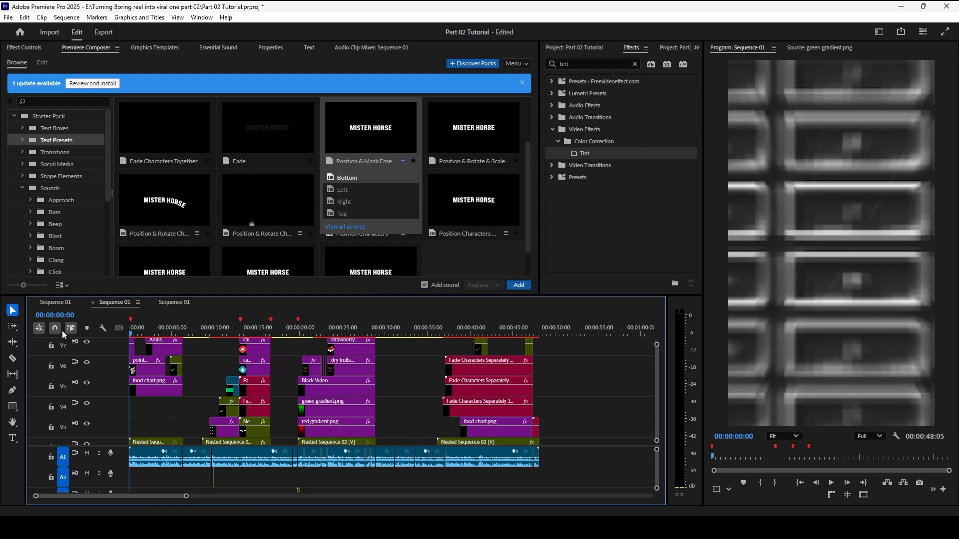
pyautogui.press('=')
pyautogui.press('=')
pyautogui.click(205, 333)
pyautogui.press('space')
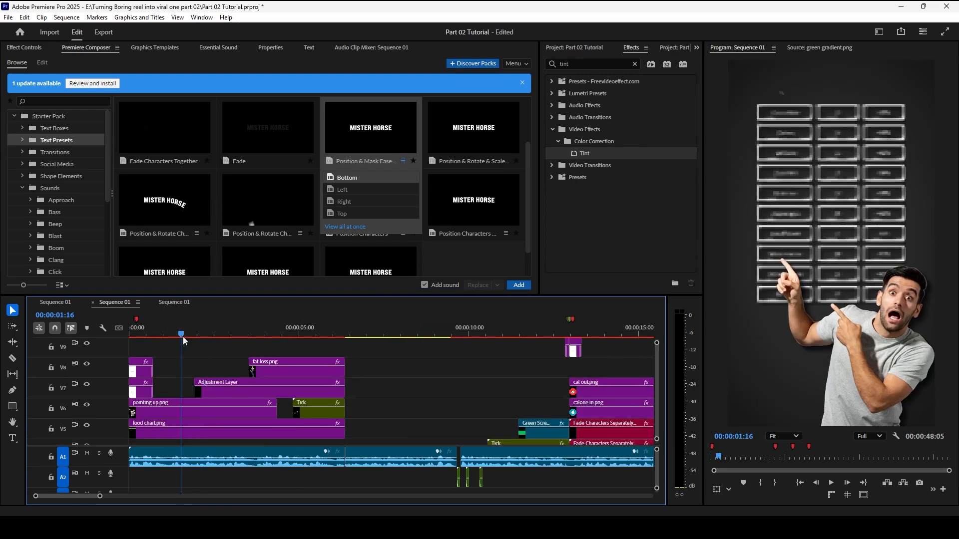
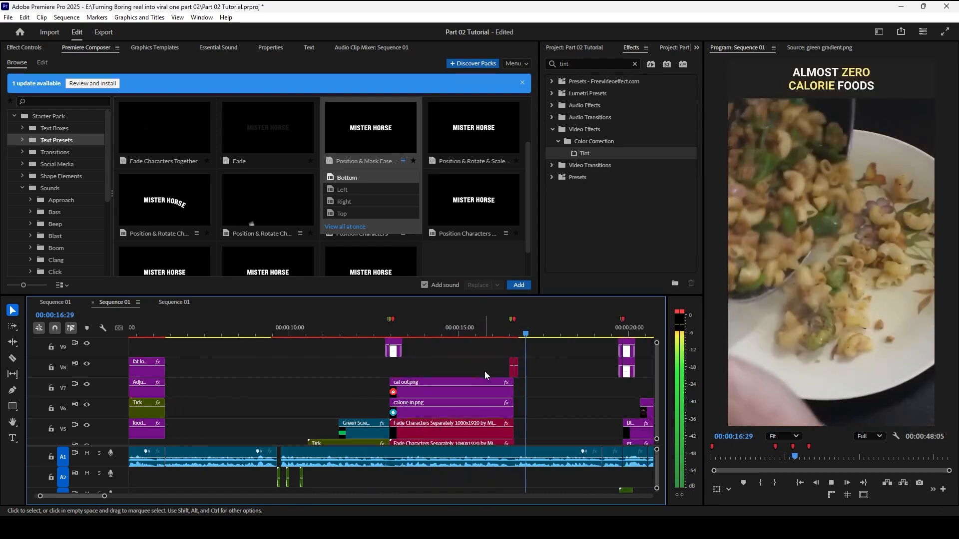
pyautogui.press('-')
pyautogui.press('-')
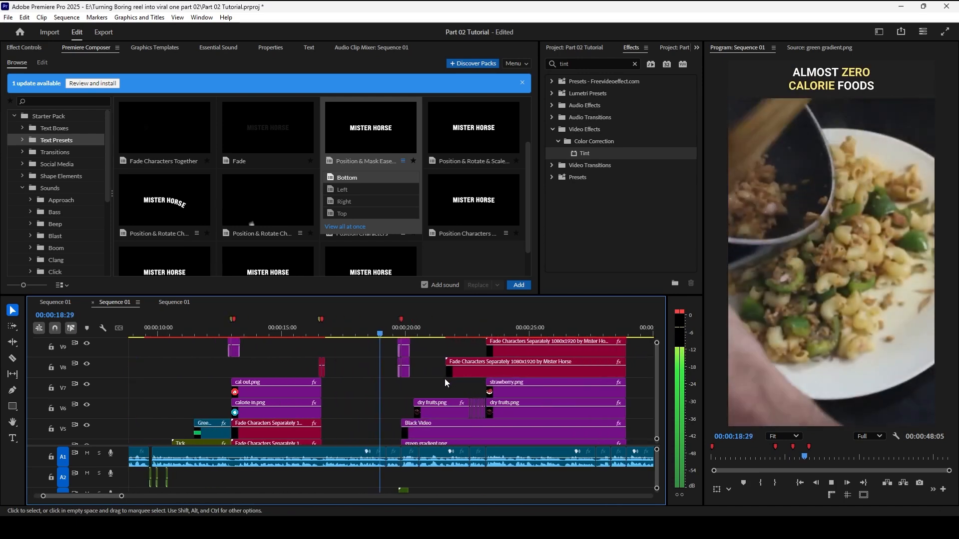
pyautogui.press('=')
pyautogui.press('=')
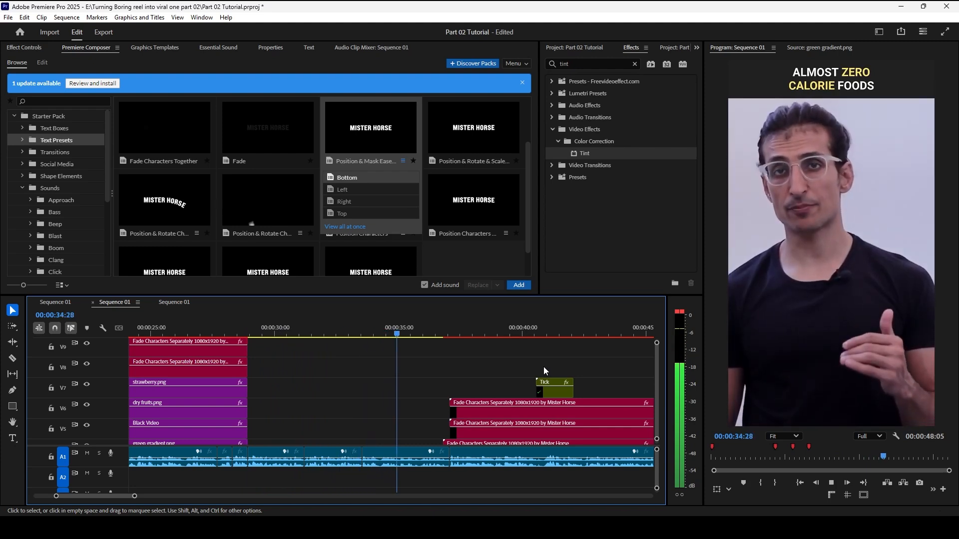
pyautogui.moveTo(306, 324); pyautogui.dragTo(291, 324)
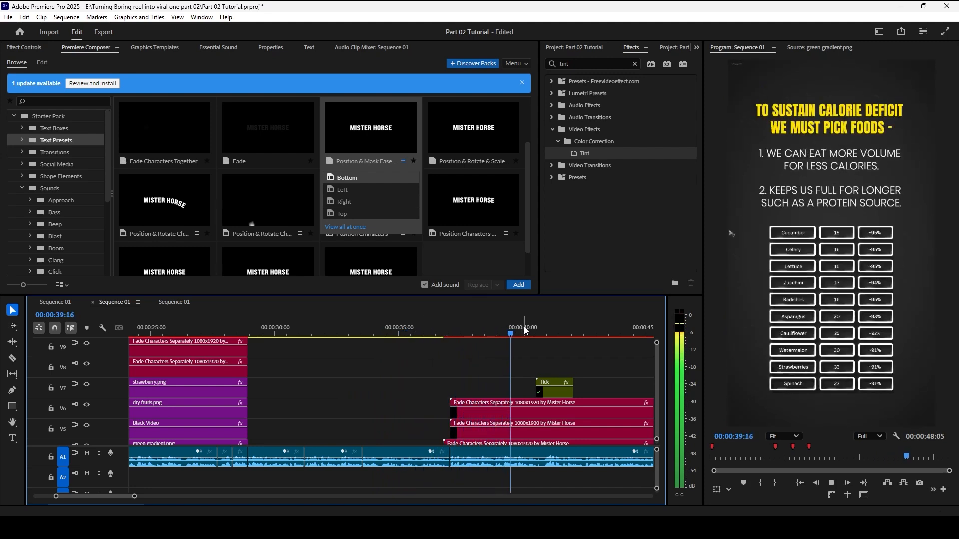
pyautogui.press('space')
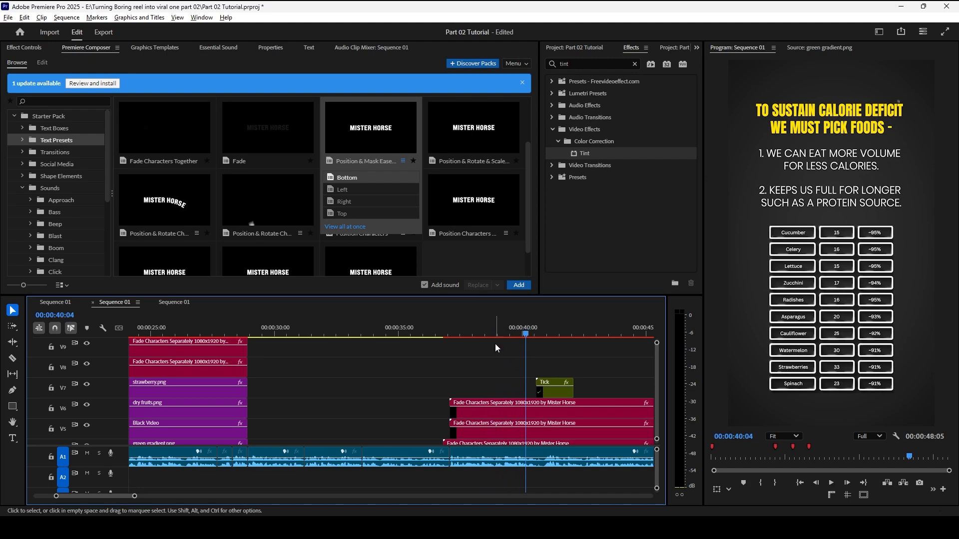
# Step: Scrub back to the opening scene and check the man pointing at the food chart and its zoom up to 00:00:02:14
pyautogui.scroll(-1, 496, 344)
pyautogui.click(405, 320)
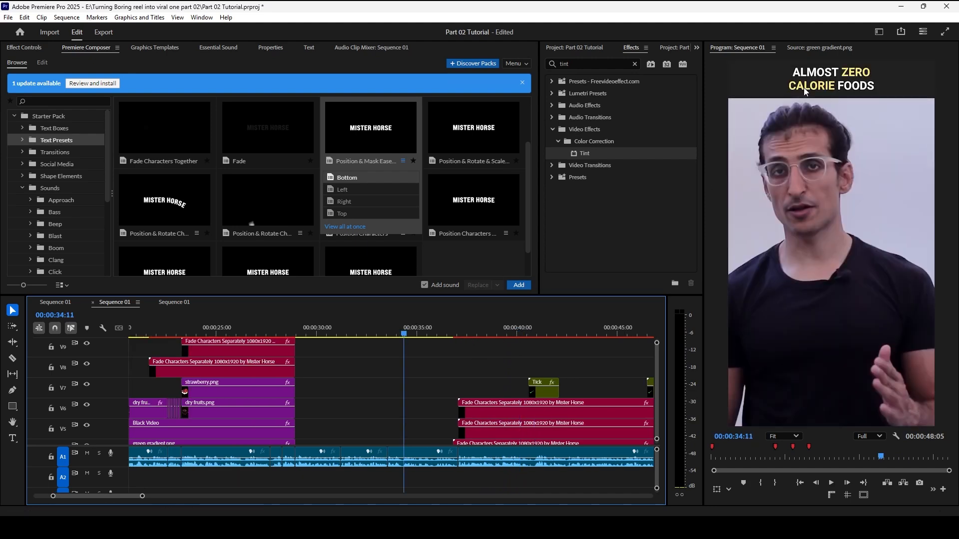
pyautogui.moveTo(405, 332); pyautogui.dragTo(269, 342)
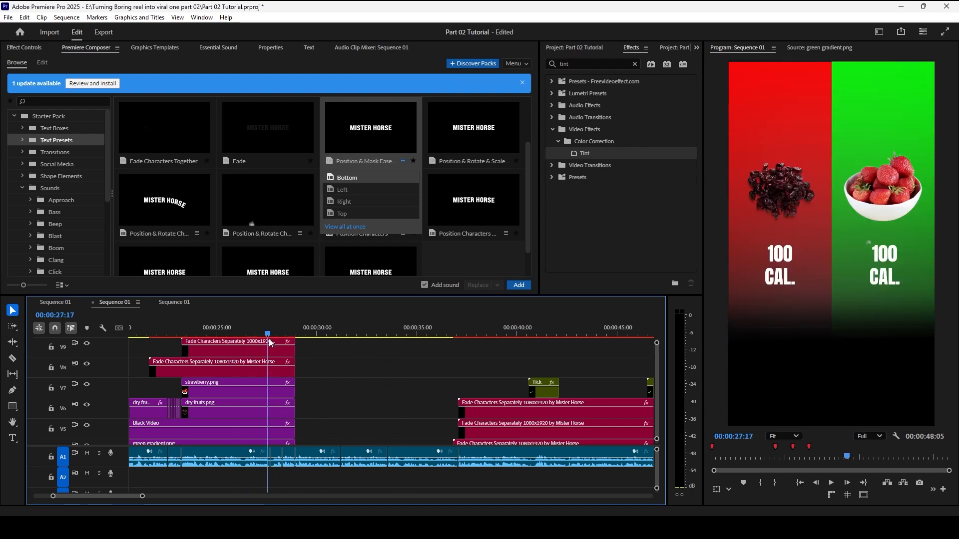
pyautogui.moveTo(183, 350); pyautogui.dragTo(159, 353)
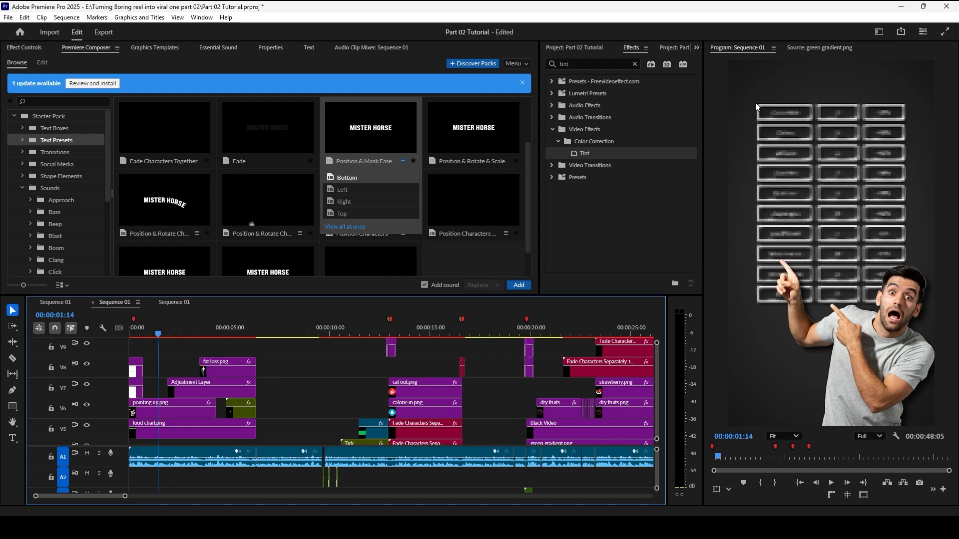
pyautogui.press('space')
pyautogui.press('space')
pyautogui.scroll(2, 309, 380)
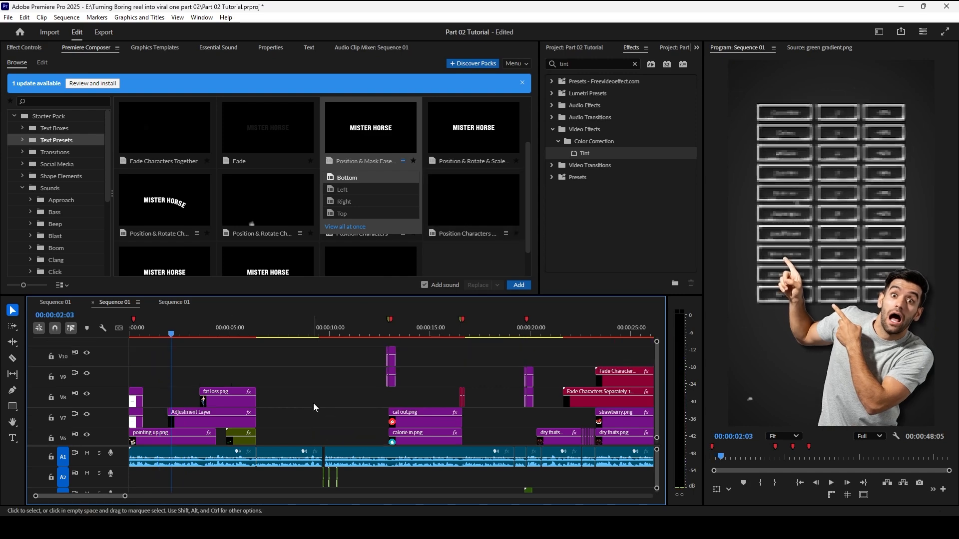
pyautogui.press('space')
pyautogui.press('space')
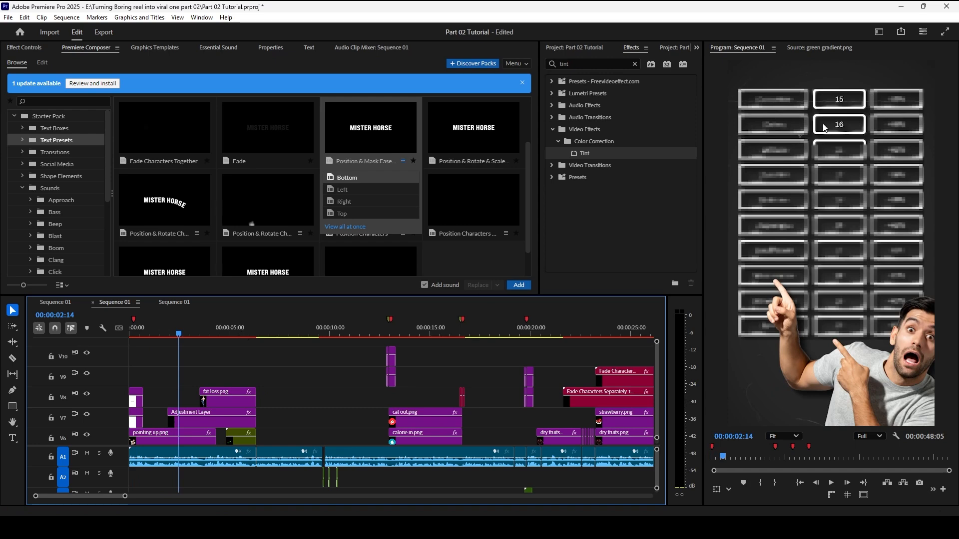
pyautogui.scroll(-2, 316, 355)
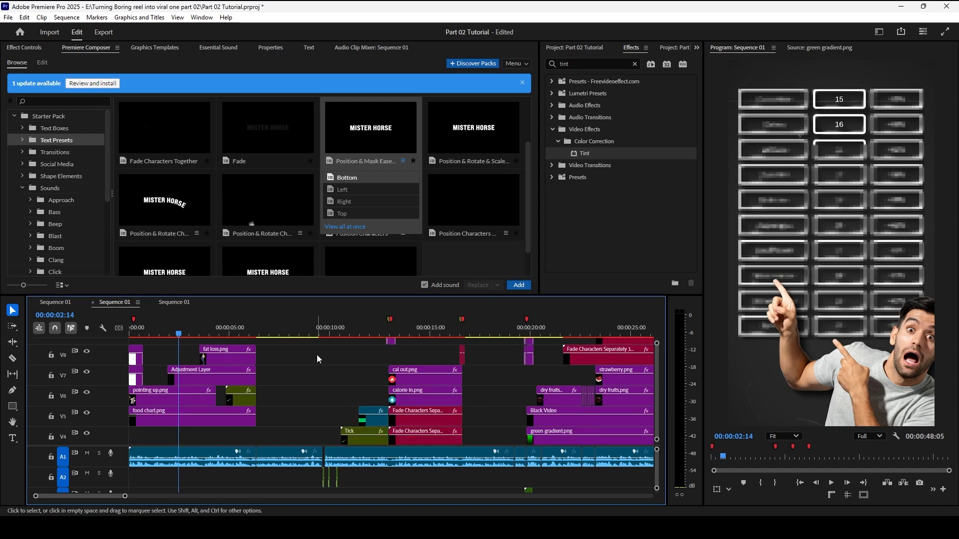
# Step: Play the opening scenes on to 00:00:09:00 and return to the start of the sequence to play it again
pyautogui.press('space')
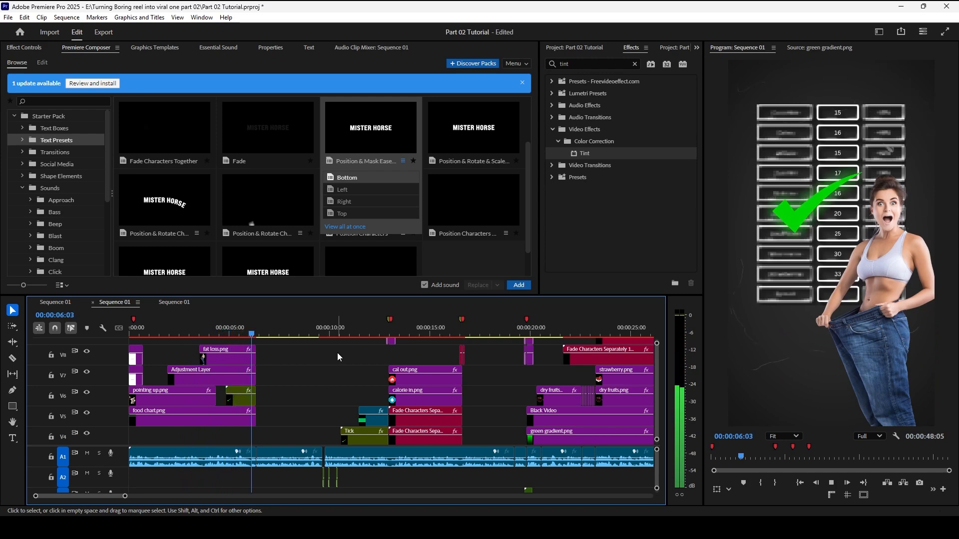
pyautogui.scroll(-2, 310, 353)
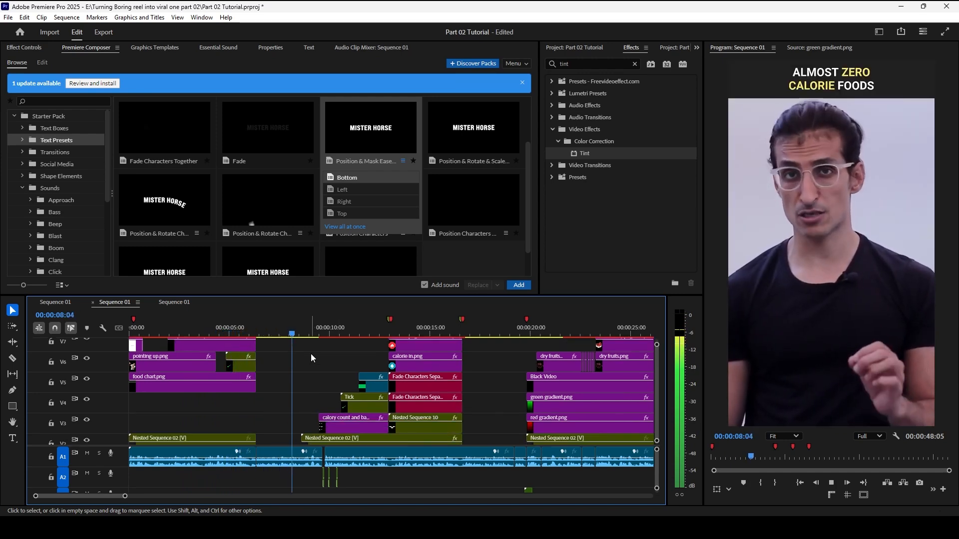
pyautogui.press('-')
pyautogui.press('space')
pyautogui.press('=')
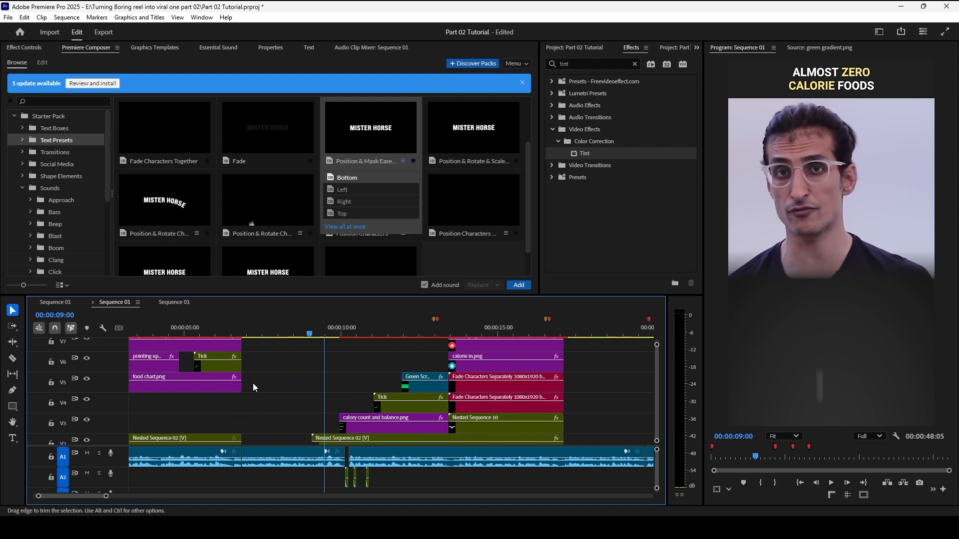
pyautogui.press('super')
pyautogui.click(377, 377)
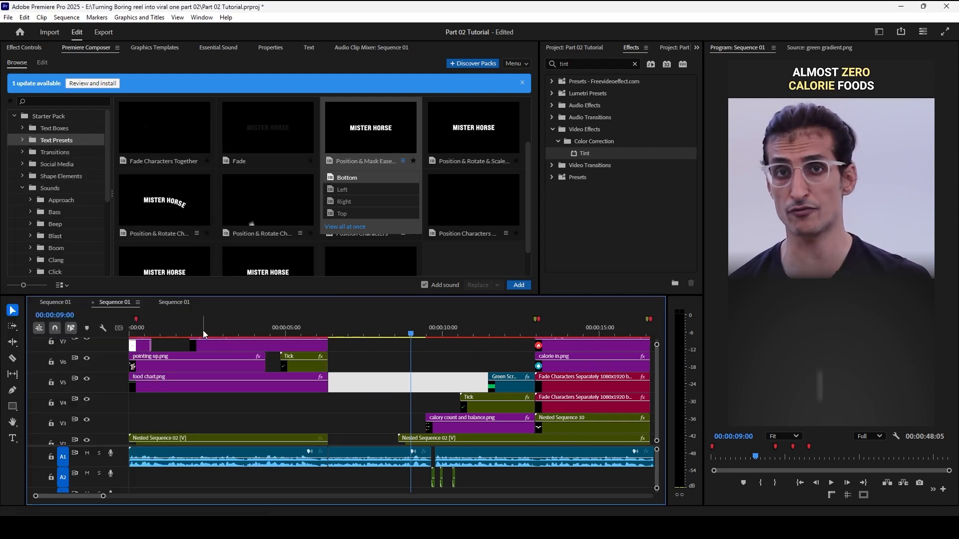
pyautogui.click(187, 330)
pyautogui.press('Home')
pyautogui.press('space')
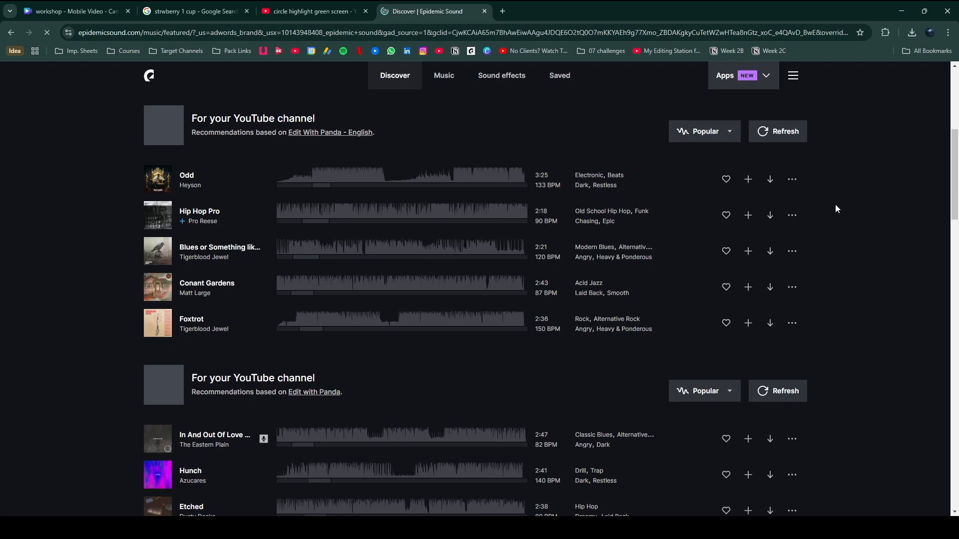
# Step: Switch to Epidemic Sound in the browser and search its sound effects for "numbers"
pyautogui.click(489, 77)
pyautogui.click(234, 126)
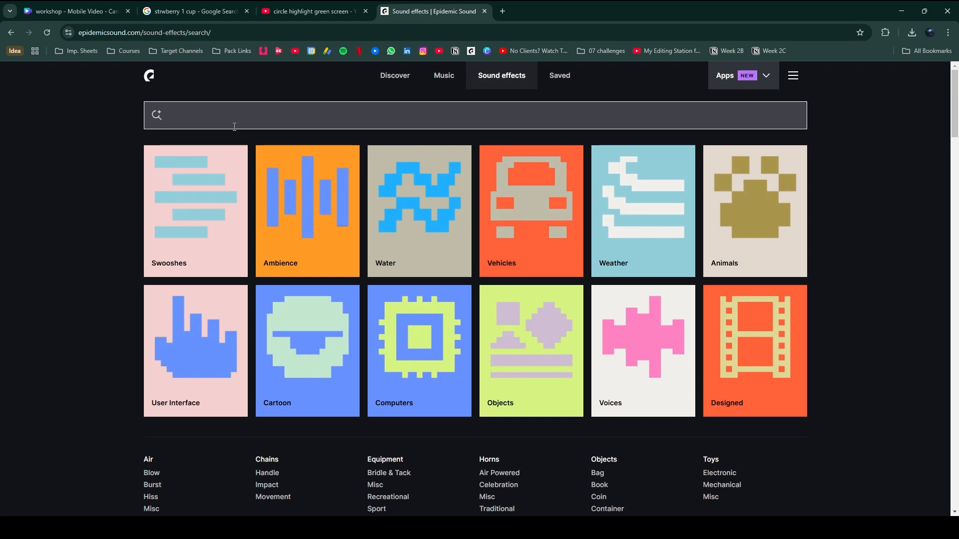
pyautogui.write('numbers')
pyautogui.press('Return')
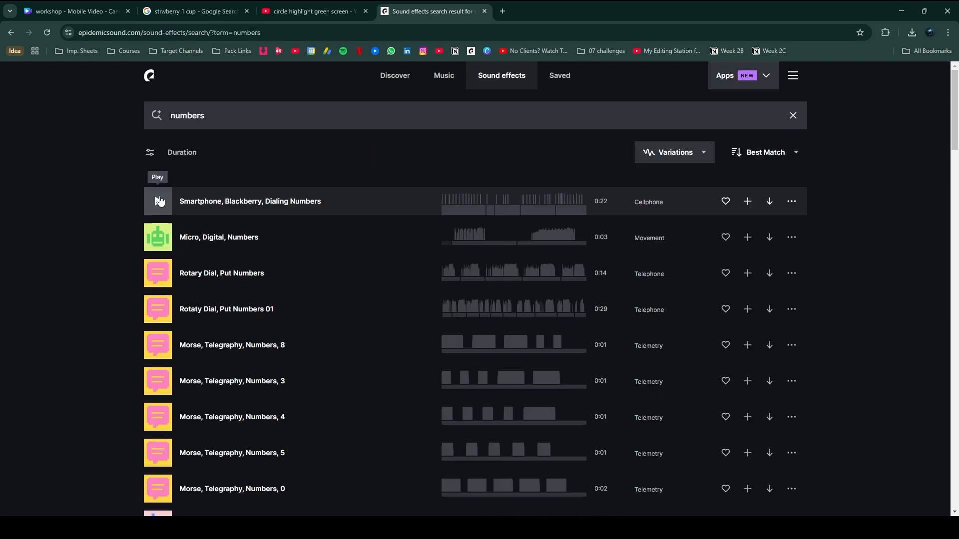
# Step: Preview the first five "numbers" sound effects and listen to Micro, Digital, Numbers once more
pyautogui.click(158, 201)
pyautogui.click(158, 235)
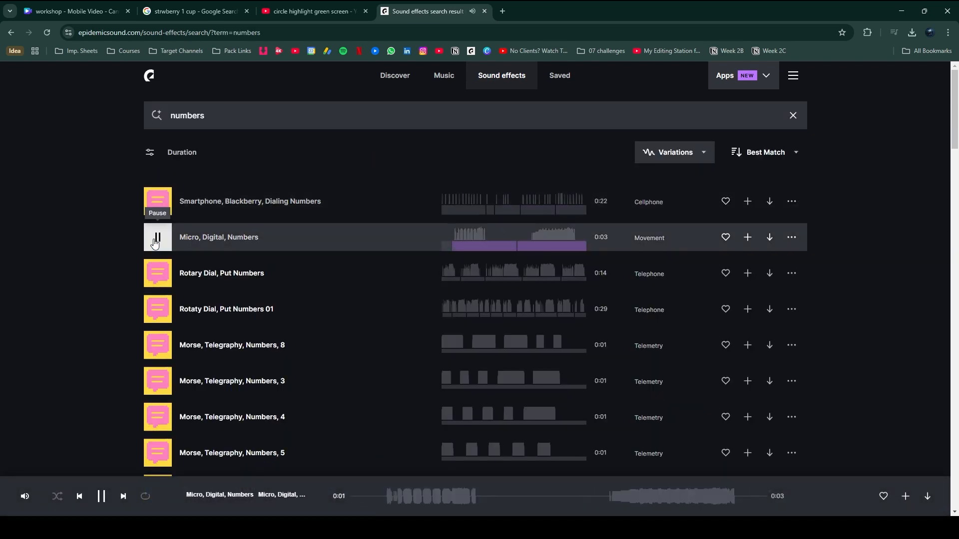
pyautogui.click(155, 274)
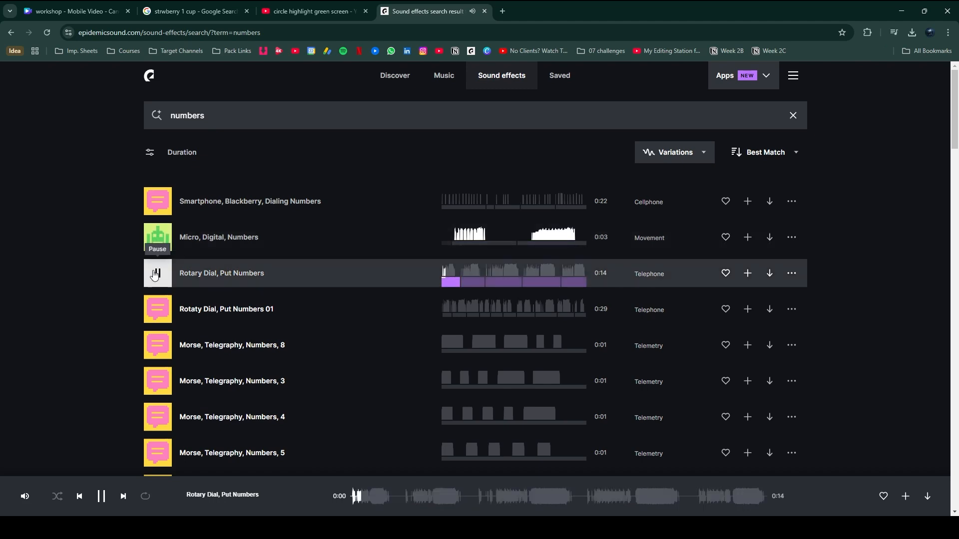
pyautogui.click(156, 309)
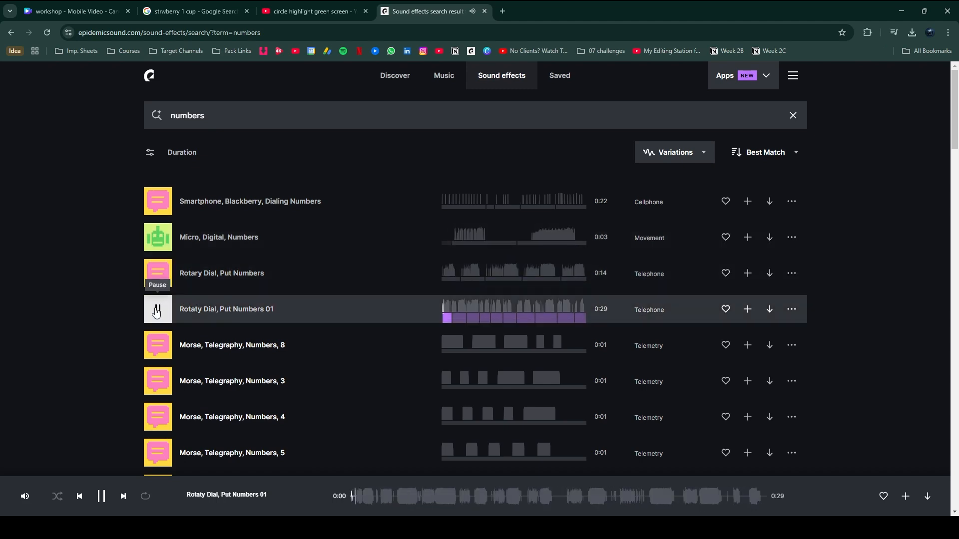
pyautogui.click(158, 345)
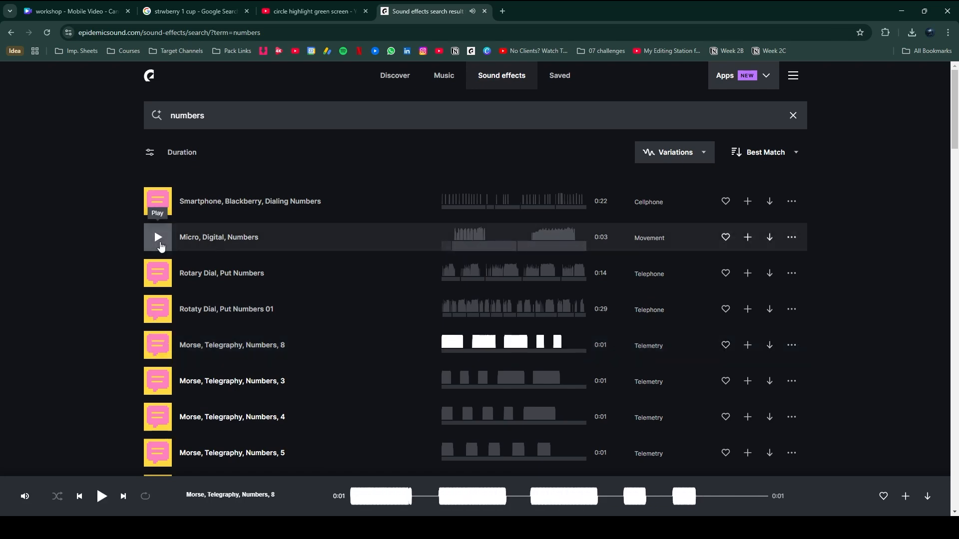
pyautogui.click(159, 243)
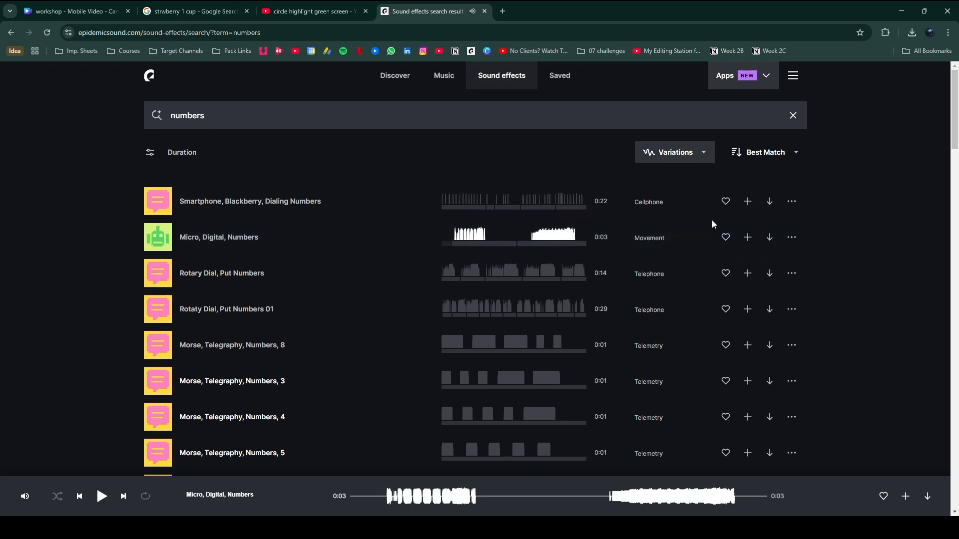
# Step: Download the full Micro, Digital, Numbers track as WAV into the Sound effects folder of Video Editing Tools on drive F
pyautogui.click(769, 238)
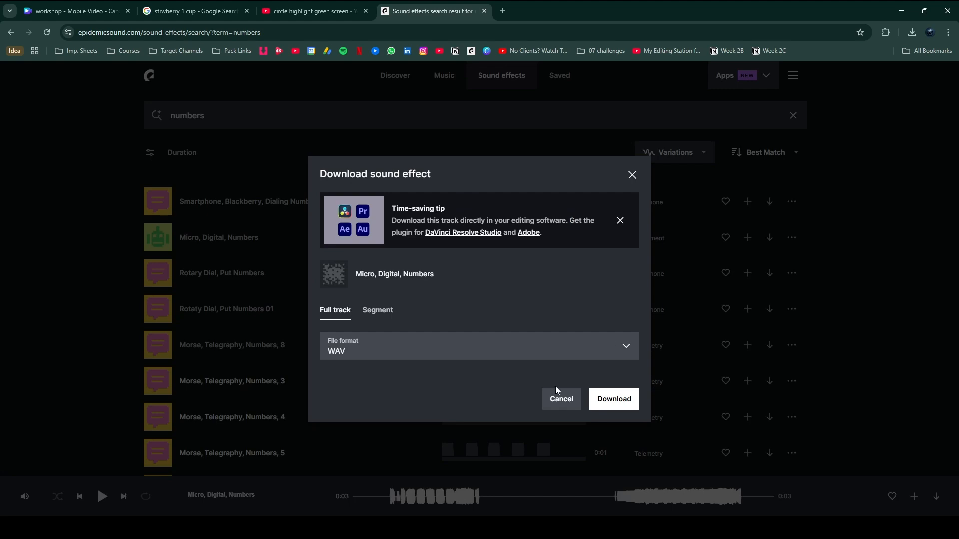
pyautogui.click(616, 399)
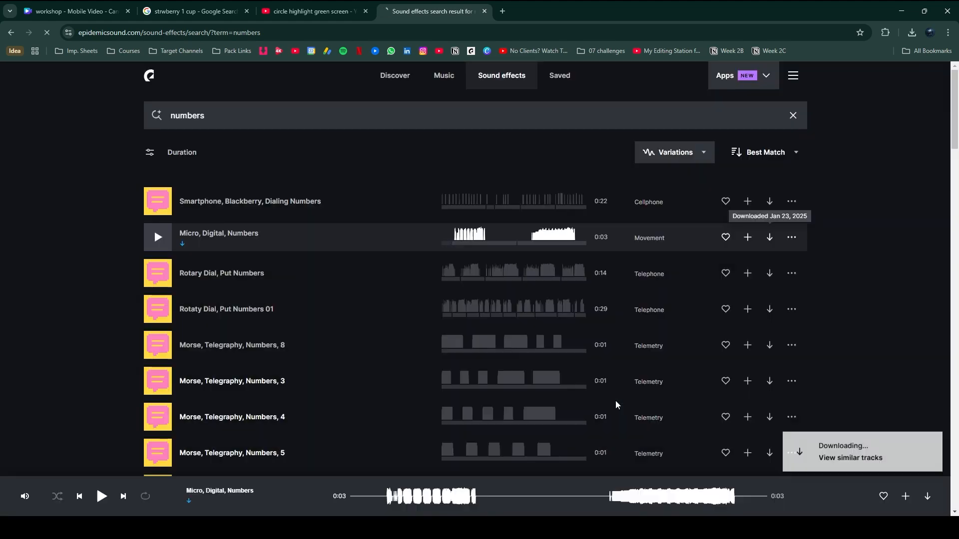
pyautogui.scroll(-3, 440, 195)
pyautogui.click(437, 199)
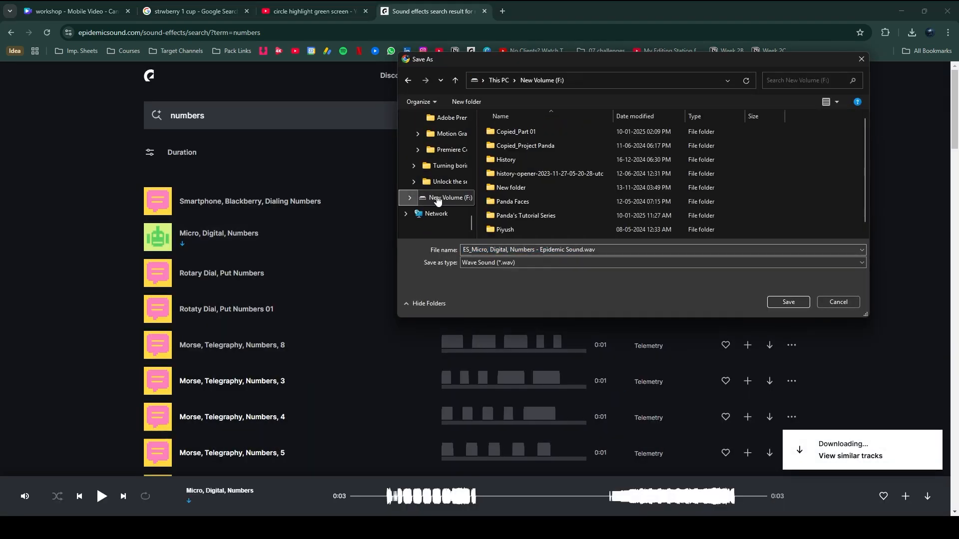
pyautogui.scroll(-1, 518, 194)
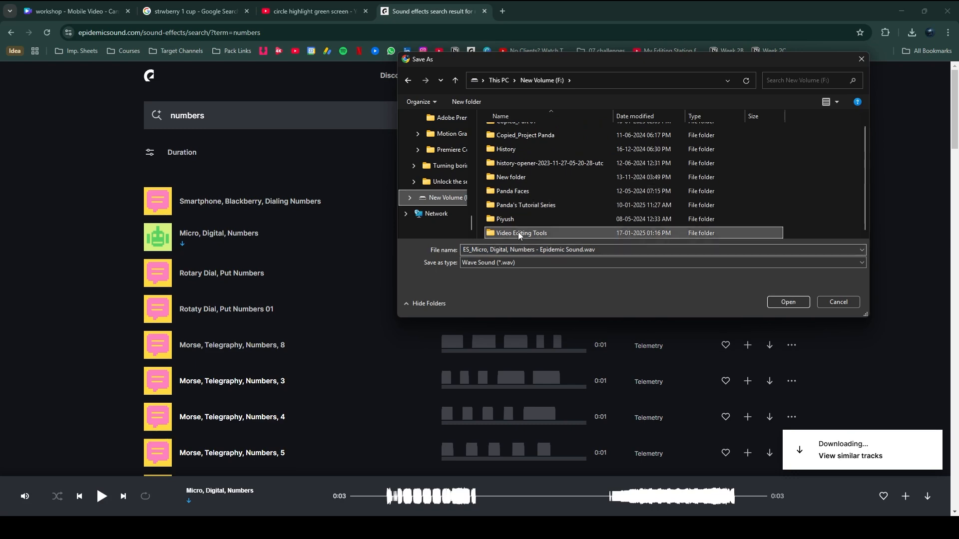
pyautogui.doubleClick(518, 231)
pyautogui.scroll(-3, 541, 193)
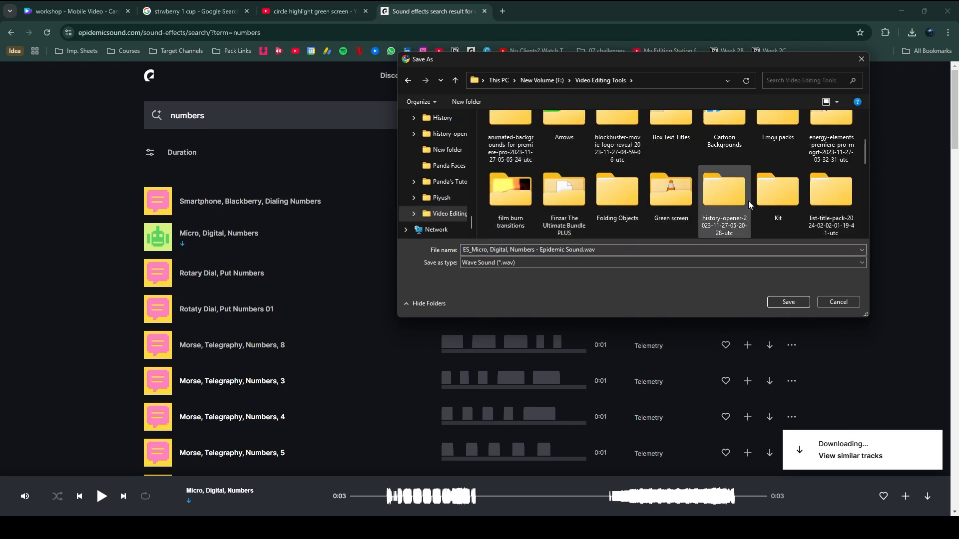
pyautogui.scroll(-3, 753, 200)
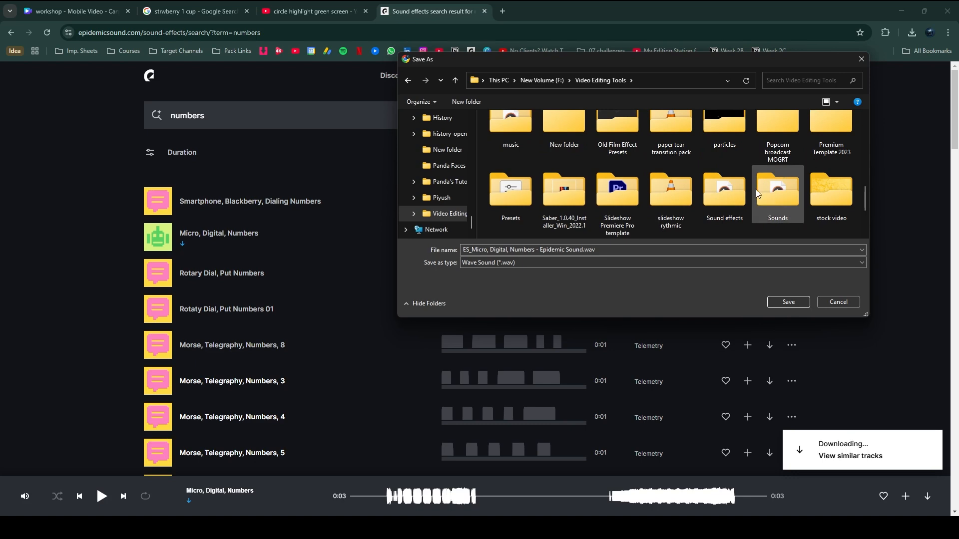
pyautogui.doubleClick(726, 199)
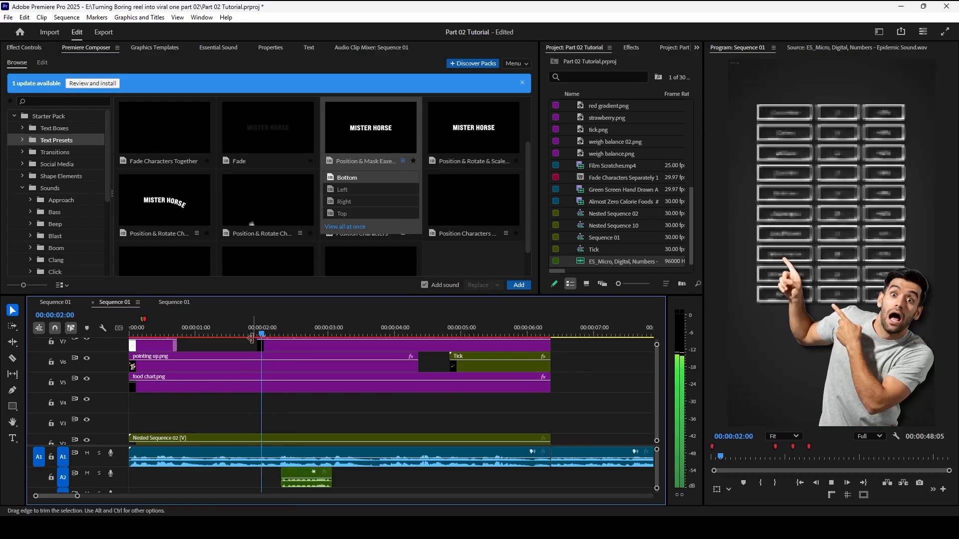
# Step: In Premiere Pro, ripple-extend the end of the numbers sound effect under the opening food chart and play it back
pyautogui.press('Left')
pyautogui.press('Left')
pyautogui.press('Left')
pyautogui.press('Left')
pyautogui.moveTo(294, 332)
pyautogui.mouseDown()
pyautogui.moveTo(265, 338)
pyautogui.moveTo(307, 338)
pyautogui.mouseUp()
pyautogui.press('b')
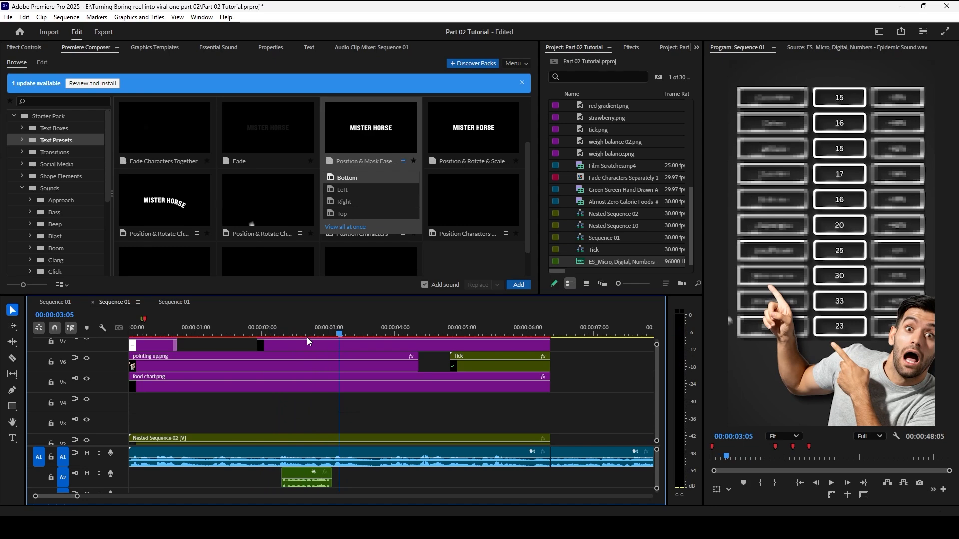
pyautogui.press('space')
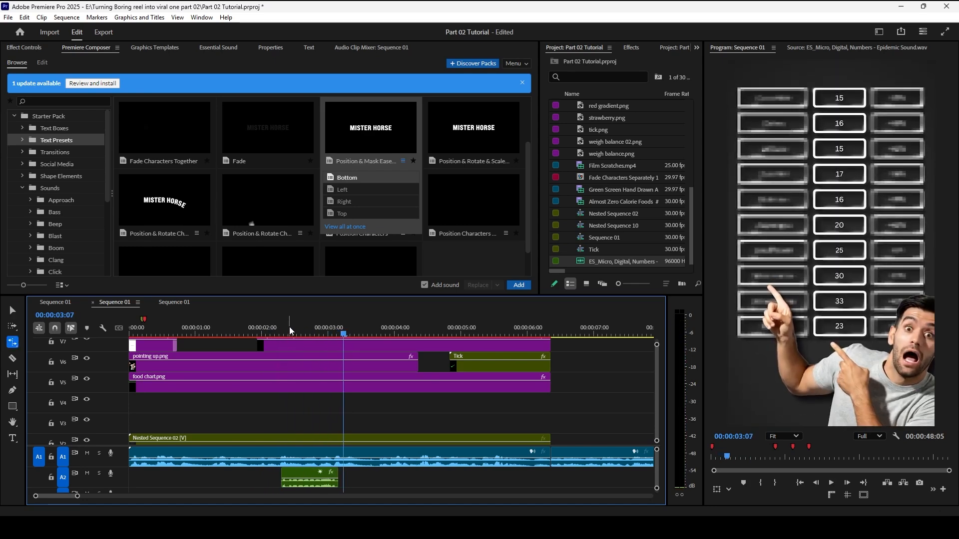
# Step: Lower the numbers sound effect's volume level to -14.2 dB and play the food chart scene to check it
pyautogui.click(307, 472)
pyautogui.press('v')
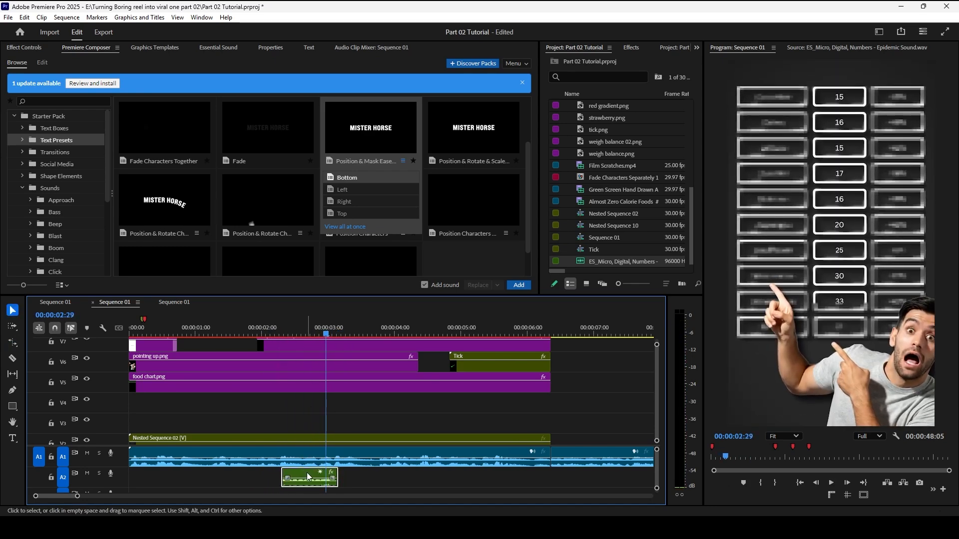
pyautogui.click(24, 47)
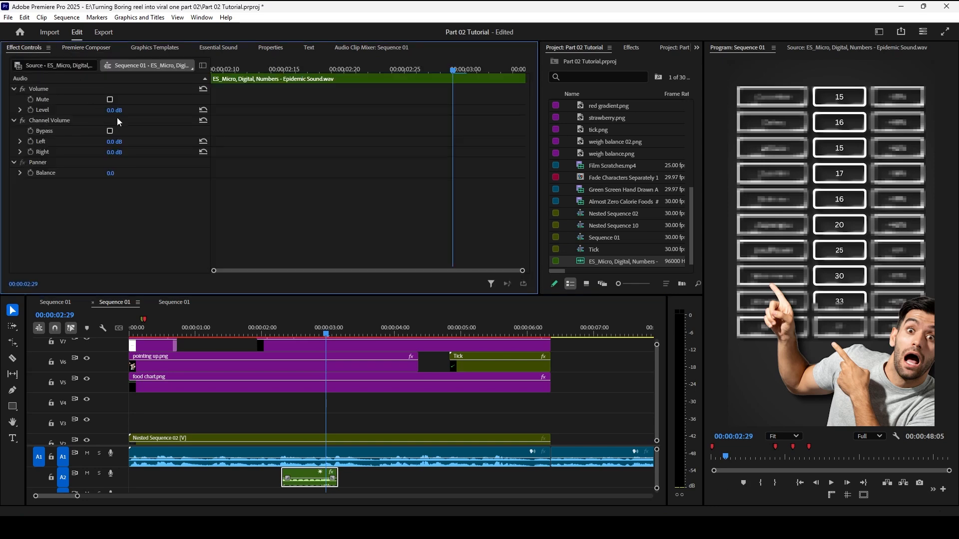
pyautogui.moveTo(116, 110); pyautogui.dragTo(125, 113)
pyautogui.click(266, 331)
pyautogui.press('space')
pyautogui.moveTo(267, 332)
pyautogui.mouseDown()
pyautogui.moveTo(256, 331)
pyautogui.moveTo(277, 331)
pyautogui.mouseUp()
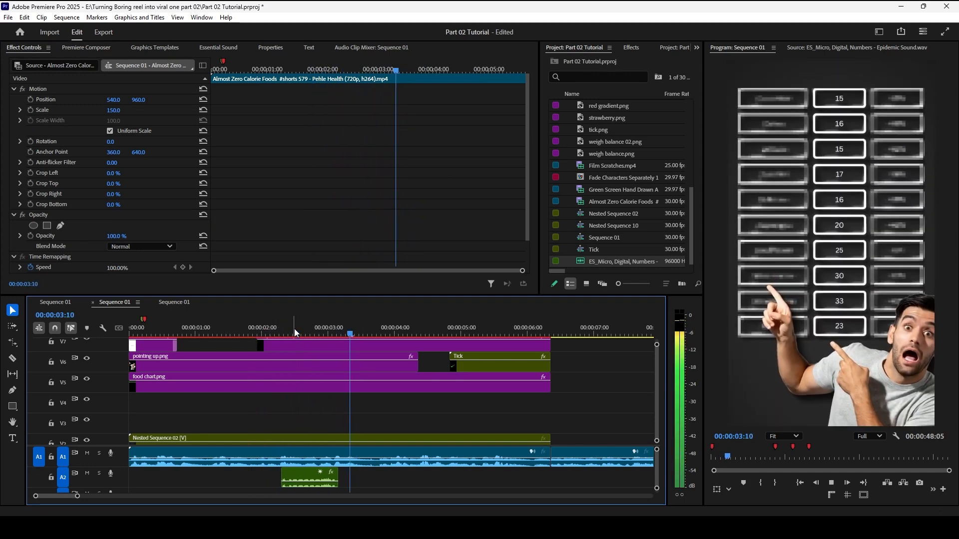
# Step: Import "Correct sound effect and wrong sound effect.mp4" from the Sound effects folder for the tick at 00:00:04:24
pyautogui.press('-')
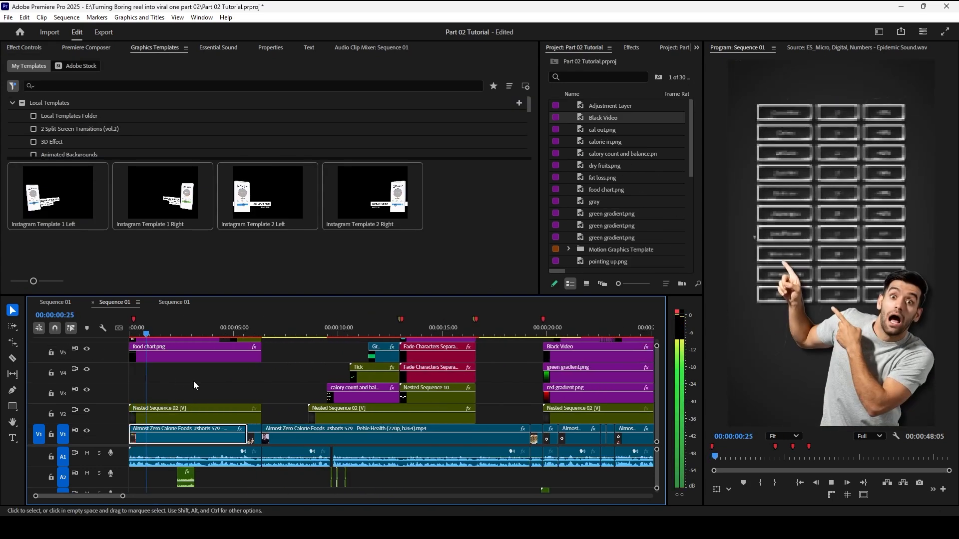
pyautogui.moveTo(205, 330); pyautogui.dragTo(242, 330)
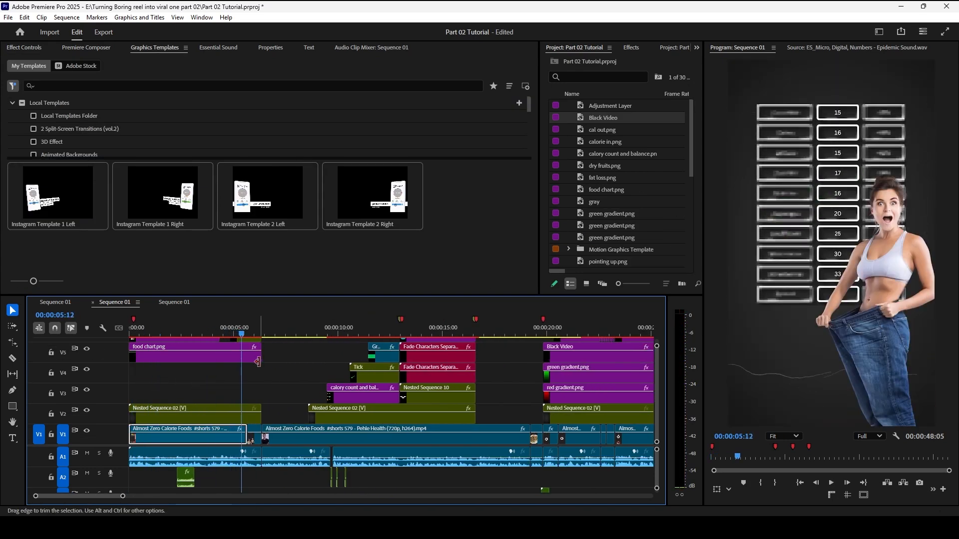
pyautogui.scroll(2, 258, 365)
pyautogui.scroll(3, 223, 354)
pyautogui.click(239, 330)
pyautogui.press('Left')
pyautogui.press('Left')
pyautogui.doubleClick(565, 192)
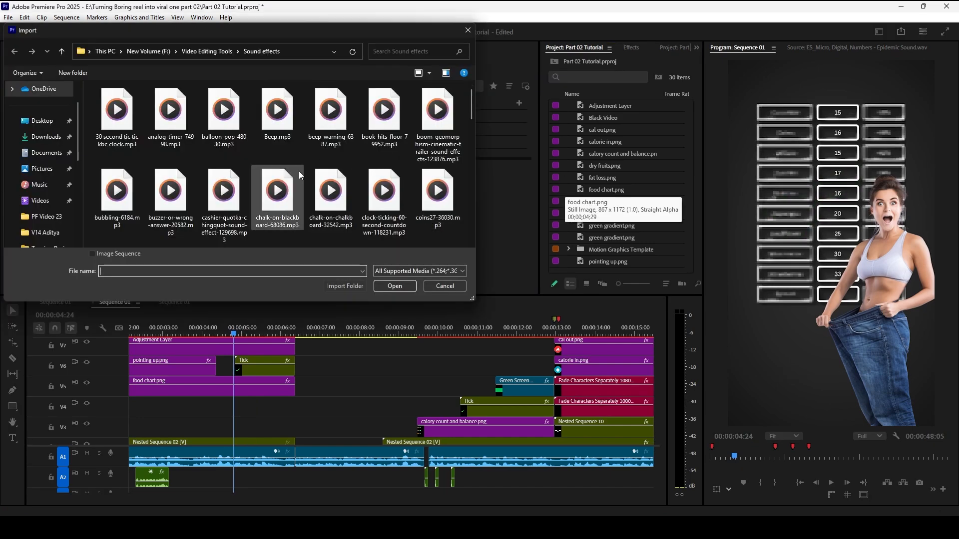
pyautogui.write('corre')
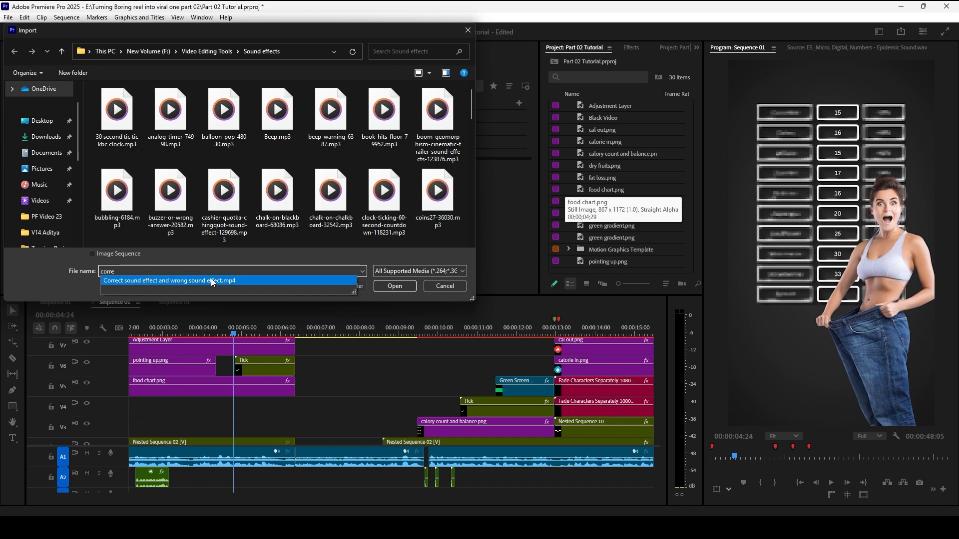
pyautogui.click(395, 286)
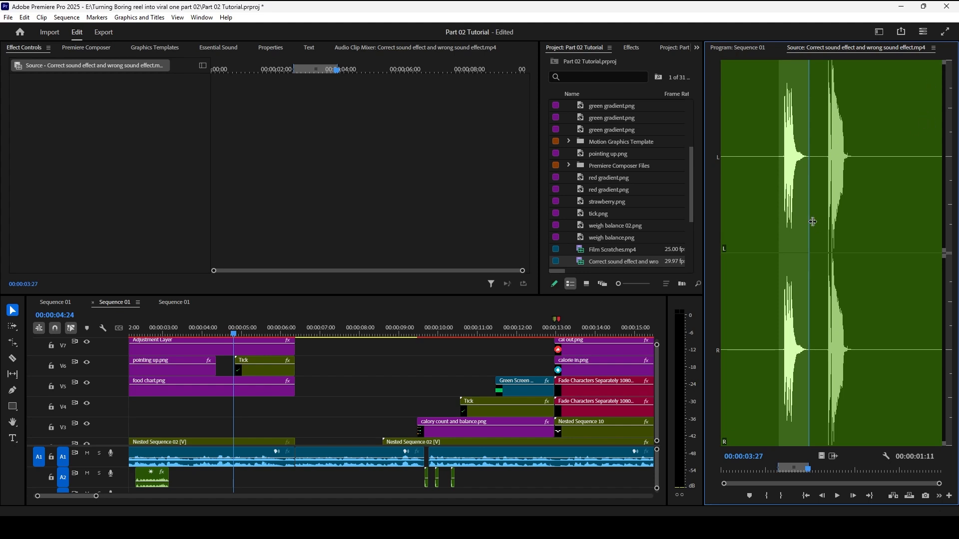
# Step: Place the marked correct-answer part of the imported sound on audio track A2 under the opening Tick clip and play it back
pyautogui.press('space')
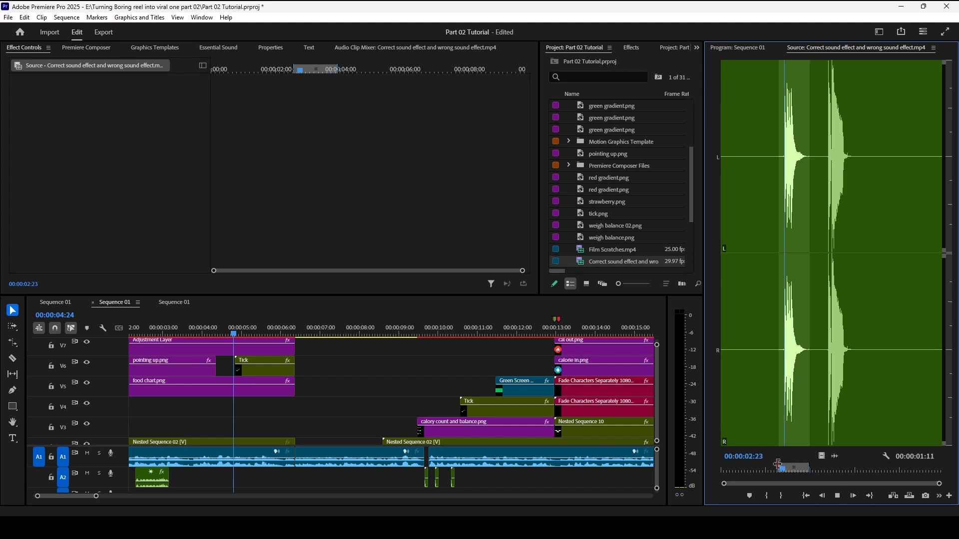
pyautogui.moveTo(813, 221); pyautogui.dragTo(197, 477)
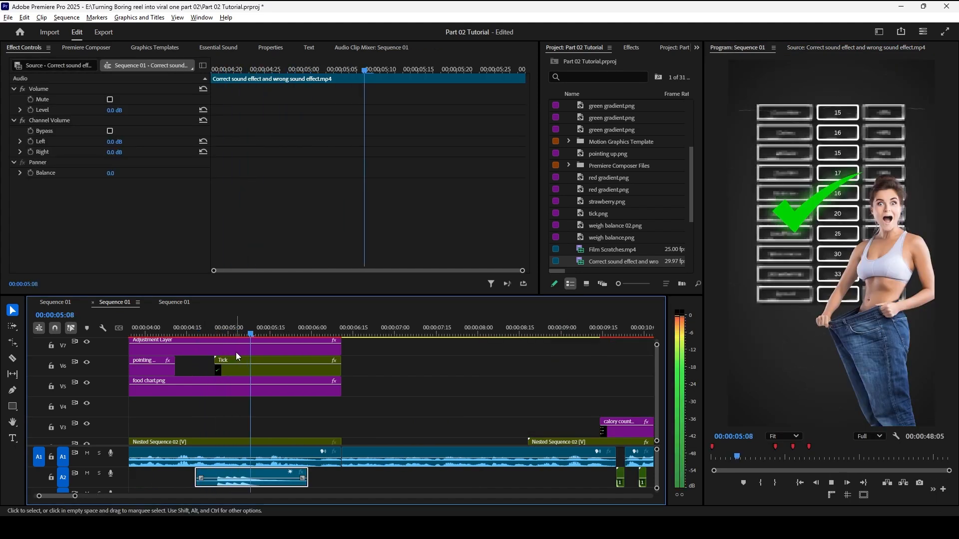
pyautogui.press('=')
pyautogui.moveTo(237, 330); pyautogui.dragTo(218, 327)
pyautogui.press('space')
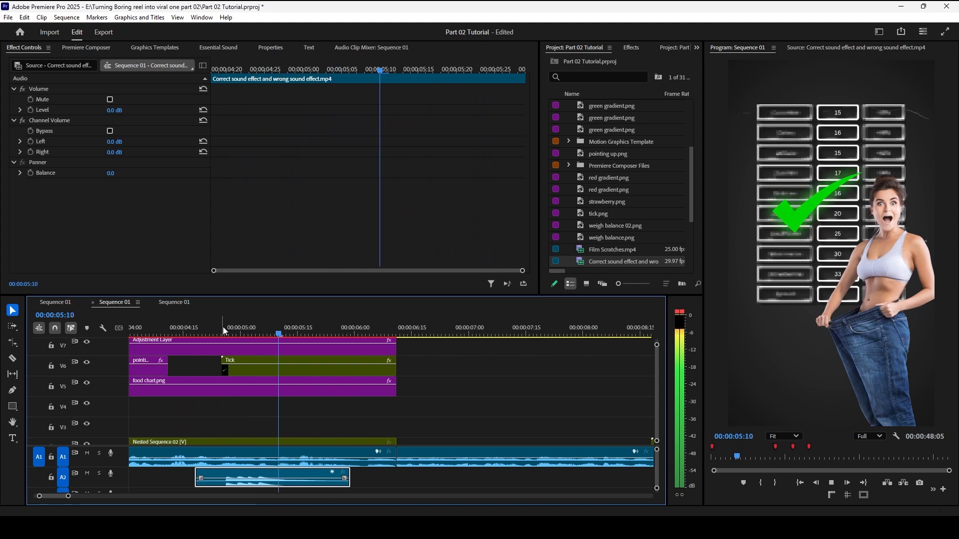
pyautogui.click(241, 329)
pyautogui.press('space')
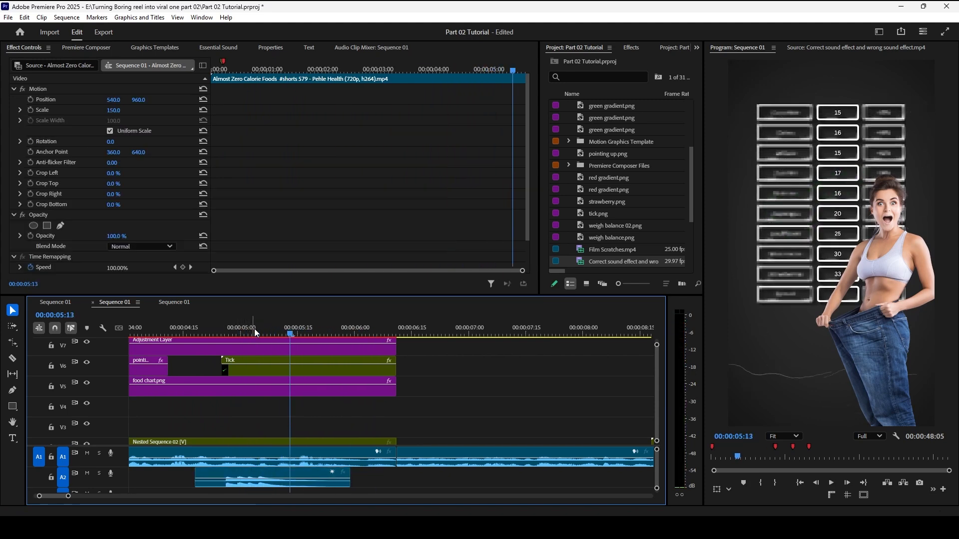
pyautogui.press('space')
# Step: Delete a section inside the nested Tick sequence, shift the remaining piece earlier, and replay the tick with its sound
pyautogui.doubleClick(231, 367)
pyautogui.press('=')
pyautogui.press('=')
pyautogui.click(269, 359)
pyautogui.press('Delete')
pyautogui.moveTo(293, 356); pyautogui.dragTo(232, 357)
pyautogui.click(211, 302)
pyautogui.click(110, 305)
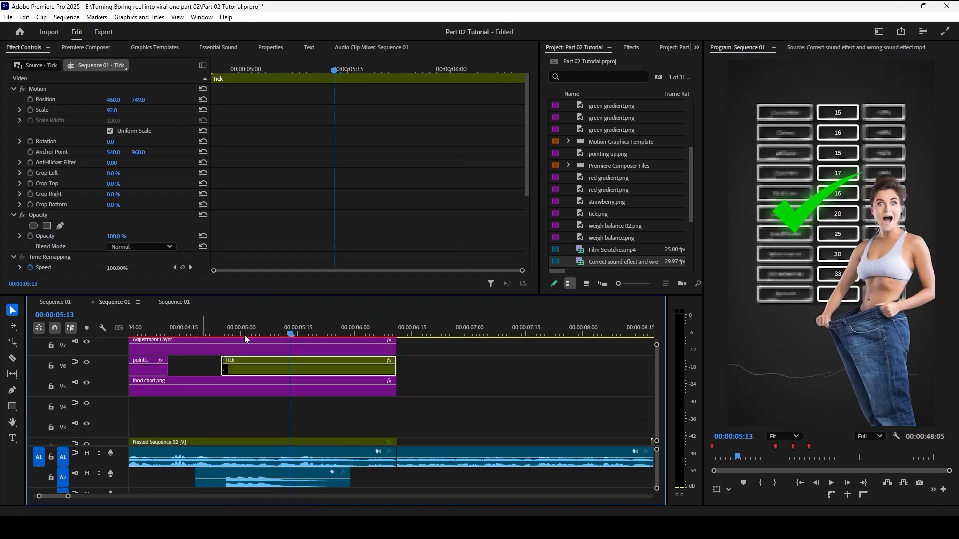
pyautogui.click(197, 326)
pyautogui.press('space')
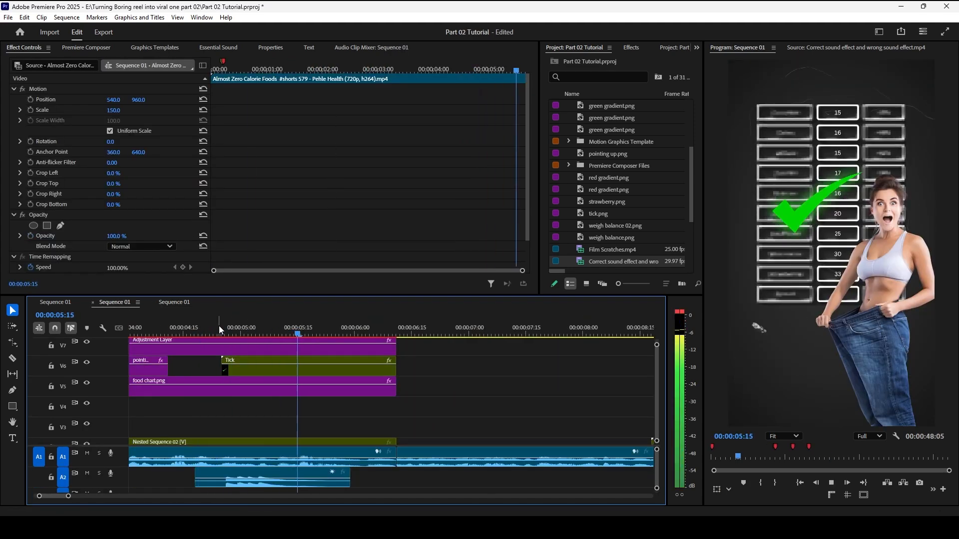
pyautogui.click(211, 331)
pyautogui.press('space')
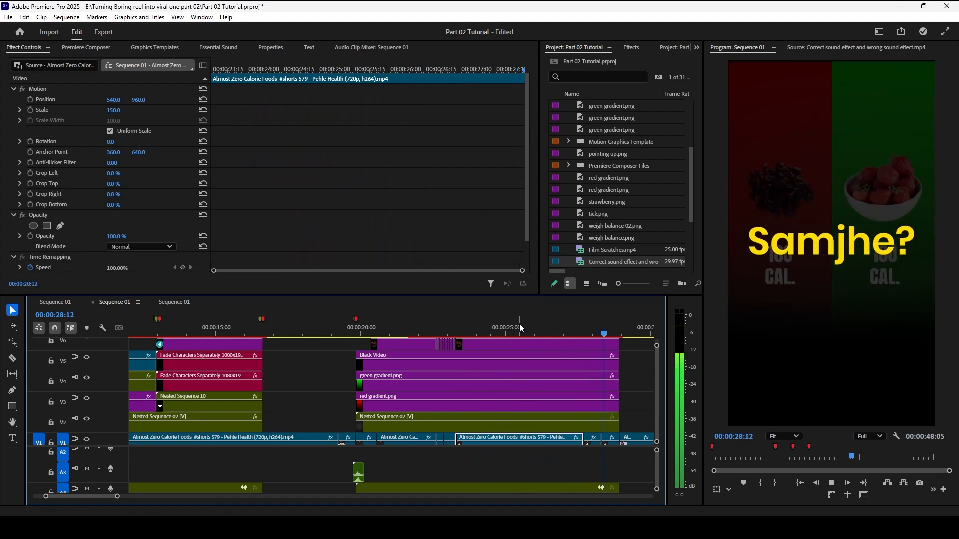
# Step: Copy the opening numbers sound effect to 00:00:38:24 on audio track A2, where the ending scene's food chart begins
pyautogui.scroll(-2, 520, 323)
pyautogui.scroll(-2, 559, 373)
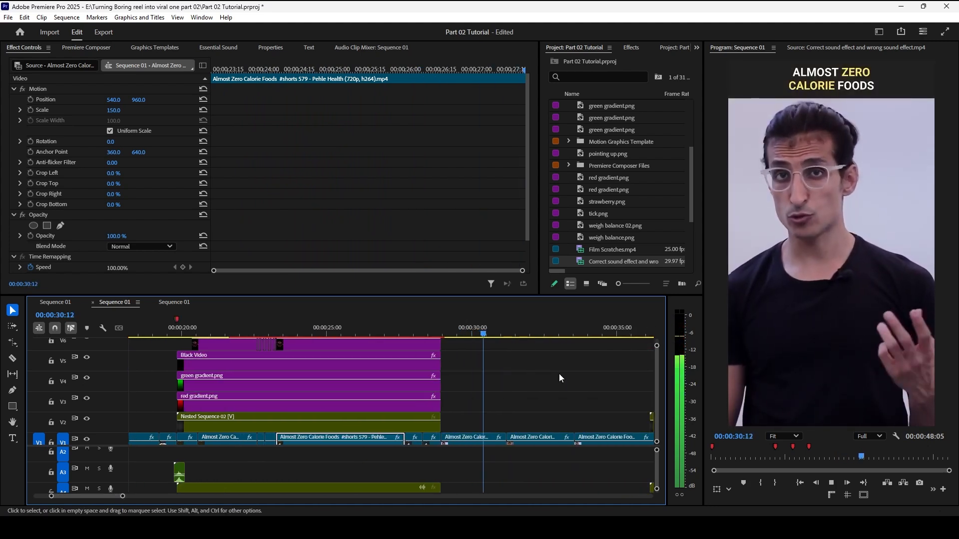
pyautogui.scroll(-3, 525, 377)
pyautogui.scroll(-2, 521, 379)
pyautogui.click(489, 322)
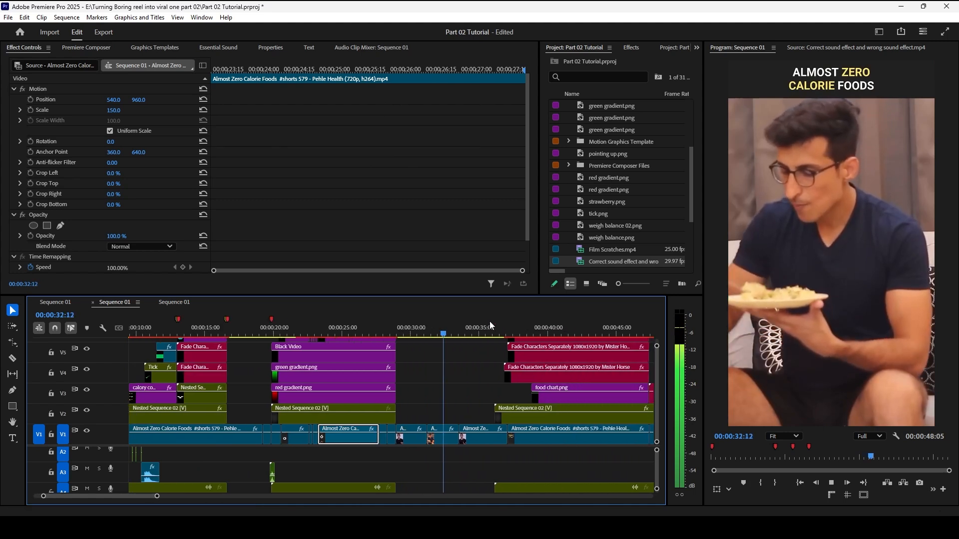
pyautogui.scroll(-1, 508, 334)
pyautogui.scroll(-1, 510, 336)
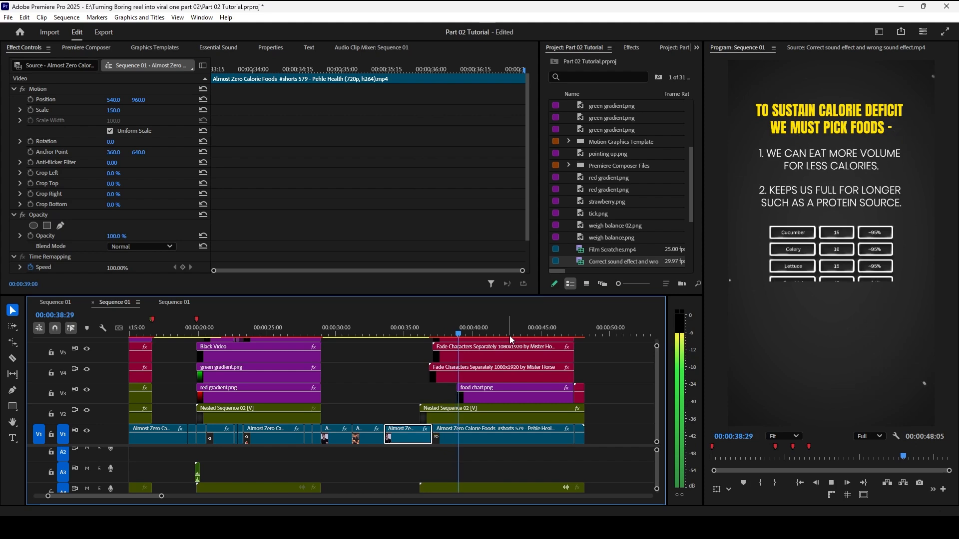
pyautogui.press('space')
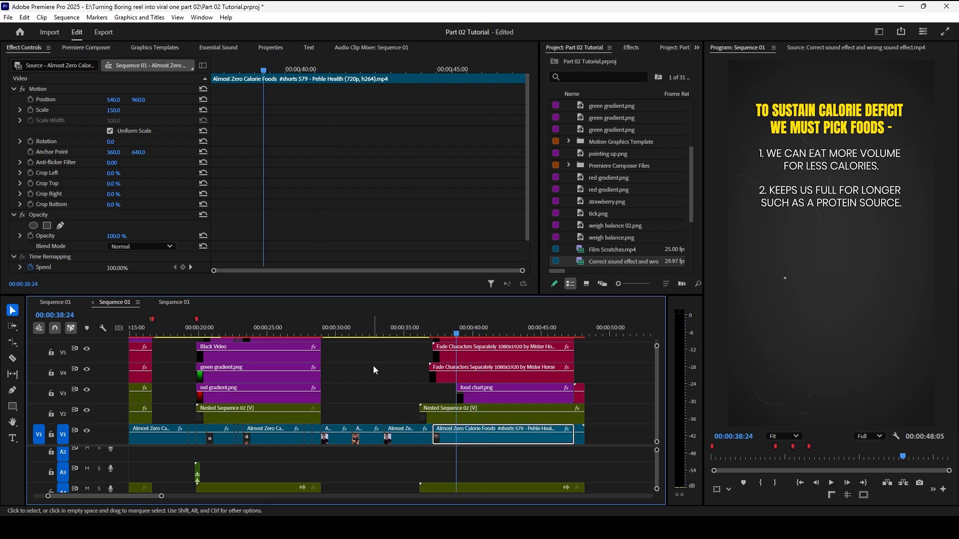
pyautogui.scroll(-4, 345, 369)
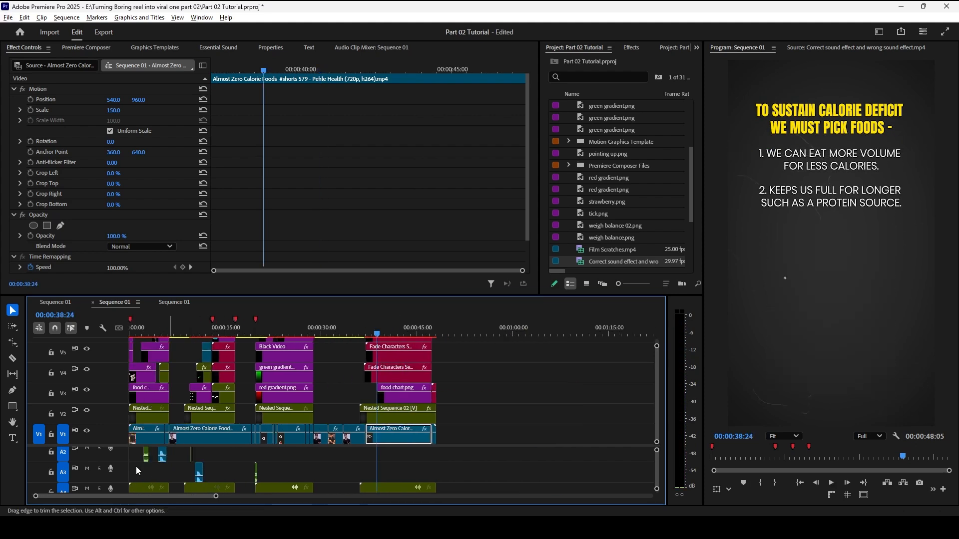
pyautogui.moveTo(149, 455); pyautogui.dragTo(380, 462)
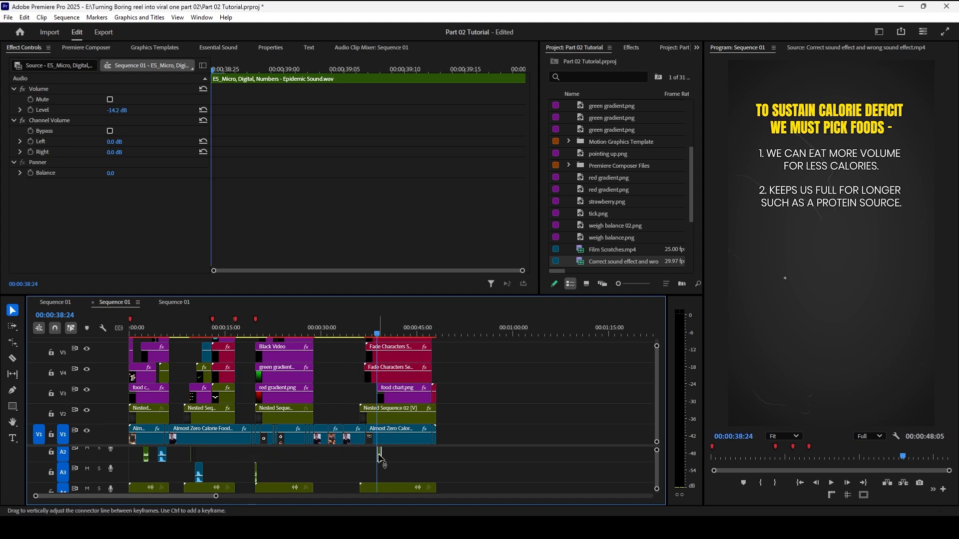
# Step: Play back the ending scene from 00:00:38:24 to check the numbers sound effect under the food chart
pyautogui.press('=')
pyautogui.press('=')
pyautogui.press('space')
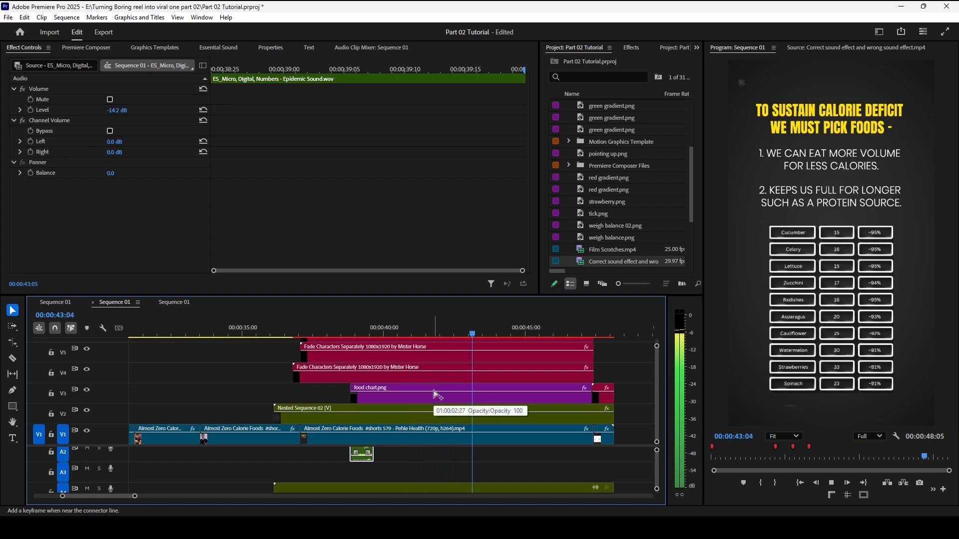
# Step: Copy the food chart's numbers sound effect to about 00:00:43:08 on audio track A2 and play the scene through to its end
pyautogui.press('-')
pyautogui.moveTo(501, 337); pyautogui.dragTo(479, 339)
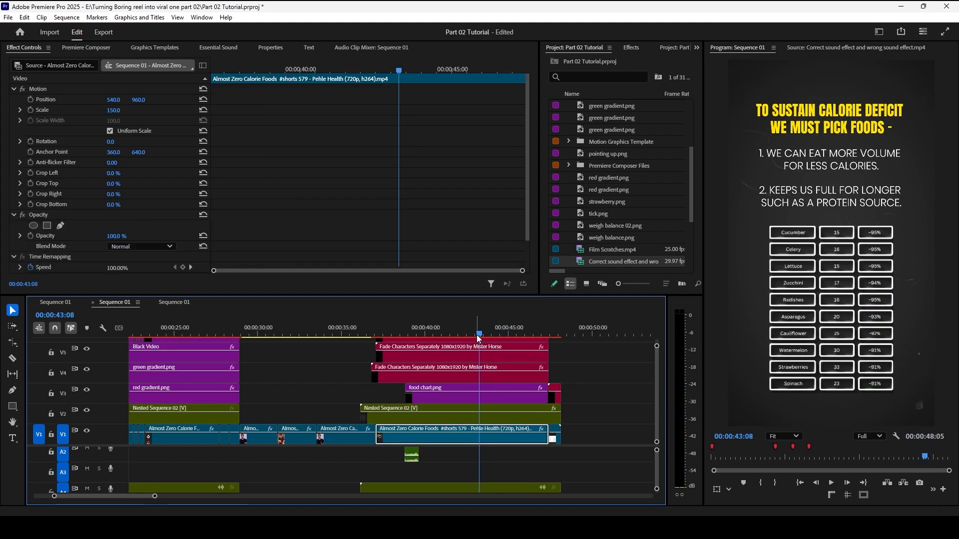
pyautogui.click(413, 455)
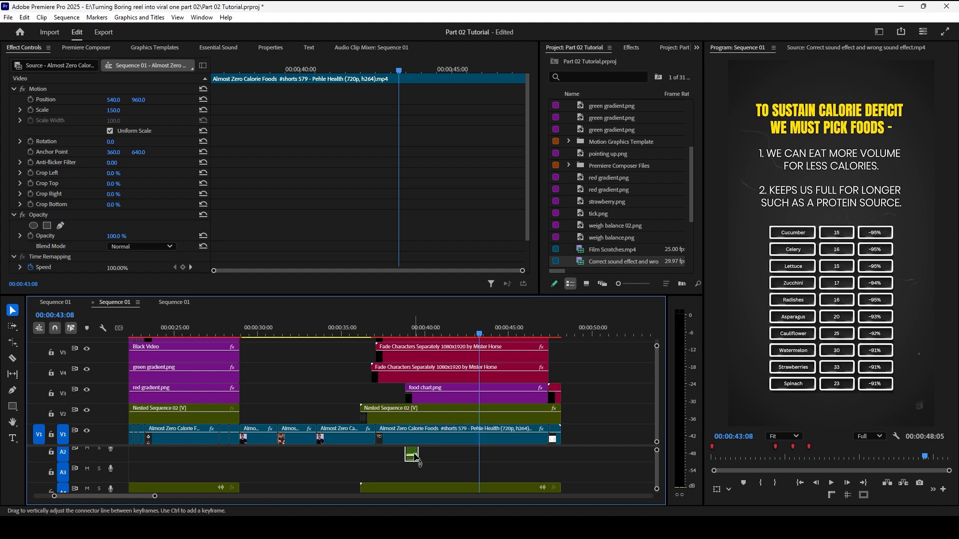
pyautogui.click(411, 455)
pyautogui.moveTo(414, 454); pyautogui.dragTo(487, 460)
pyautogui.press('space')
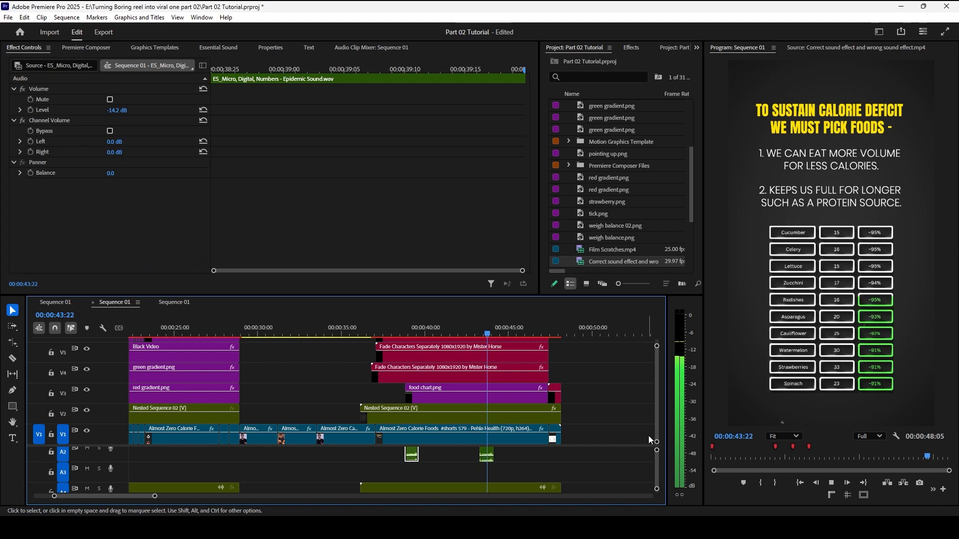
pyautogui.scroll(-2, 586, 441)
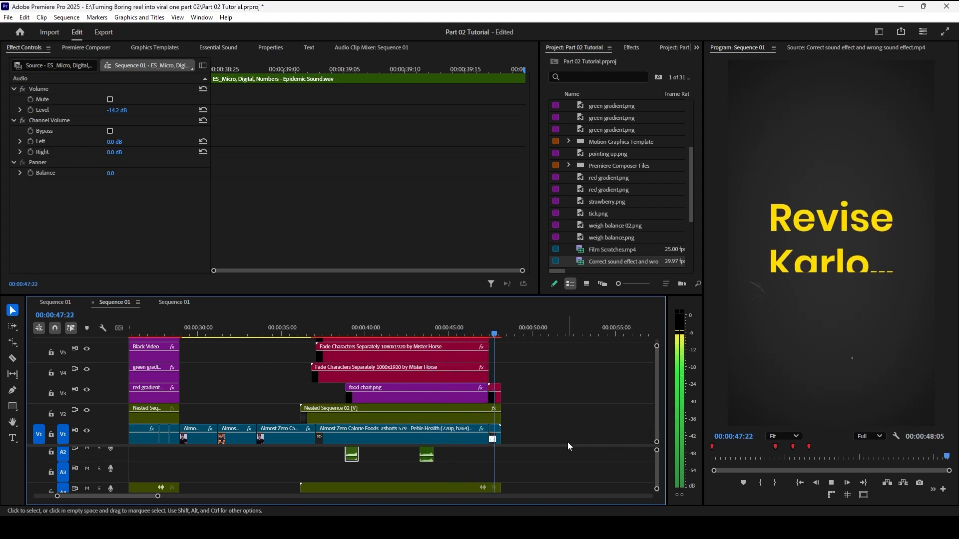
# Step: Save the project, show the whole sequence, and return the playhead to 00:00:00:00
pyautogui.hotkey('ctrl', 's')
pyautogui.press('-')
pyautogui.press('-')
pyautogui.press('-')
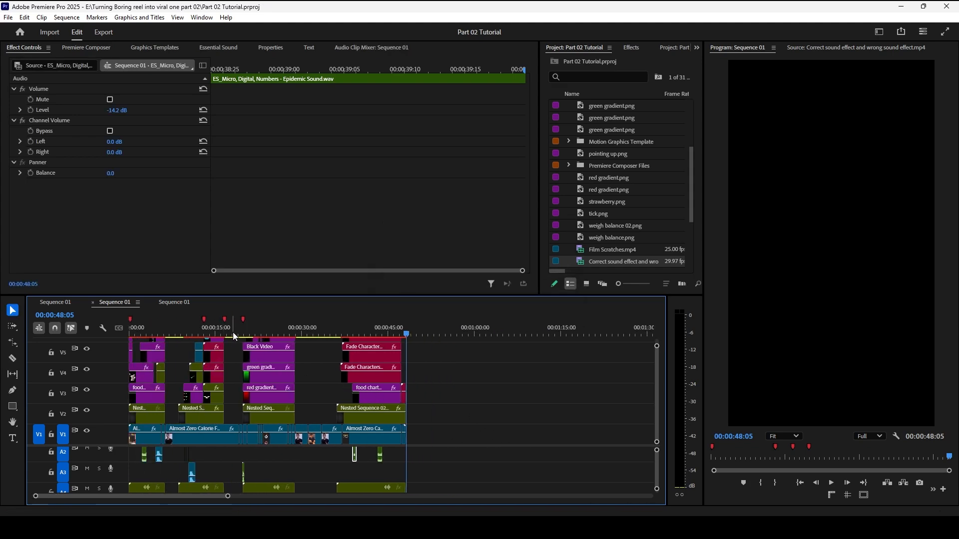
pyautogui.press('Home')
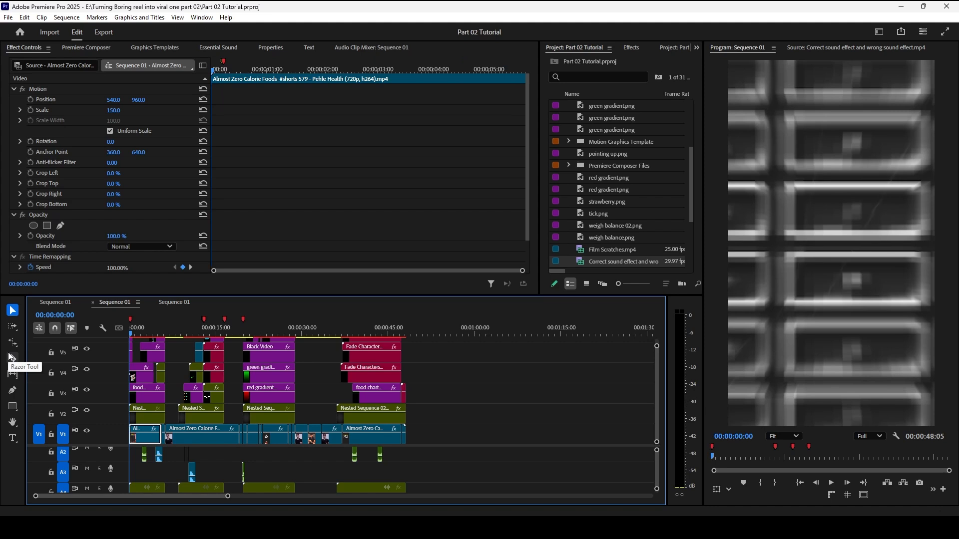